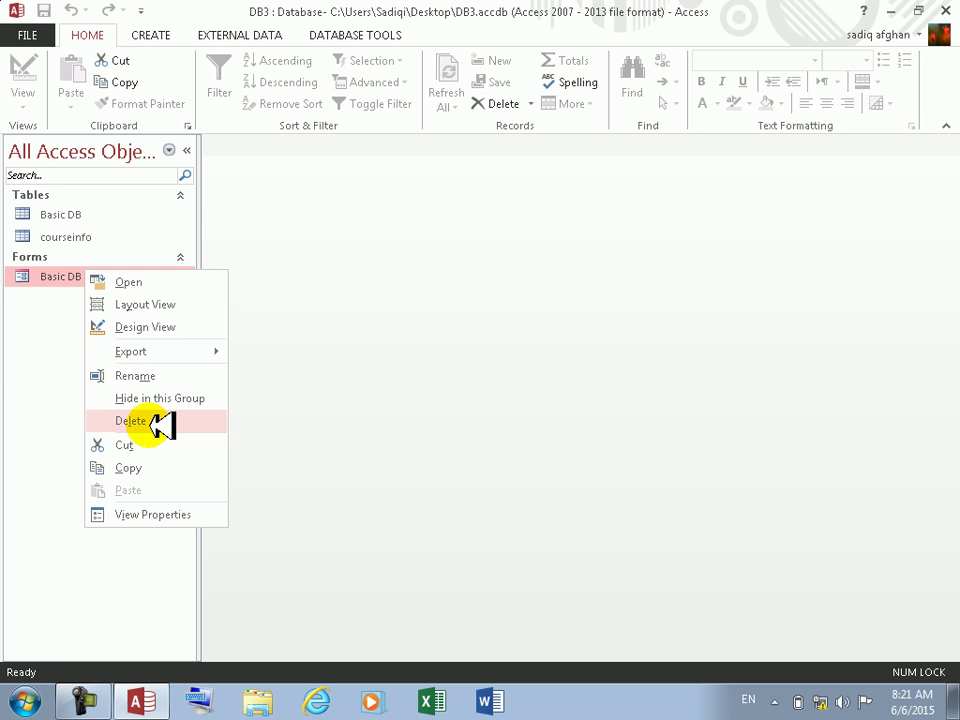
- Open the Basic DB table in Design view and select the Name field
{"action": "double_click", "coordinate": [51, 214]}
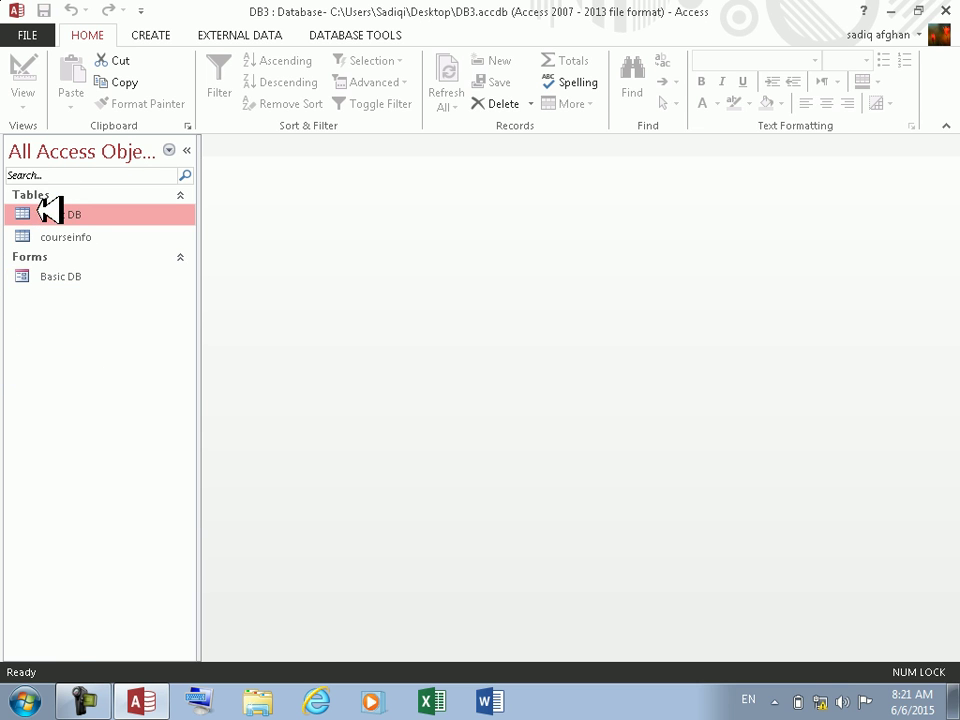
{"action": "left_click", "coordinate": [28, 75]}
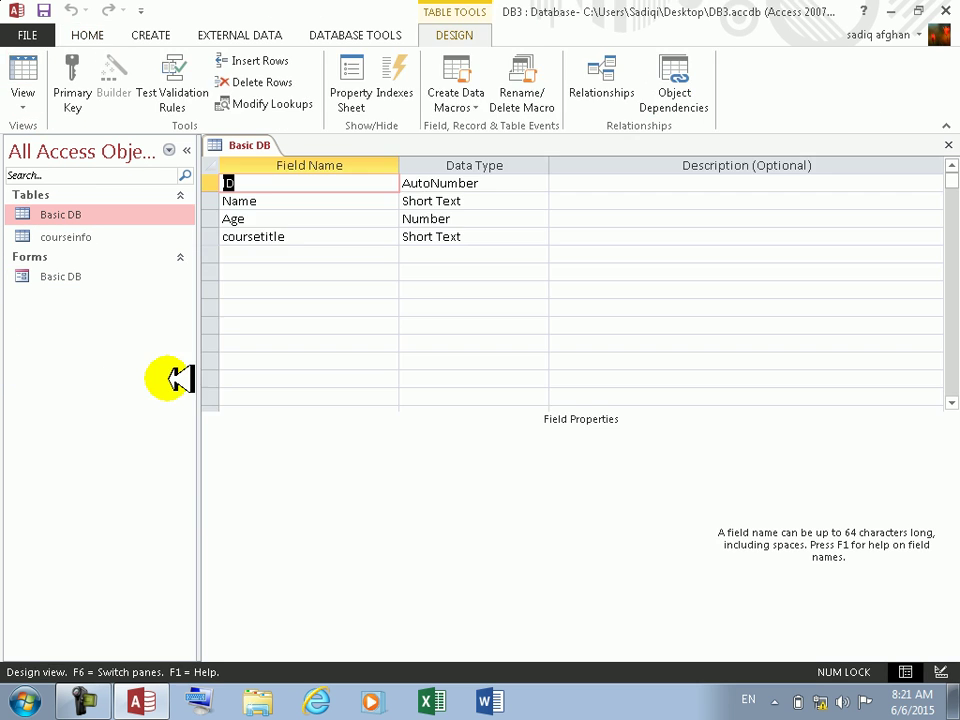
{"action": "left_click", "coordinate": [298, 214]}
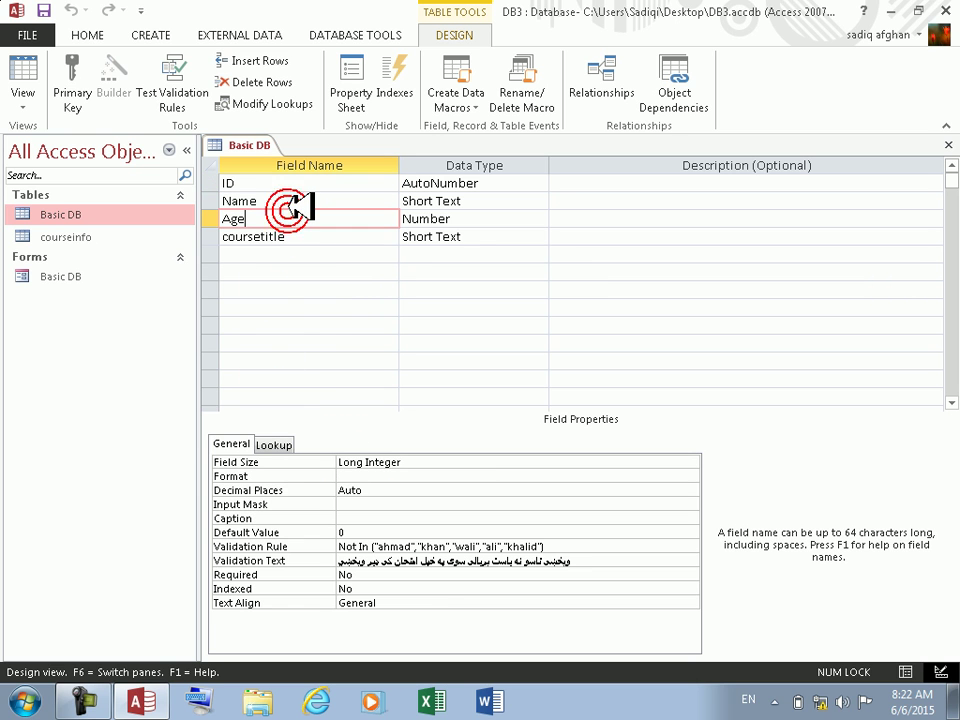
{"action": "left_click", "coordinate": [300, 201]}
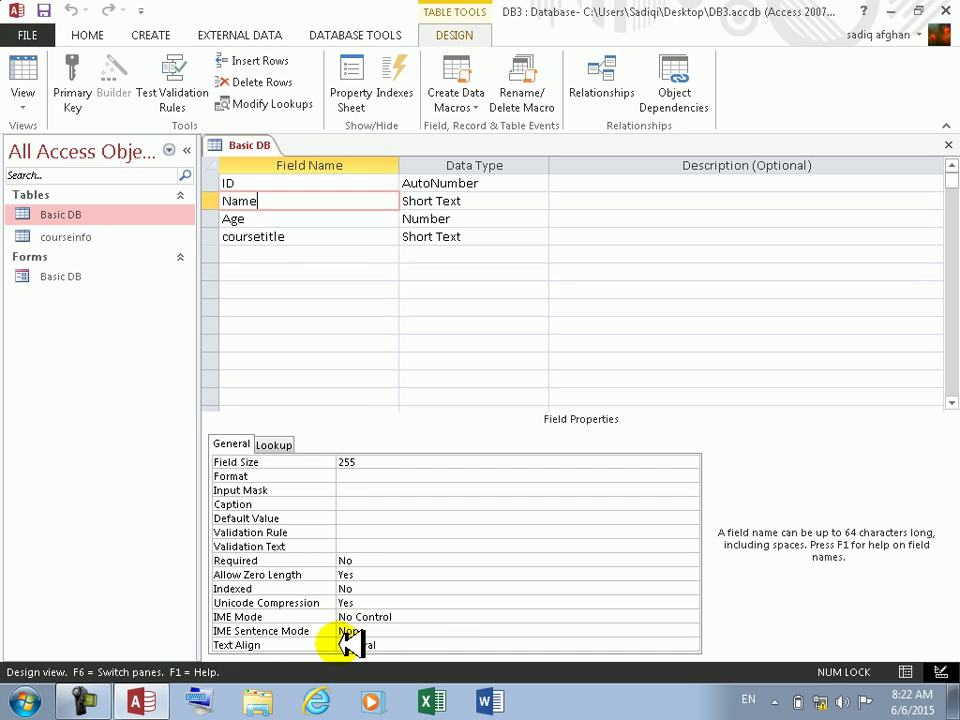
- Examine the Text Align options available for the Name field
{"action": "left_click", "coordinate": [400, 645]}
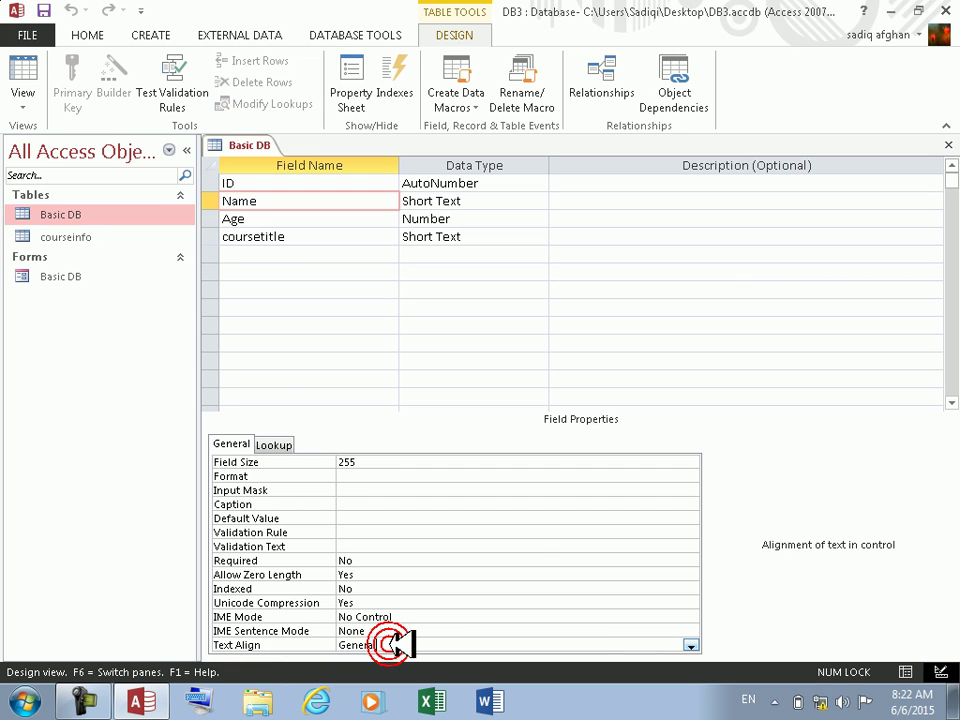
{"action": "left_click", "coordinate": [690, 645]}
{"action": "left_click", "coordinate": [692, 646]}
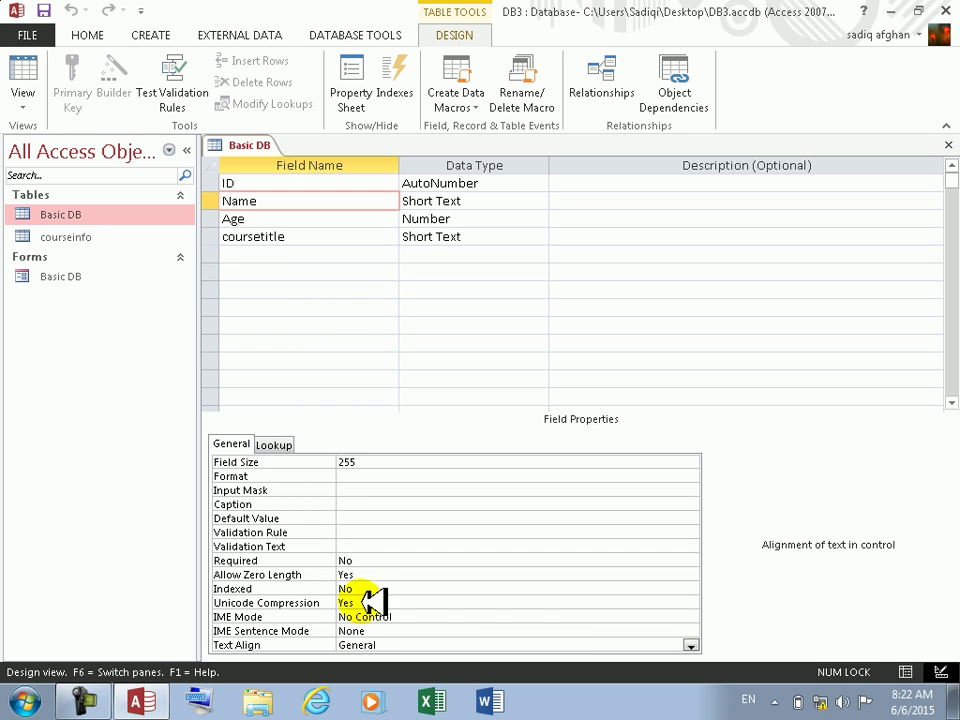
- Try the alternative lookup display controls for the Name field, such as List Box, and return it to Text Box
{"action": "left_click", "coordinate": [278, 446]}
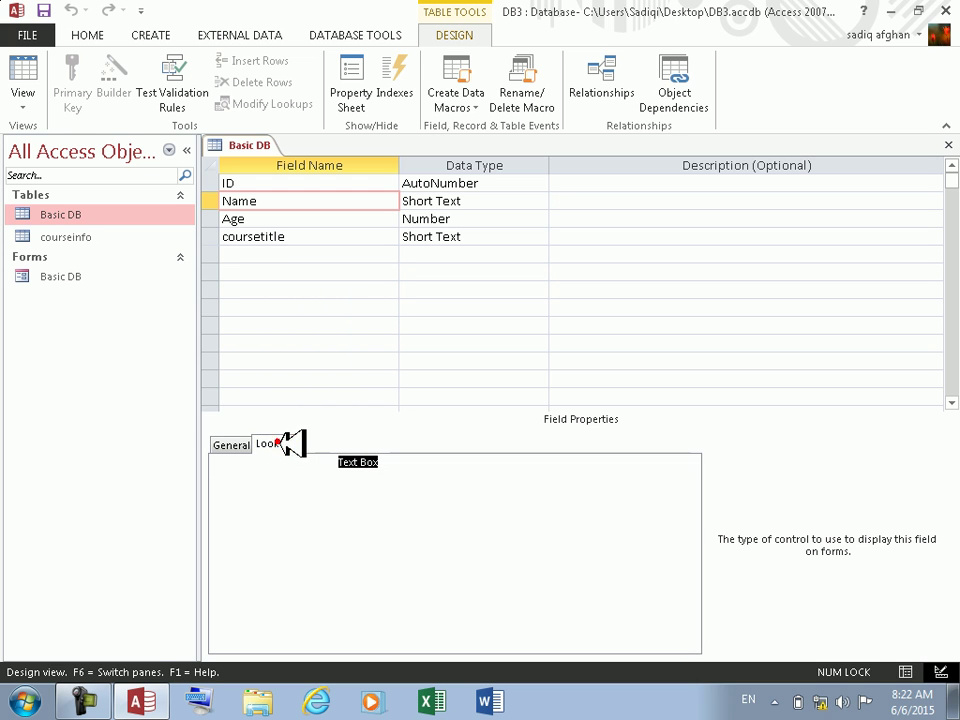
{"action": "double_click", "coordinate": [393, 462]}
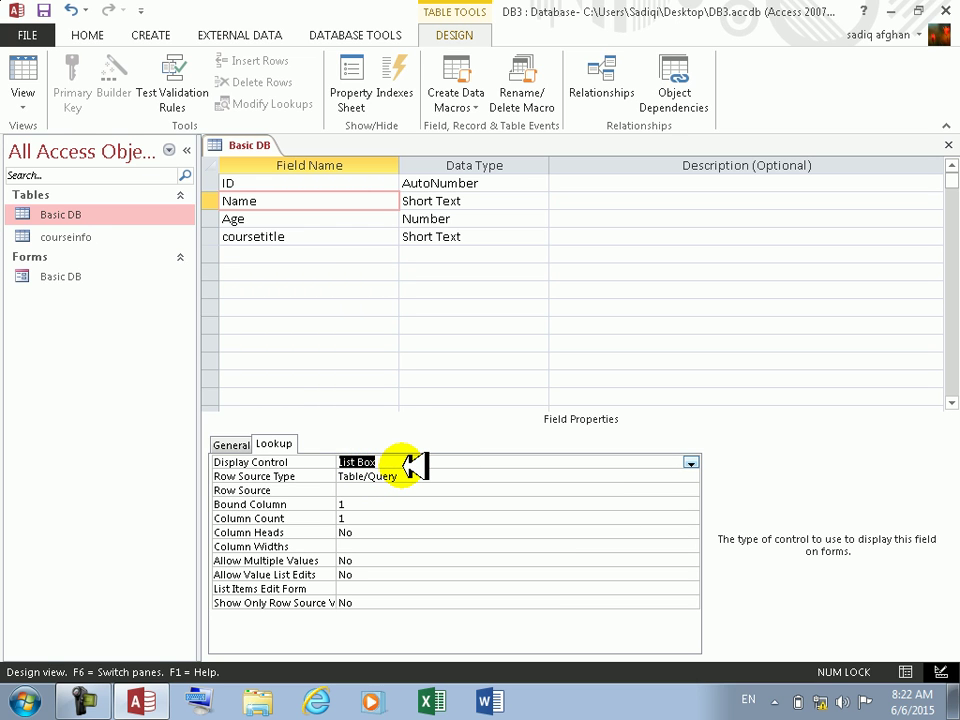
{"action": "double_click", "coordinate": [404, 463]}
{"action": "double_click", "coordinate": [404, 463]}
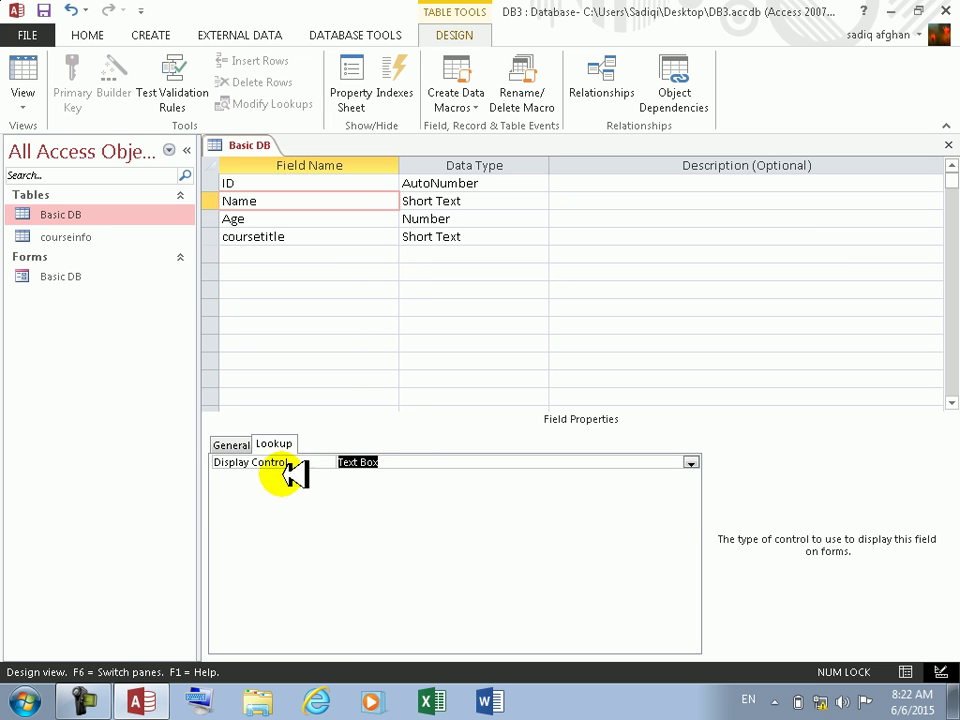
{"action": "left_click", "coordinate": [236, 444]}
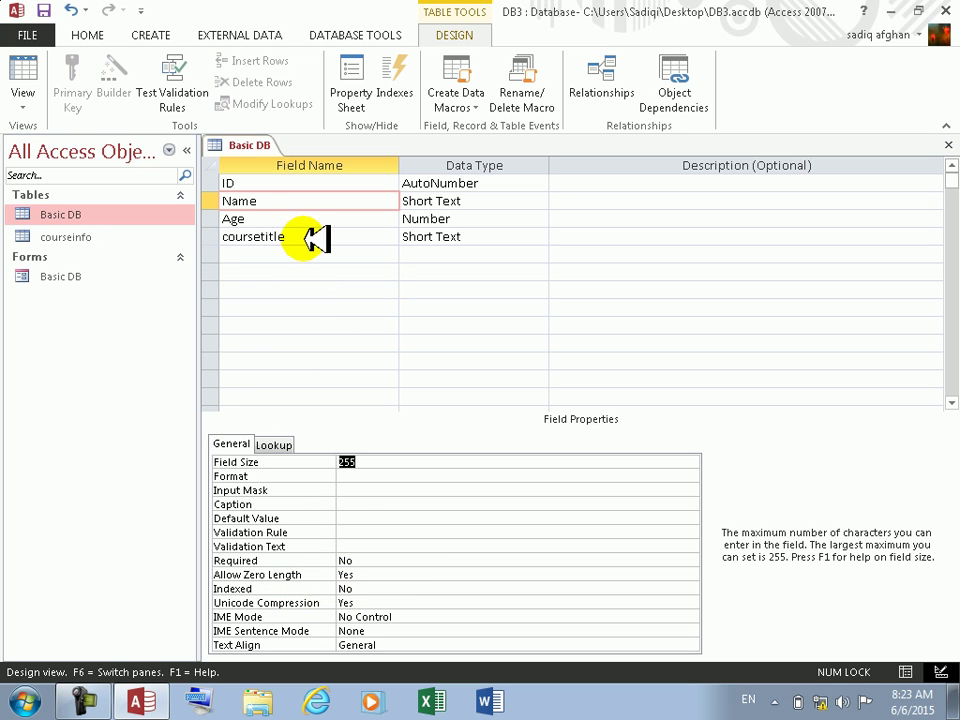
- Set the Name field's Required property to Yes and keep Allow Zero Length at Yes
{"action": "left_click", "coordinate": [302, 202]}
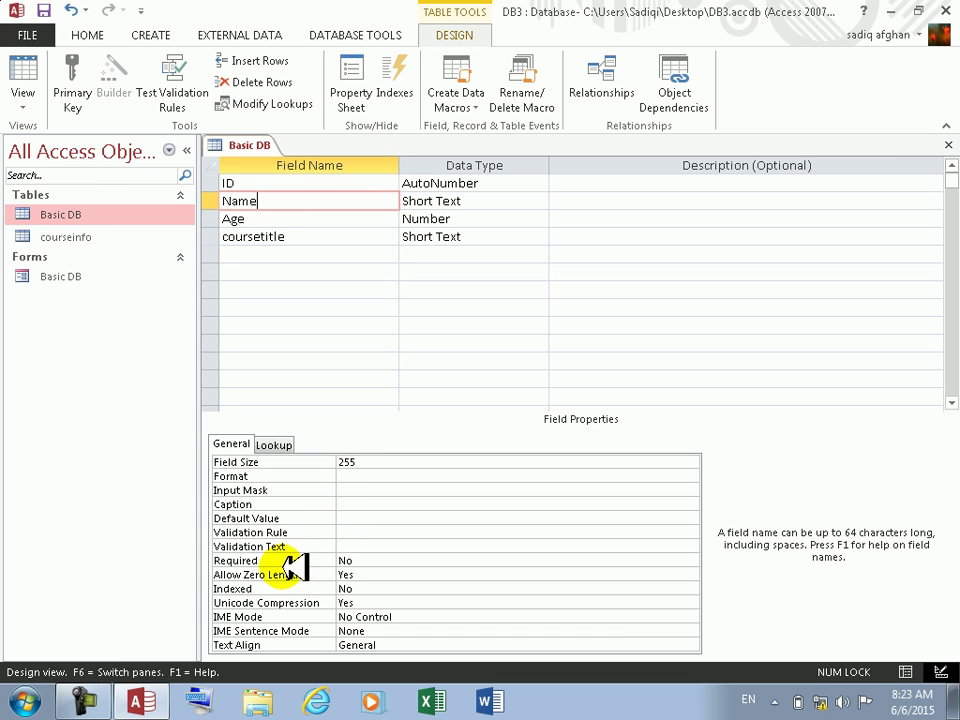
{"action": "double_click", "coordinate": [346, 575]}
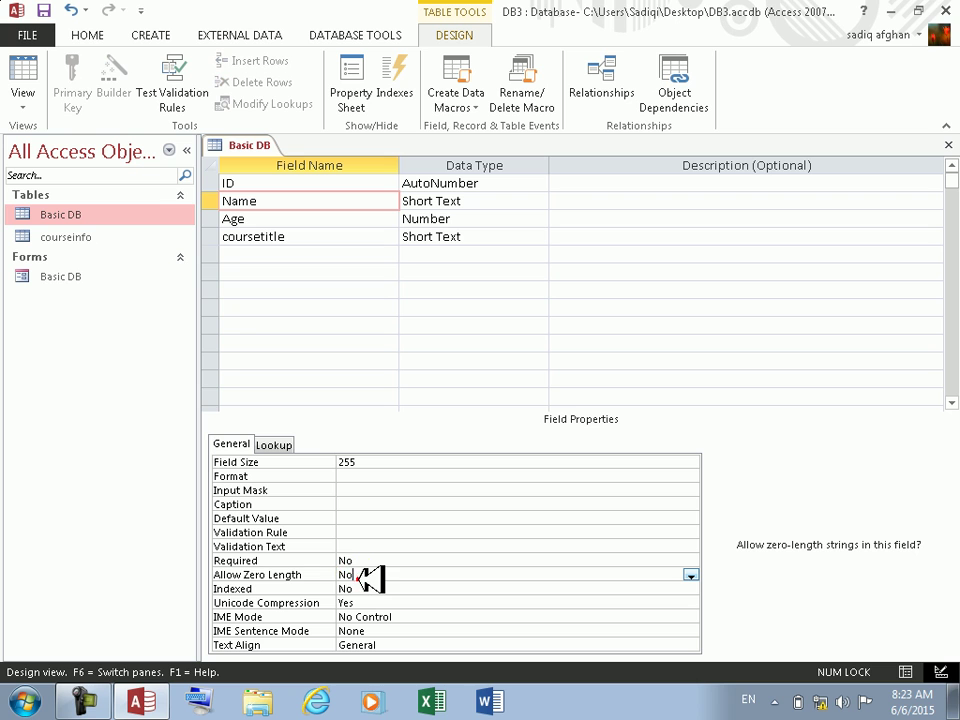
{"action": "left_click", "coordinate": [368, 561]}
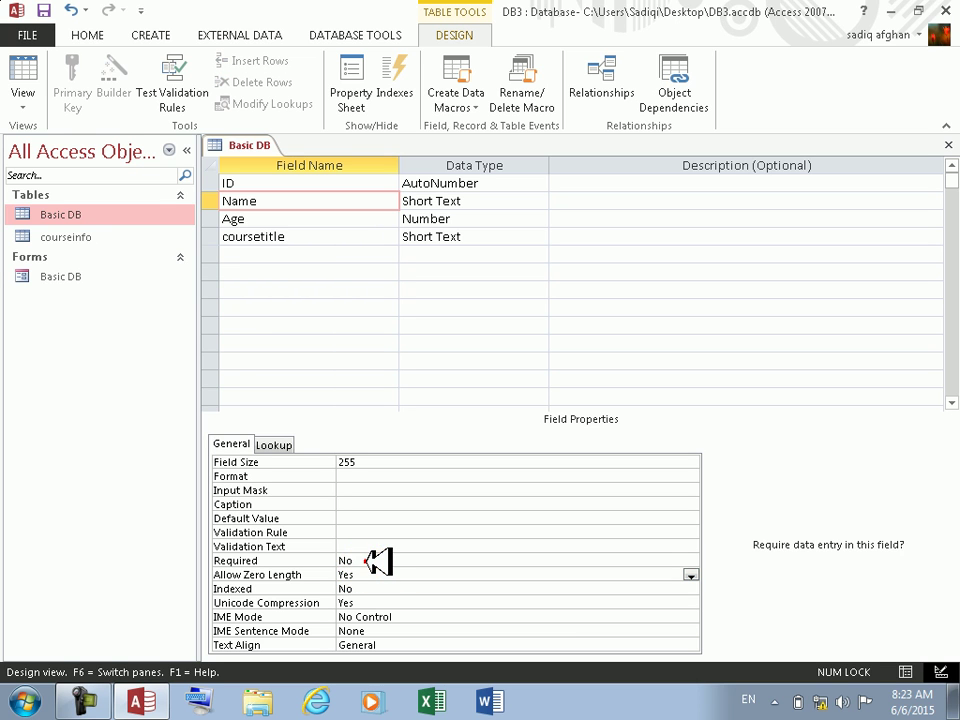
{"action": "double_click", "coordinate": [372, 560]}
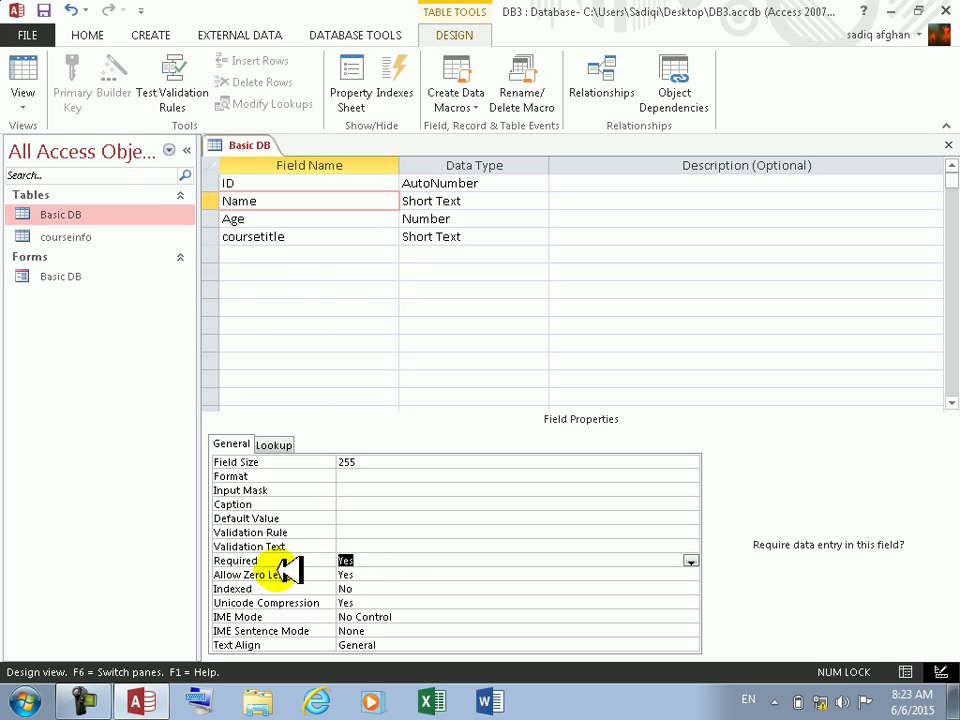
{"action": "double_click", "coordinate": [363, 574]}
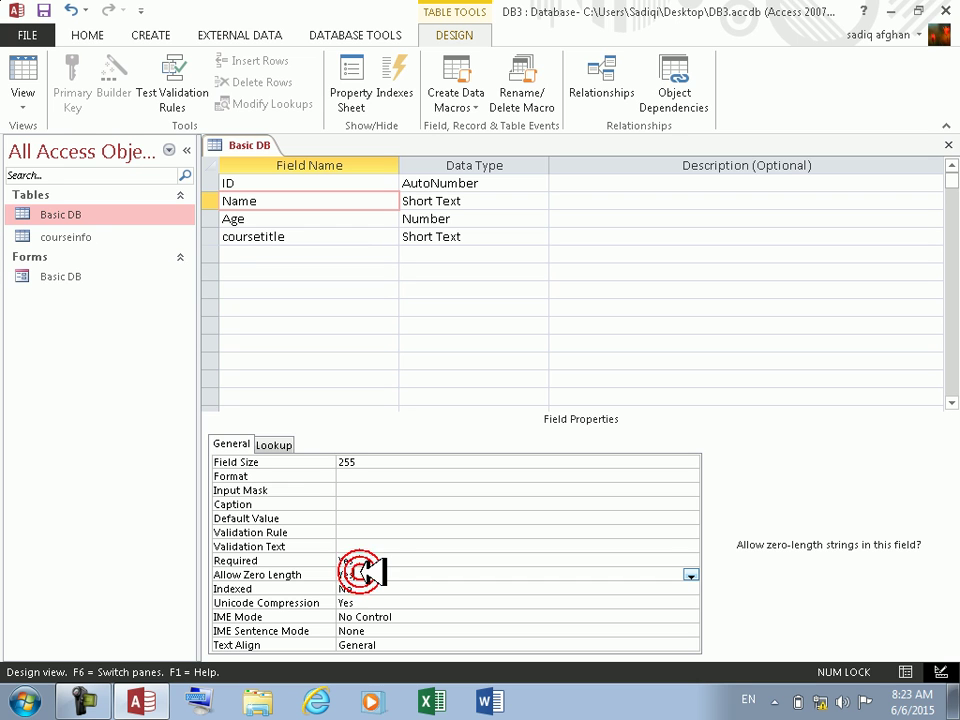
{"action": "left_click", "coordinate": [368, 572]}
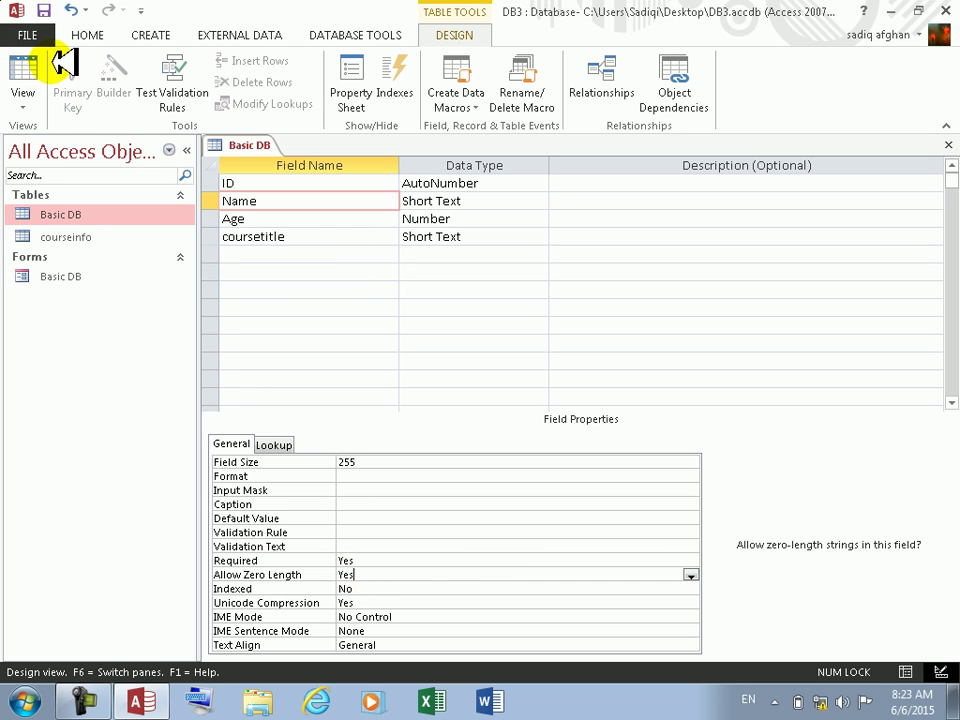
- Save the Basic DB table and switch it to Datasheet view
{"action": "left_click", "coordinate": [24, 66]}
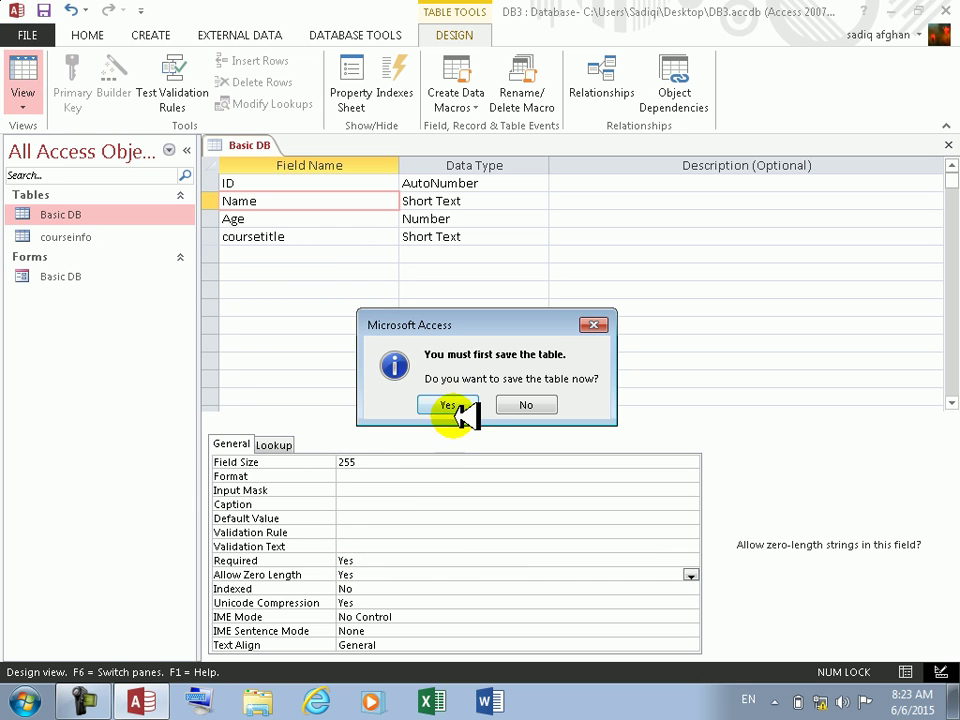
{"action": "left_click", "coordinate": [449, 405]}
{"action": "left_click", "coordinate": [427, 405]}
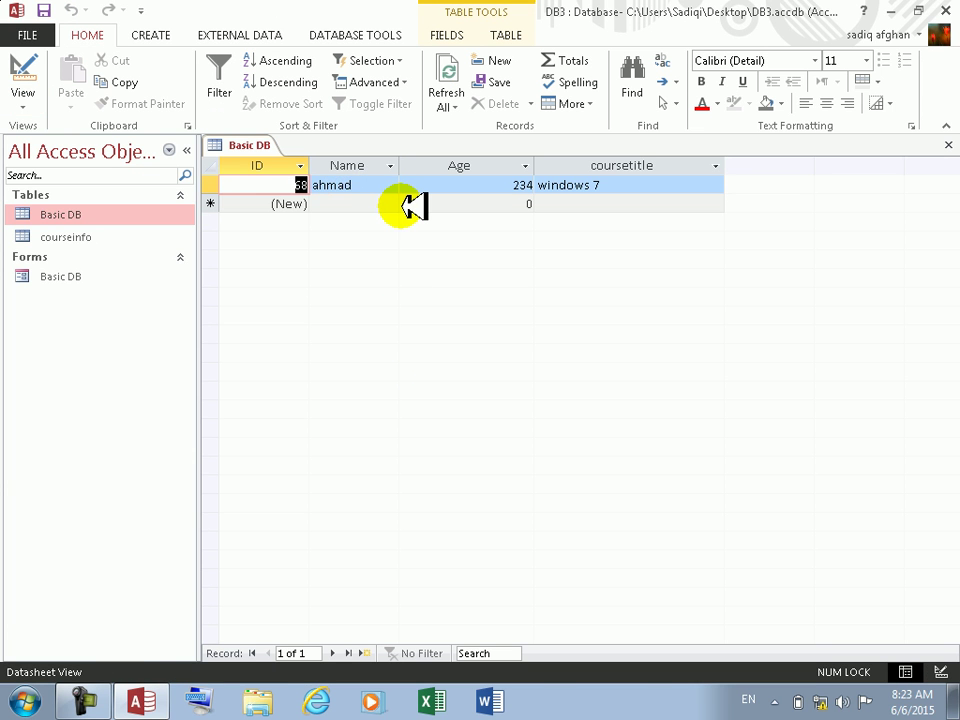
- Add a record with a name, a blank age and course title windows 7, and begin another record with a name
{"action": "key", "text": "1"}
{"action": "key", "text": "Tab"}
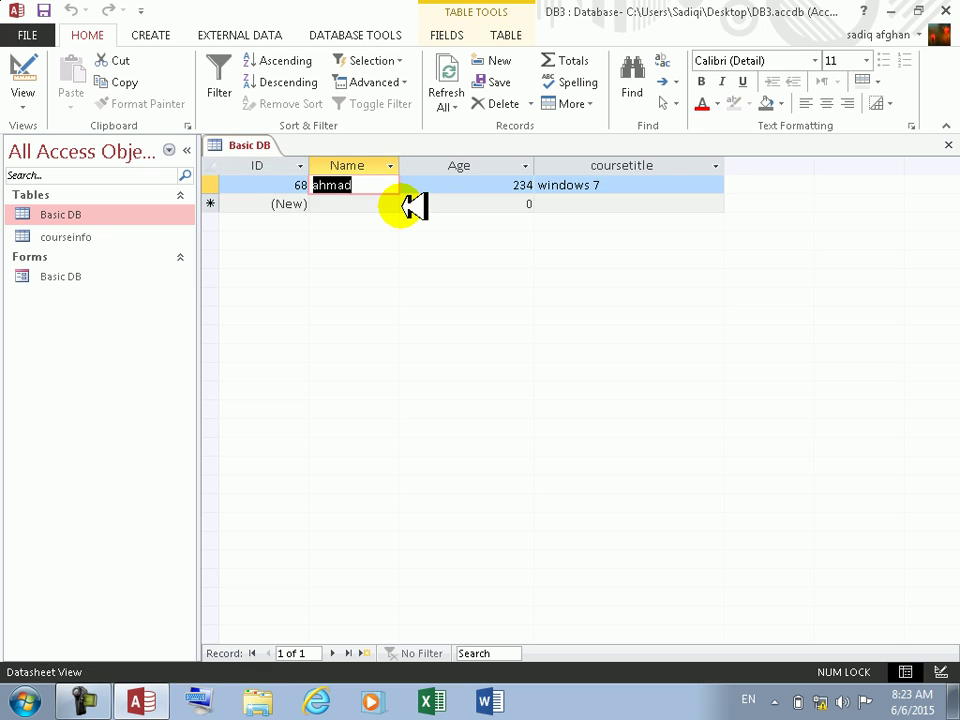
{"action": "key", "text": "Tab"}
{"action": "key", "text": "Tab"}
{"action": "key", "text": "Tab"}
{"action": "key", "text": "Tab"}
{"action": "type", "text": "khna"}
{"action": "key", "text": "Tab"}
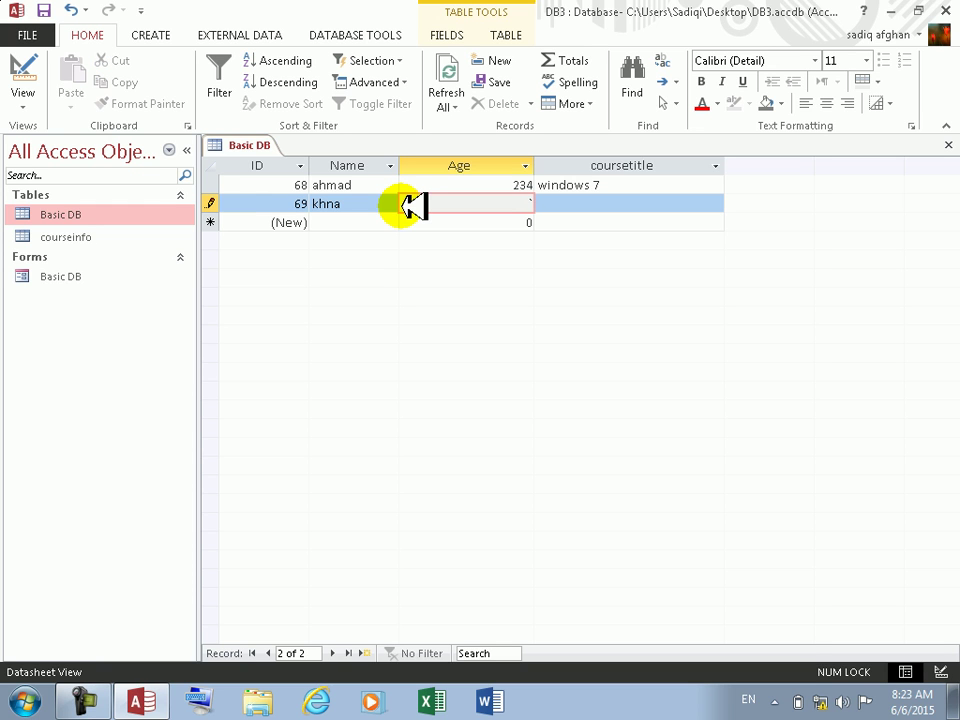
{"action": "key", "text": "Tab"}
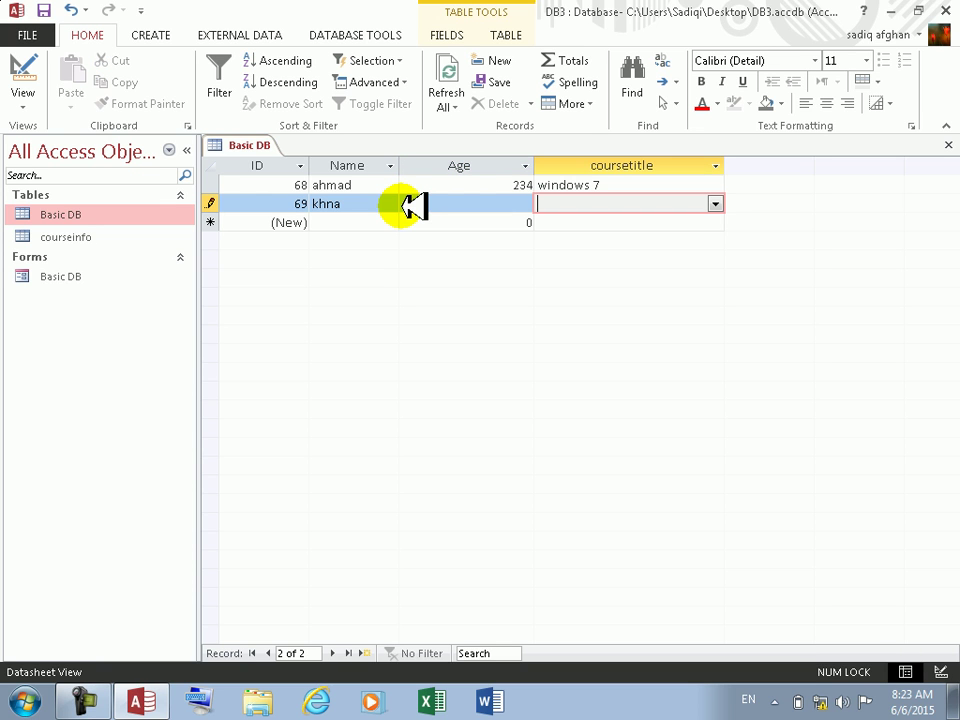
{"action": "type", "text": "w"}
{"action": "key", "text": "Tab"}
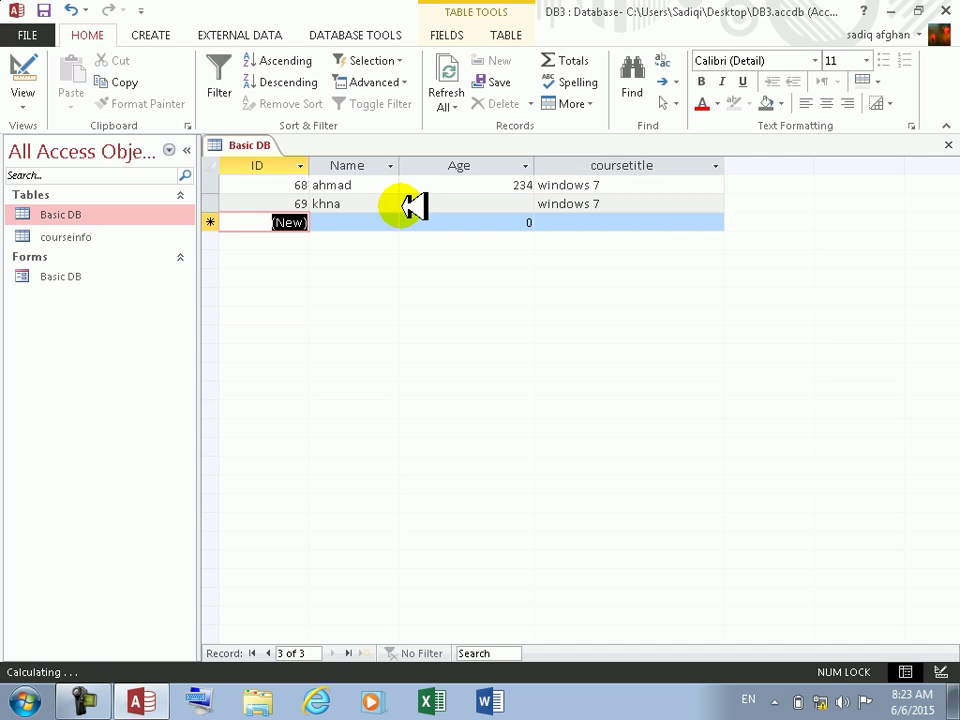
{"action": "key", "text": "Tab"}
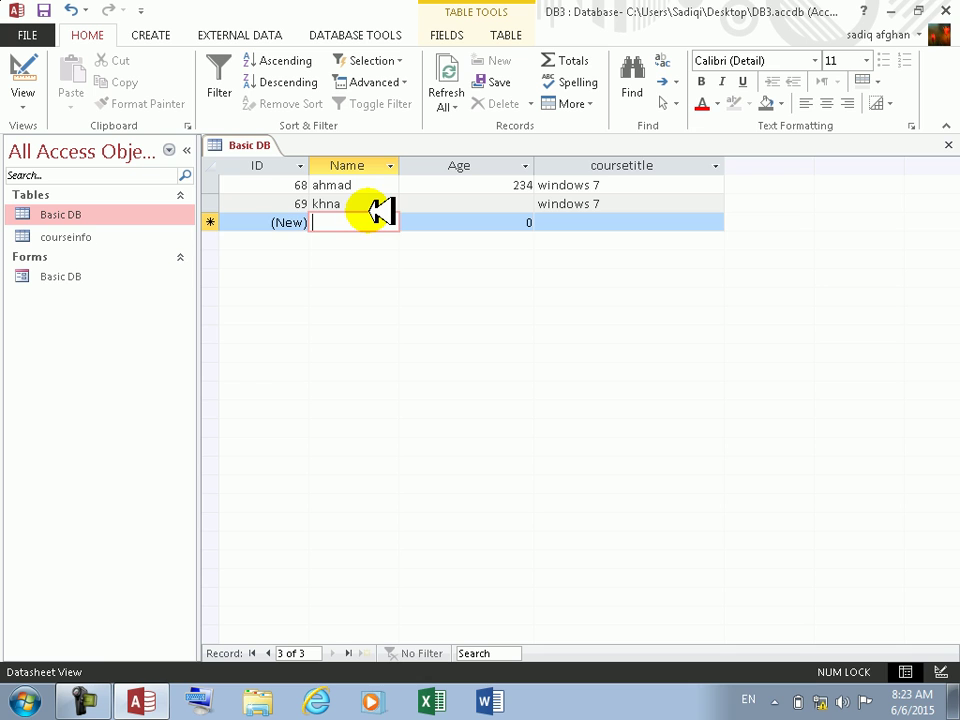
{"action": "type", "text": "khan"}
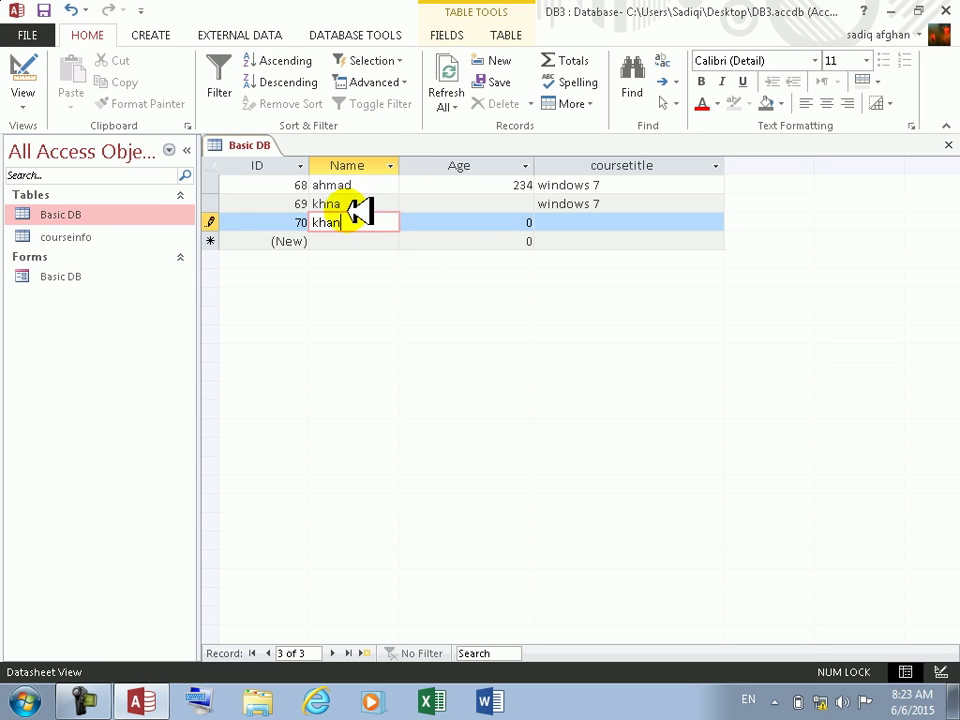
- Clear the name in record 69 and set its age to 345
{"action": "left_click", "coordinate": [317, 204]}
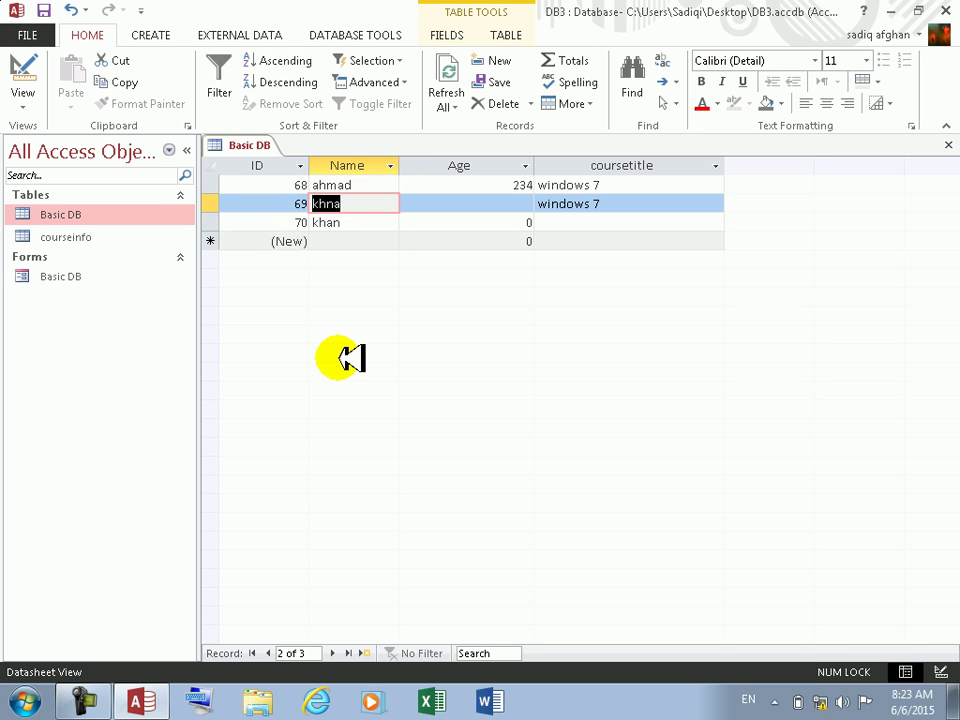
{"action": "key", "text": "Tab"}
{"action": "key", "text": "Tab"}
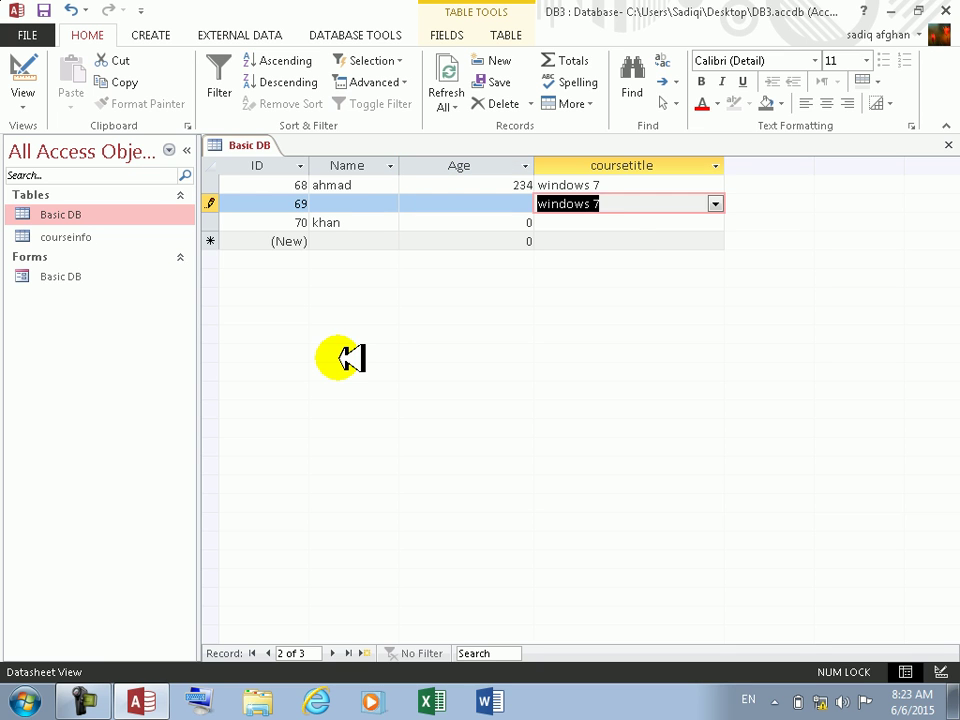
{"action": "left_click", "coordinate": [514, 205]}
{"action": "type", "text": "345"}
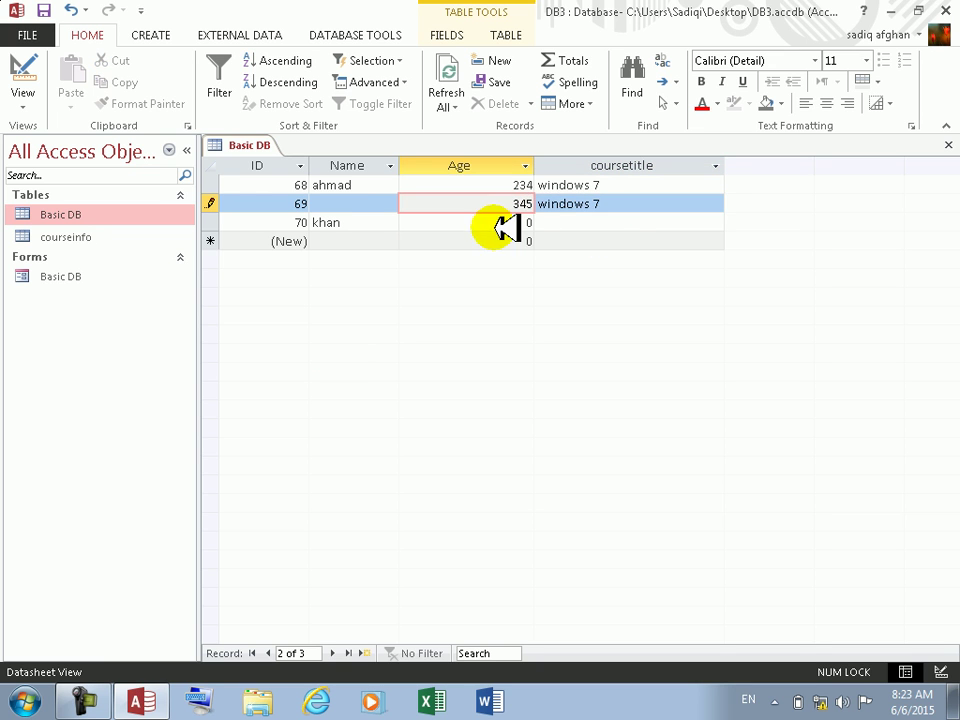
- Set the age to 34 and the course title to hardware in record 70
{"action": "left_click", "coordinate": [493, 227]}
{"action": "double_click", "coordinate": [372, 224]}
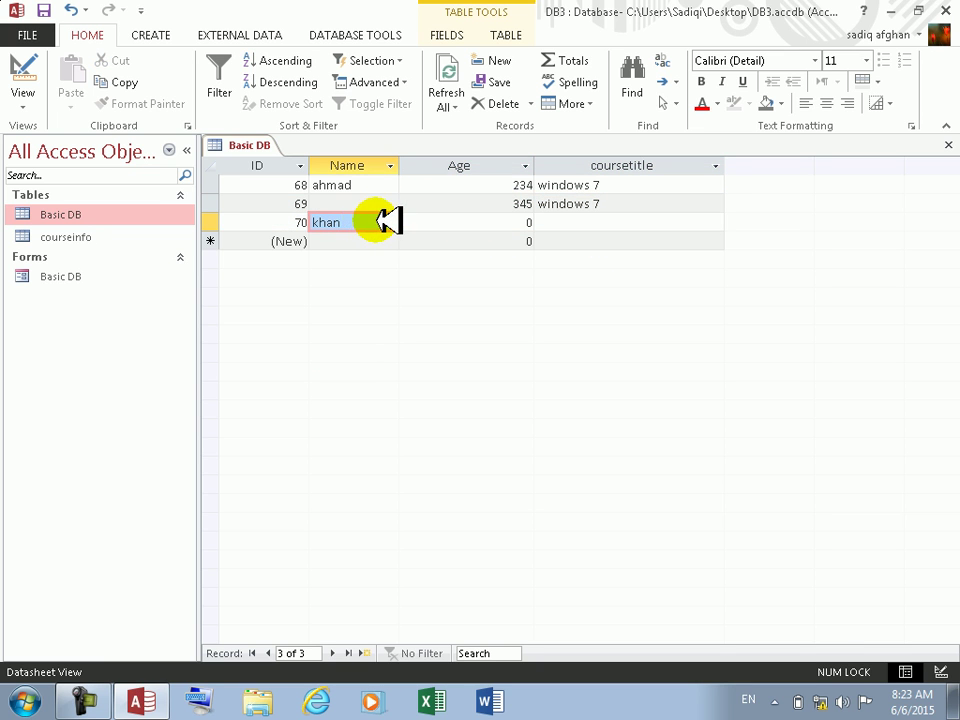
{"action": "key", "text": "Tab"}
{"action": "key", "text": "Tab"}
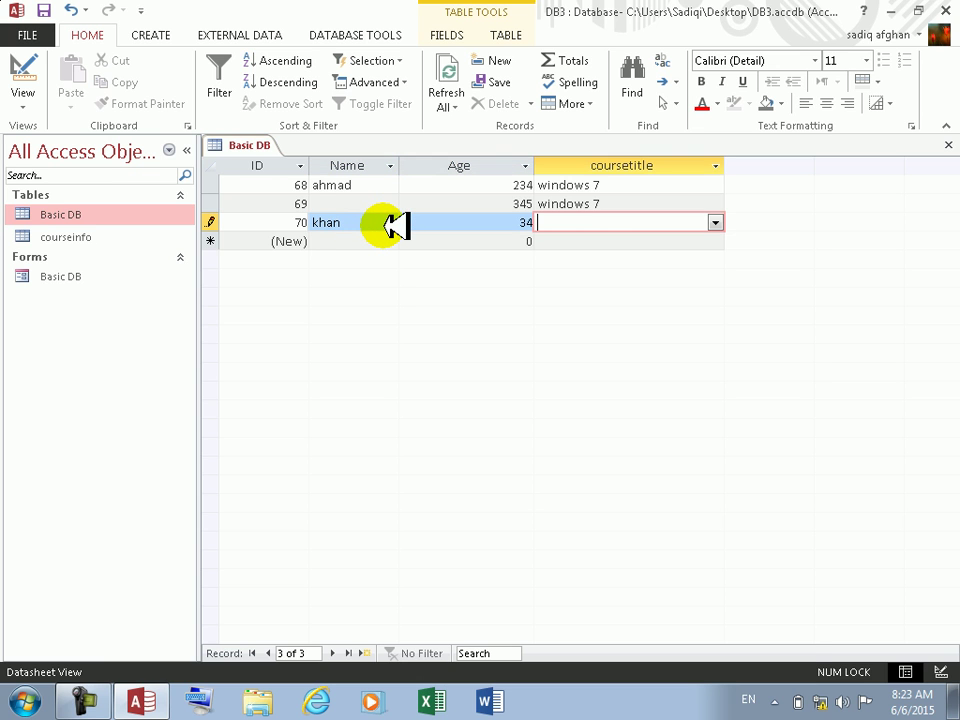
{"action": "type", "text": "hardware"}
{"action": "key", "text": "Tab"}
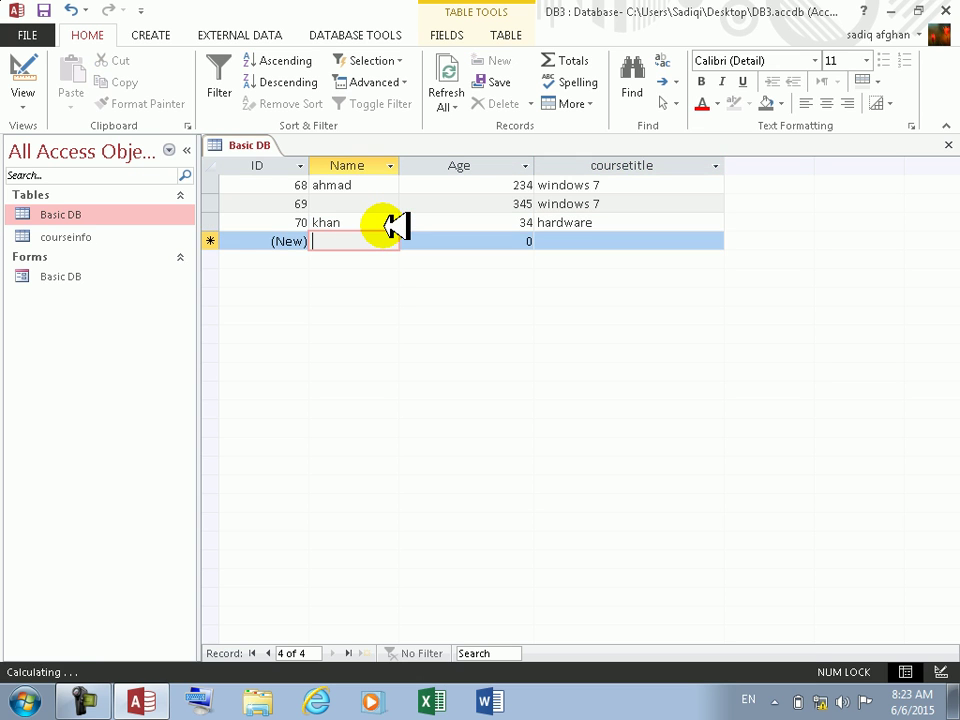
- Add a new record containing only a name, and clear the name in record 70
{"action": "type", "text": "wali"}
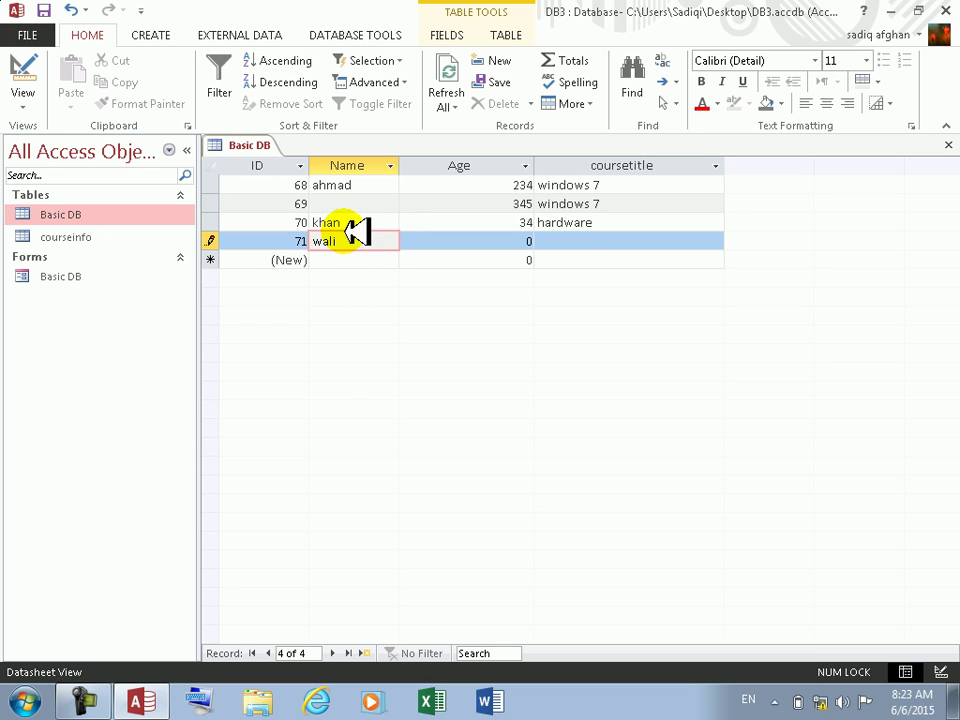
{"action": "left_click", "coordinate": [312, 224]}
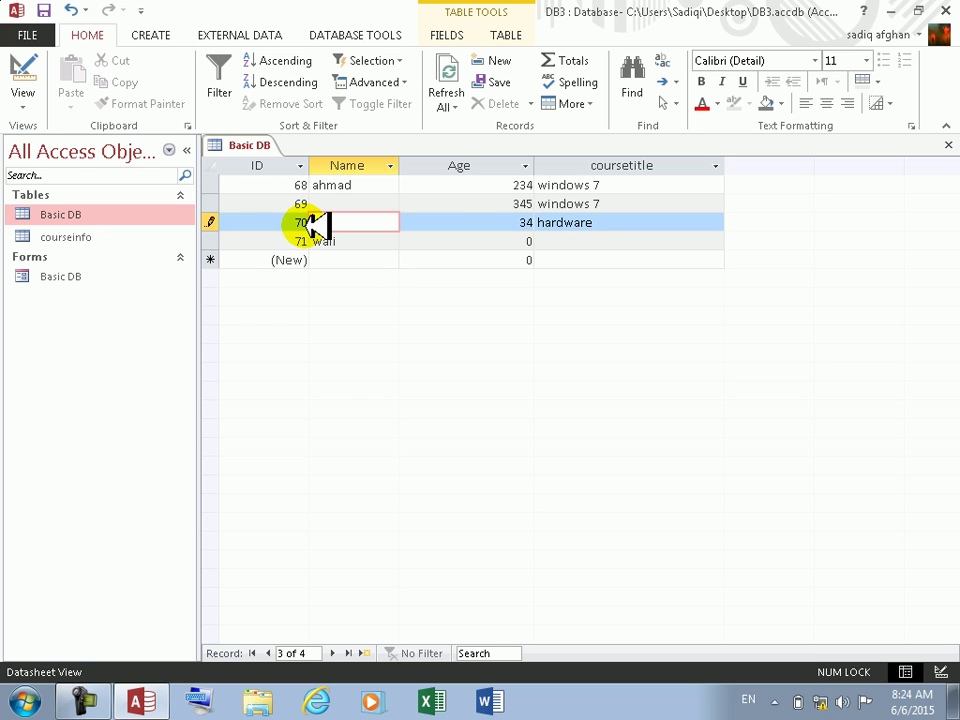
{"action": "left_click", "coordinate": [435, 240]}
{"action": "left_click", "coordinate": [325, 237]}
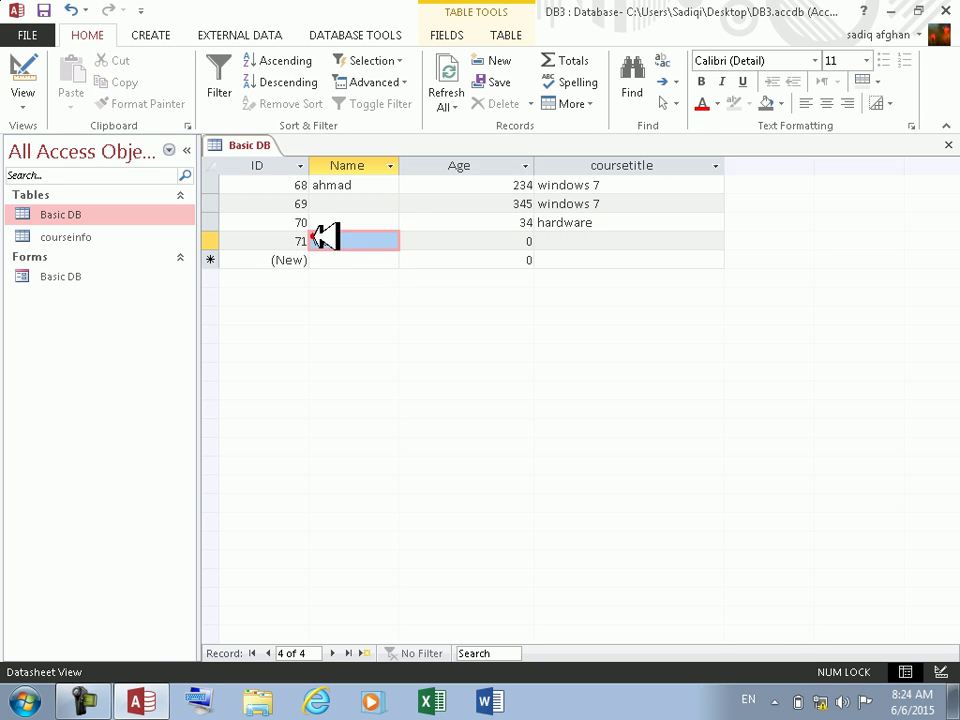
- Set Allow Zero Length to No for the Name field, save the table and return to its datasheet
{"action": "left_click", "coordinate": [22, 75]}
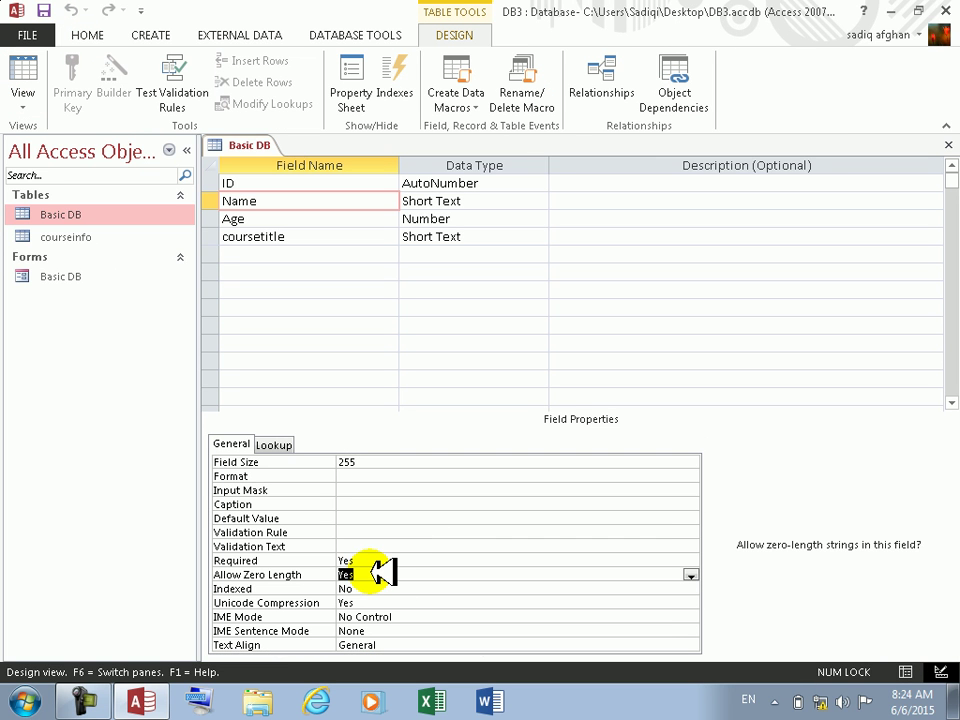
{"action": "double_click", "coordinate": [370, 575]}
{"action": "left_click", "coordinate": [26, 78]}
{"action": "left_click", "coordinate": [448, 403]}
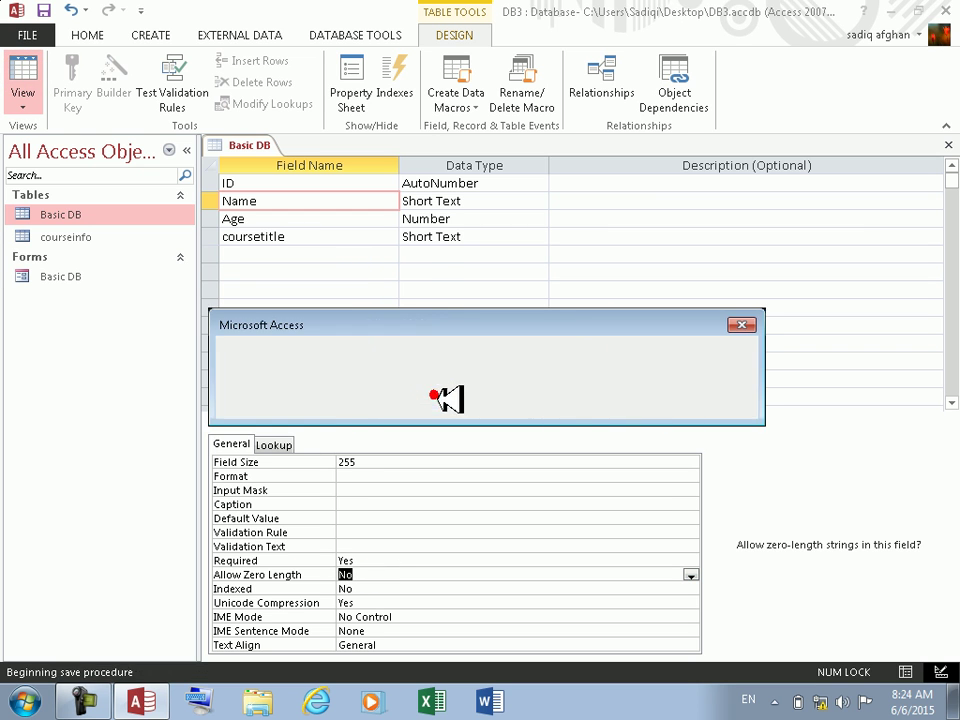
{"action": "left_click", "coordinate": [428, 423]}
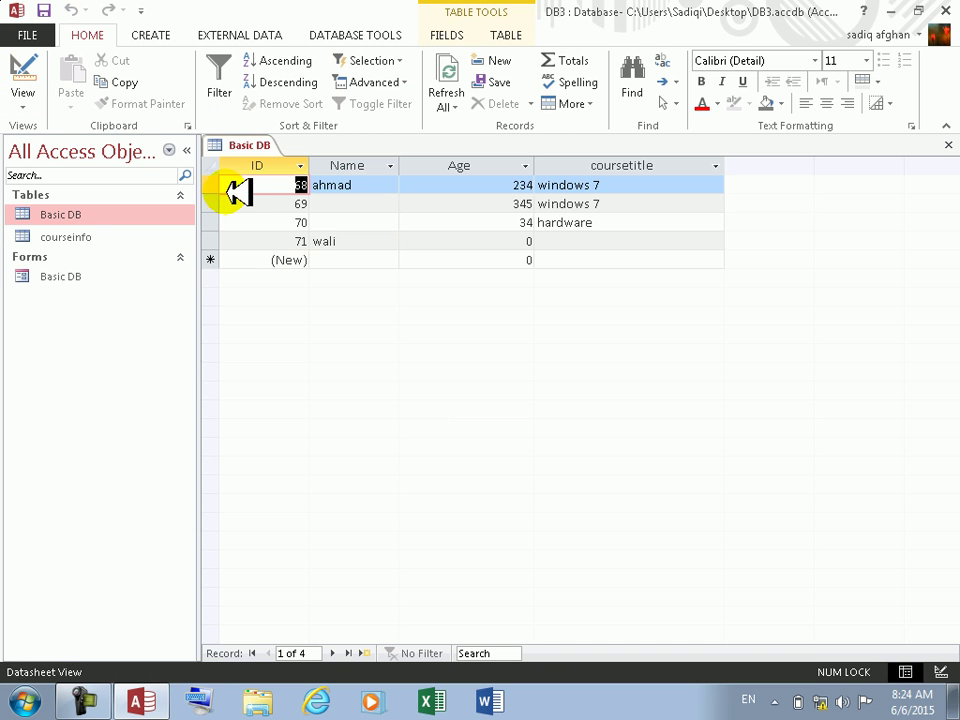
- Delete all four records from the Basic DB table
{"action": "left_click_drag", "start_coordinate": [214, 186], "coordinate": [217, 238]}
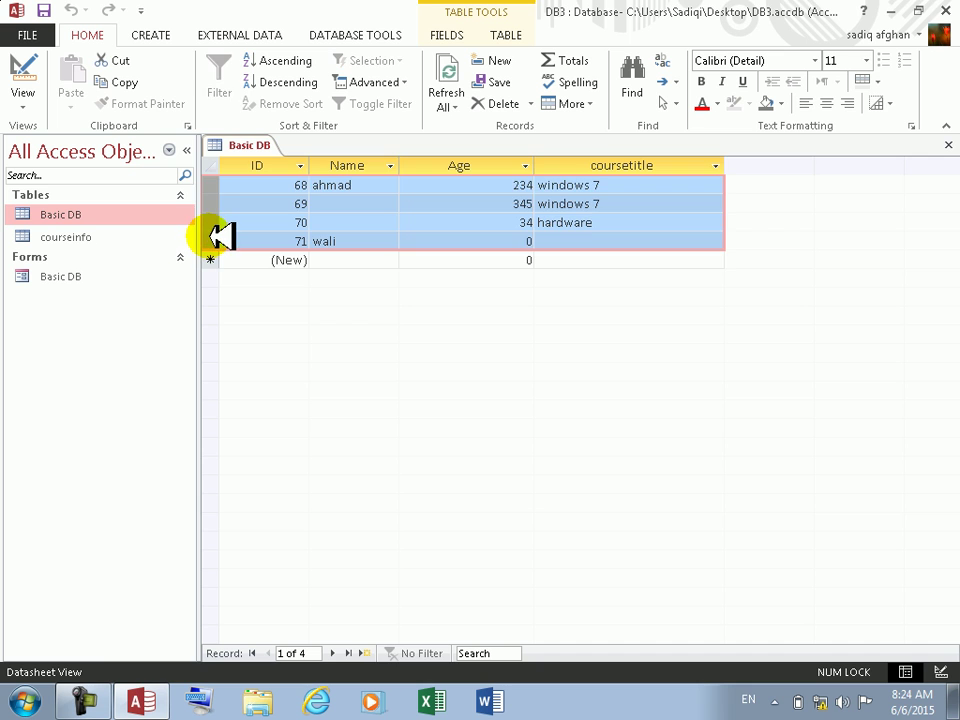
{"action": "key", "text": "Delete"}
{"action": "left_click", "coordinate": [437, 413]}
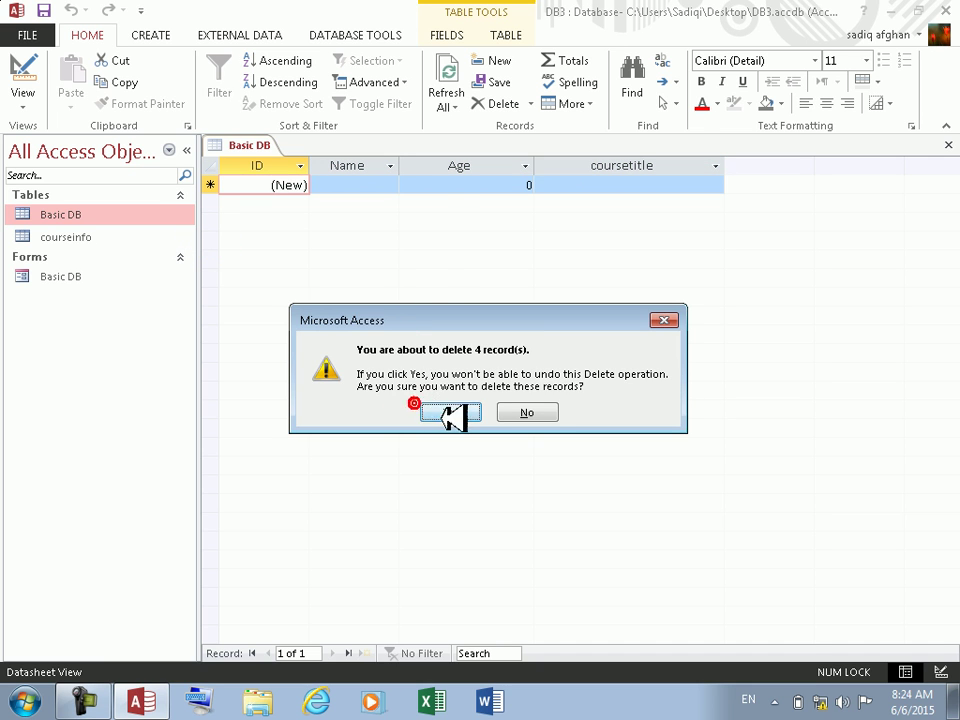
- Add a record with a name, age 345 and course title hardware, and enter only a name in a second record
{"action": "type", "text": "ahmad"}
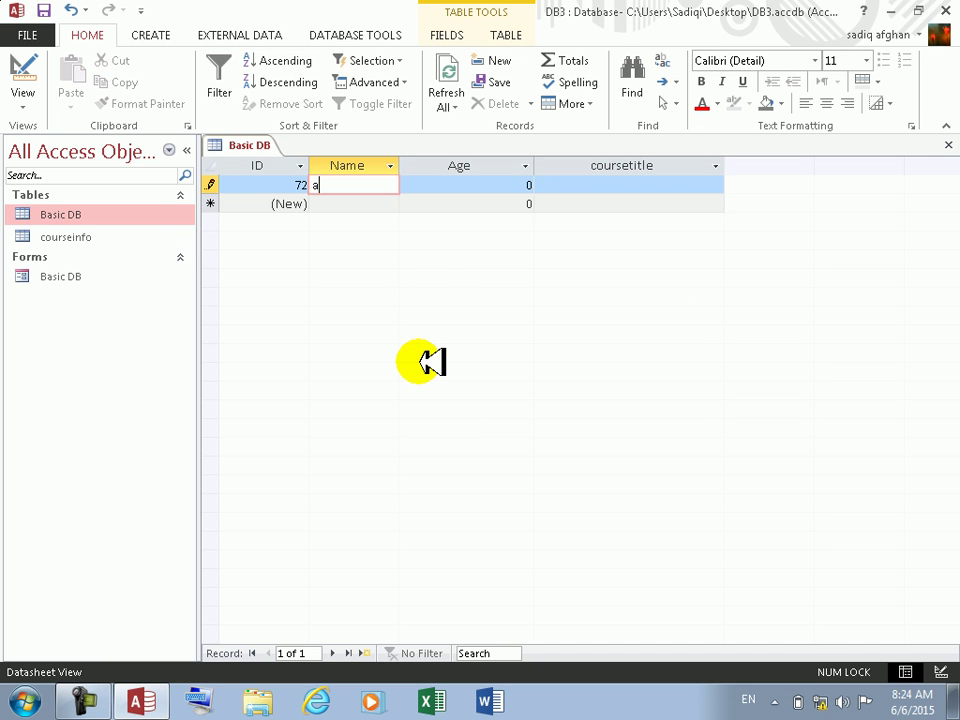
{"action": "key", "text": "Tab"}
{"action": "type", "text": "345"}
{"action": "key", "text": "Tab"}
{"action": "type", "text": "hardware"}
{"action": "key", "text": "Tab"}
{"action": "key", "text": "Tab"}
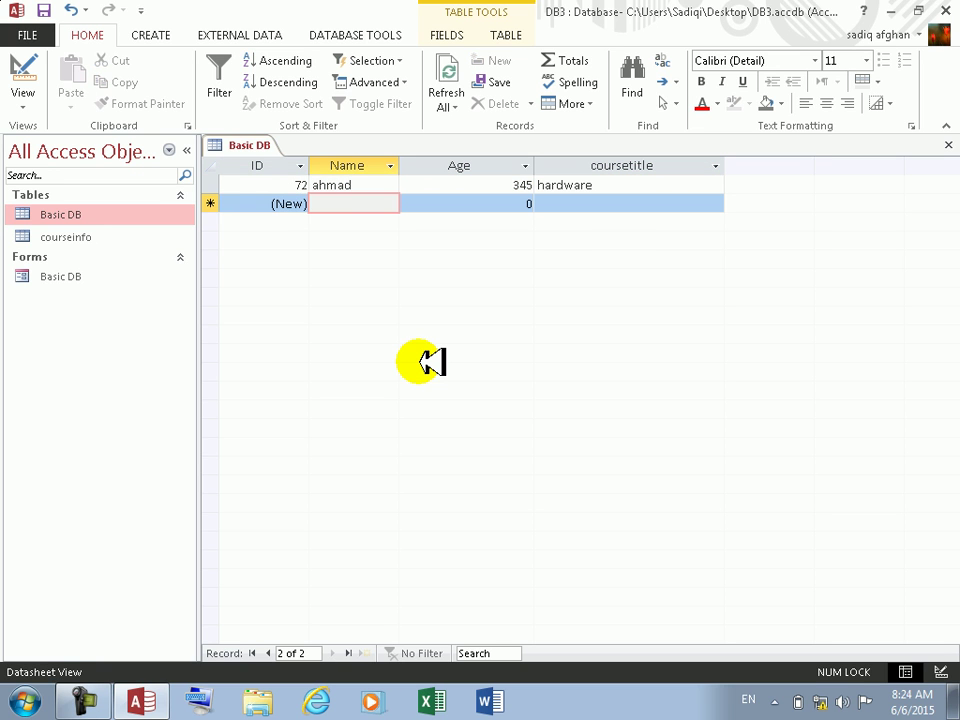
{"action": "type", "text": "khan"}
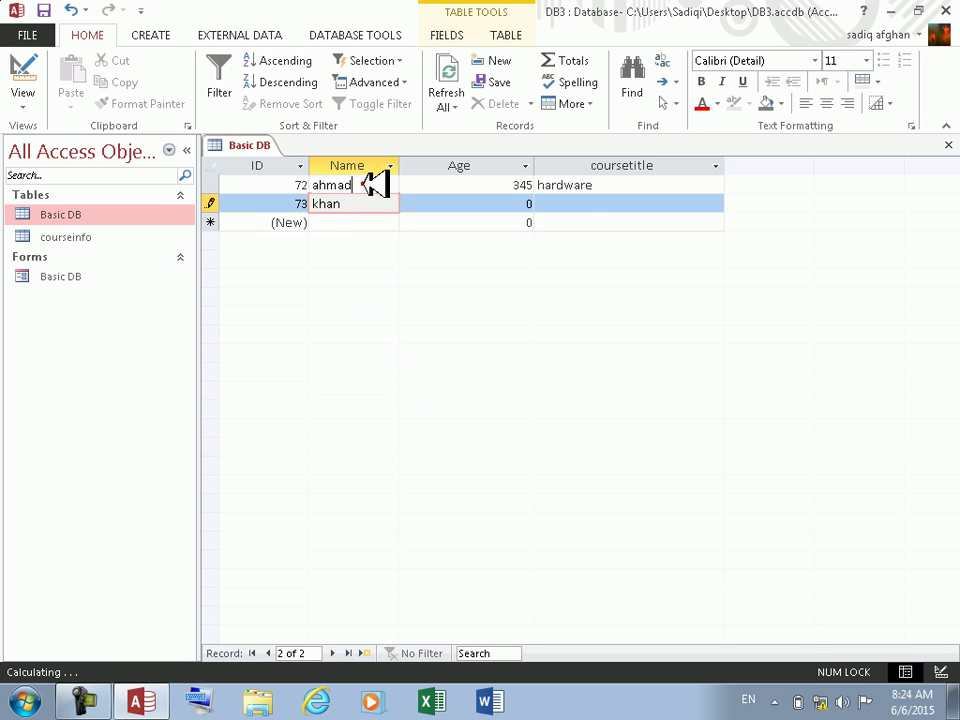
- Try to clear the name in record 72
{"action": "left_click_drag", "start_coordinate": [364, 185], "coordinate": [300, 190]}
{"action": "key", "text": "Delete"}
{"action": "key", "text": "Tab"}
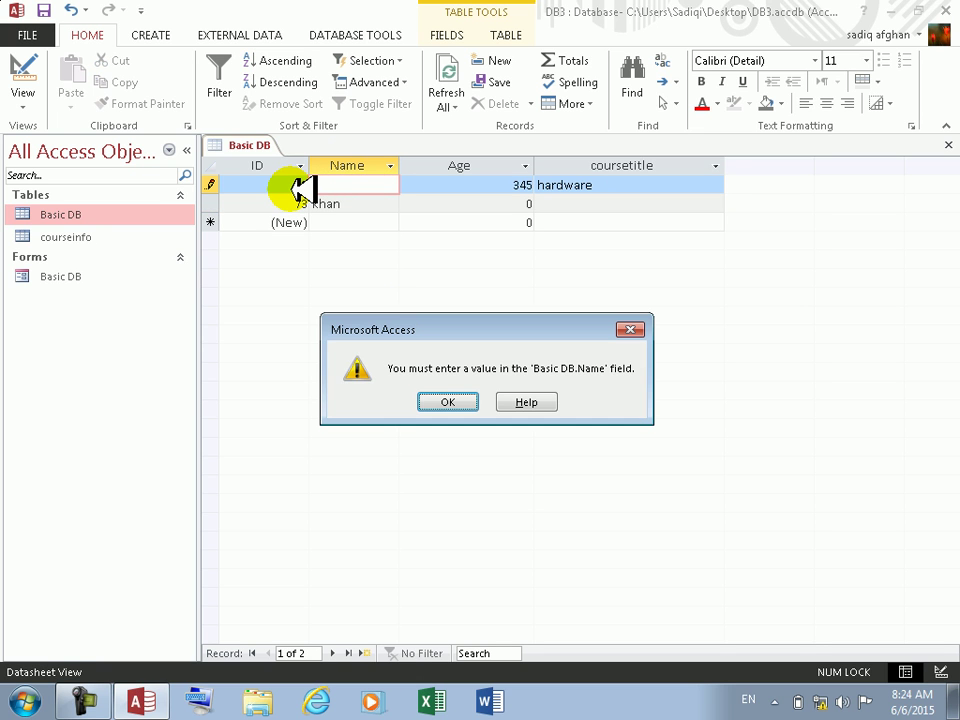
{"action": "key", "text": "Return"}
{"action": "key", "text": "Return"}
{"action": "key", "text": "Return"}
{"action": "key", "text": "Return"}
{"action": "key", "text": "Return"}
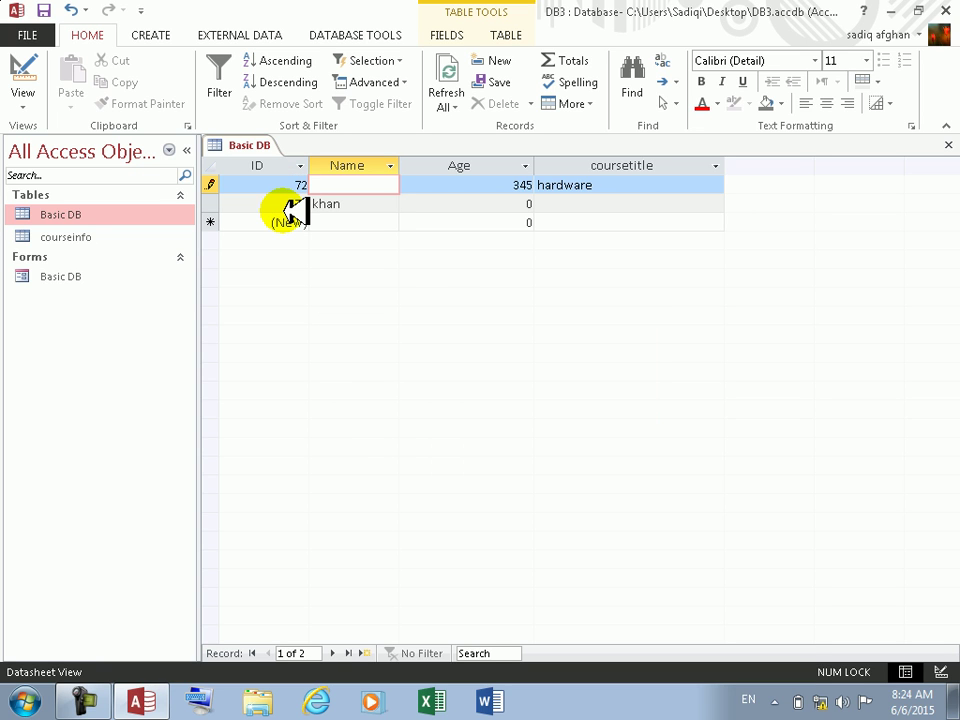
- Enter a new name in record 72 and save it by moving to record 73
{"action": "type", "text": "khan"}
{"action": "key", "text": "Tab"}
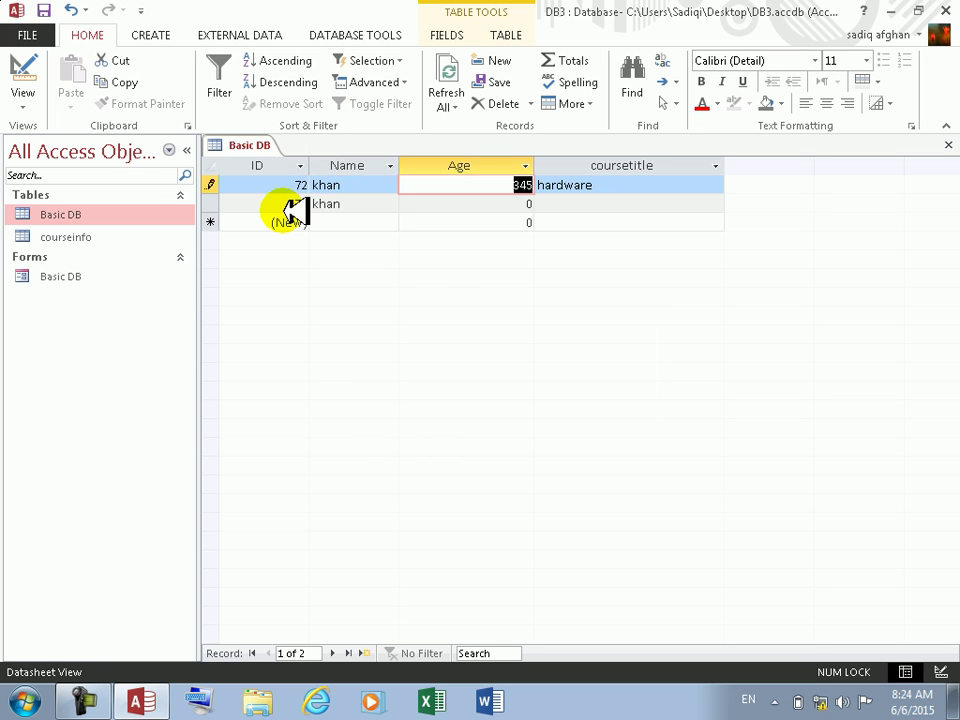
{"action": "left_click", "coordinate": [390, 203]}
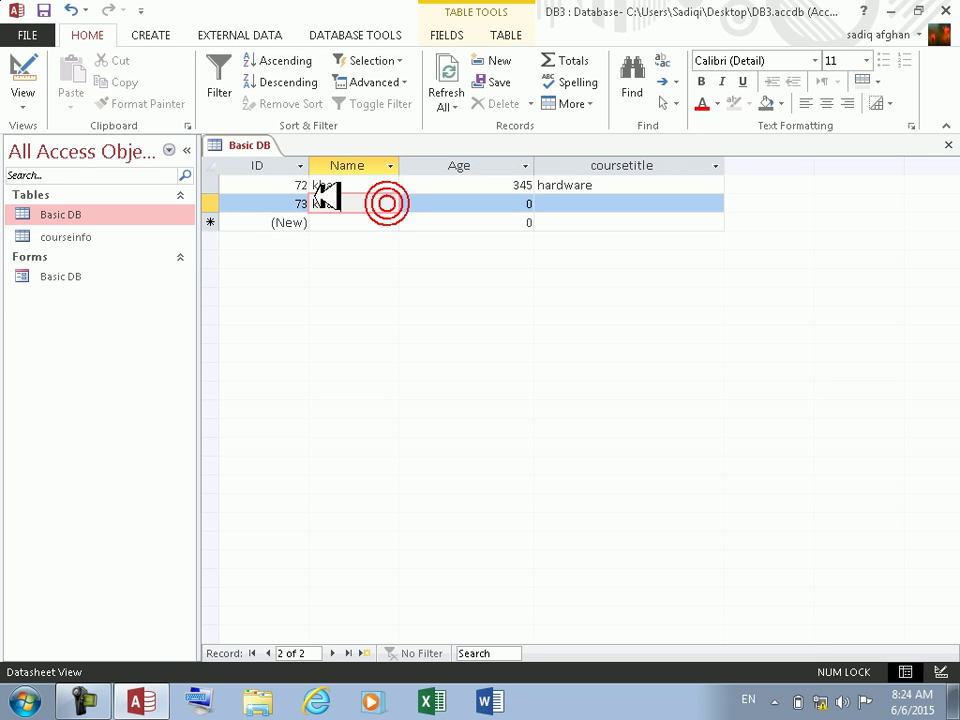
- In the table's design, set the Name field's Allow Zero Length to Yes and Required to No
{"action": "left_click", "coordinate": [25, 66]}
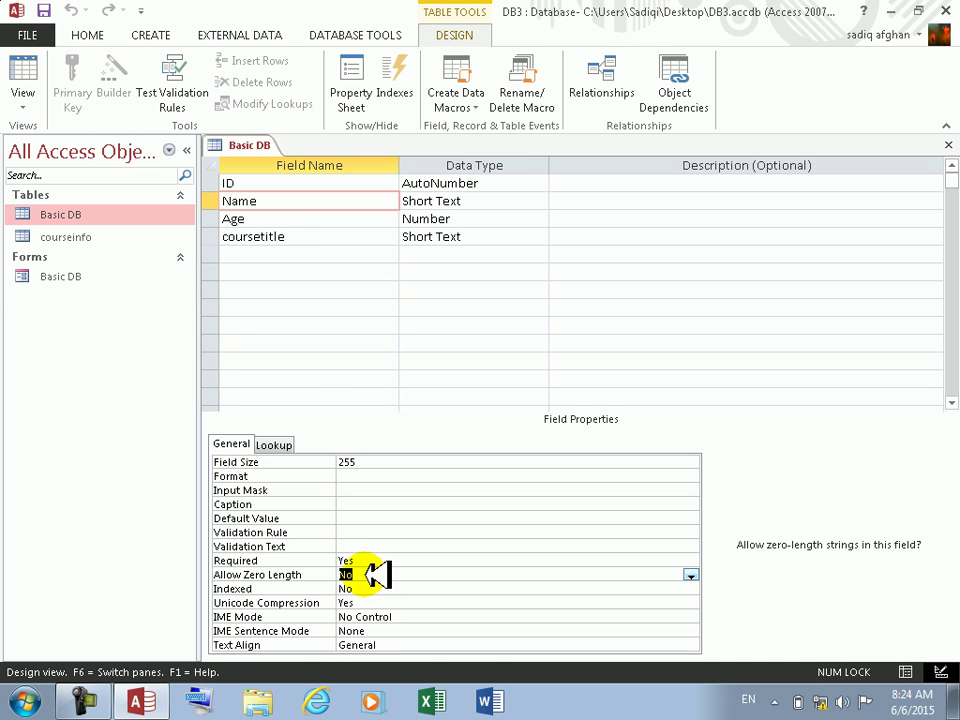
{"action": "left_click", "coordinate": [366, 574]}
{"action": "double_click", "coordinate": [366, 574]}
{"action": "left_click", "coordinate": [371, 561]}
{"action": "double_click", "coordinate": [377, 561]}
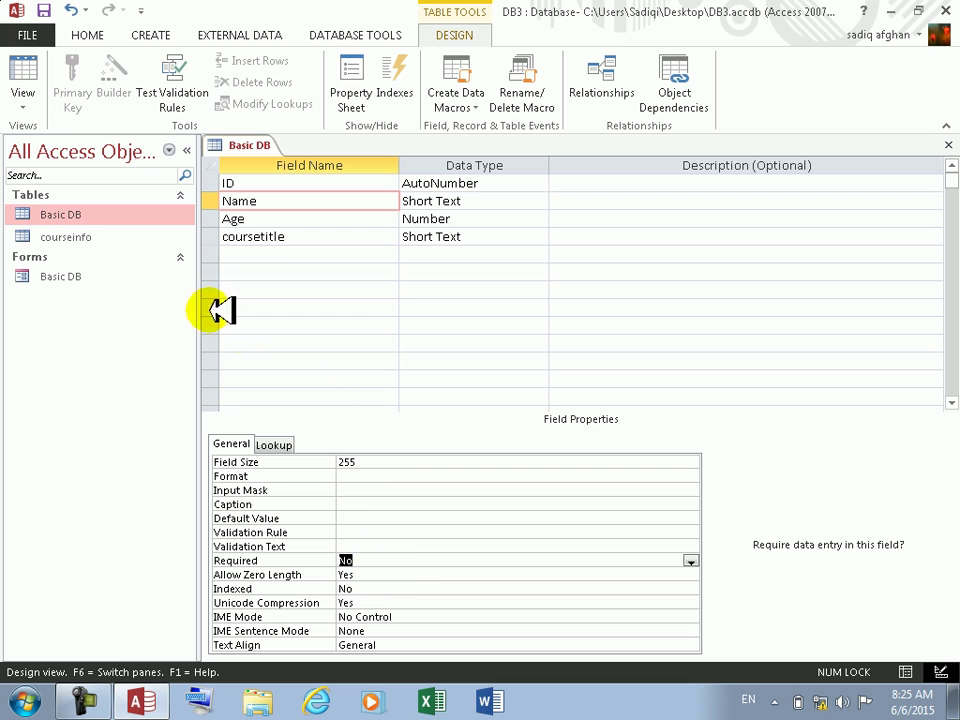
- Delete the courseinfo table and show the Name field's lookup properties
{"action": "left_click", "coordinate": [296, 444]}
{"action": "right_click", "coordinate": [80, 239]}
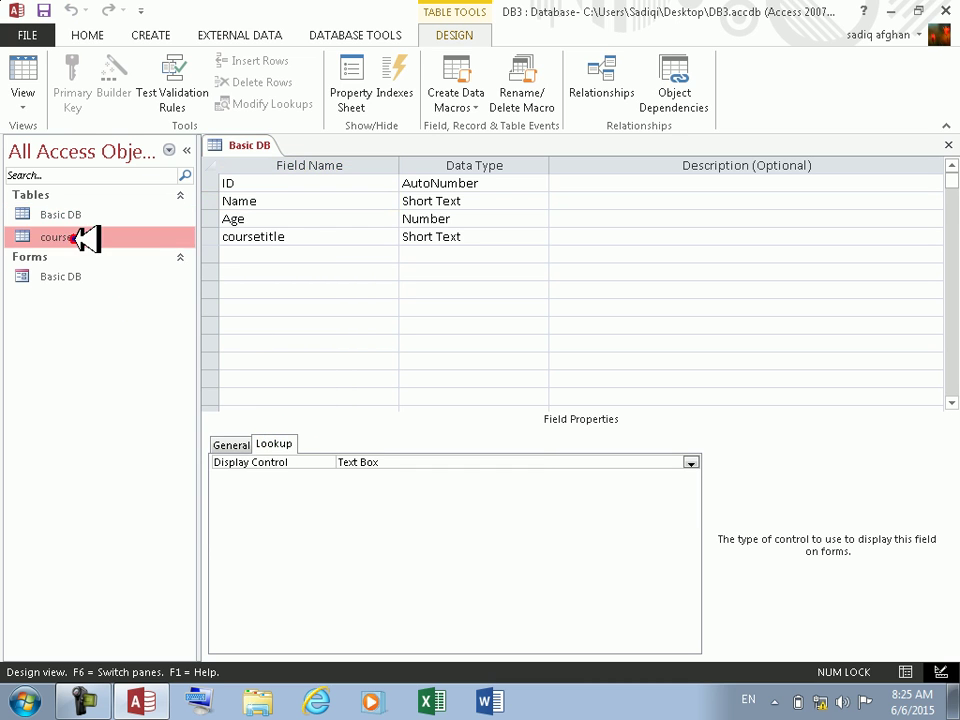
{"action": "left_click", "coordinate": [216, 391]}
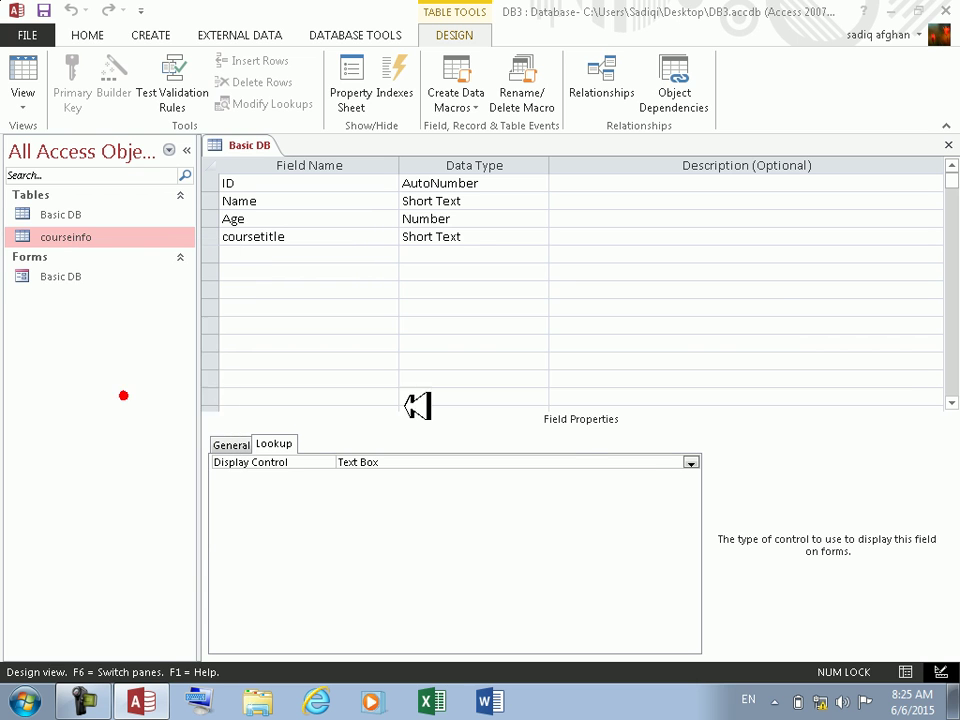
{"action": "left_click", "coordinate": [413, 414]}
{"action": "left_click", "coordinate": [364, 461]}
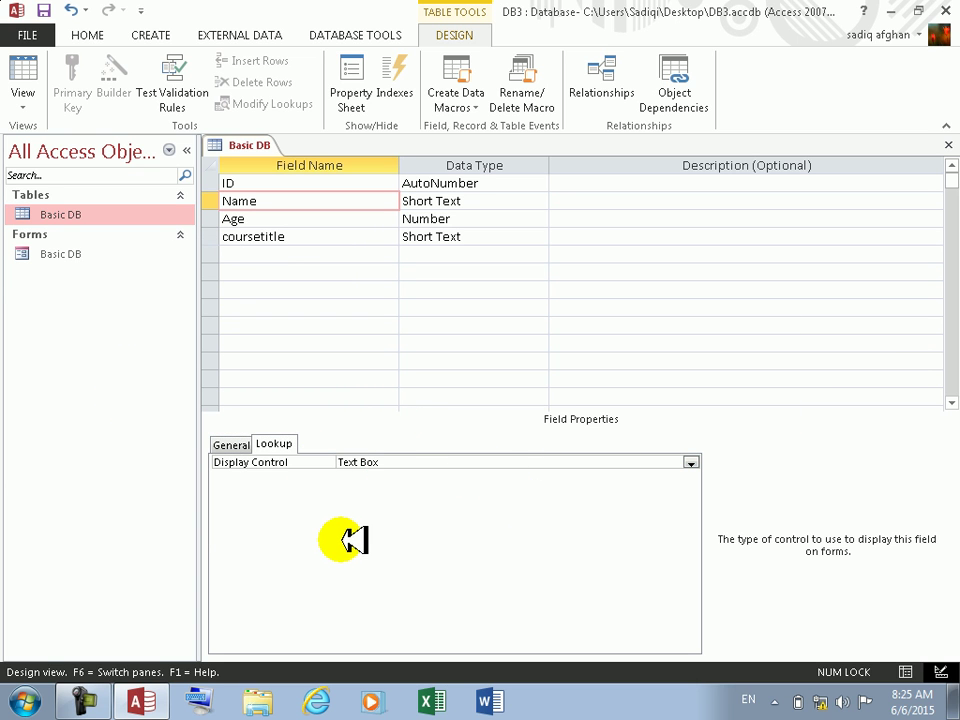
- Open Notepad with a blank document and maximize its window
{"action": "key", "text": "super"}
{"action": "type", "text": "notepad"}
{"action": "key", "text": "Return"}
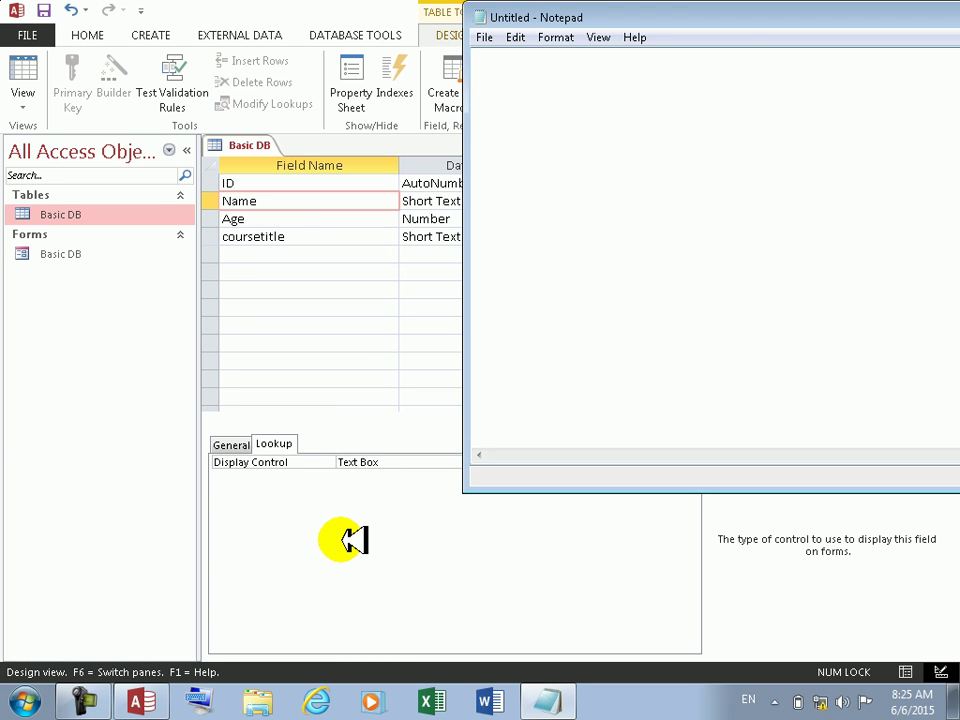
{"action": "double_click", "coordinate": [748, 19]}
{"action": "left_click", "coordinate": [565, 181]}
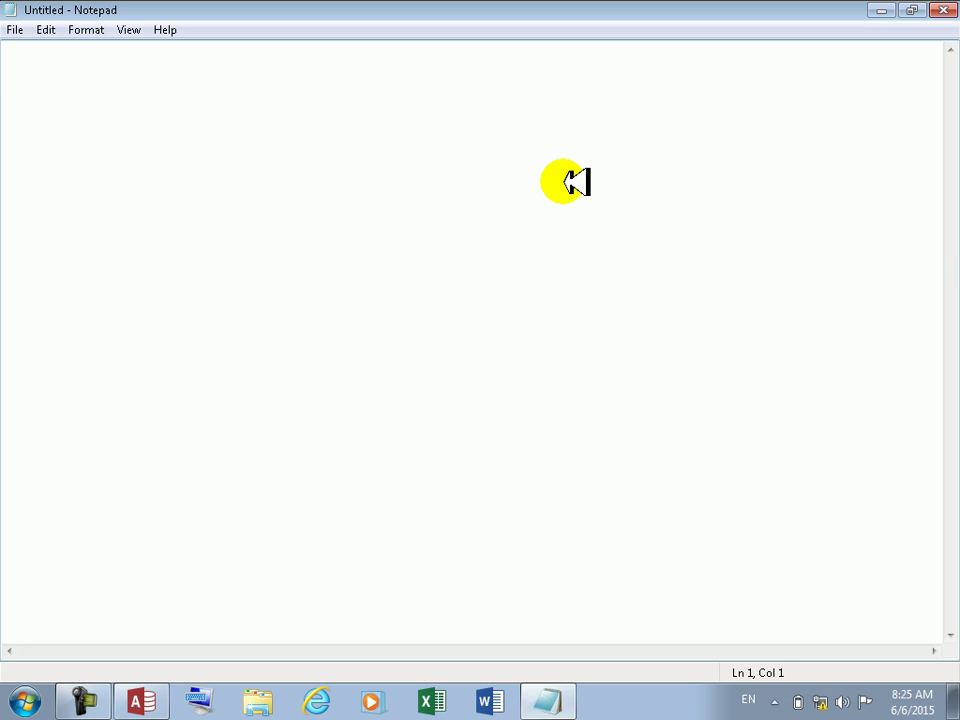
{"action": "type", "text": "Text boo"}
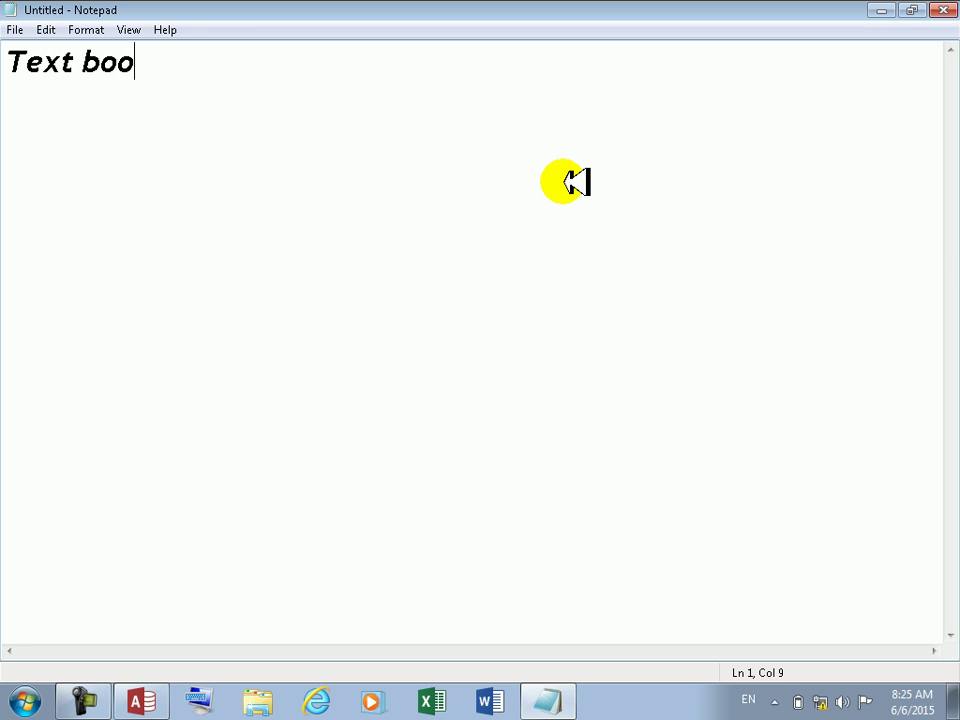
{"action": "key", "text": "BackSpace"}
{"action": "key", "text": "BackSpace"}
{"action": "key", "text": "BackSpace"}
{"action": "key", "text": "BackSpace"}
{"action": "key", "text": "BackSpace"}
{"action": "key", "text": "BackSpace"}
{"action": "key", "text": "BackSpace"}
{"action": "key", "text": "BackSpace"}
- Write "we have three kinds of control in MS Access" on the first line of the note
{"action": "type", "text": "we "}
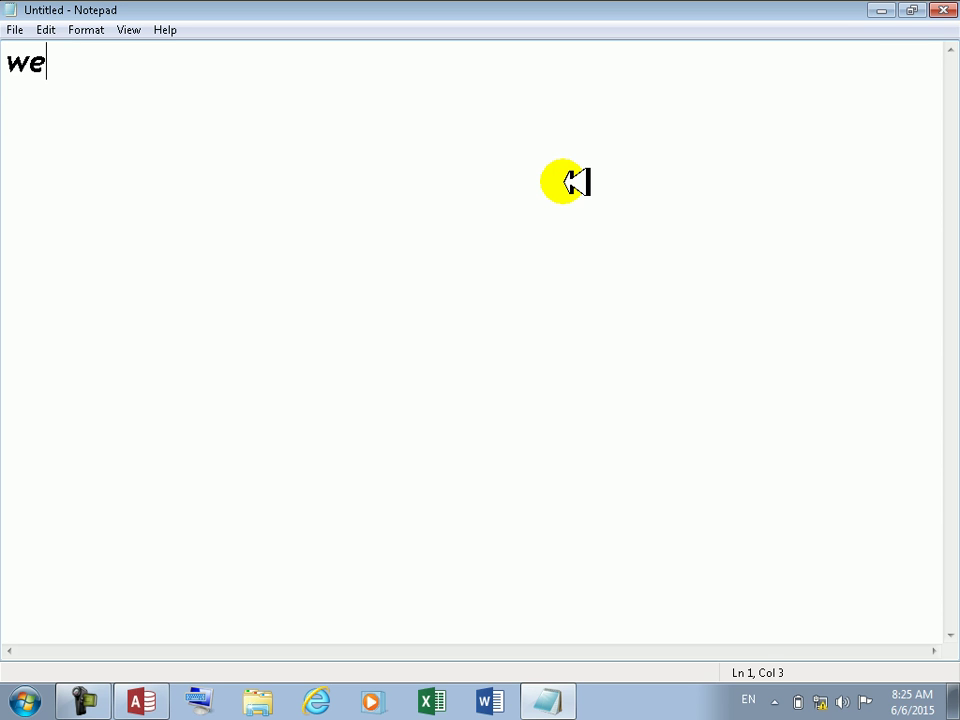
{"action": "type", "text": "hwe"}
{"action": "key", "text": "BackSpace"}
{"action": "key", "text": "BackSpace"}
{"action": "type", "text": "ave tree"}
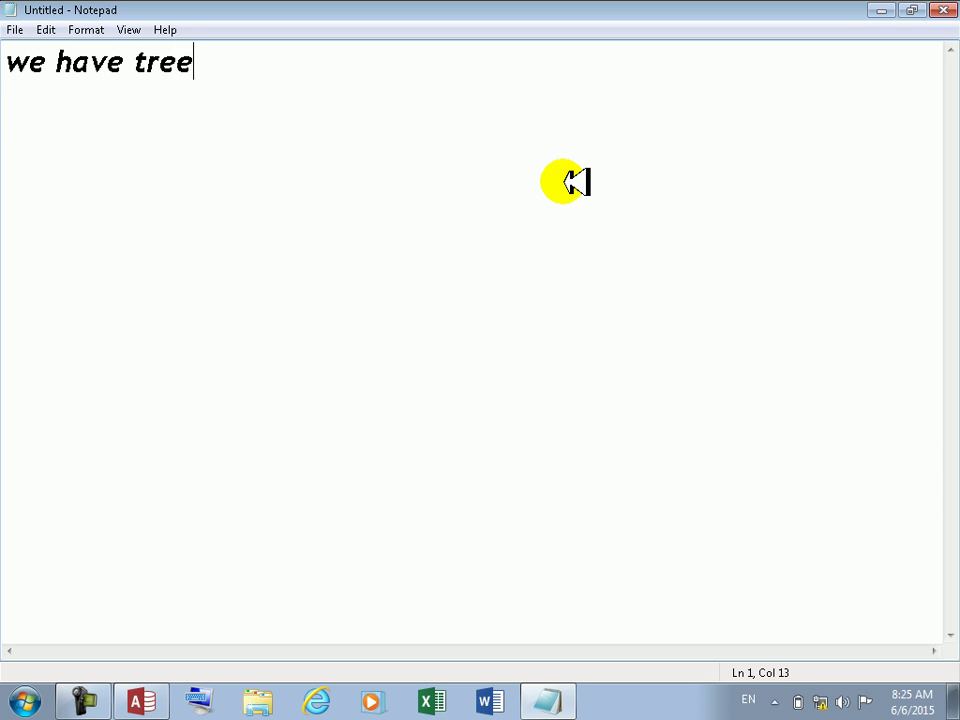
{"action": "key", "text": "BackSpace"}
{"action": "key", "text": "BackSpace"}
{"action": "key", "text": "BackSpace"}
{"action": "type", "text": "hree kind"}
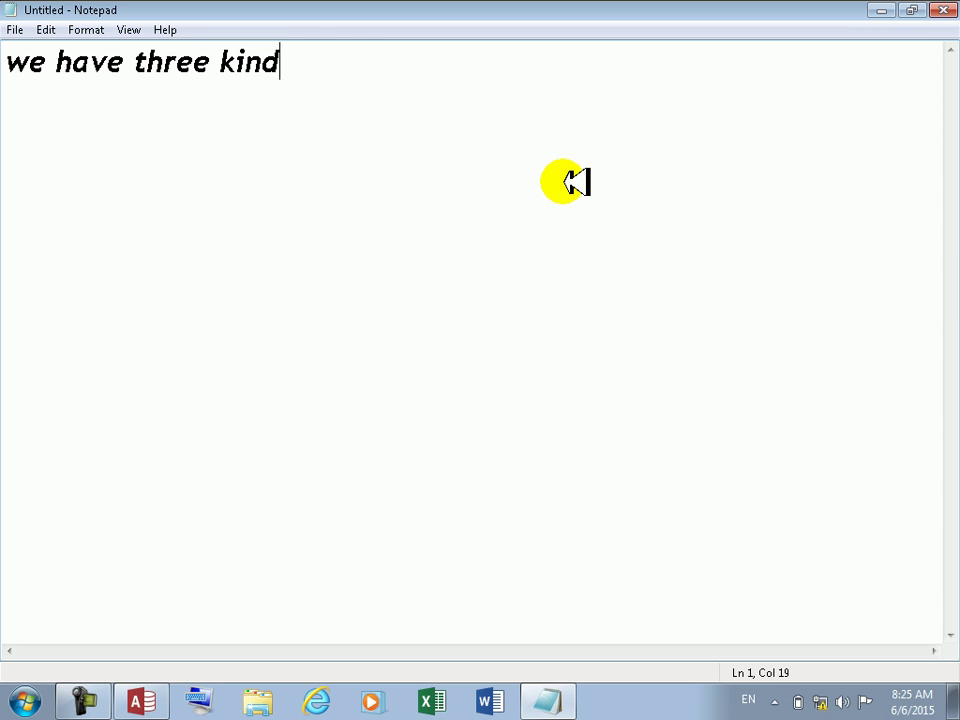
{"action": "type", "text": "s of  control on"}
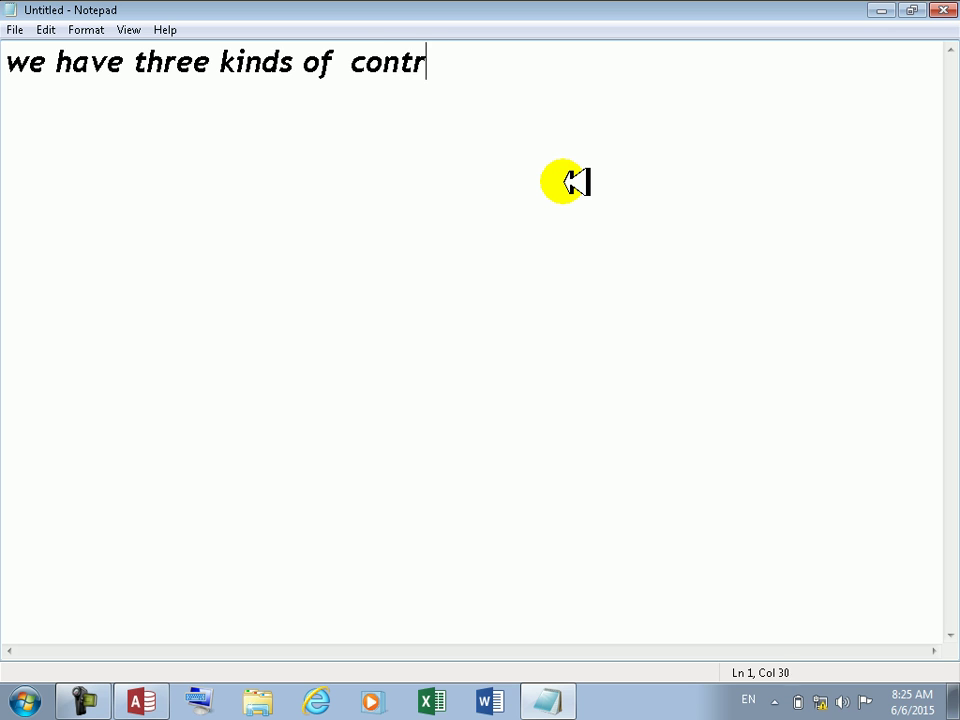
{"action": "key", "text": "BackSpace"}
{"action": "key", "text": "BackSpace"}
{"action": "key", "text": "BackSpace"}
{"action": "type", "text": "in MS Access "}
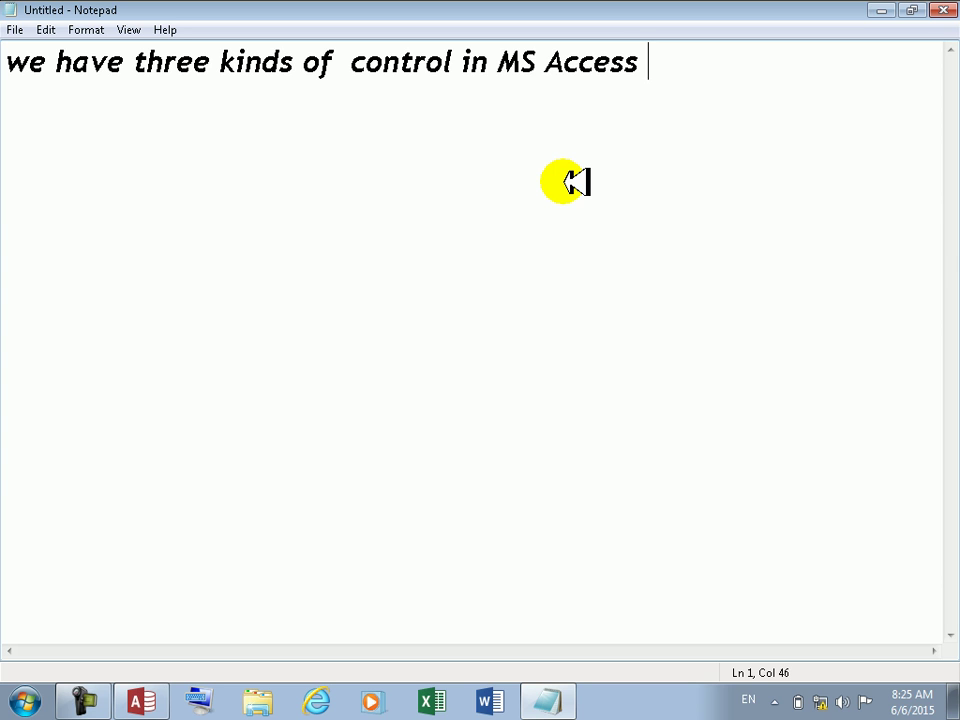
- Complete the note's heading with "Lookup:" and begin a numbered line below it with 1
{"action": "type", "text": "Look"}
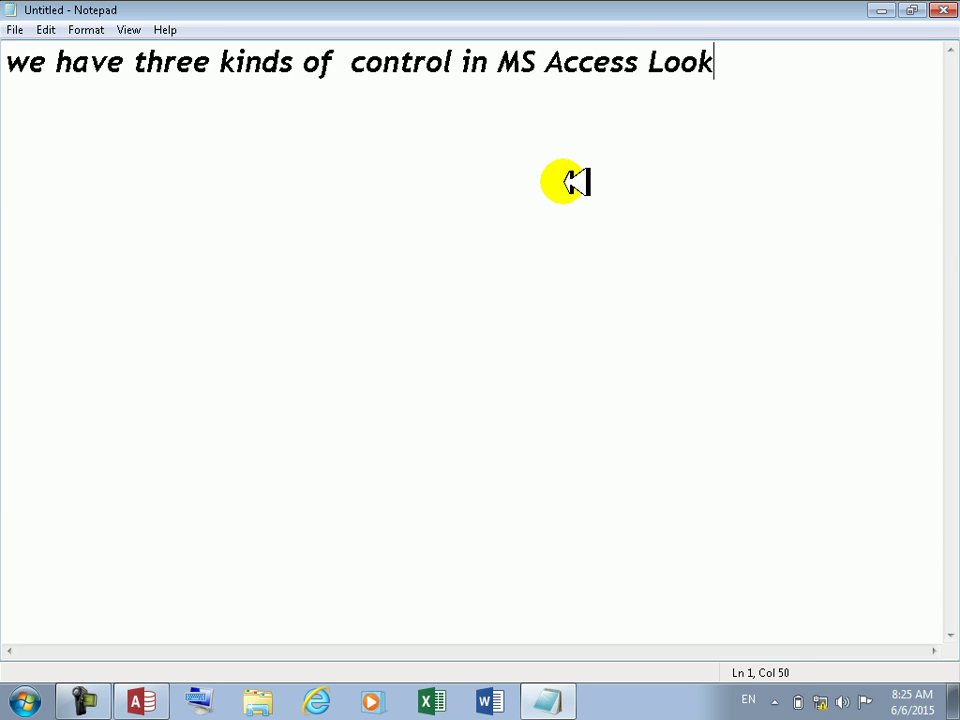
{"action": "type", "text": "pu"}
{"action": "key", "text": "BackSpace"}
{"action": "key", "text": "BackSpace"}
{"action": "type", "text": "up"}
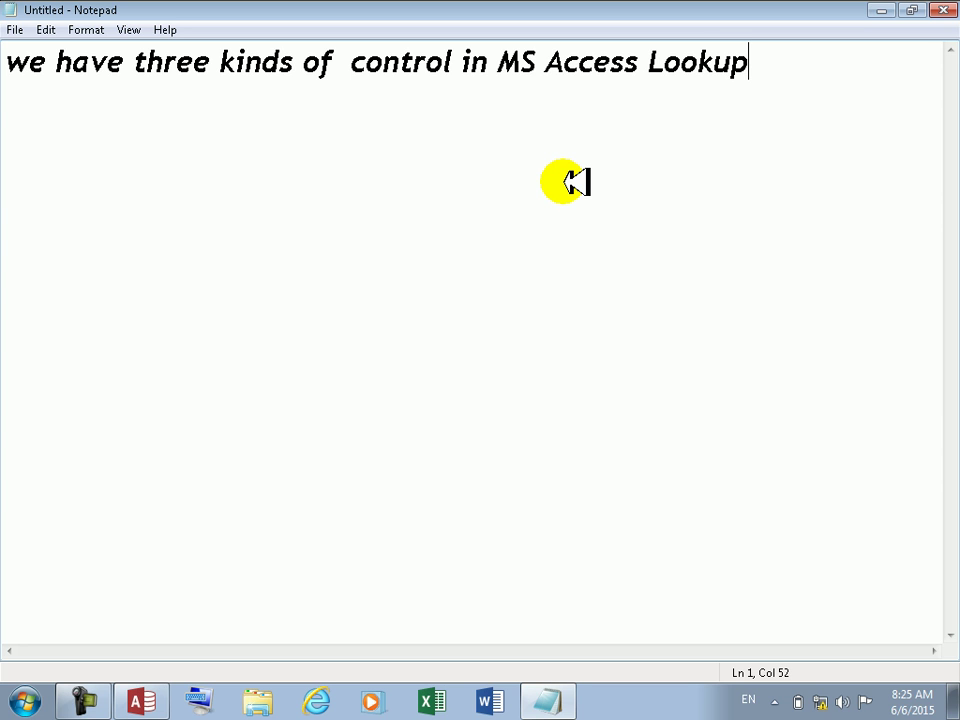
{"action": "key", "text": "BackSpace"}
{"action": "type", "text": "\""}
{"action": "key", "text": "Return"}
{"action": "key", "text": "BackSpace"}
{"action": "key", "text": "BackSpace"}
{"action": "type", "text": ": "}
{"action": "type", "text": "1"}
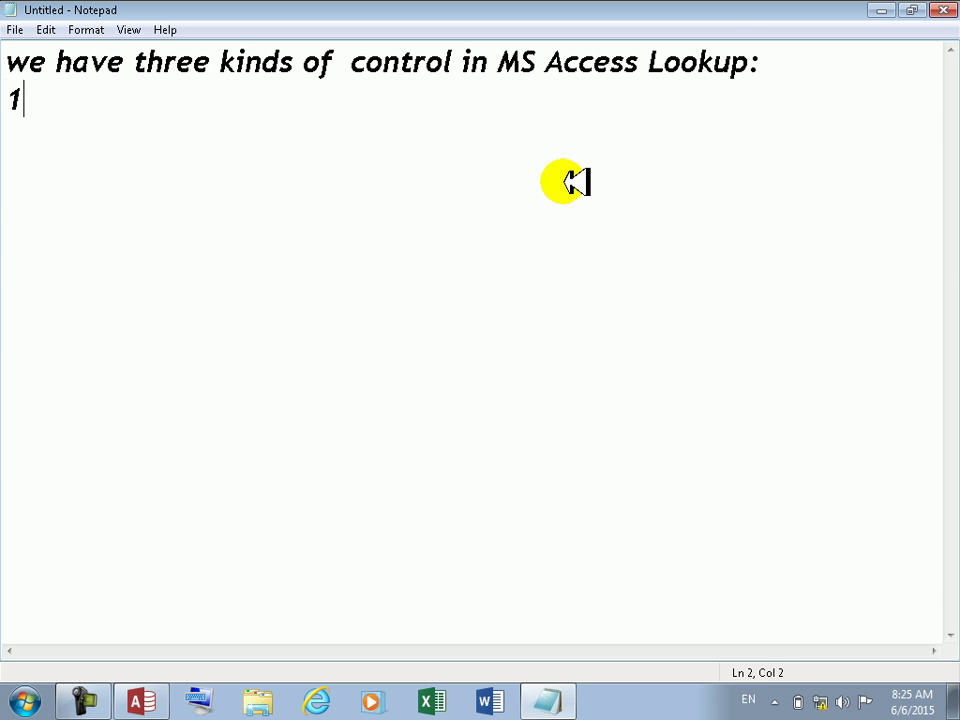
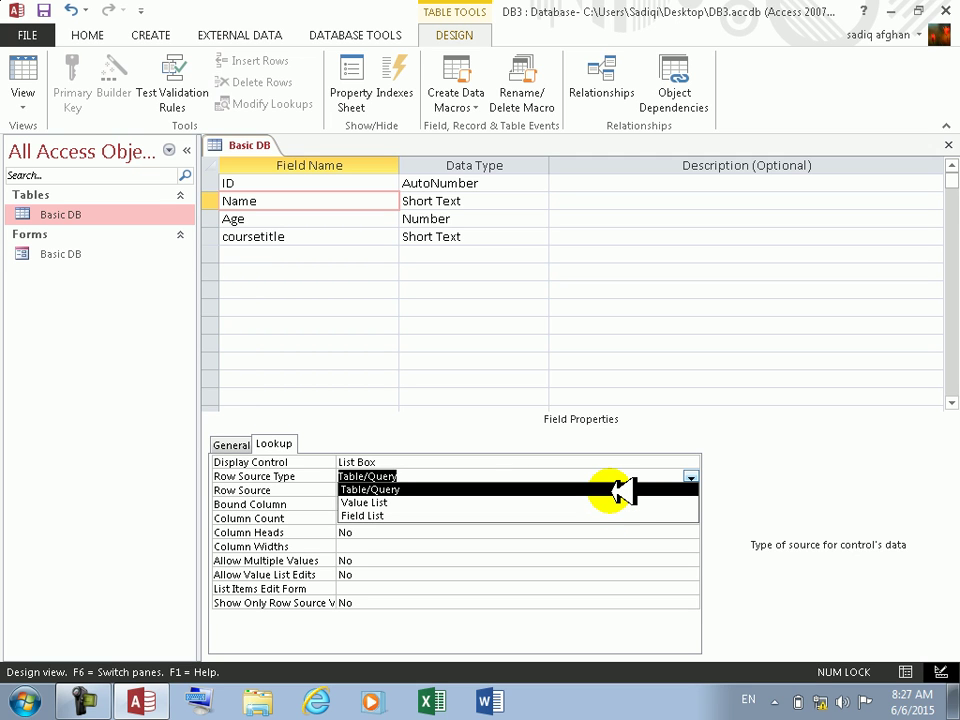
- Choose Table/Query as the Name field's row source type, and open and close the row source query builder without adding tables
{"action": "left_click", "coordinate": [613, 490]}
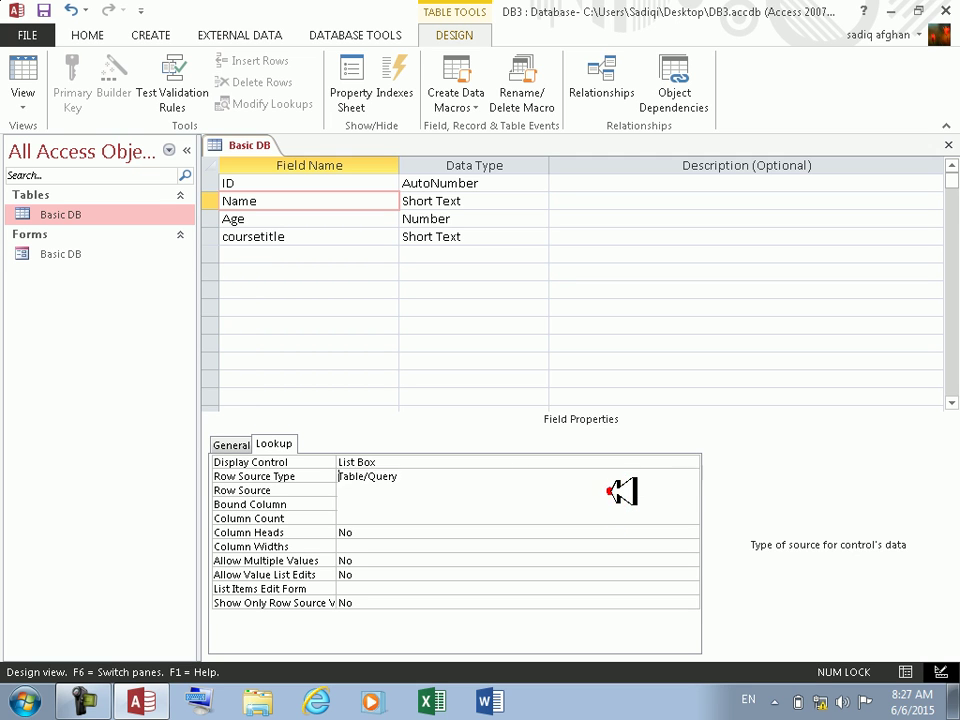
{"action": "left_click", "coordinate": [457, 492]}
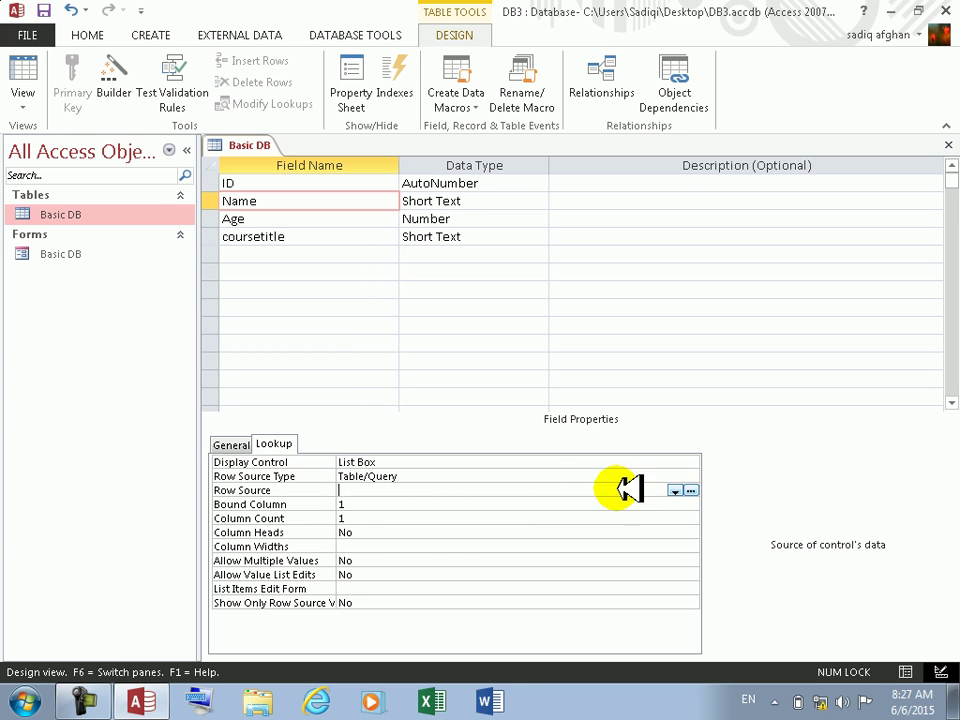
{"action": "left_click", "coordinate": [676, 490]}
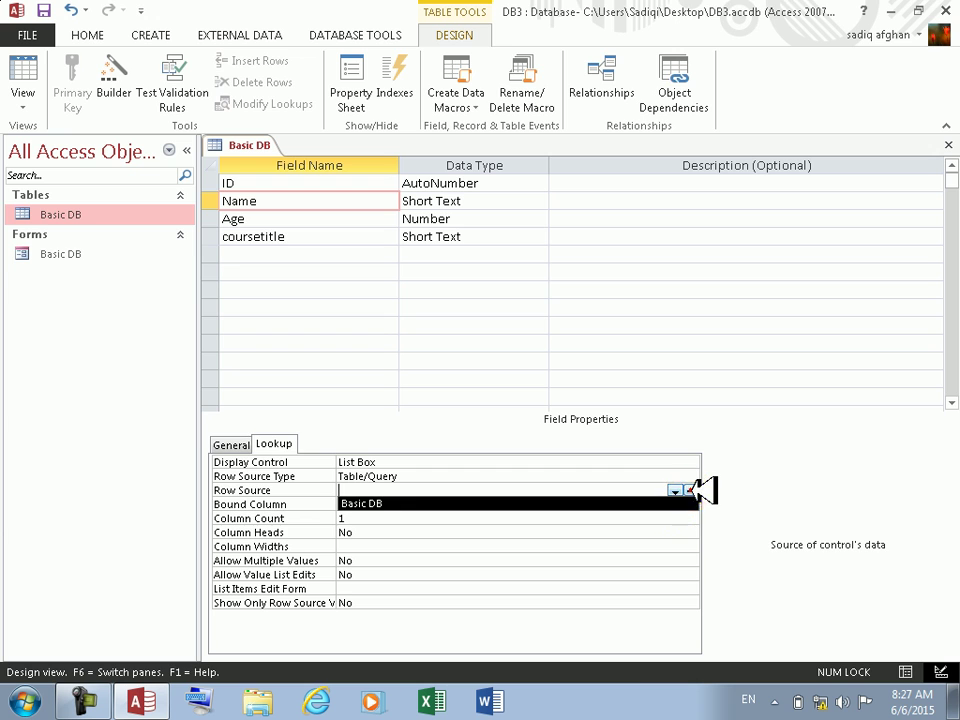
{"action": "left_click", "coordinate": [692, 490]}
{"action": "left_click", "coordinate": [619, 398]}
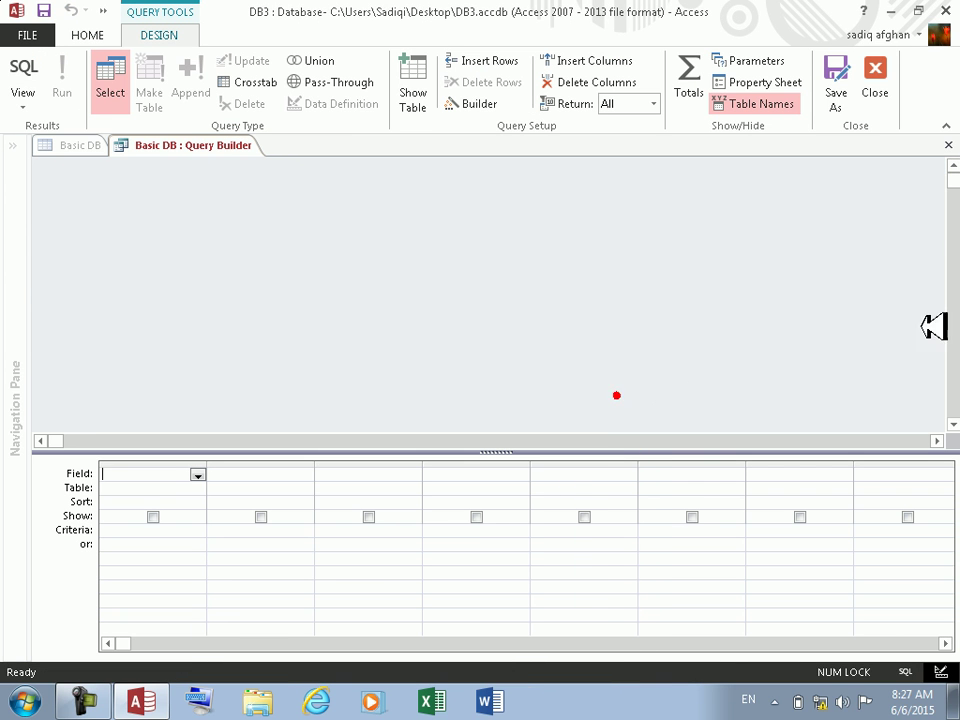
{"action": "left_click", "coordinate": [949, 145]}
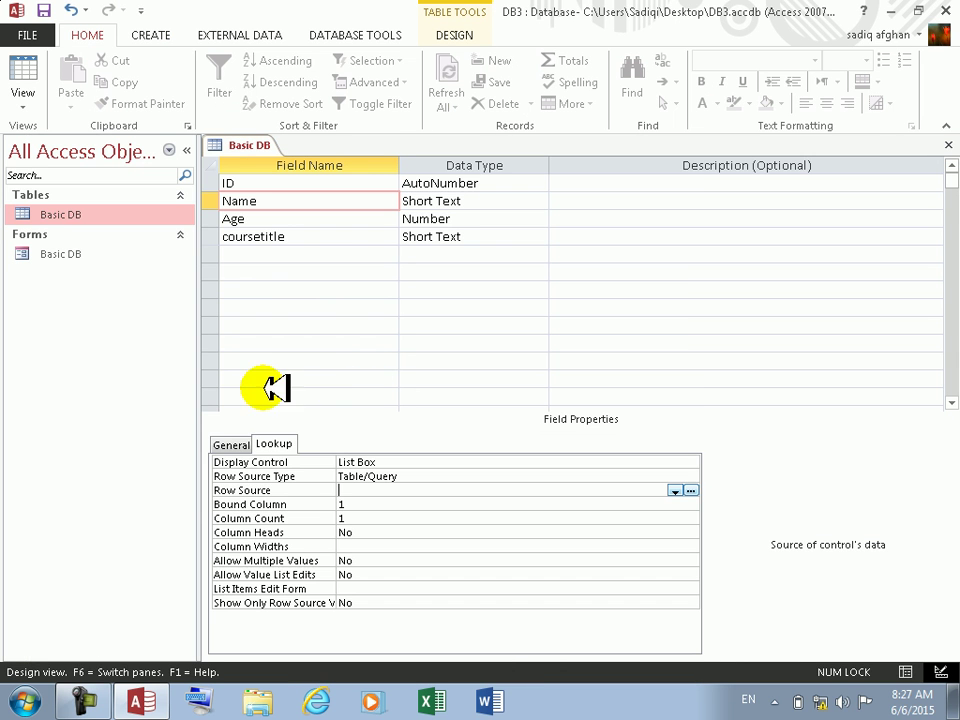
- Save the Basic DB table's design changes while switching to datasheet view, and close the table
{"action": "left_click", "coordinate": [38, 66]}
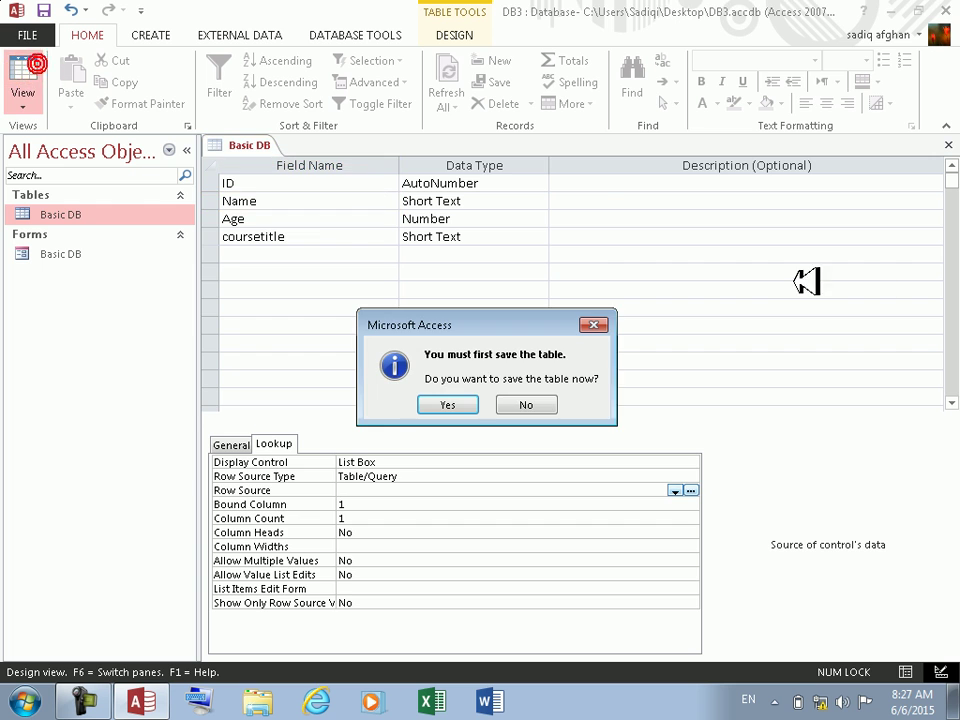
{"action": "left_click", "coordinate": [465, 401]}
{"action": "left_click", "coordinate": [947, 145]}
- Create a new table and open it in design view, saving it as Table1
{"action": "left_click", "coordinate": [150, 35]}
{"action": "left_click", "coordinate": [96, 78]}
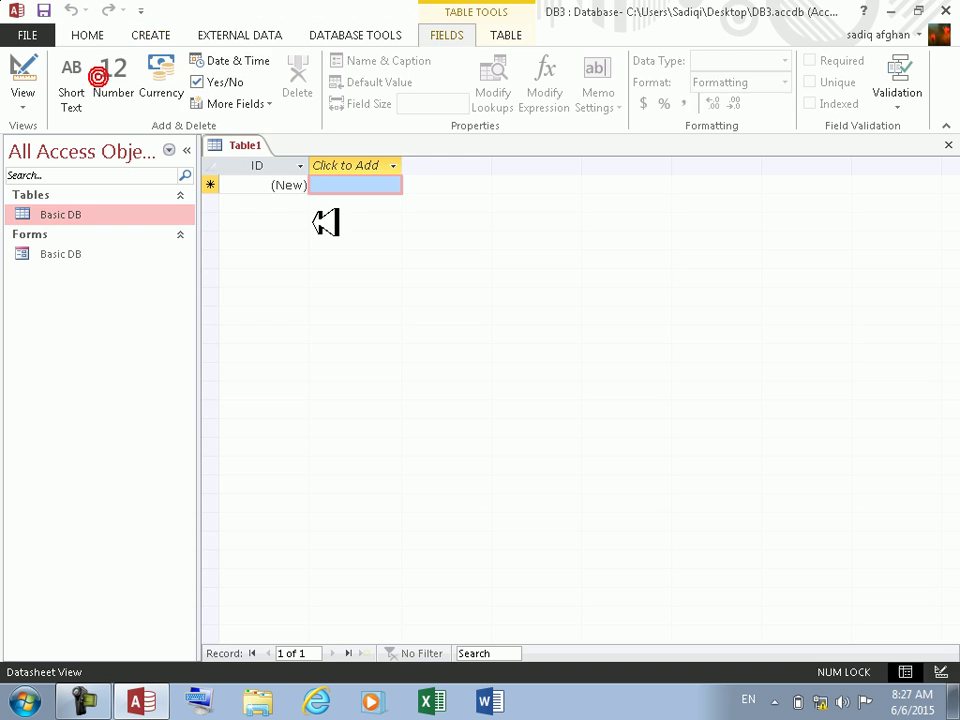
{"action": "left_click", "coordinate": [32, 64]}
{"action": "left_click", "coordinate": [490, 279]}
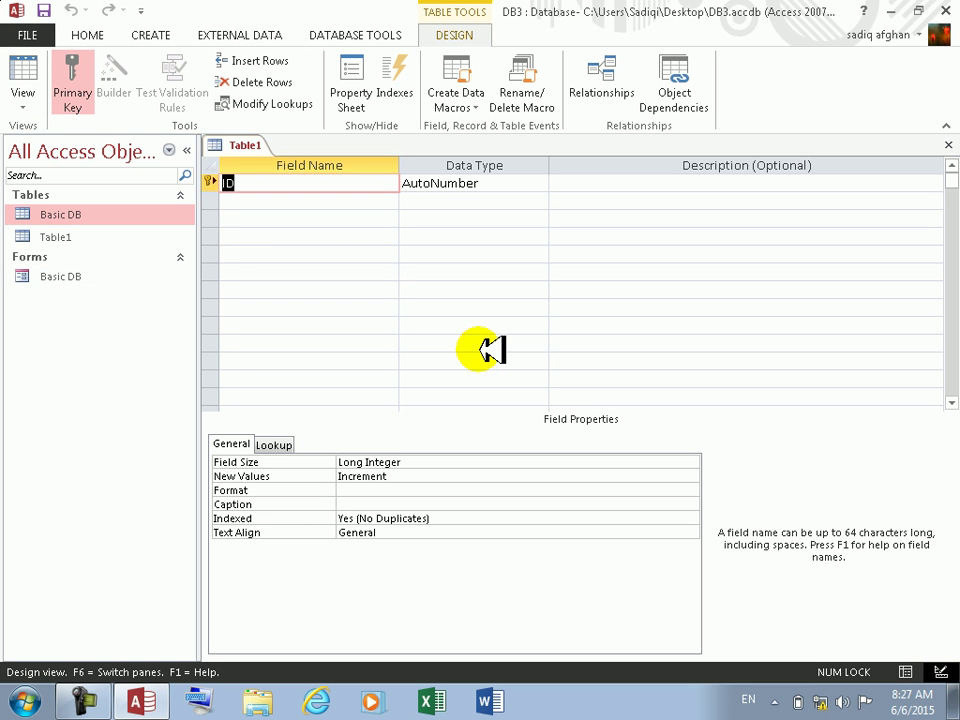
- Turn the ID field into a Short Text field named Course without a primary key
{"action": "left_click", "coordinate": [72, 78]}
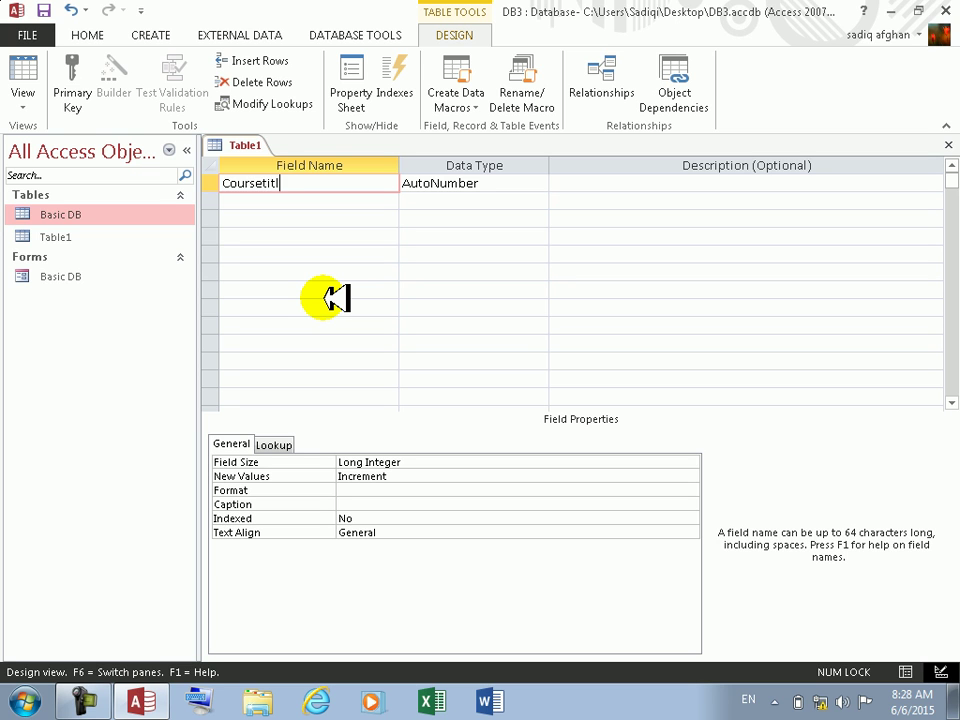
{"action": "key", "text": "Tab"}
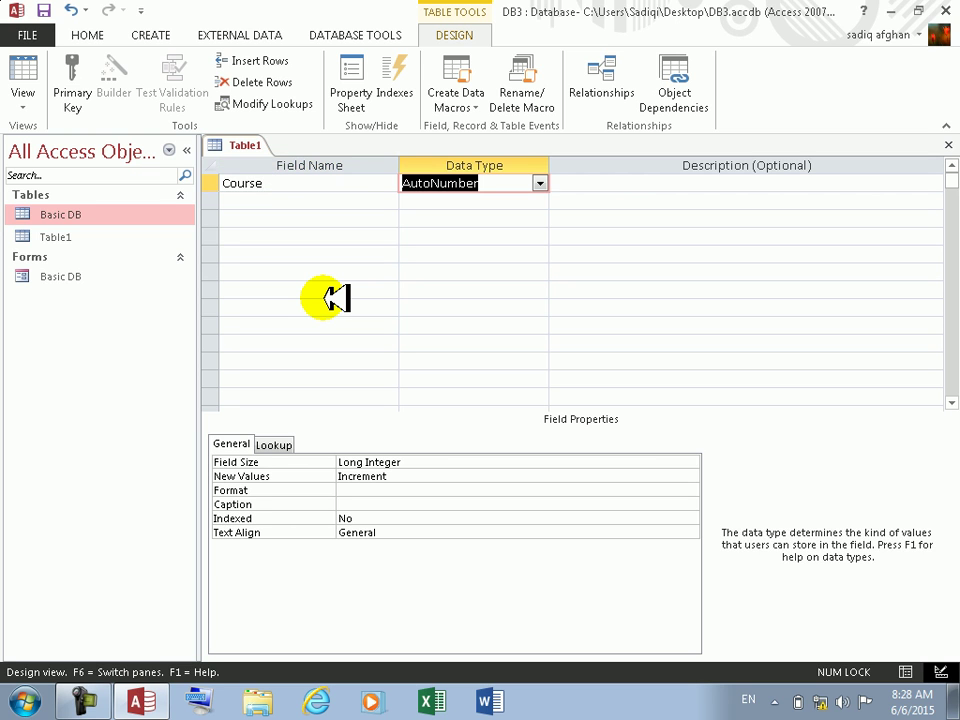
{"action": "type", "text": "s"}
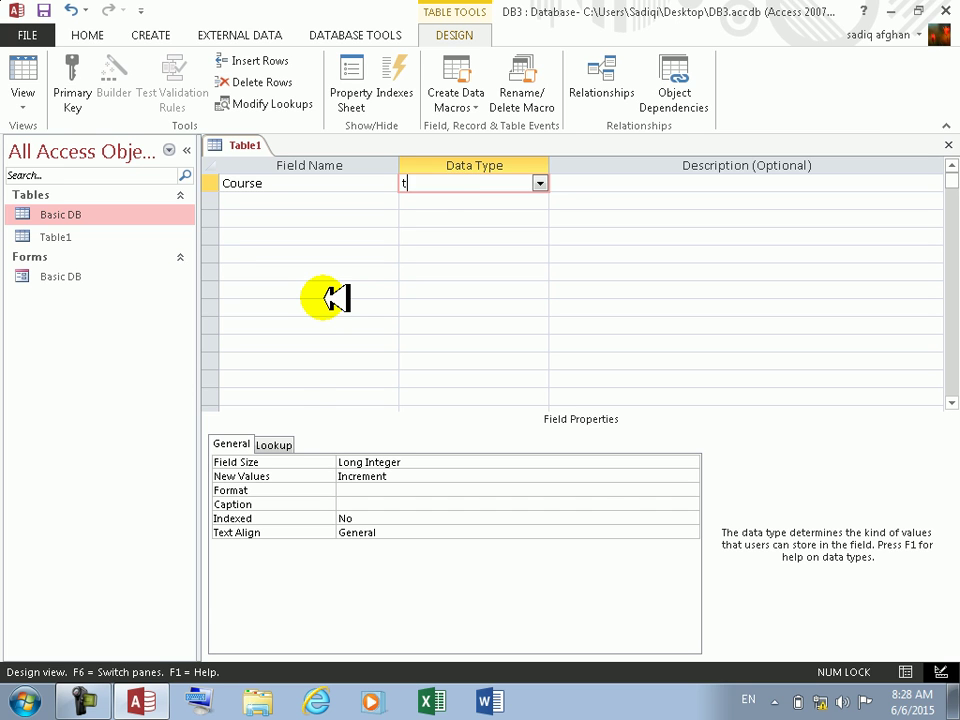
{"action": "key", "text": "Tab"}
{"action": "key", "text": "Tab"}
- Add a Number field named fee, save Table1 and switch it to datasheet view
{"action": "type", "text": "fe"}
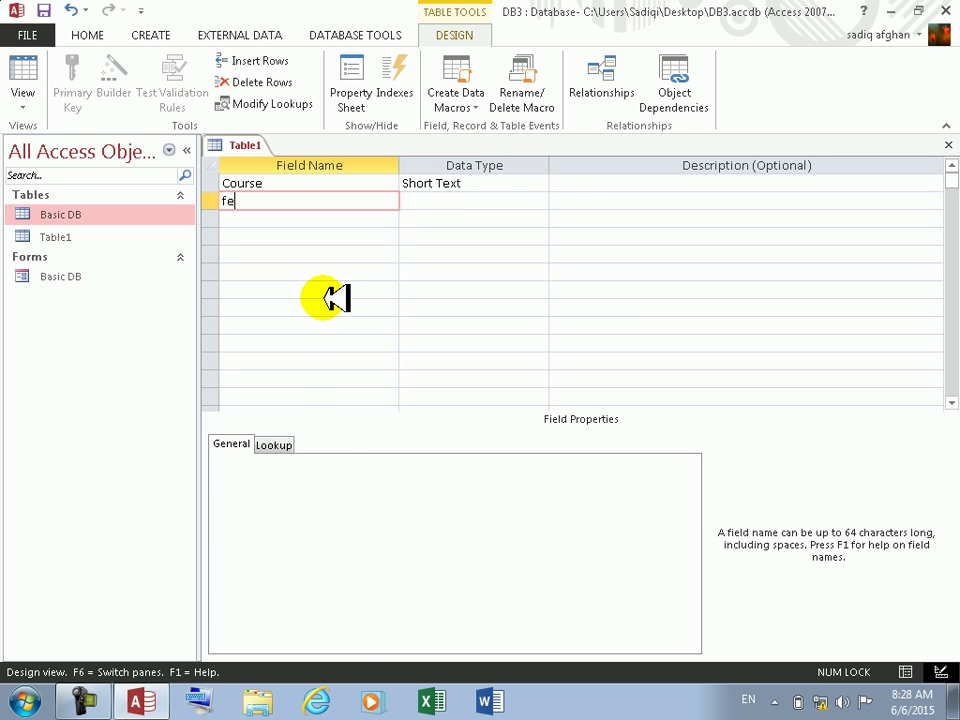
{"action": "type", "text": "e"}
{"action": "key", "text": "Tab"}
{"action": "type", "text": "n"}
{"action": "key", "text": "Tab"}
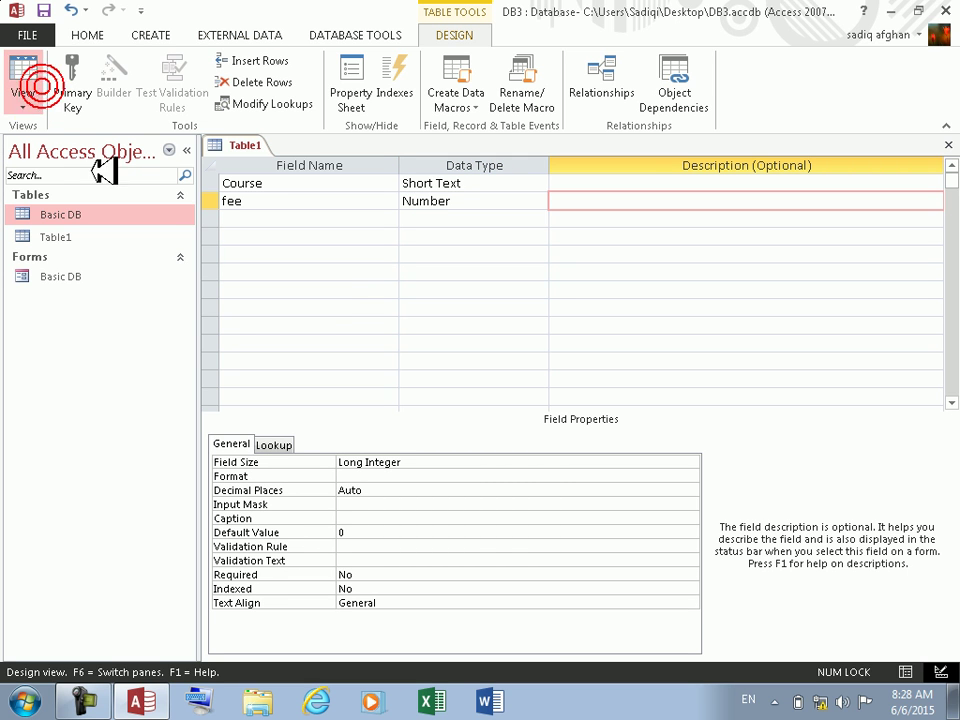
{"action": "left_click", "coordinate": [30, 78]}
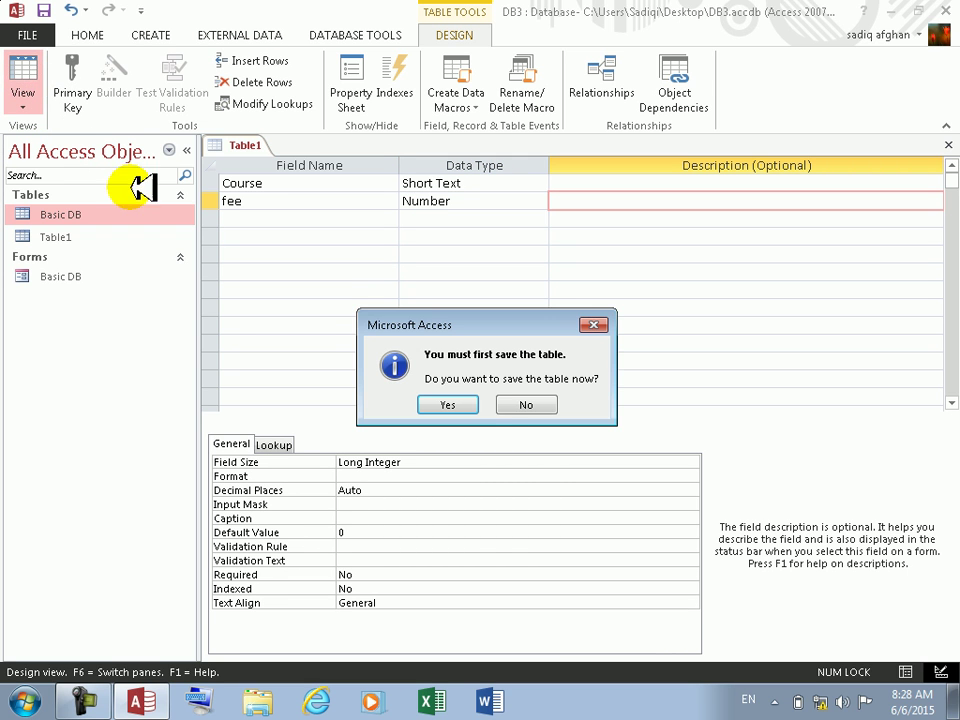
{"action": "left_click", "coordinate": [452, 405]}
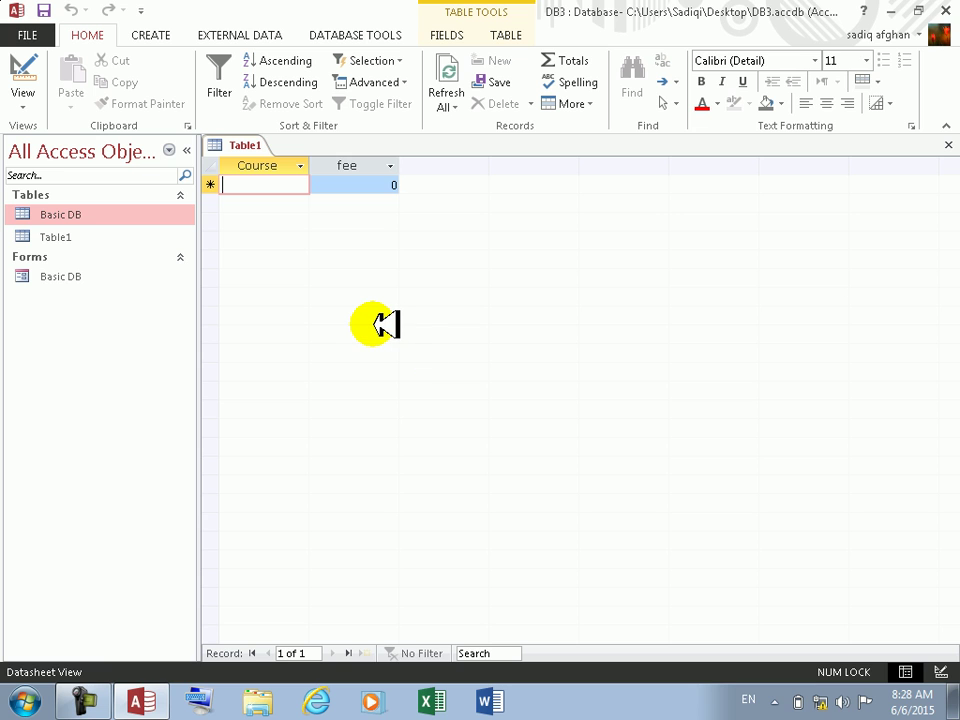
- Enter the course records hardware and system in Table1, each with a fee of 343
{"action": "type", "text": "hardware"}
{"action": "key", "text": "Tab"}
{"action": "type", "text": "343"}
{"action": "key", "text": "Tab"}
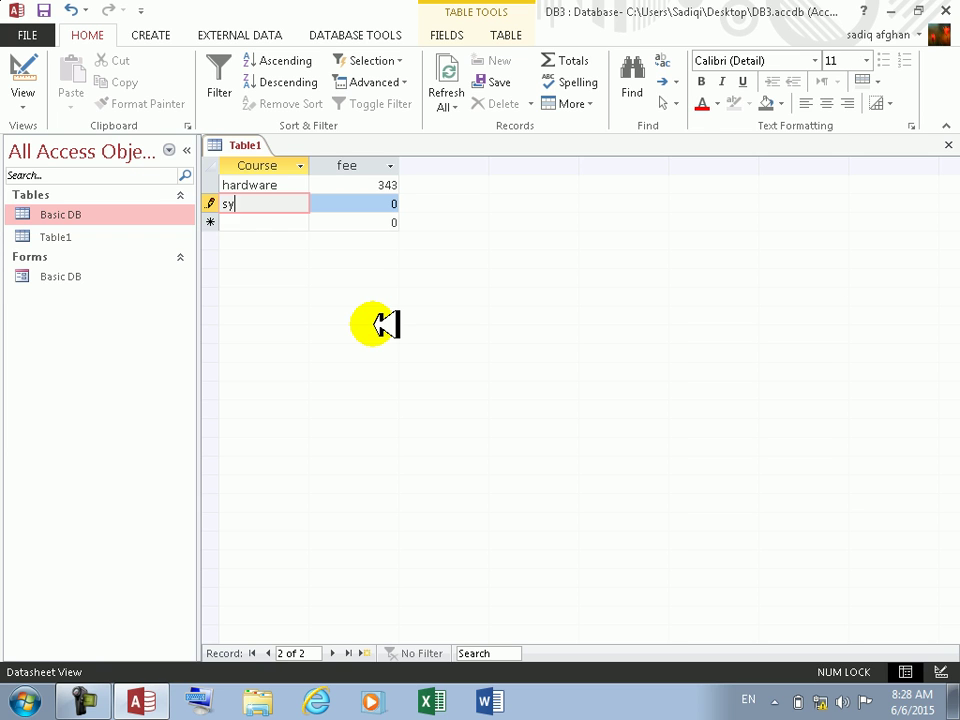
{"action": "type", "text": "343"}
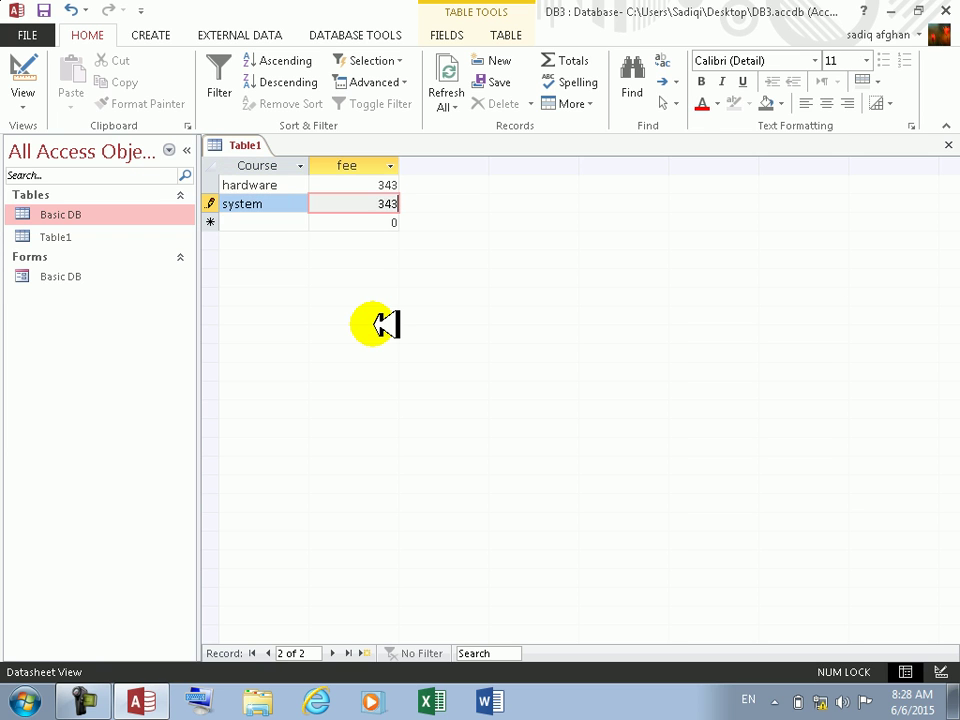
{"action": "key", "text": "Tab"}
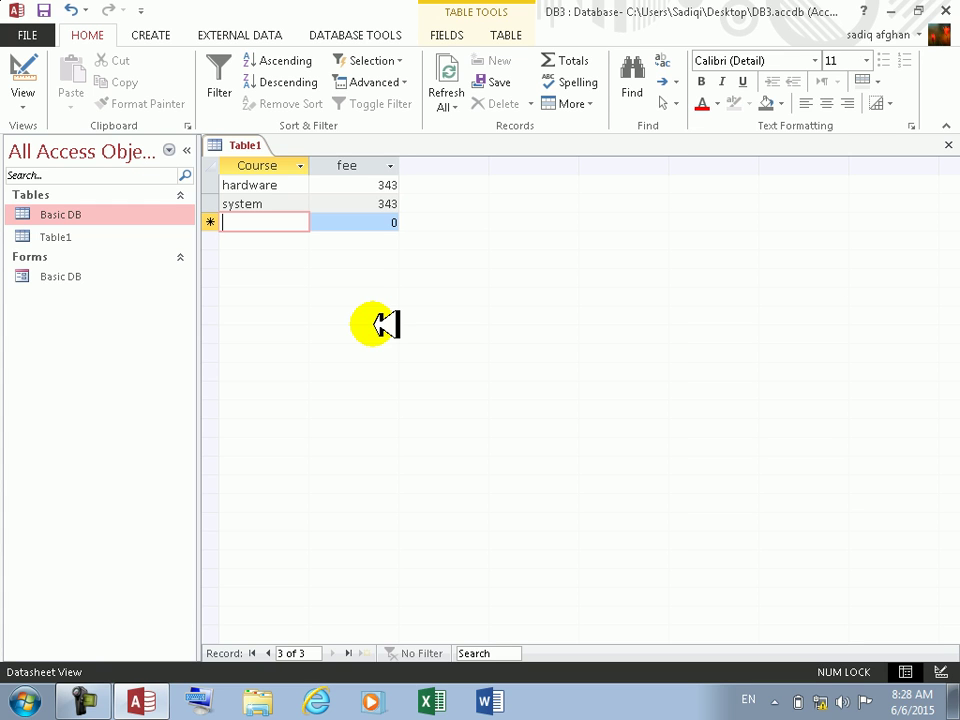
- Add the records windows 7 with fee 333 and ms word with fee 3466, and close Table1
{"action": "type", "text": "windows 7"}
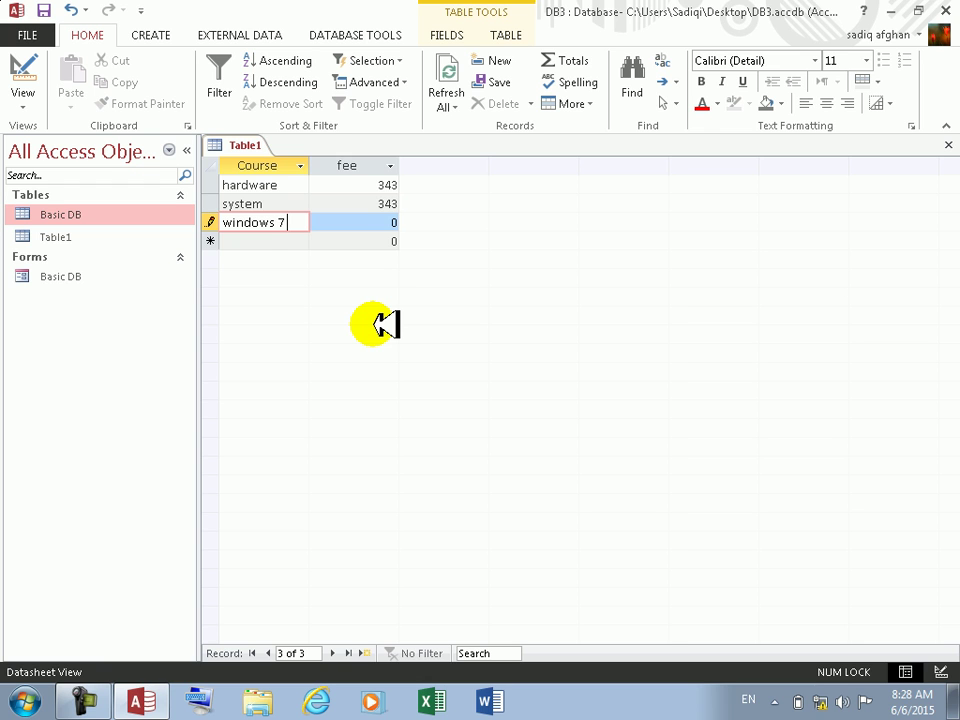
{"action": "type", "text": "333"}
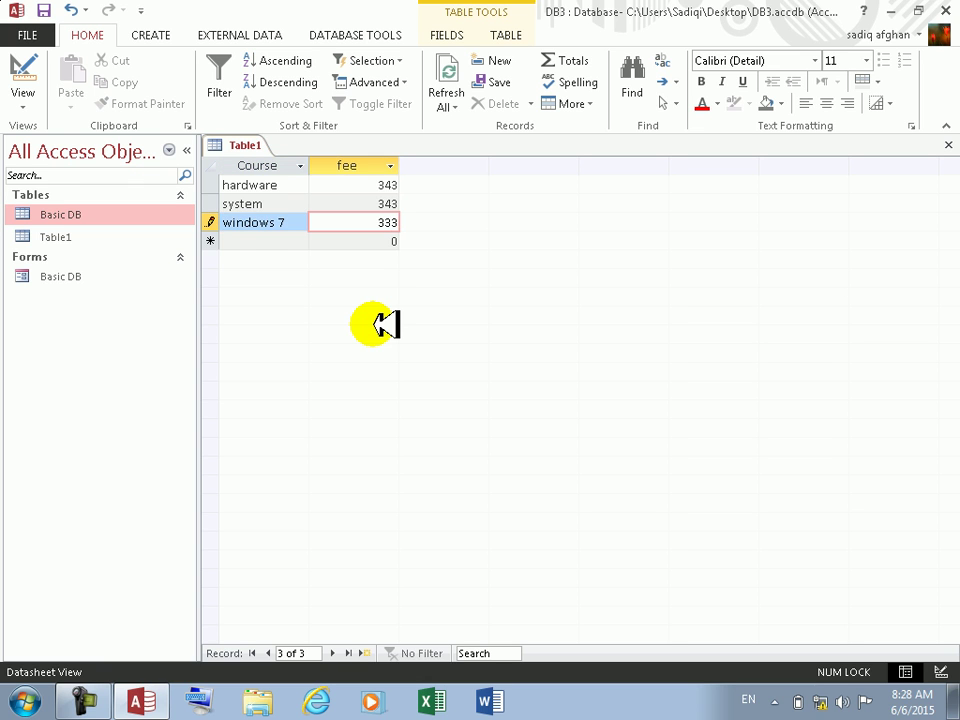
{"action": "key", "text": "Return"}
{"action": "key", "text": "Tab"}
{"action": "key", "text": "shift+Tab"}
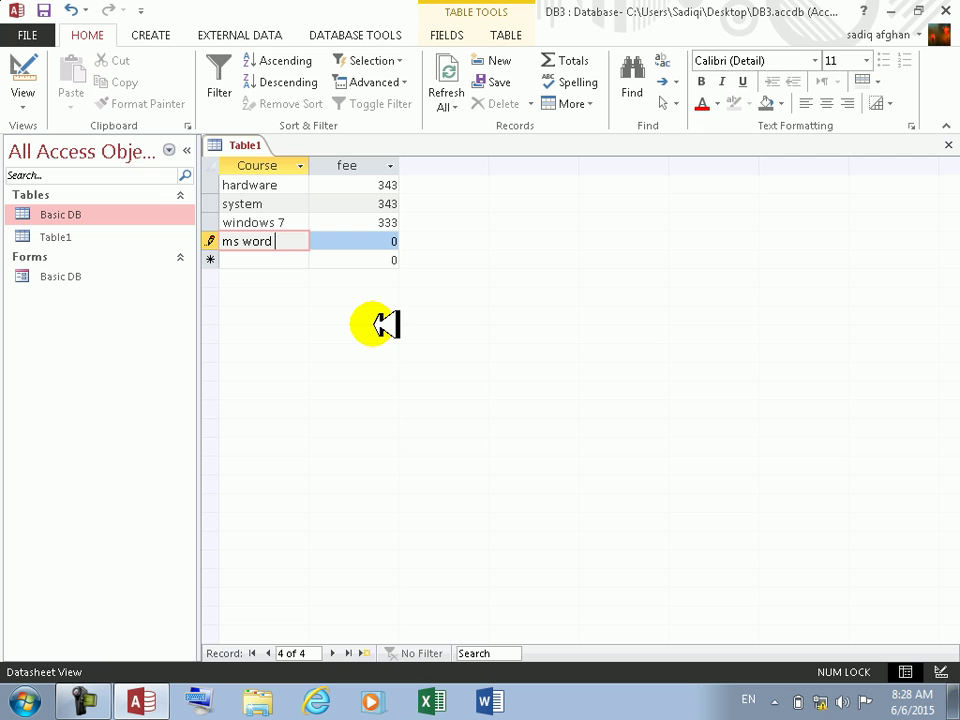
{"action": "type", "text": "3466"}
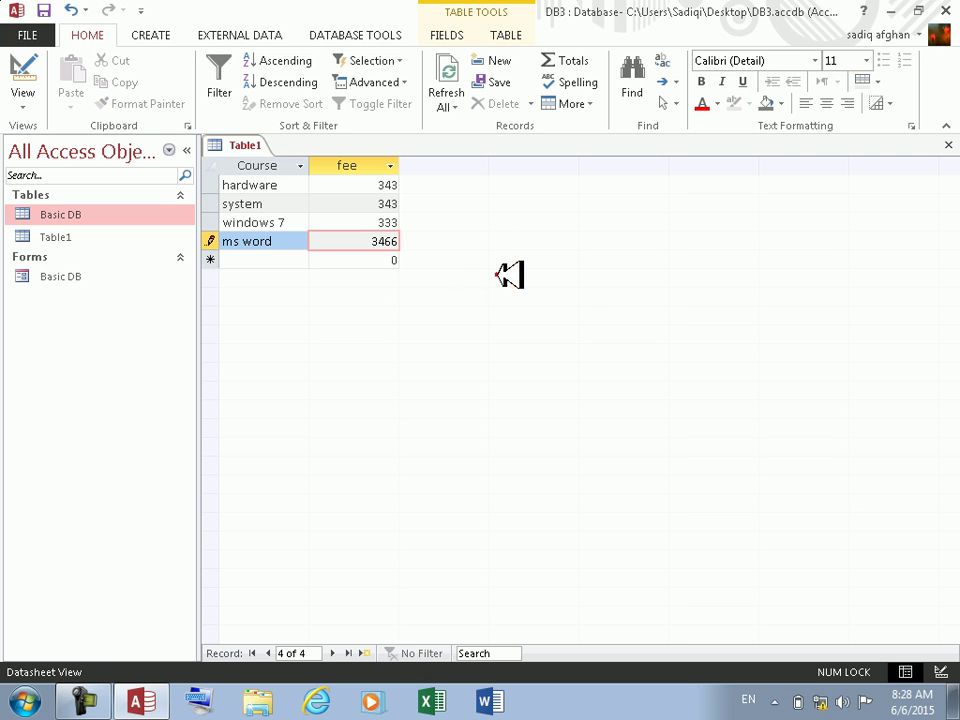
{"action": "left_click", "coordinate": [497, 275]}
{"action": "left_click", "coordinate": [948, 144]}
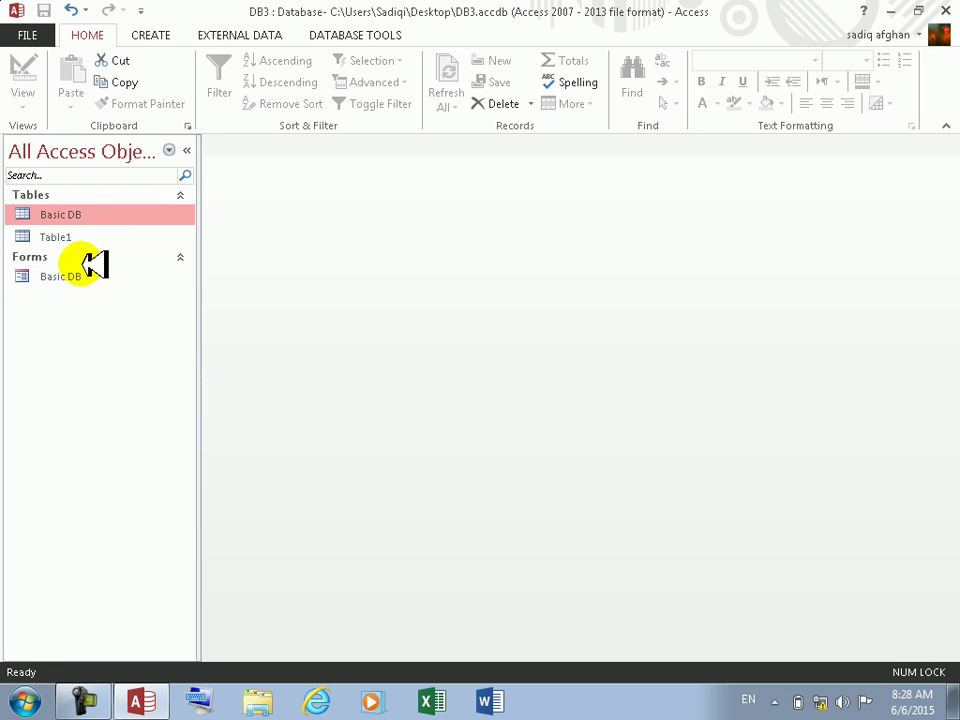
- Open the Basic DB table in design view and examine the lookup settings of the Name and coursetitle fields
{"action": "double_click", "coordinate": [79, 214]}
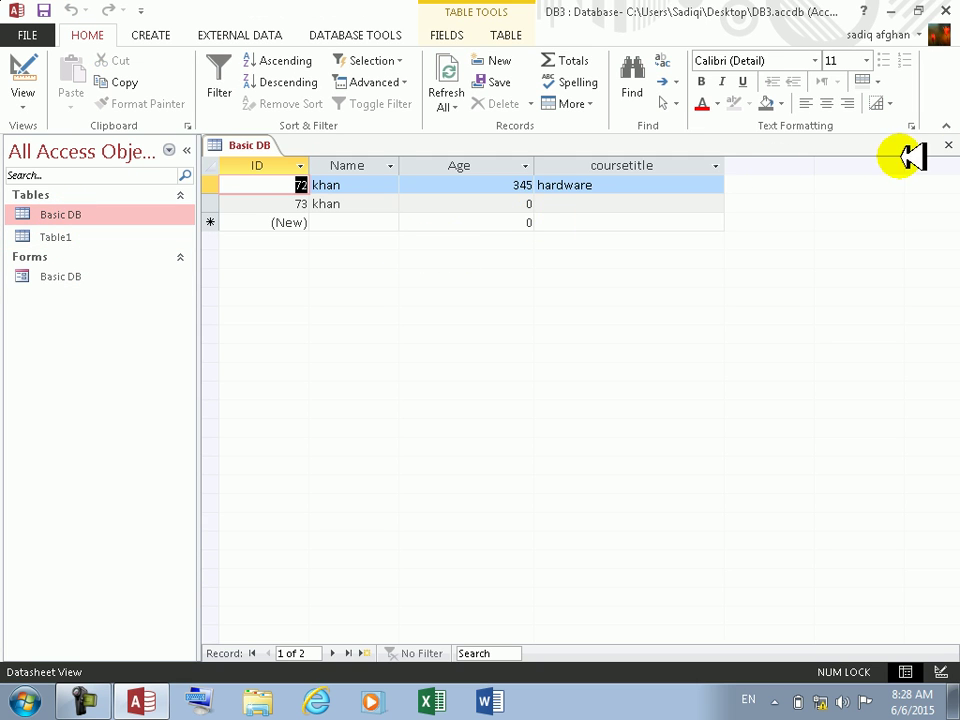
{"action": "left_click", "coordinate": [948, 150]}
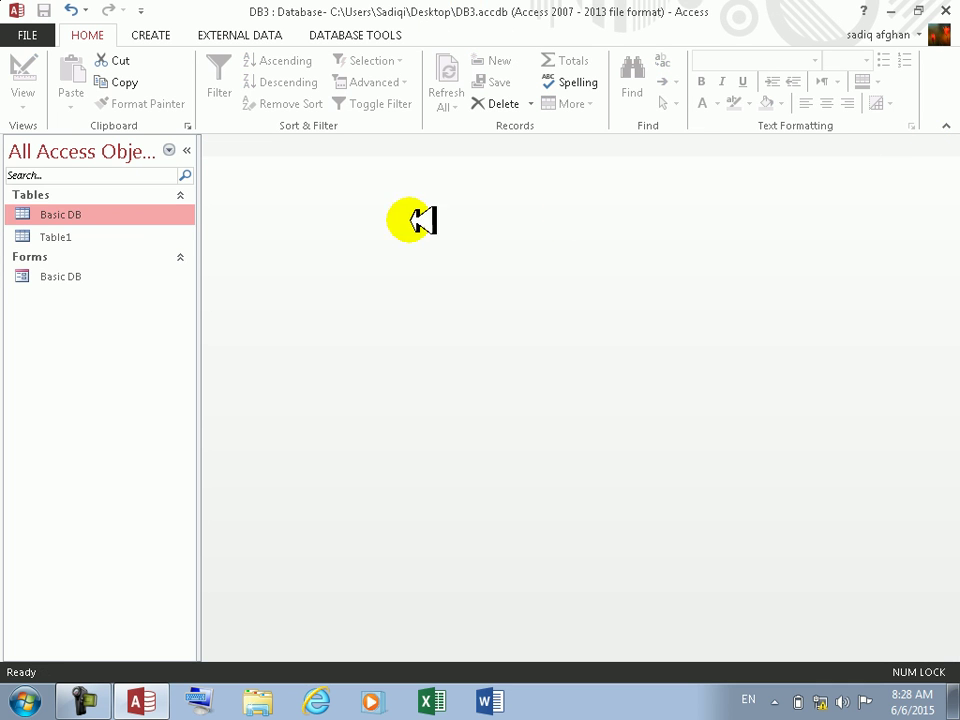
{"action": "double_click", "coordinate": [85, 214]}
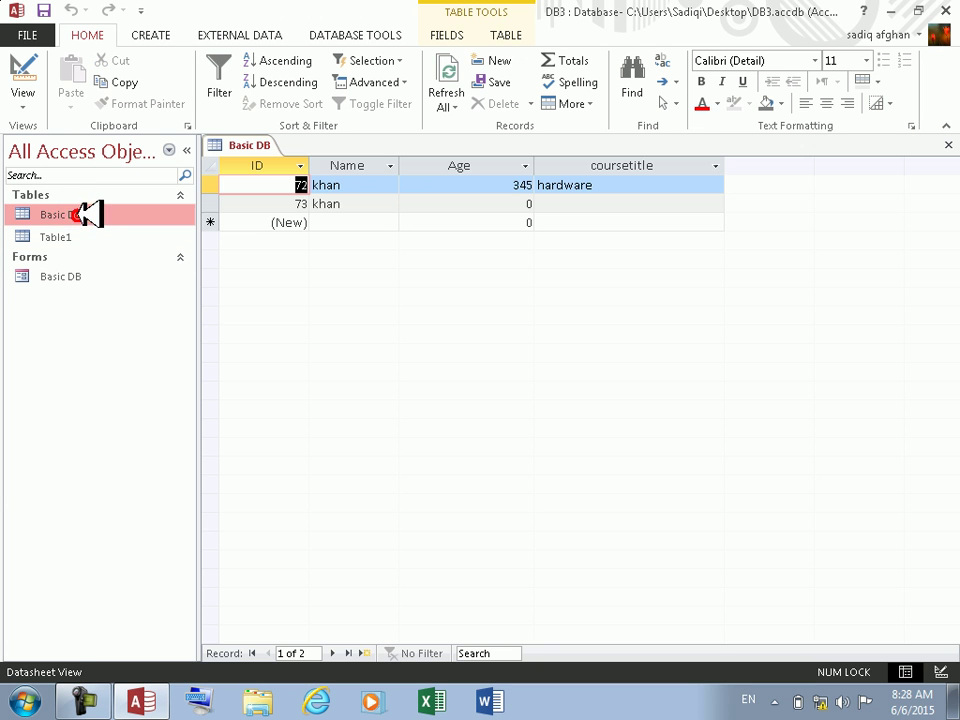
{"action": "left_click", "coordinate": [26, 90]}
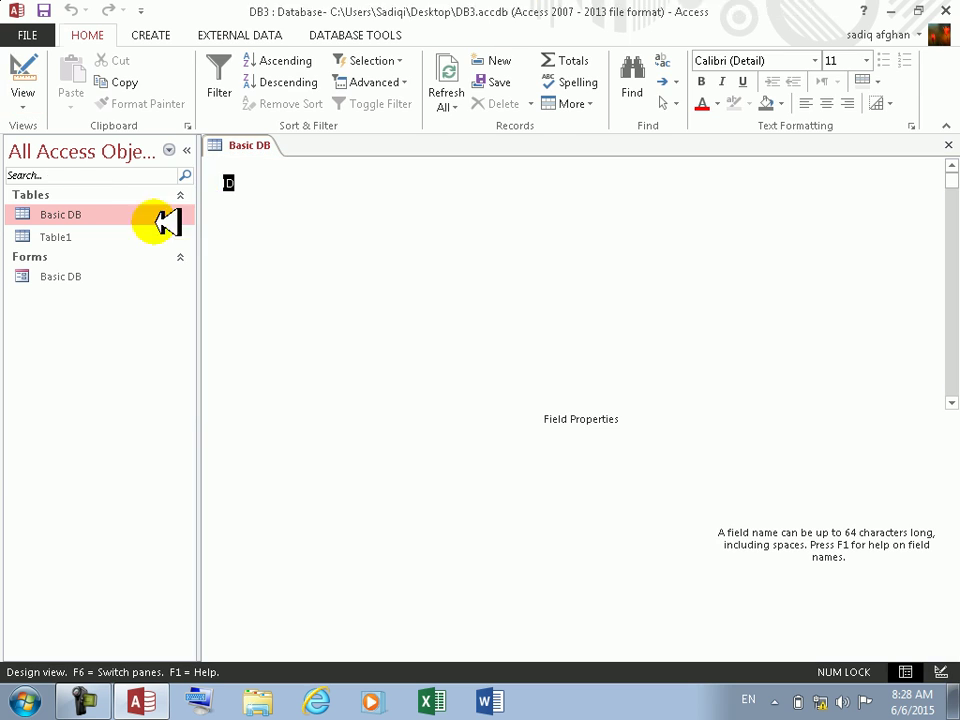
{"action": "left_click", "coordinate": [398, 201]}
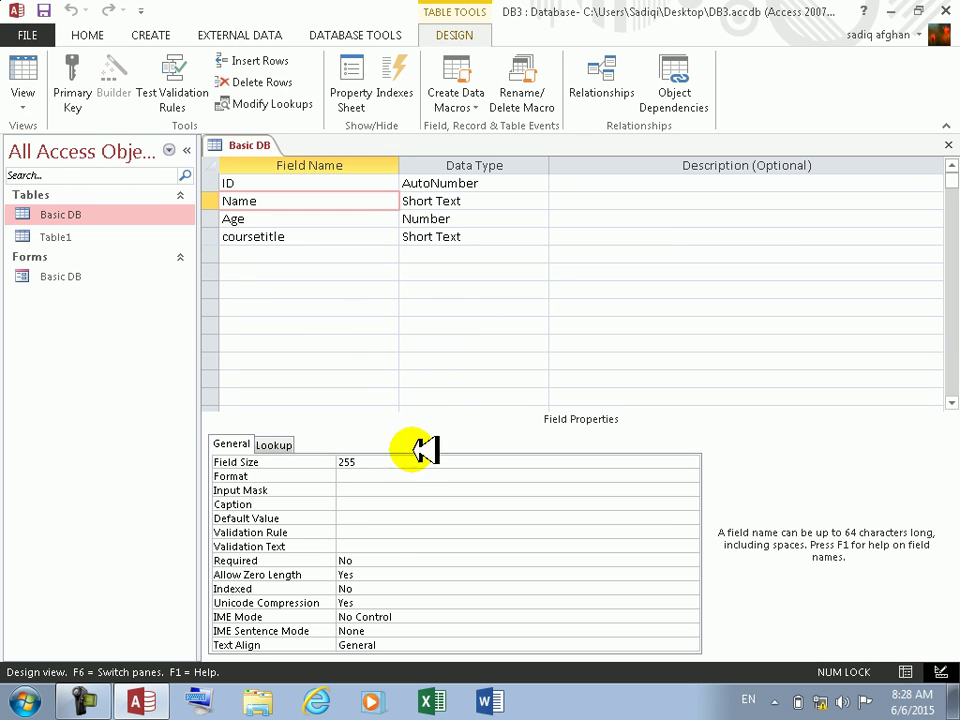
{"action": "left_click", "coordinate": [300, 447]}
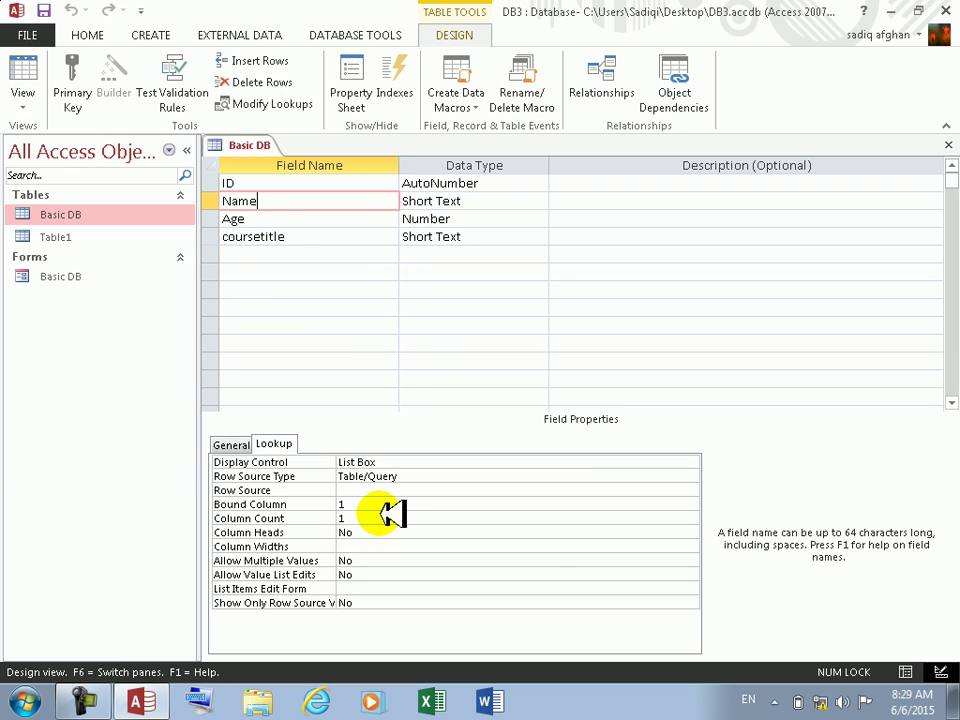
{"action": "left_click", "coordinate": [430, 236]}
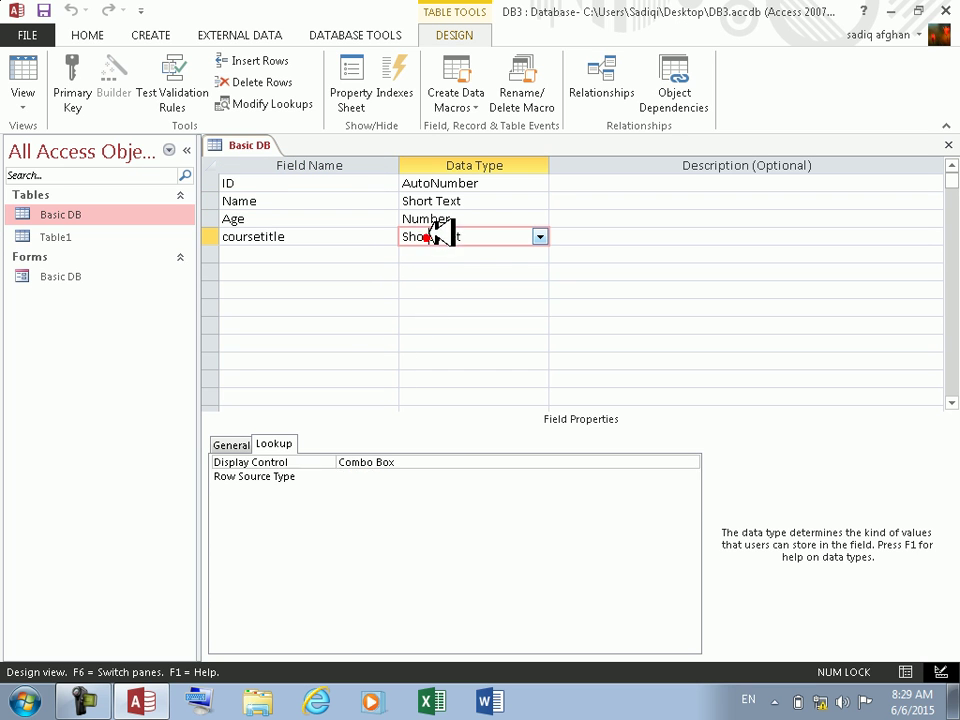
- Try the coursetitle drop-down list of the first Basic DB record in datasheet view
{"action": "left_click", "coordinate": [24, 68]}
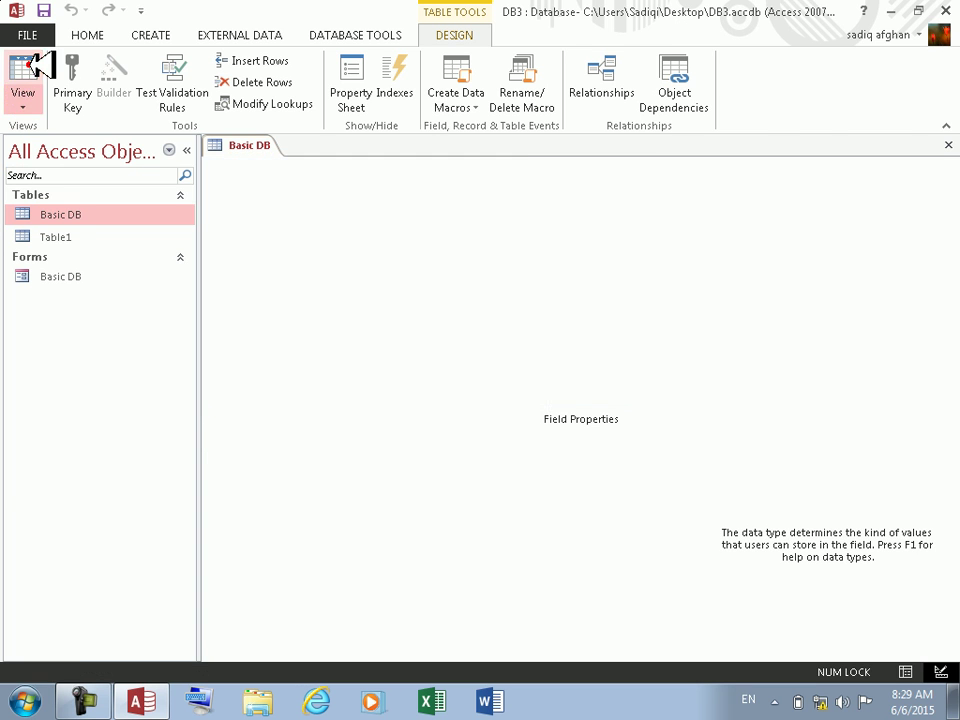
{"action": "left_click", "coordinate": [623, 188]}
{"action": "left_click", "coordinate": [716, 187]}
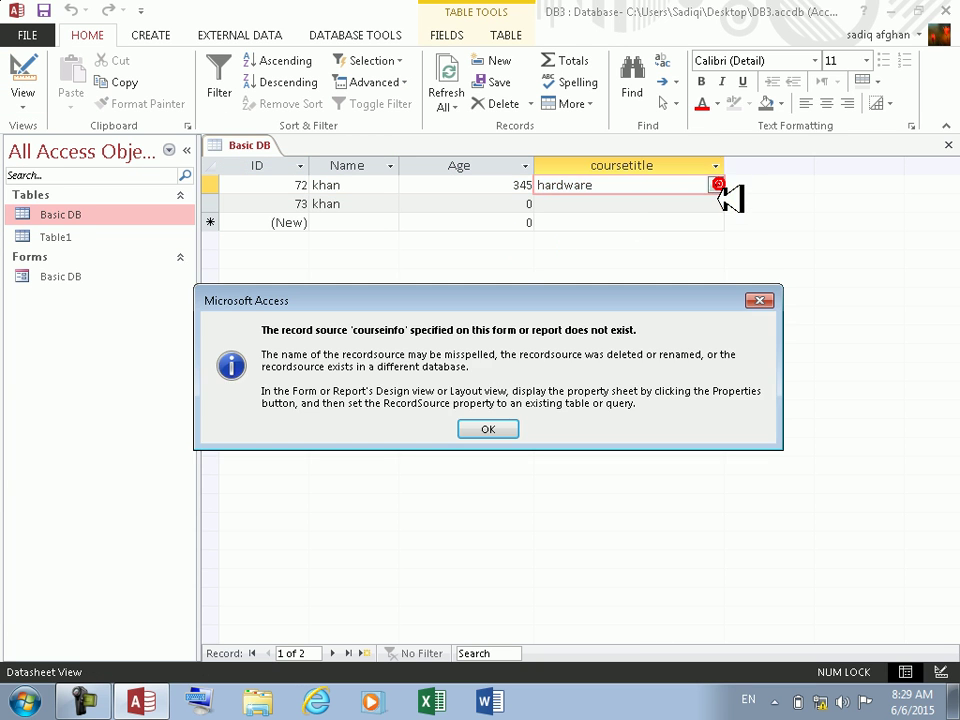
{"action": "left_click", "coordinate": [503, 425]}
{"action": "left_click", "coordinate": [662, 196]}
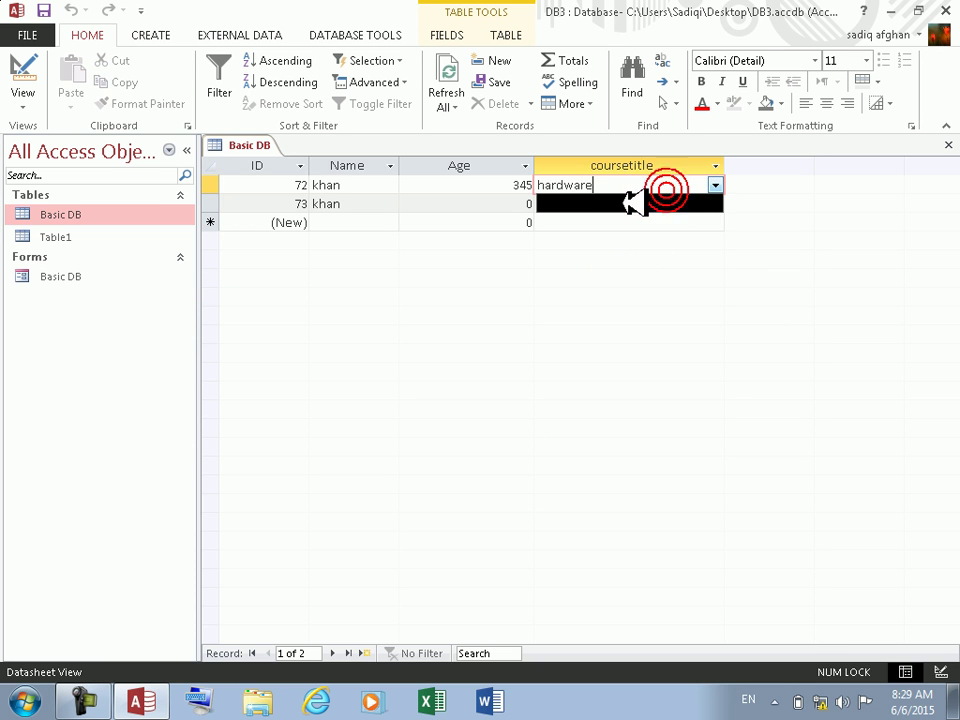
- Return to design view and change the coursetitle field's lookup display control to List Box
{"action": "left_click", "coordinate": [30, 88]}
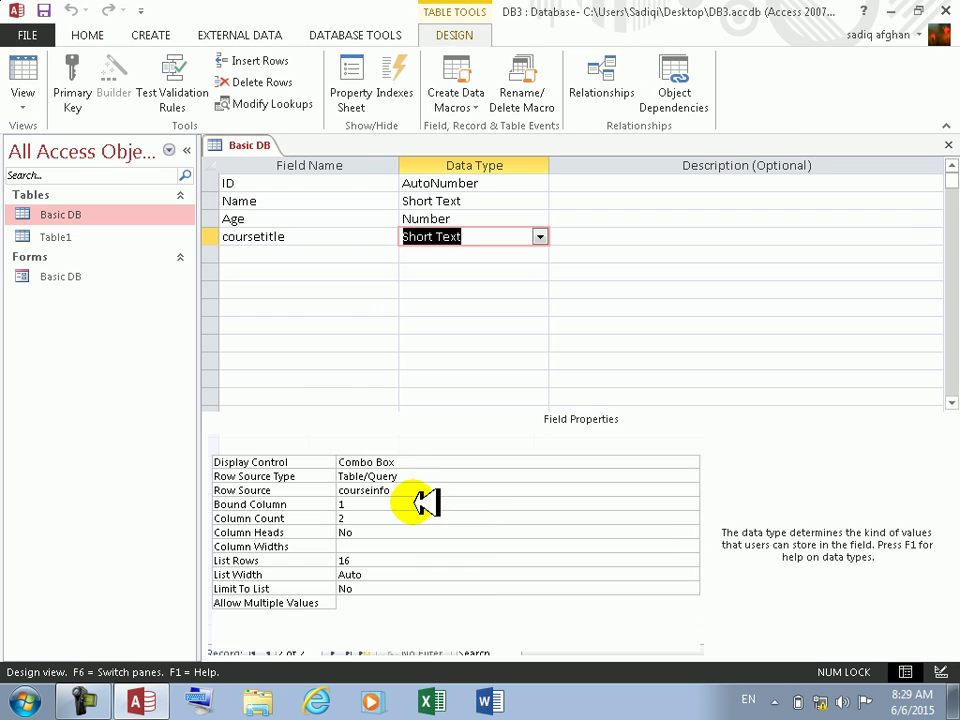
{"action": "left_click", "coordinate": [410, 477]}
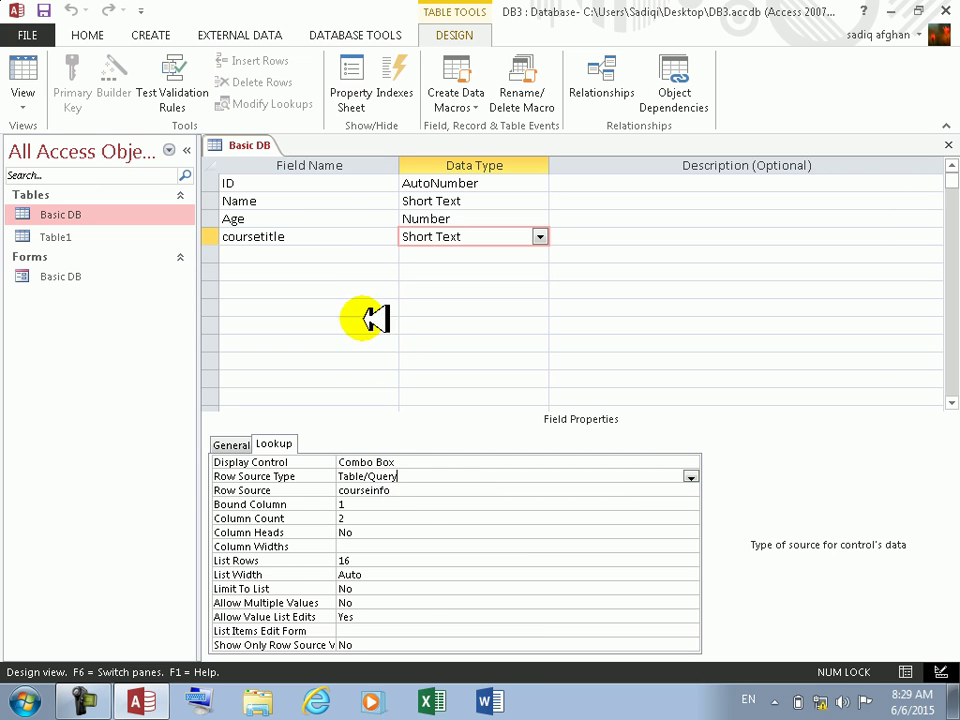
{"action": "left_click", "coordinate": [405, 461]}
{"action": "double_click", "coordinate": [405, 461]}
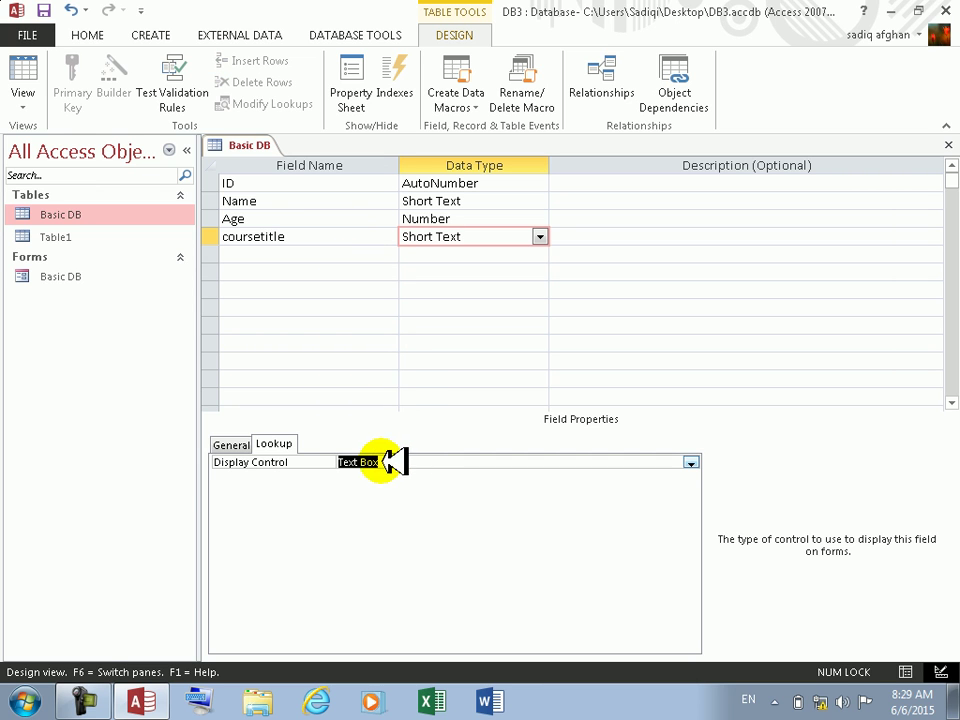
{"action": "double_click", "coordinate": [388, 460]}
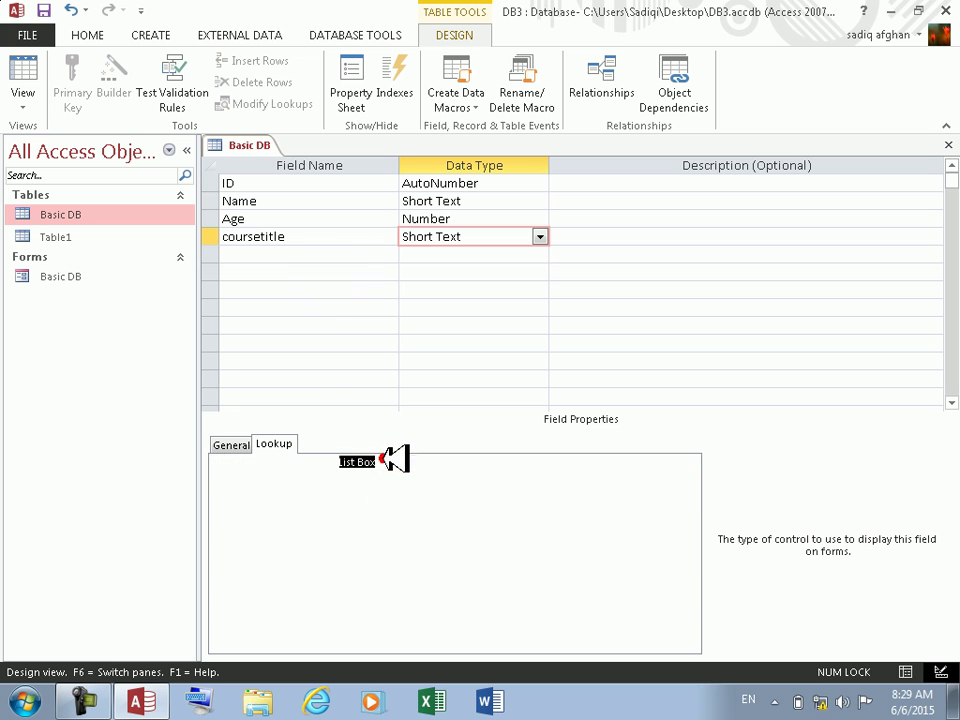
- Set the row source of the coursetitle lookup to Table1, then save the table while switching to datasheet view
{"action": "left_click", "coordinate": [410, 492]}
{"action": "left_click", "coordinate": [222, 490]}
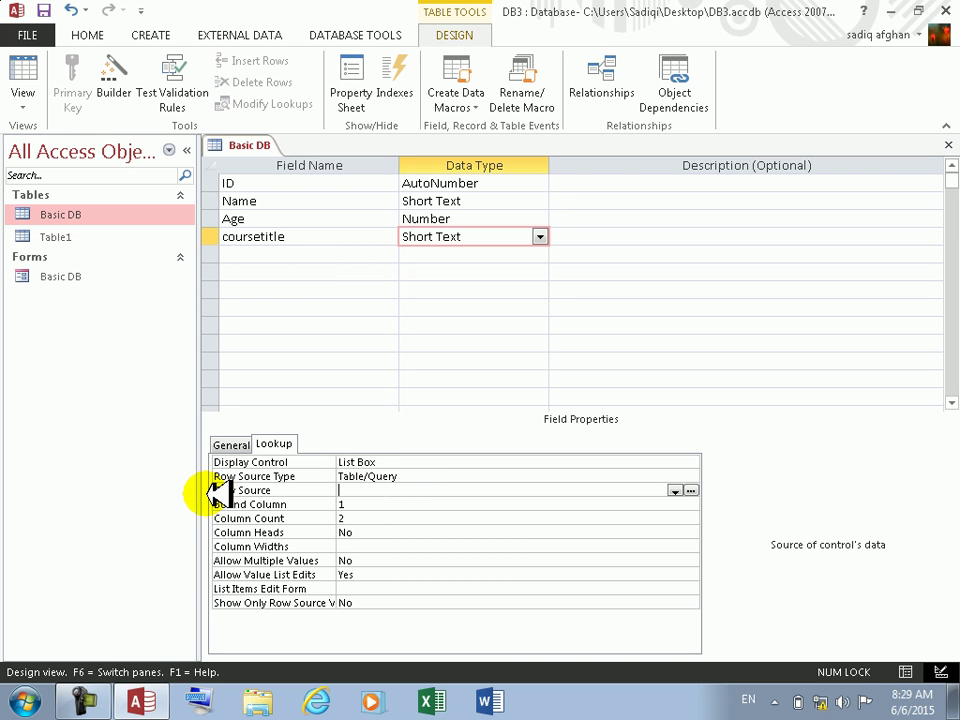
{"action": "left_click", "coordinate": [80, 238]}
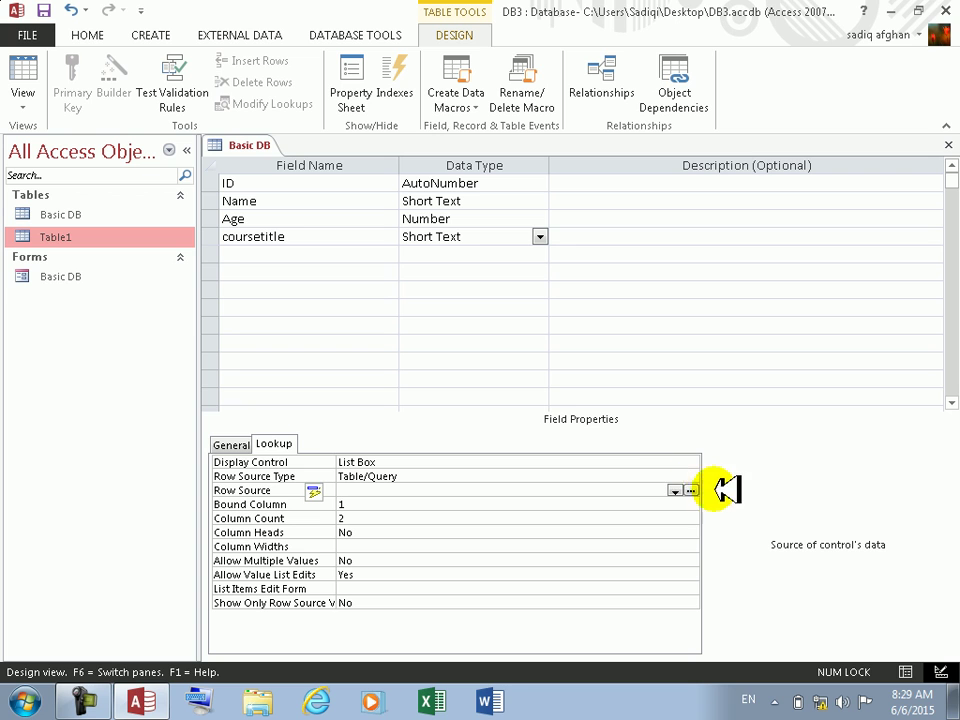
{"action": "left_click", "coordinate": [676, 490]}
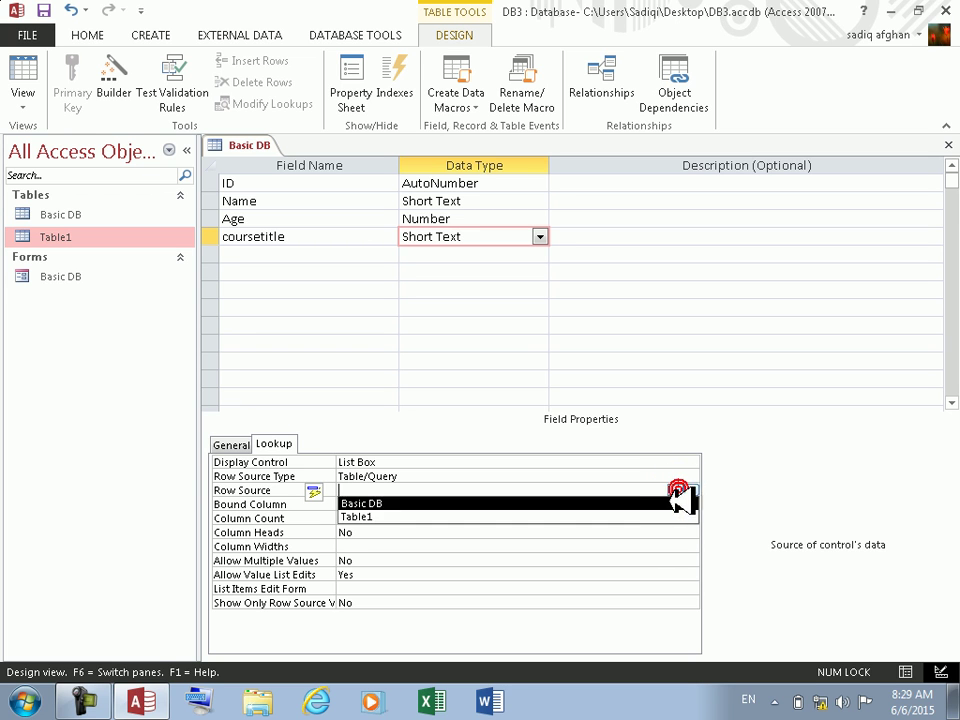
{"action": "left_click", "coordinate": [551, 515]}
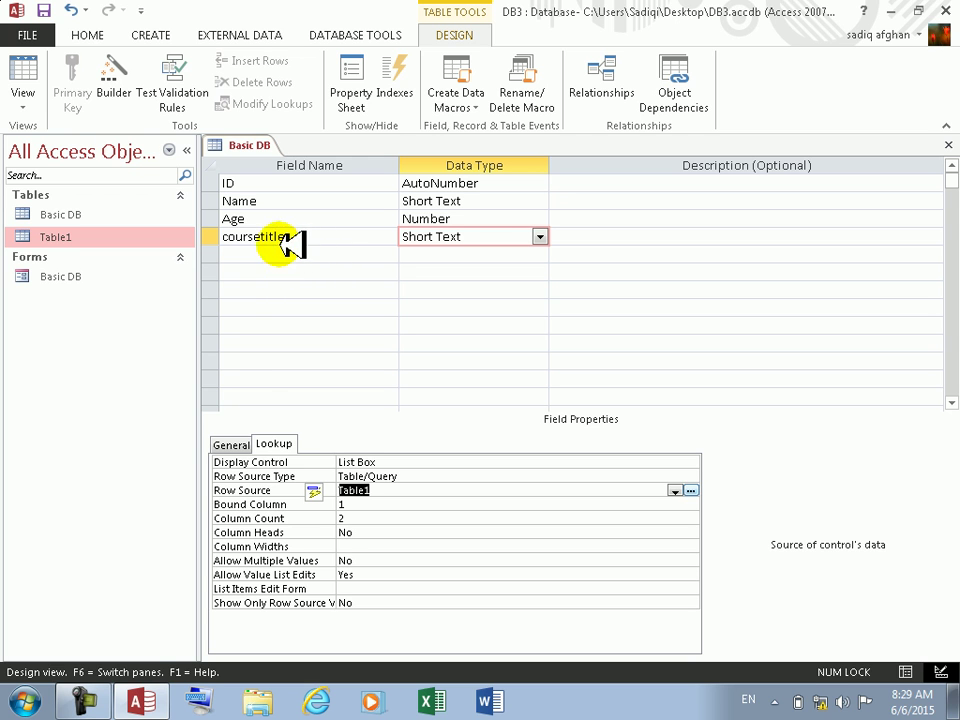
{"action": "left_click", "coordinate": [26, 82]}
{"action": "left_click", "coordinate": [445, 402]}
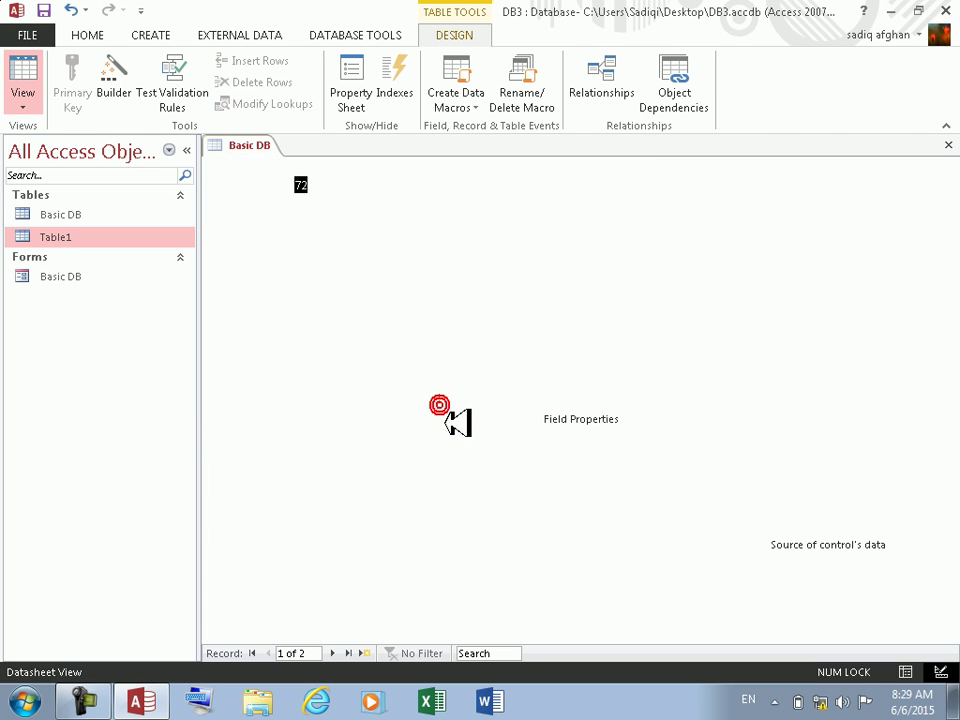
- Choose hardware as the first record's coursetitle and system as the second record's coursetitle
{"action": "left_click", "coordinate": [610, 183]}
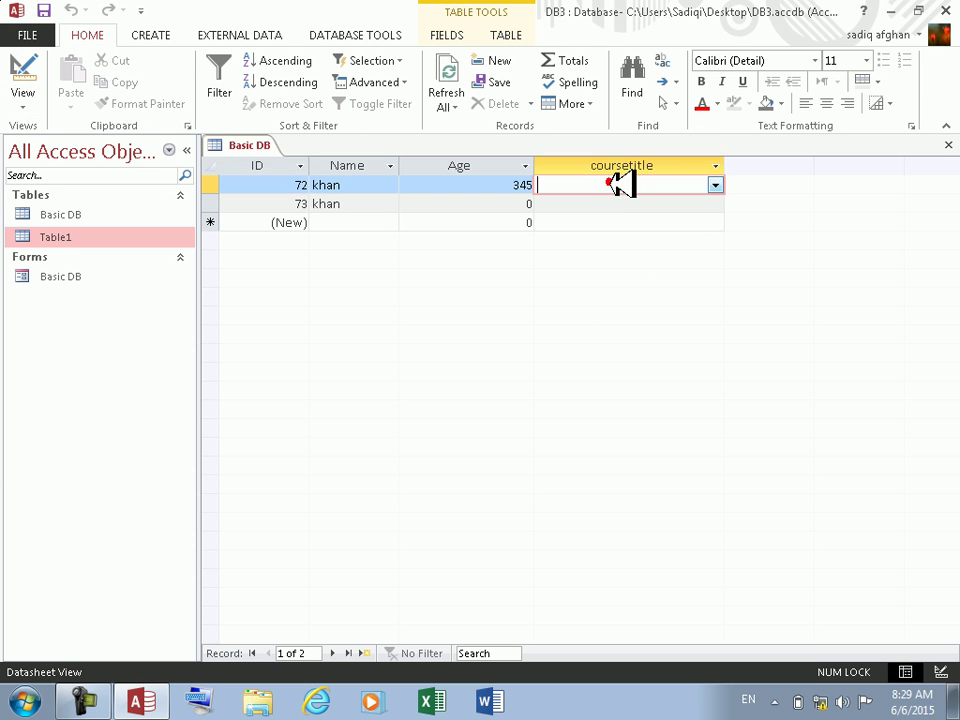
{"action": "left_click", "coordinate": [714, 185]}
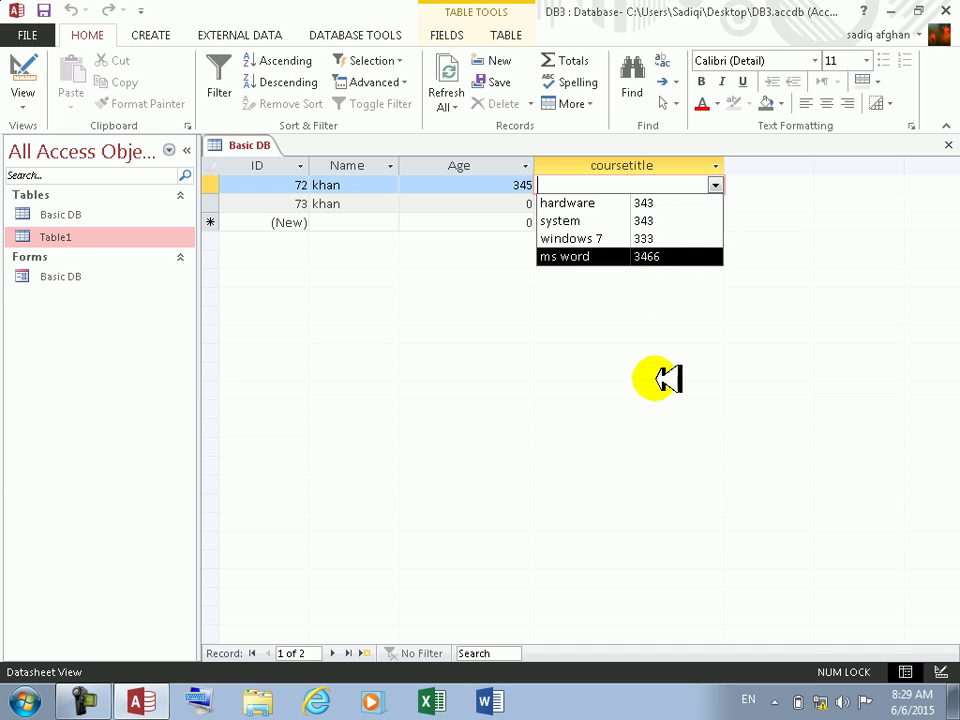
{"action": "left_click", "coordinate": [612, 204]}
{"action": "left_click", "coordinate": [568, 205]}
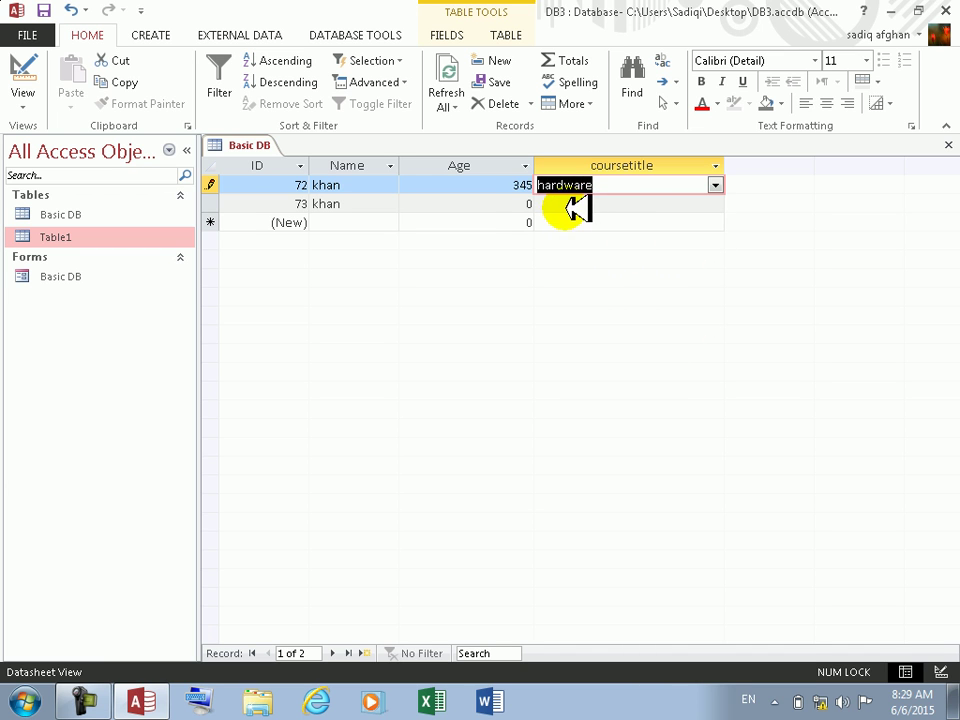
{"action": "left_click", "coordinate": [718, 204]}
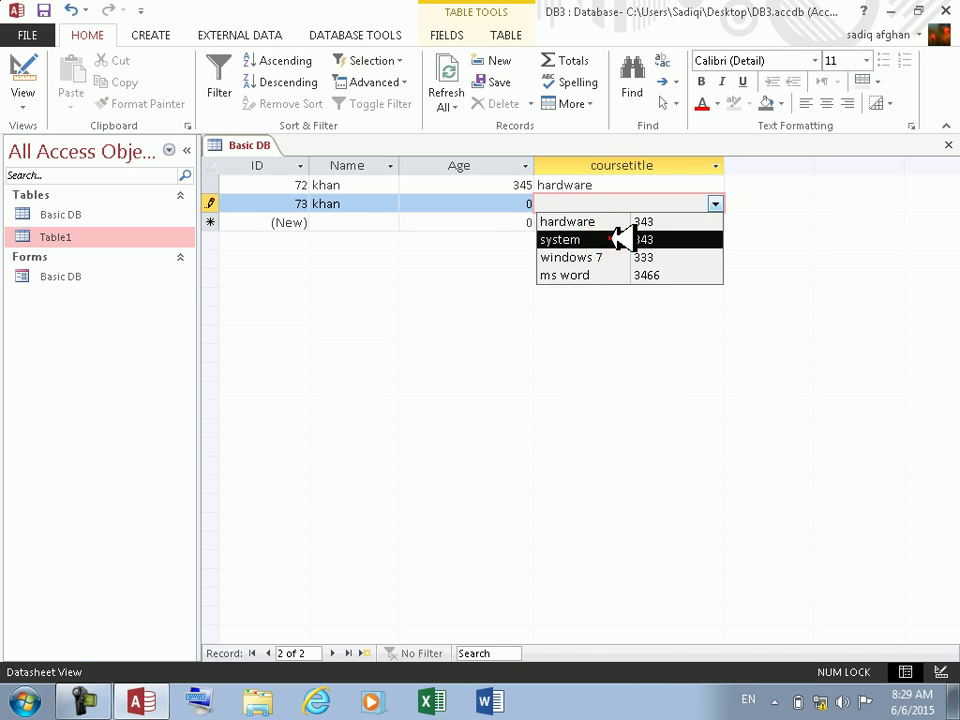
{"action": "left_click", "coordinate": [611, 239]}
{"action": "left_click", "coordinate": [616, 208]}
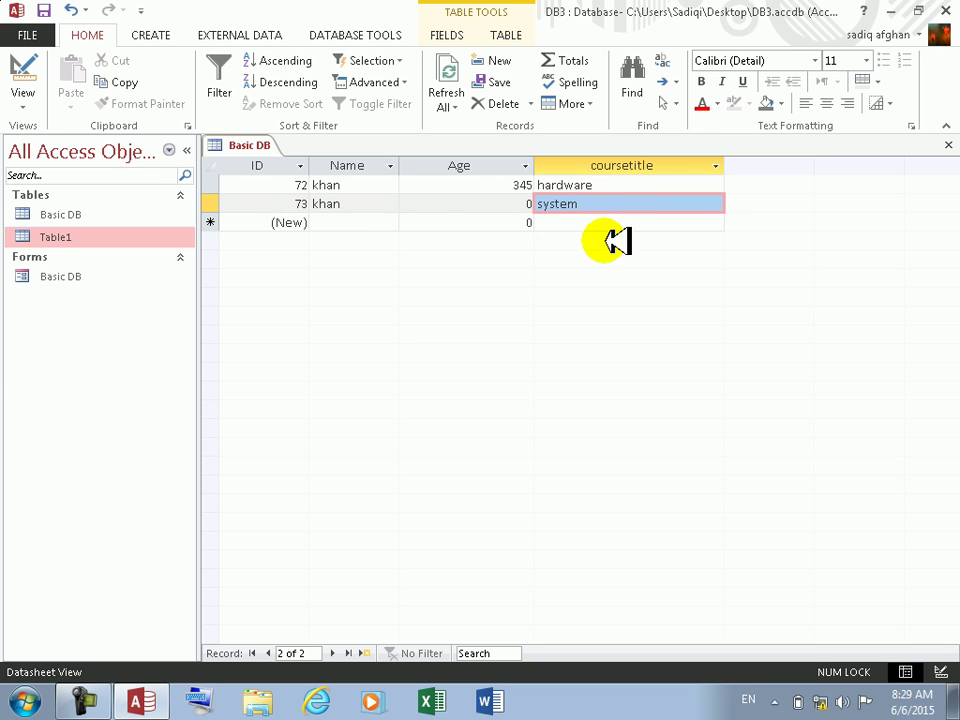
- Return to design view and examine the available row source types for the coursetitle lookup
{"action": "left_click", "coordinate": [38, 98]}
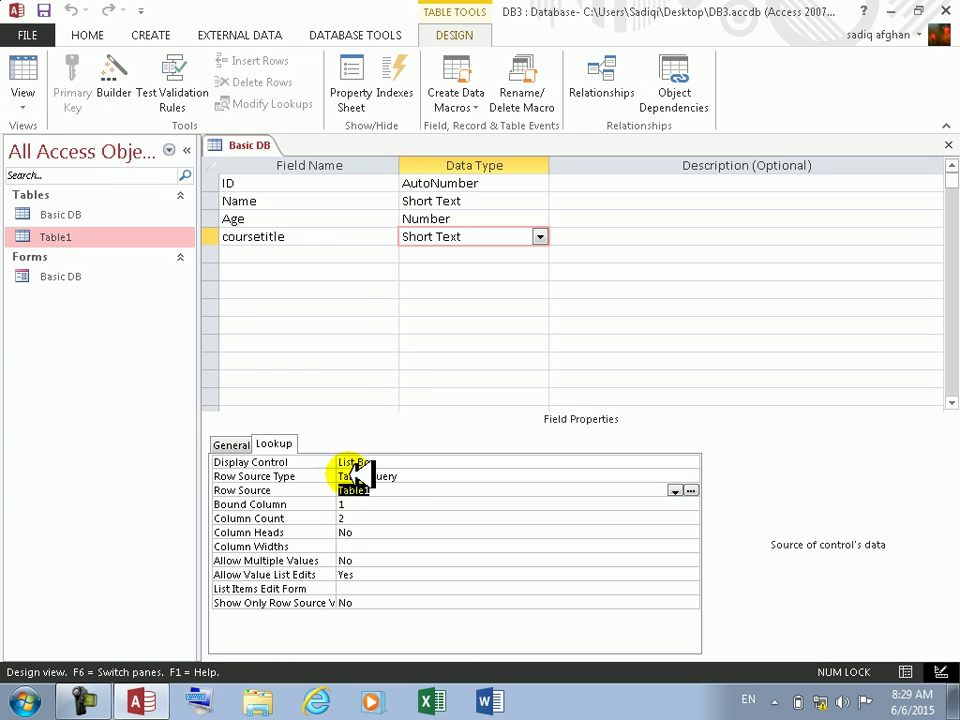
{"action": "left_click", "coordinate": [635, 477]}
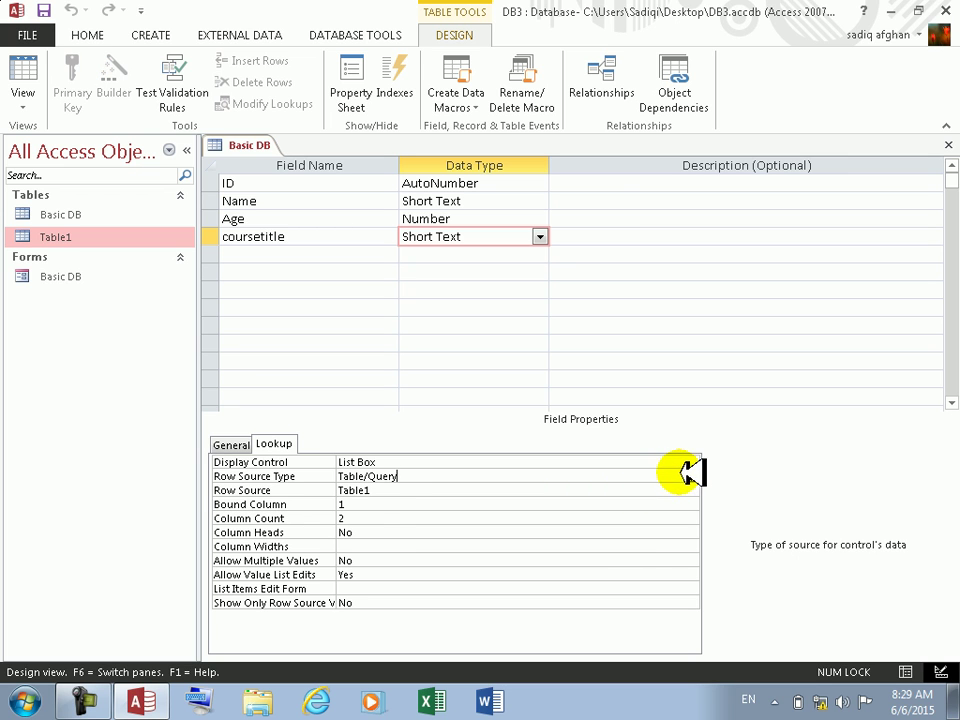
{"action": "left_click", "coordinate": [690, 476]}
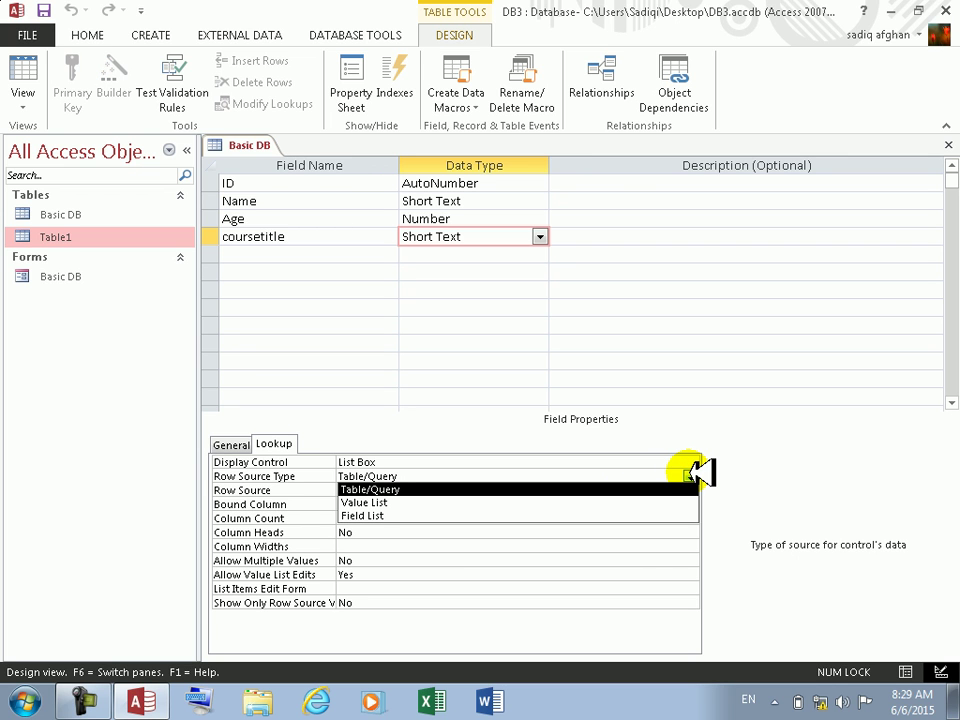
{"action": "left_click", "coordinate": [690, 476]}
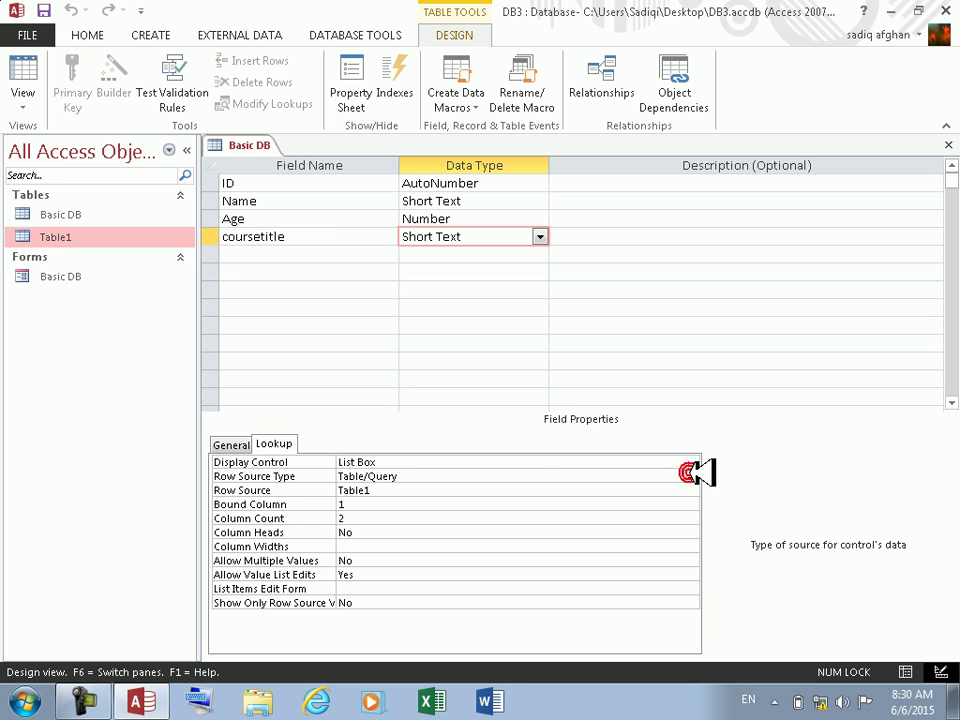
- Clear the coursetitle row source, save the table and try the first record's coursetitle drop-down list in datasheet view
{"action": "left_click", "coordinate": [437, 490]}
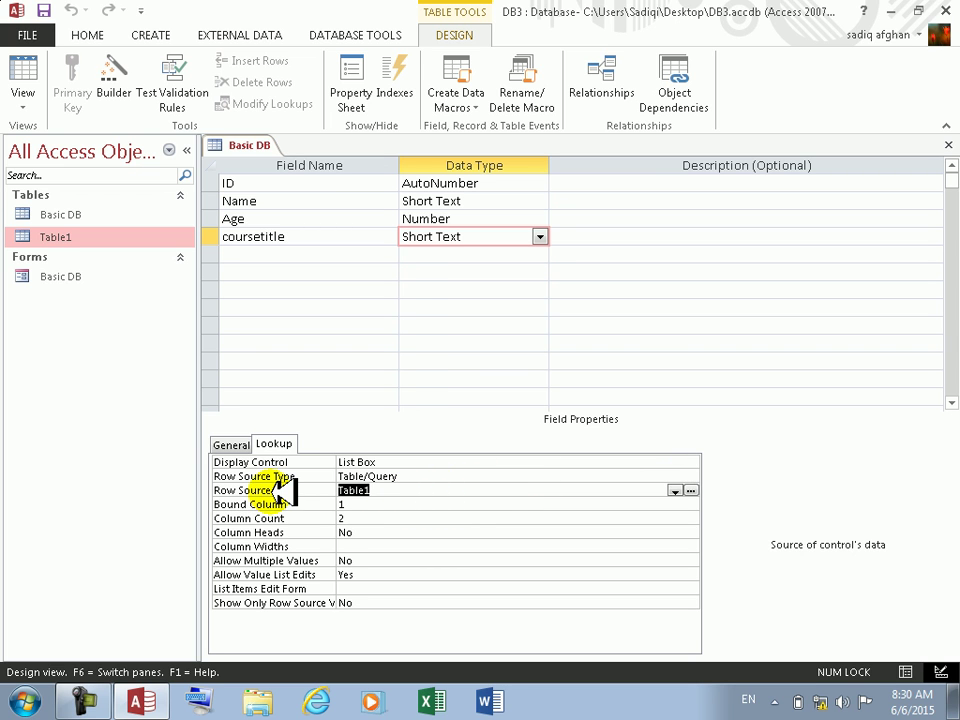
{"action": "key", "text": "Delete"}
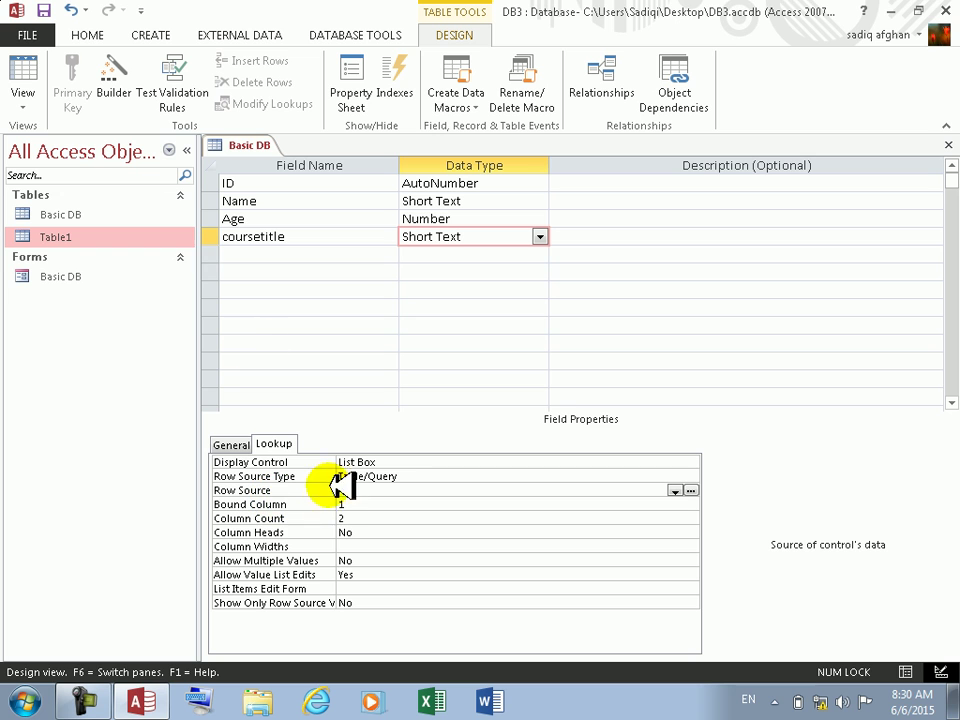
{"action": "left_click", "coordinate": [23, 78]}
{"action": "left_click", "coordinate": [462, 405]}
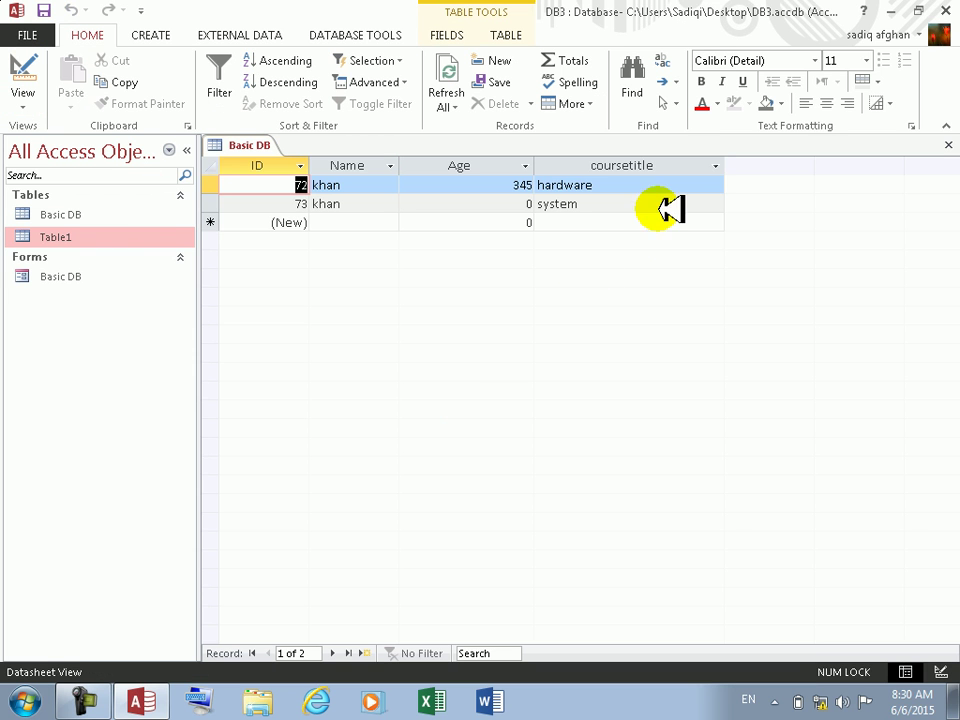
{"action": "left_click", "coordinate": [655, 186]}
{"action": "left_click", "coordinate": [715, 185]}
{"action": "left_click", "coordinate": [716, 185]}
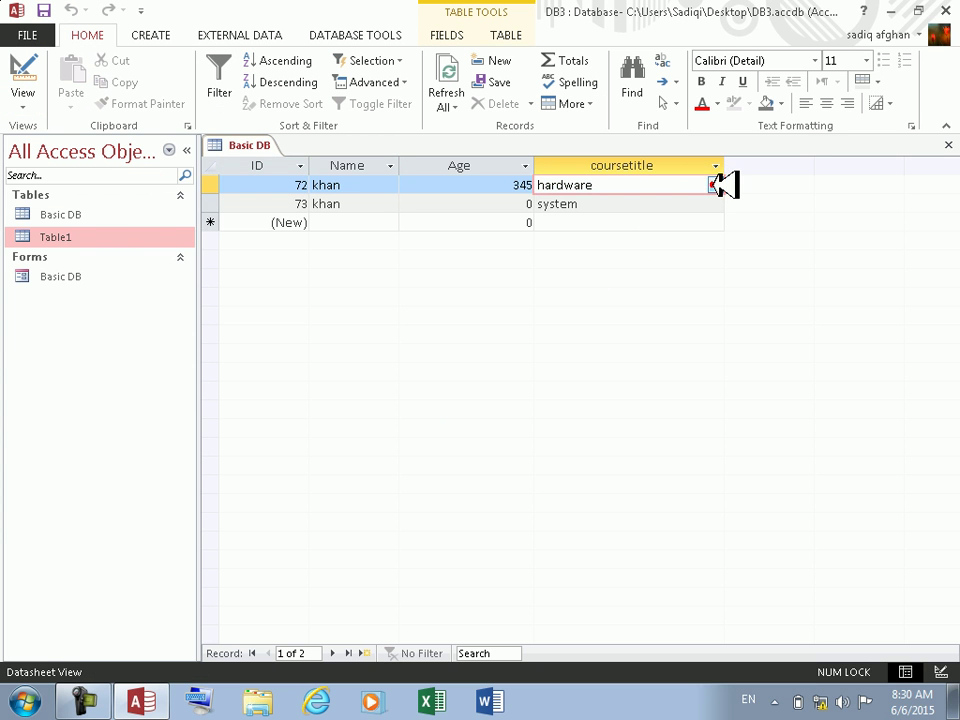
- Back in design view, set coursetitle's row source type to Value List with manager;teacher;engineer as row source, and save the table
{"action": "left_click", "coordinate": [23, 78]}
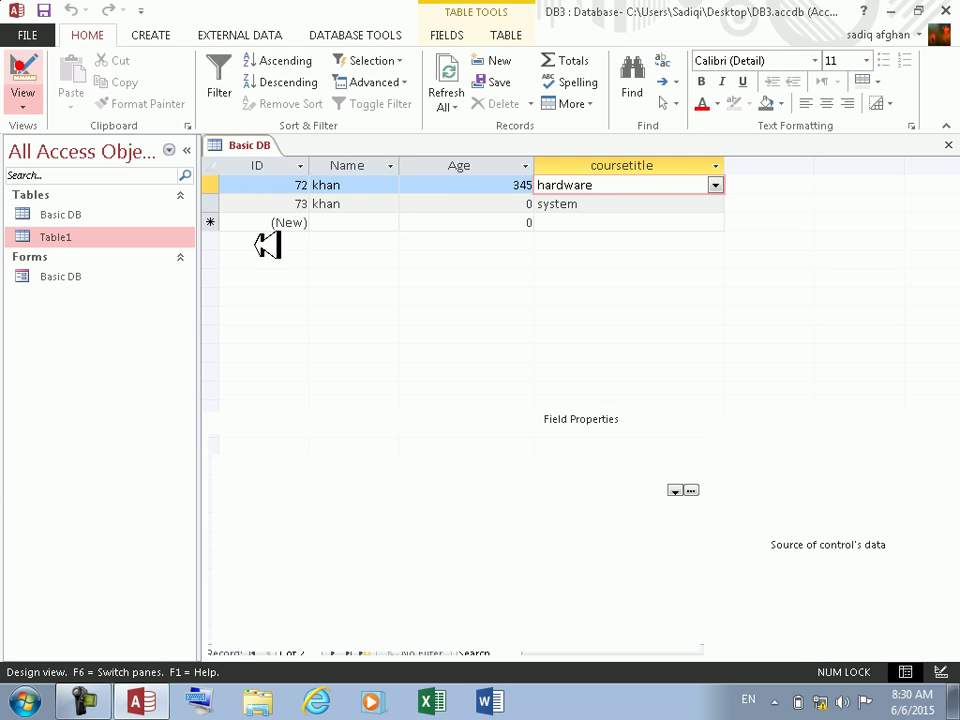
{"action": "double_click", "coordinate": [616, 475]}
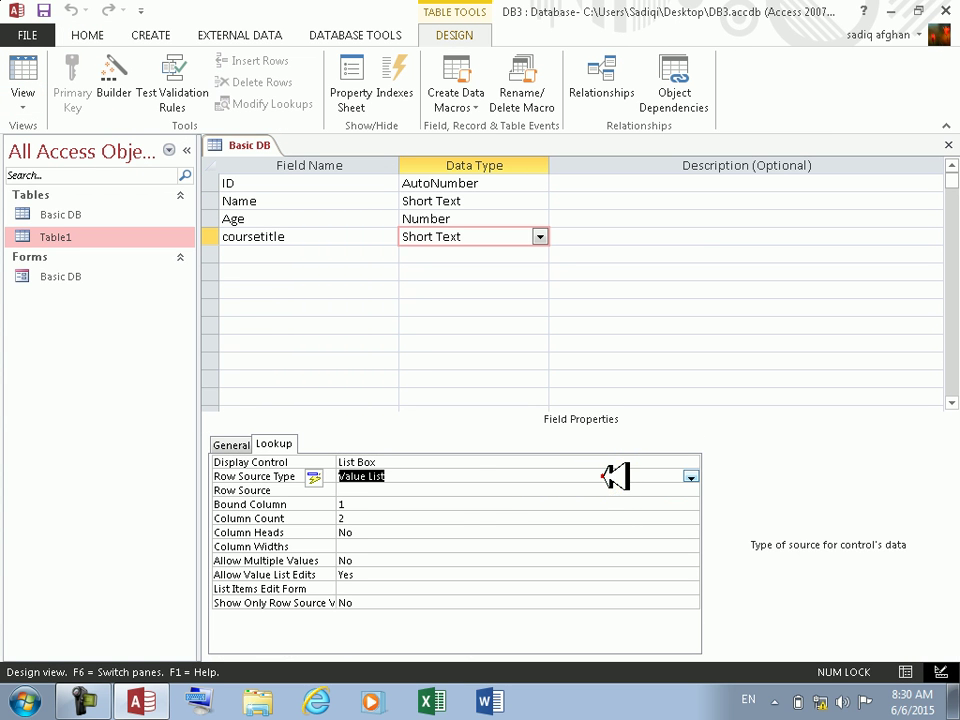
{"action": "left_click", "coordinate": [412, 491]}
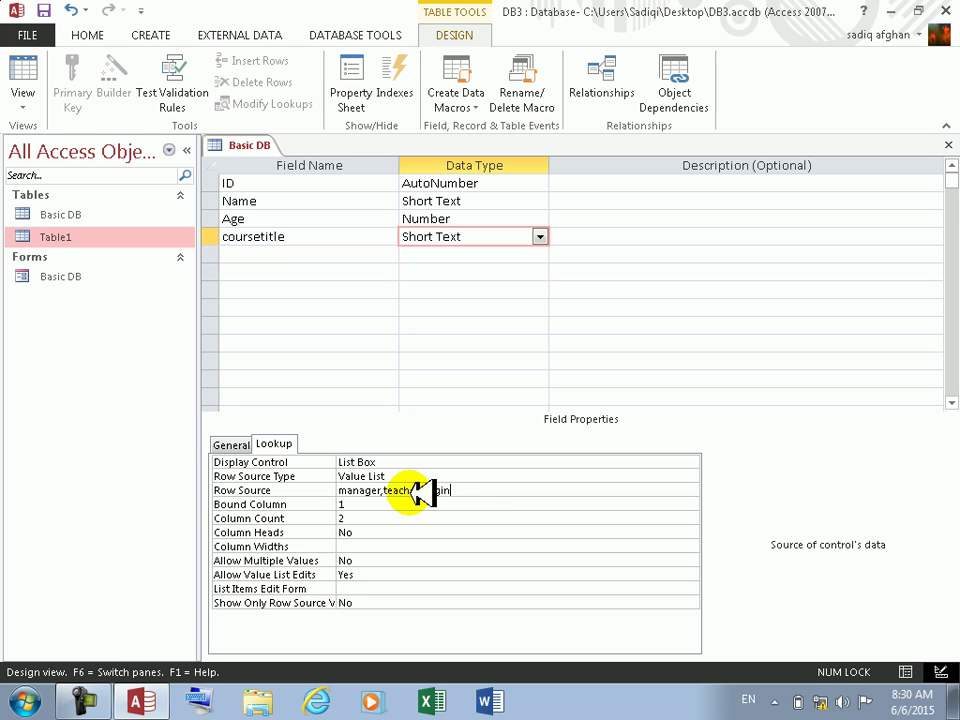
{"action": "key", "text": "Return"}
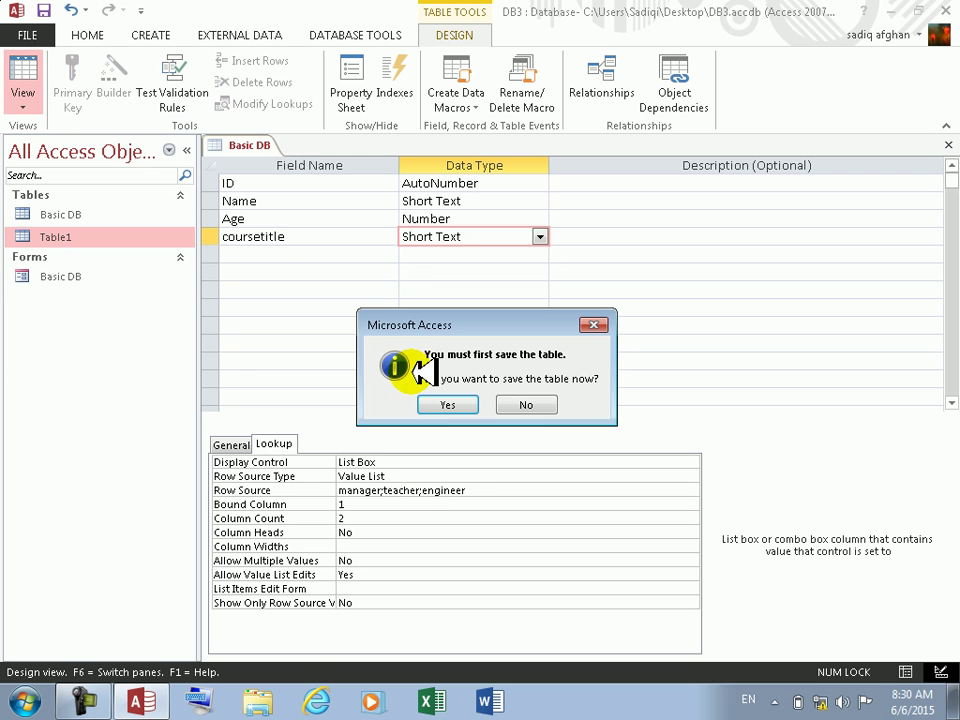
{"action": "left_click", "coordinate": [450, 404]}
- Inspect the value list offered for the first record's coursetitle in datasheet view
{"action": "left_click", "coordinate": [598, 185]}
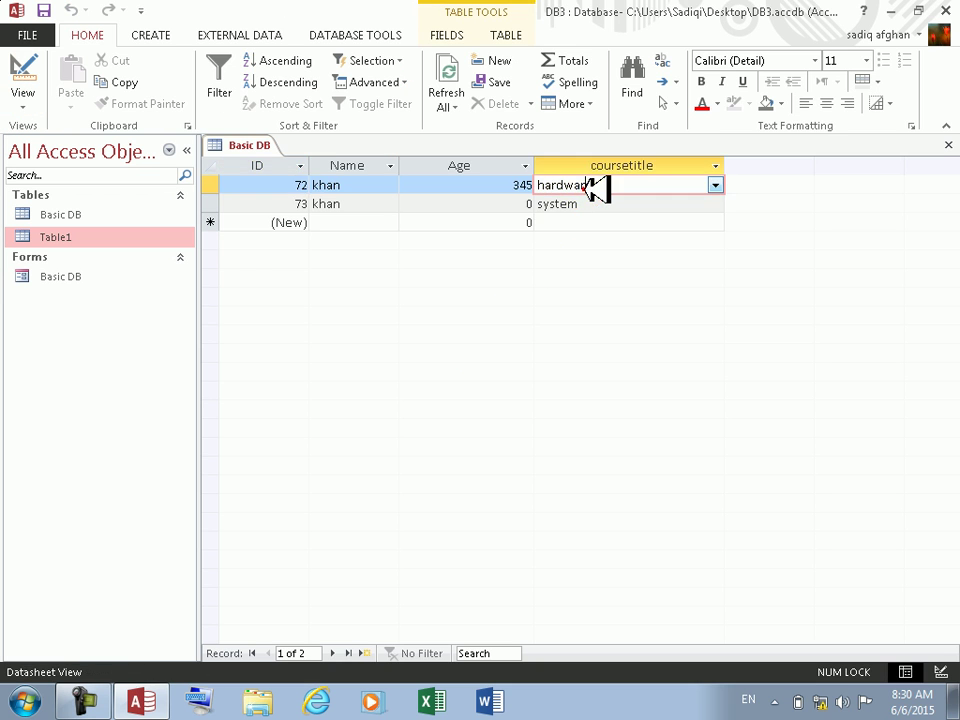
{"action": "left_click", "coordinate": [715, 185]}
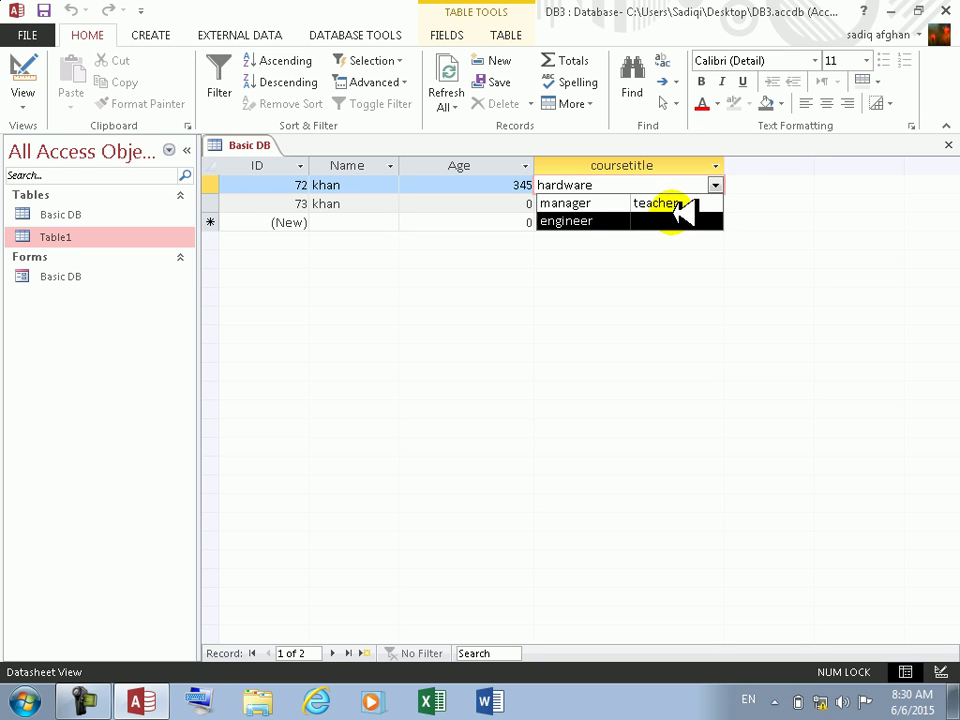
{"action": "left_click", "coordinate": [593, 279]}
- Return to design view, change coursetitle's row source type to Field List and clear the typed row source values
{"action": "left_click", "coordinate": [22, 72]}
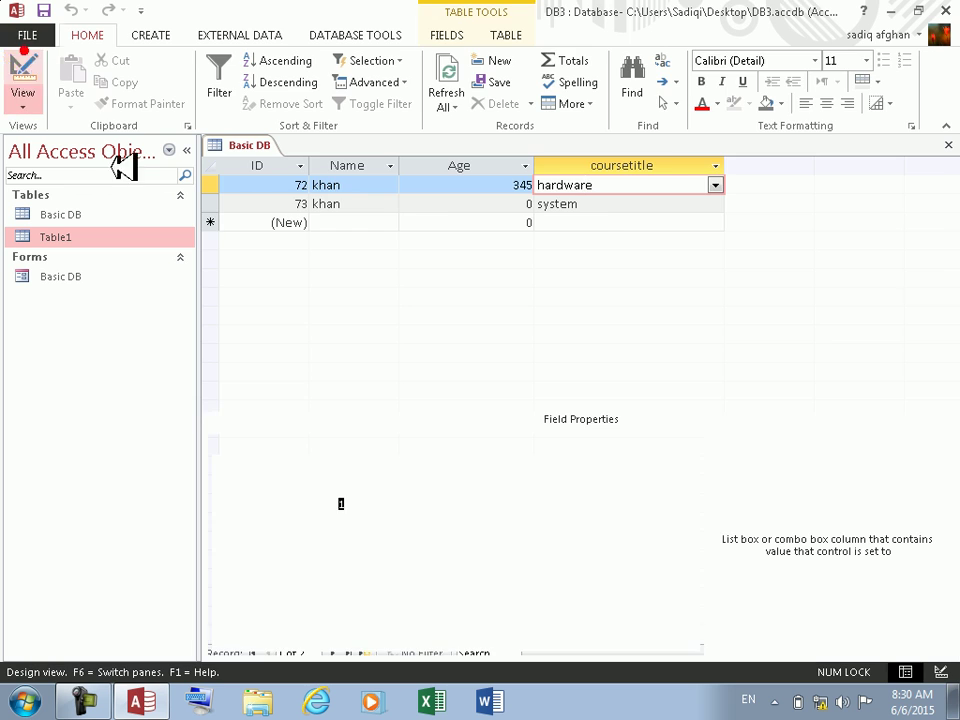
{"action": "key", "text": "Up"}
{"action": "key", "text": "Up"}
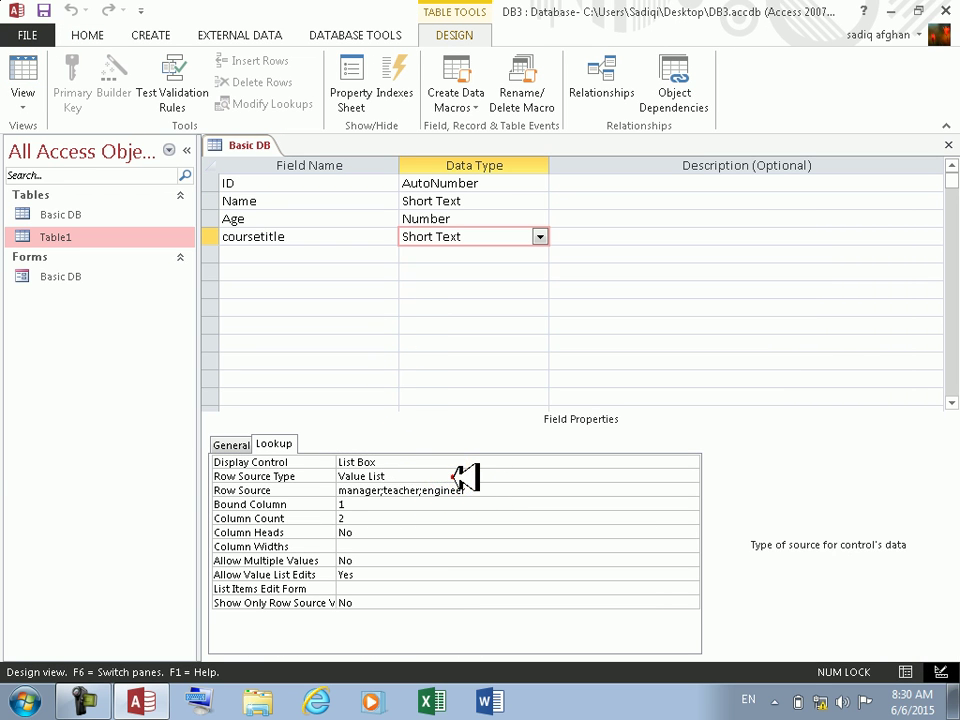
{"action": "type", "text": "Field"}
{"action": "left_click", "coordinate": [477, 489]}
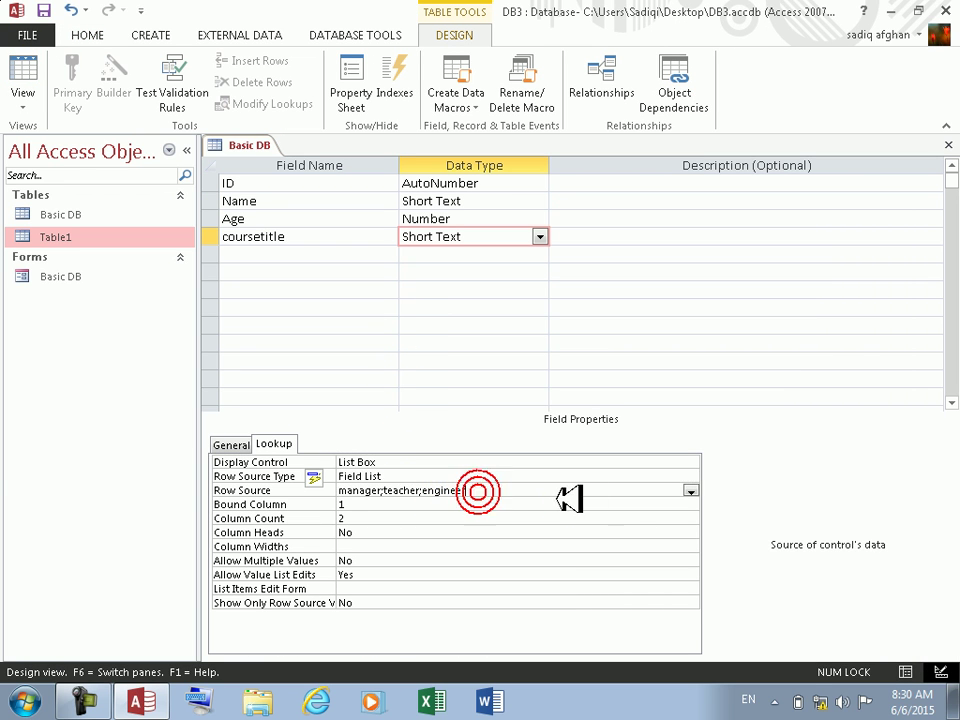
{"action": "left_click", "coordinate": [690, 491]}
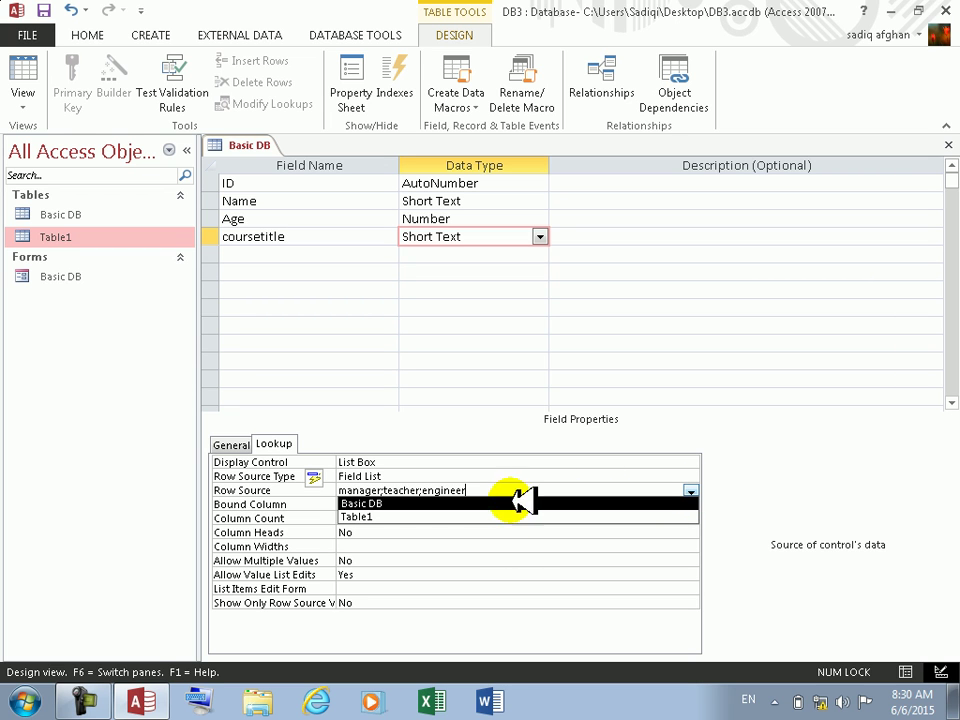
{"action": "key", "text": "Delete"}
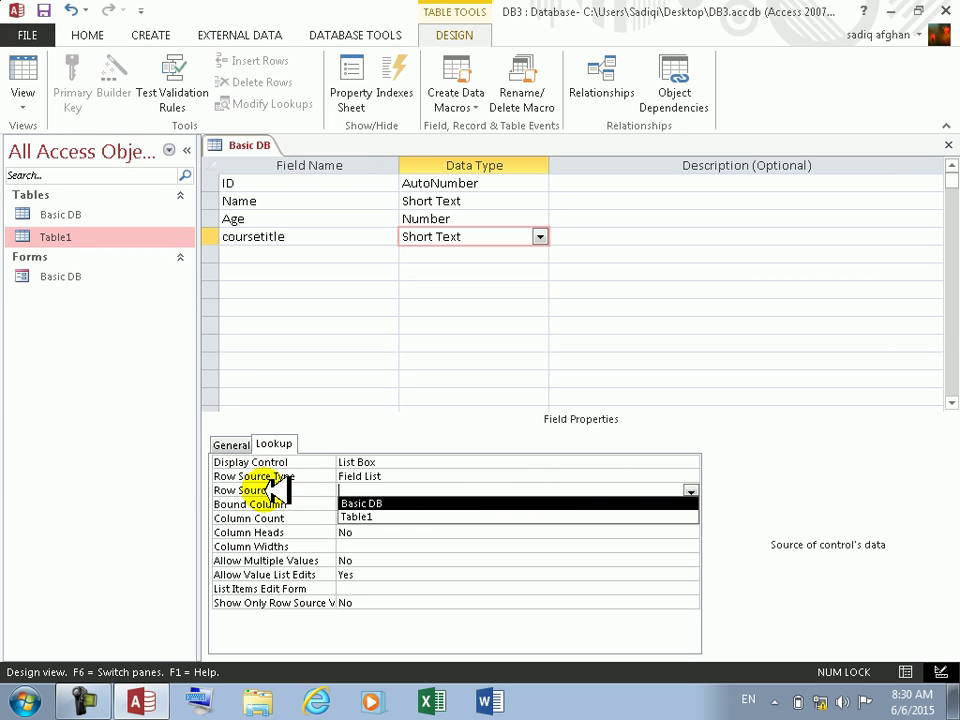
- Set coursetitle's row source type to Table/Query with Table1 as row source, and save the table while switching to datasheet view
{"action": "left_click", "coordinate": [435, 476]}
{"action": "double_click", "coordinate": [432, 476]}
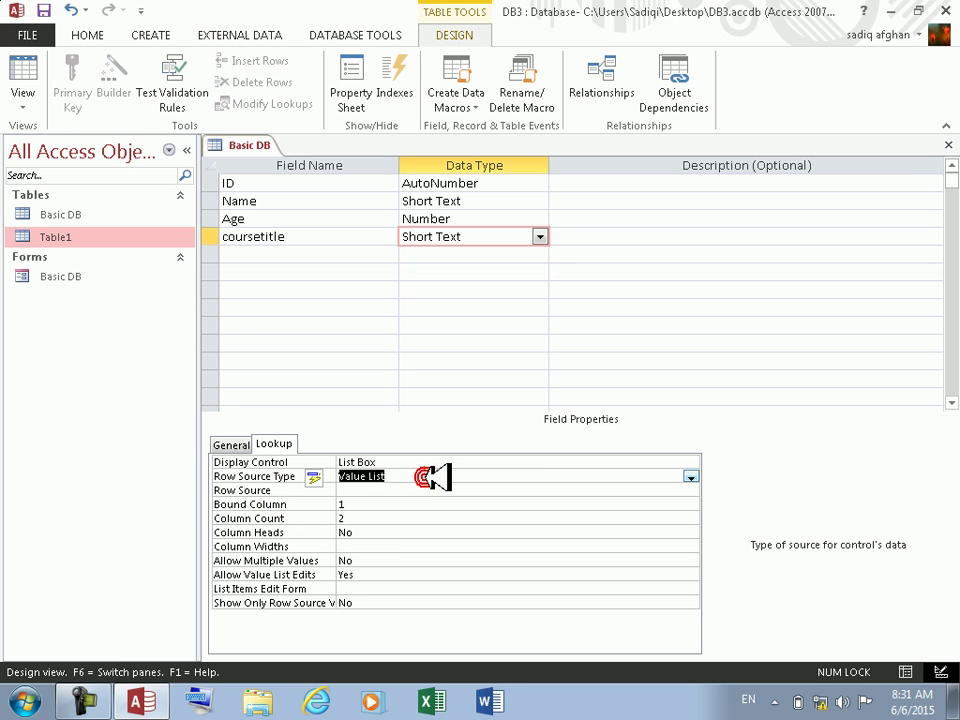
{"action": "double_click", "coordinate": [432, 476]}
{"action": "double_click", "coordinate": [432, 476]}
{"action": "left_click", "coordinate": [432, 490]}
{"action": "left_click", "coordinate": [400, 493]}
{"action": "left_click", "coordinate": [676, 490]}
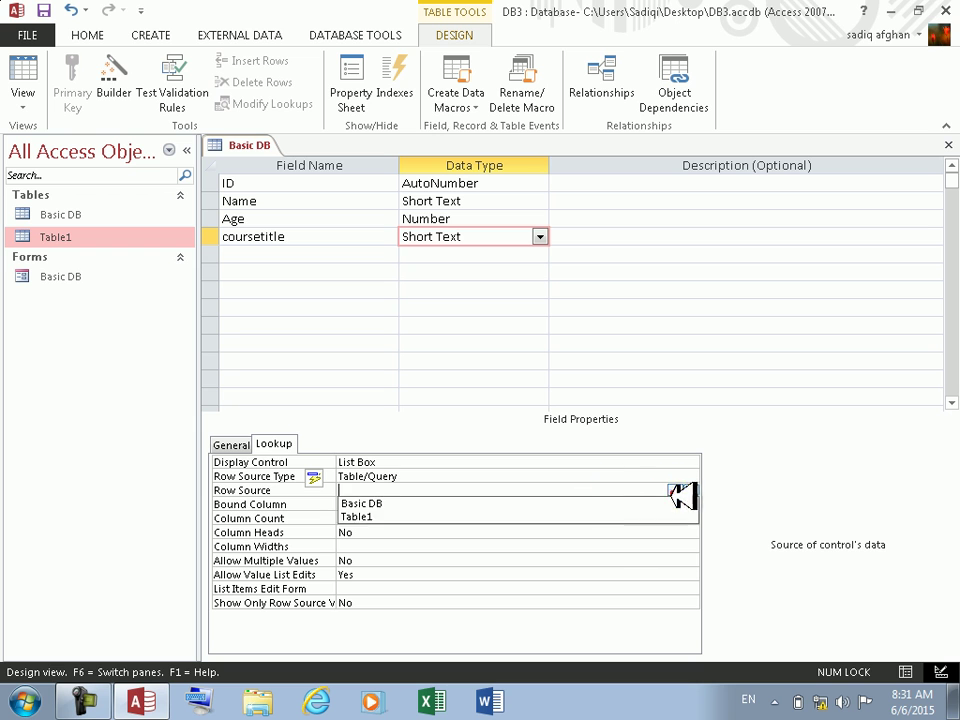
{"action": "left_click", "coordinate": [491, 517]}
{"action": "left_click", "coordinate": [22, 72]}
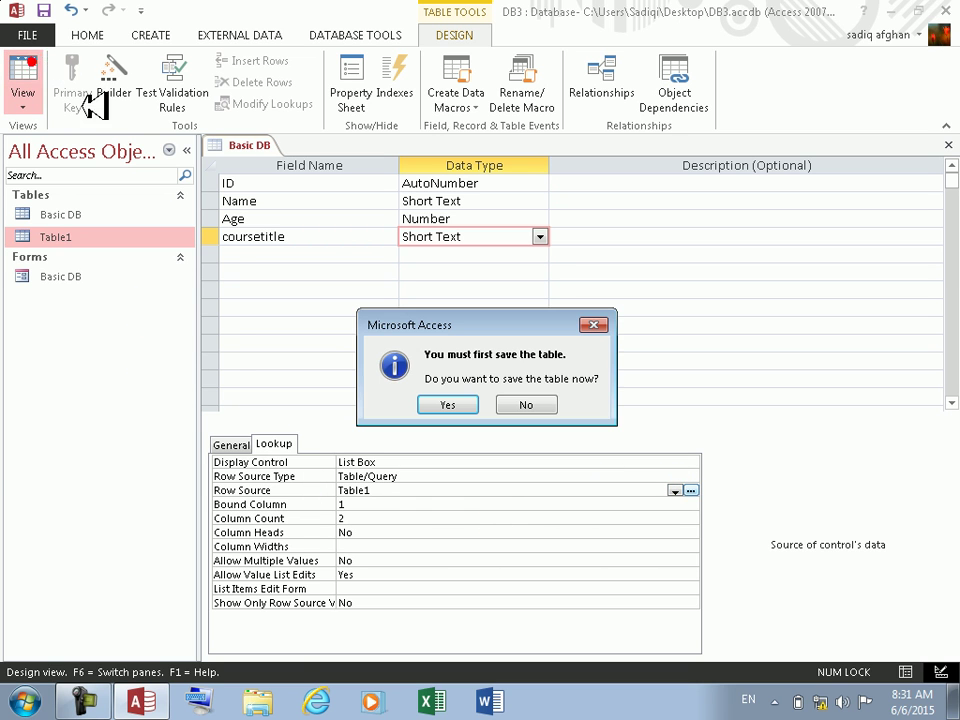
{"action": "left_click", "coordinate": [448, 402]}
- Delete both existing records from the Basic DB table and confirm the deletion
{"action": "left_click", "coordinate": [609, 184]}
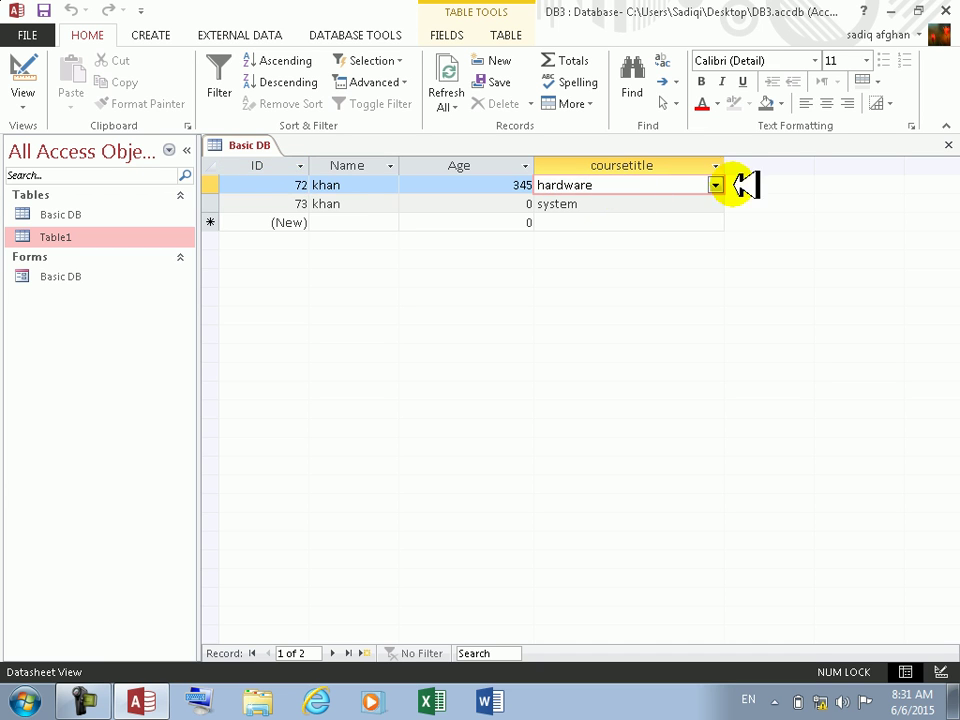
{"action": "left_click_drag", "start_coordinate": [221, 184], "coordinate": [221, 204]}
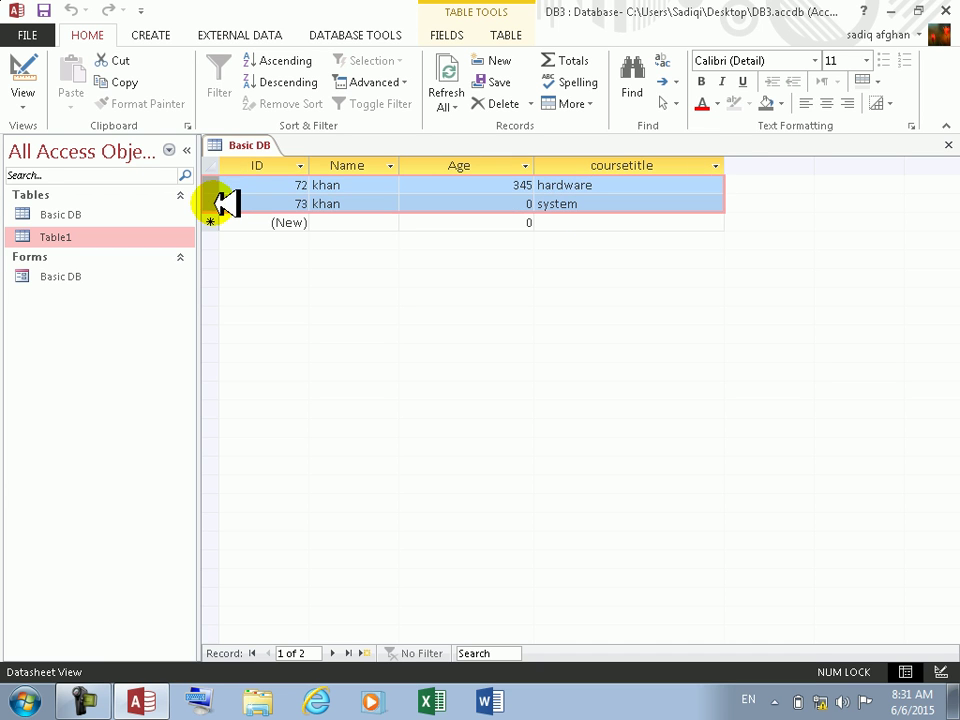
{"action": "key", "text": "Delete"}
{"action": "key", "text": "Return"}
- Review the course list in the new record's coursetitle, and set that field's Column Heads lookup property to Yes, saving the table
{"action": "left_click", "coordinate": [692, 184]}
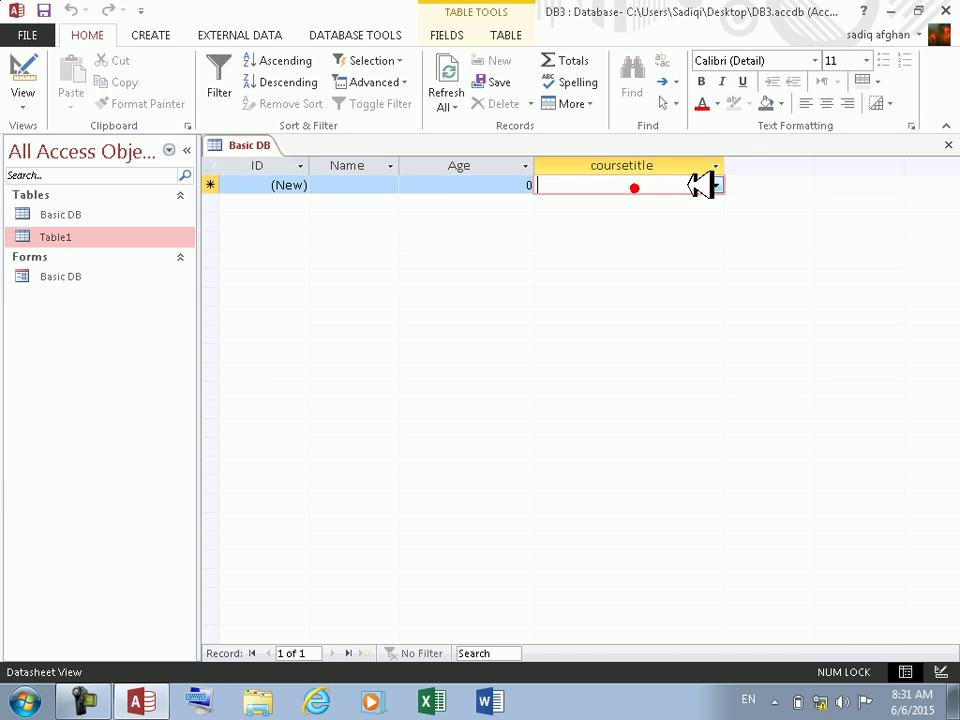
{"action": "left_click", "coordinate": [716, 185]}
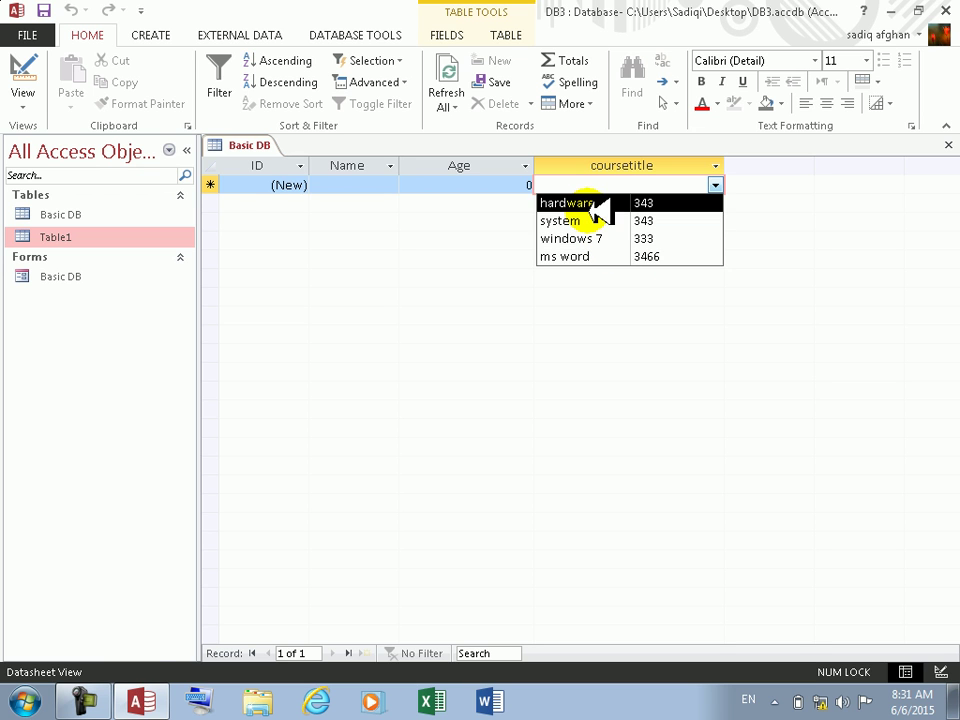
{"action": "left_click", "coordinate": [23, 75]}
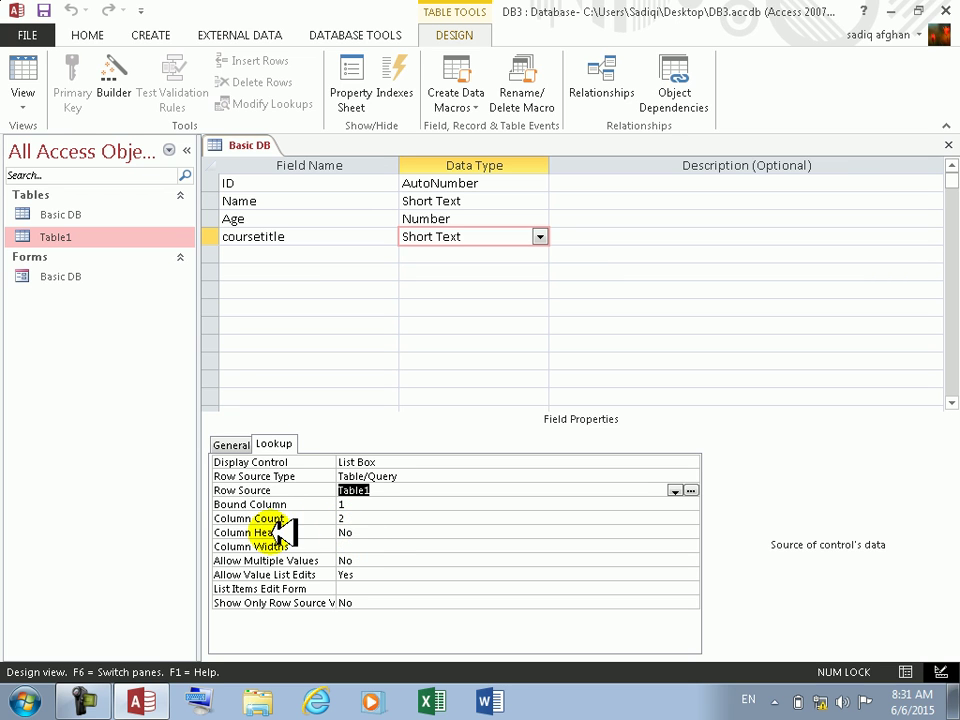
{"action": "left_click", "coordinate": [370, 536]}
{"action": "double_click", "coordinate": [372, 537]}
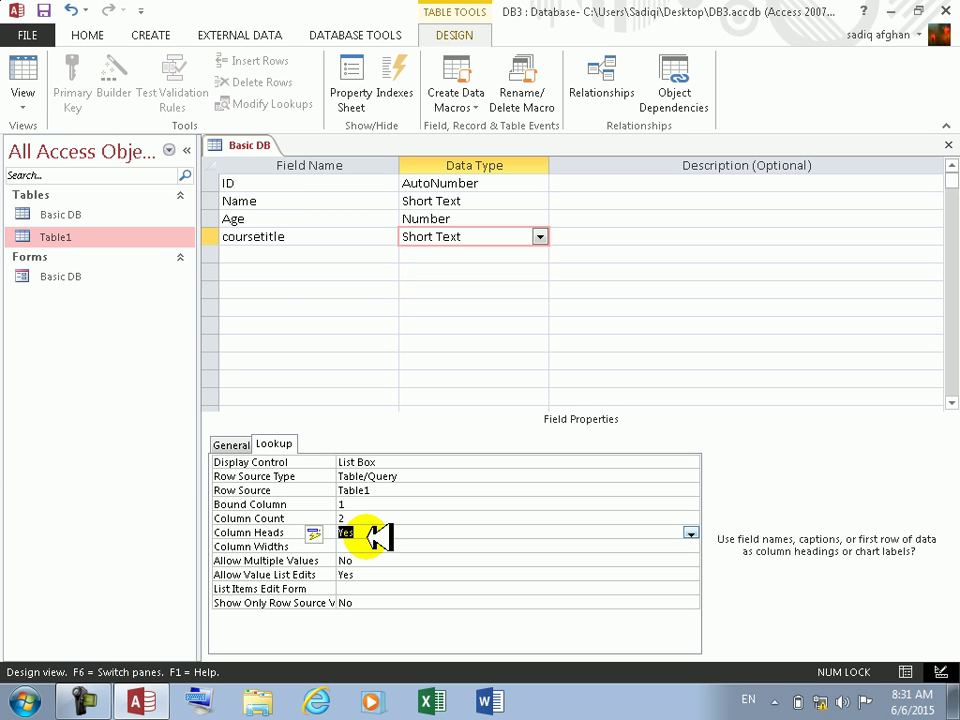
{"action": "left_click", "coordinate": [34, 80]}
{"action": "left_click", "coordinate": [450, 407]}
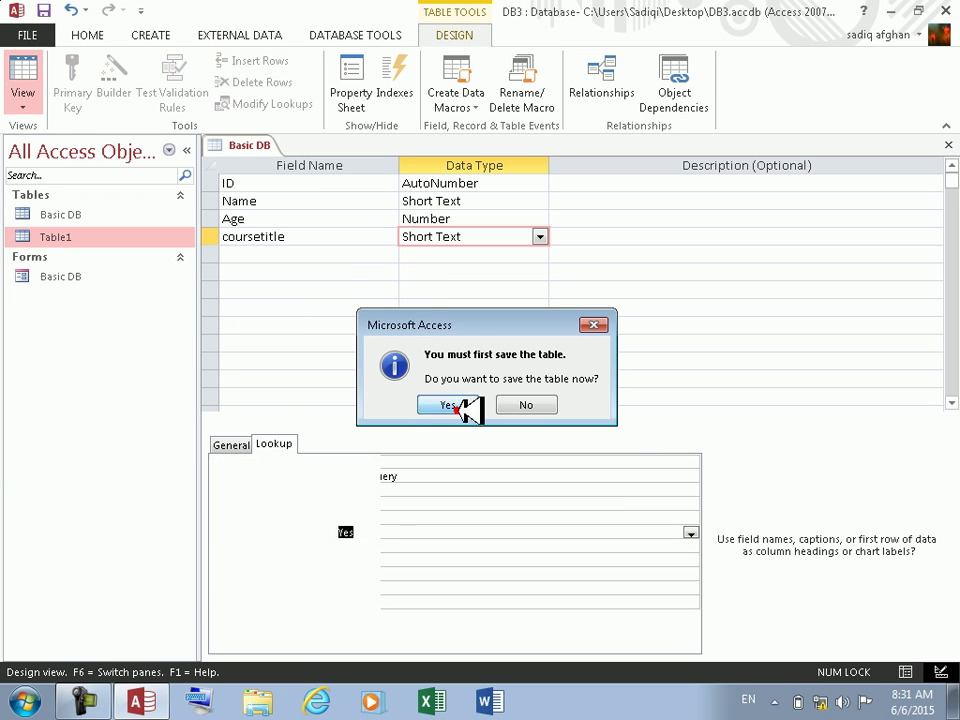
- Choose hardware from the new record's coursetitle list in datasheet view and commit the record
{"action": "left_click", "coordinate": [643, 189]}
{"action": "left_click", "coordinate": [669, 189]}
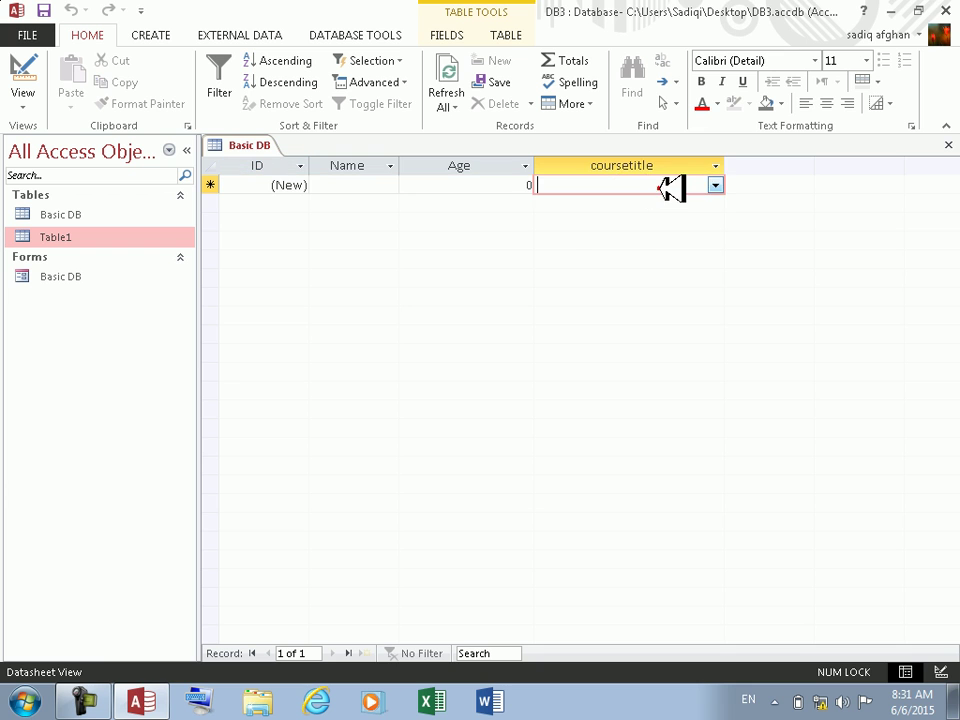
{"action": "left_click", "coordinate": [714, 186]}
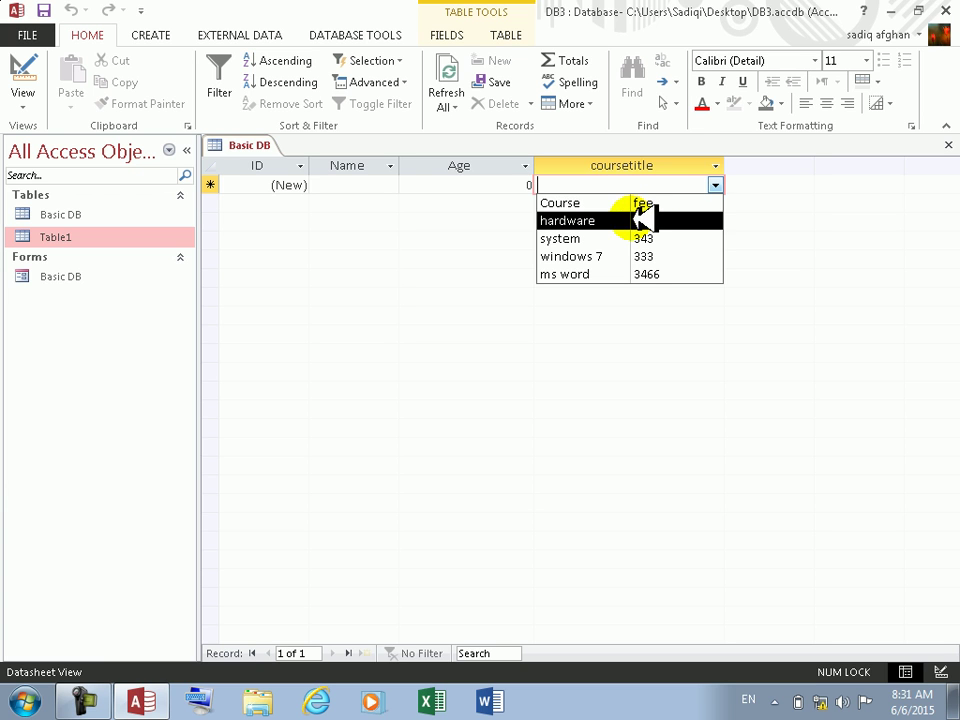
{"action": "left_click", "coordinate": [640, 219]}
{"action": "left_click", "coordinate": [350, 203]}
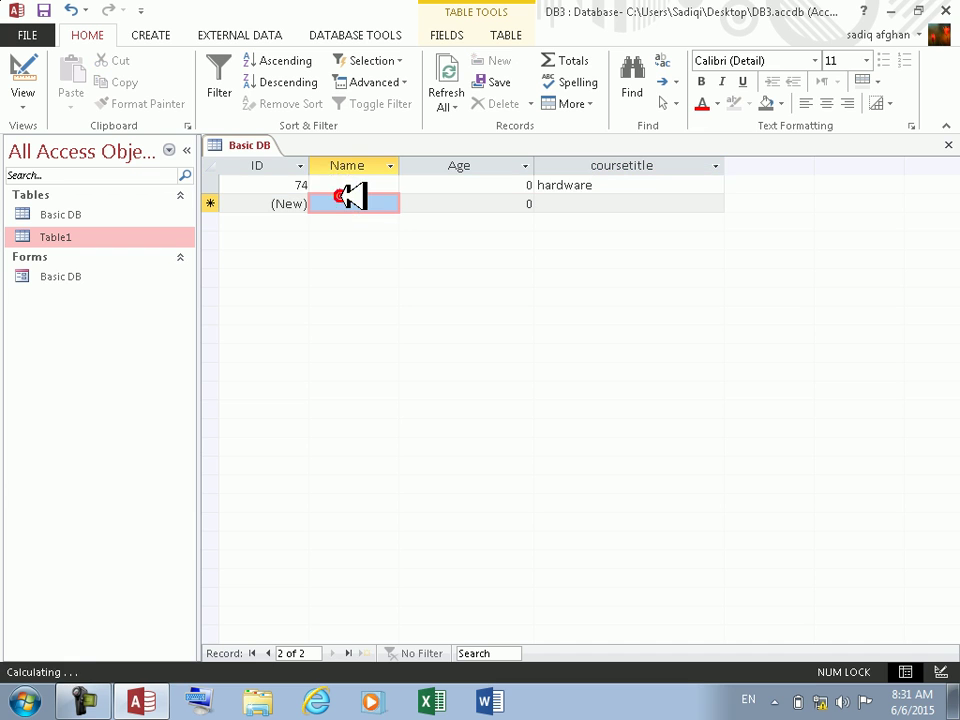
- Check the first record's Name list, and set the Name field's lookup display control to Text Box in design view, saving the table
{"action": "left_click", "coordinate": [352, 186]}
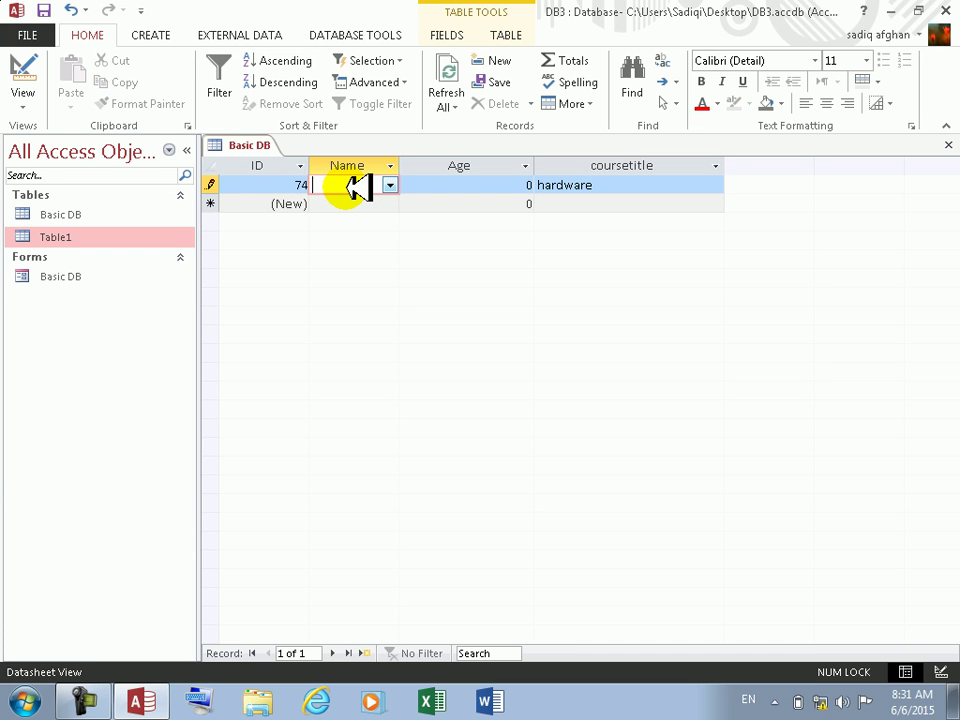
{"action": "left_click", "coordinate": [389, 187]}
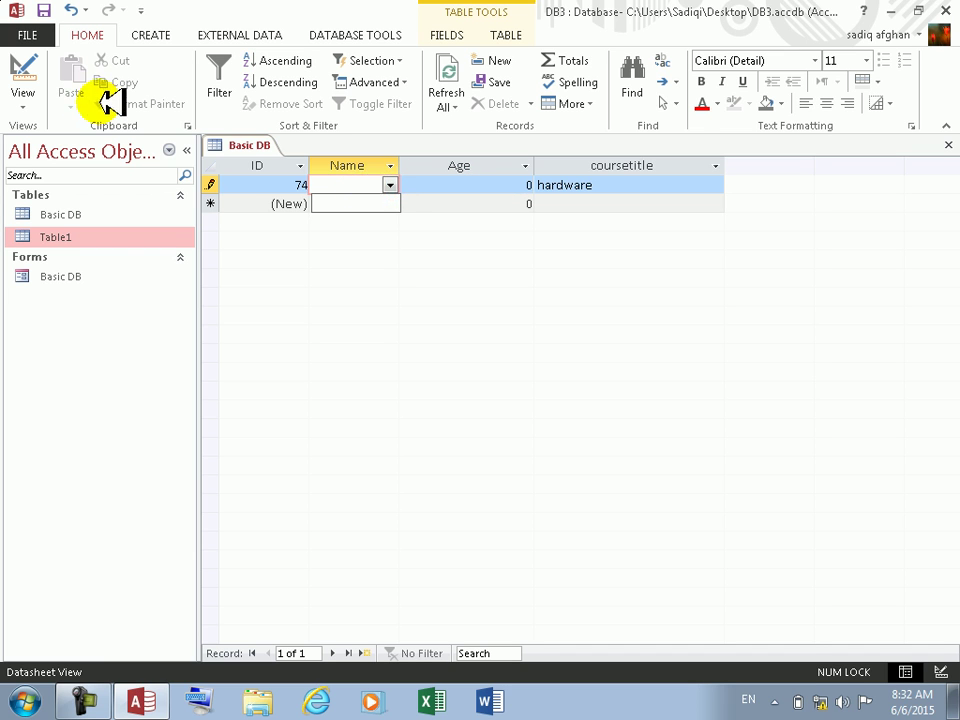
{"action": "left_click", "coordinate": [44, 57]}
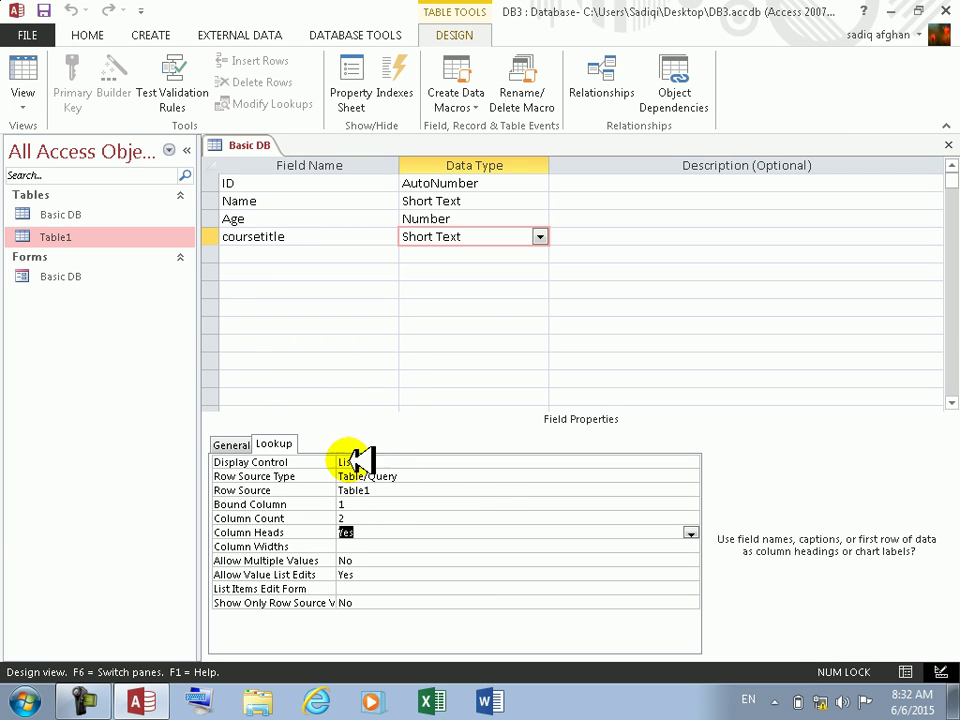
{"action": "left_click", "coordinate": [354, 201]}
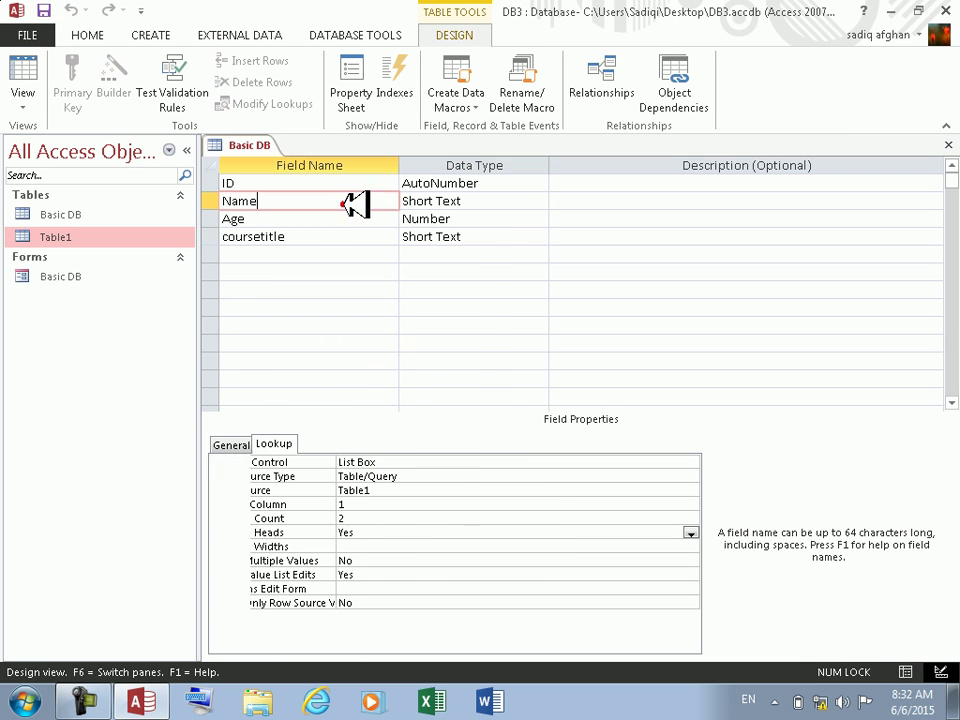
{"action": "double_click", "coordinate": [407, 462]}
{"action": "double_click", "coordinate": [407, 462]}
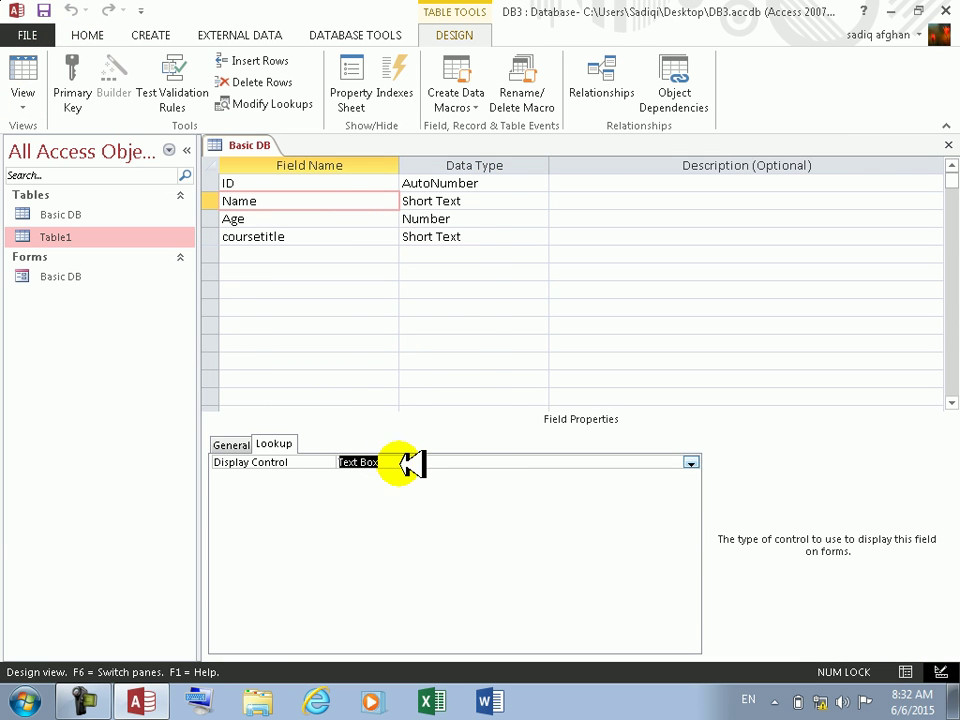
{"action": "left_click", "coordinate": [40, 62]}
{"action": "left_click", "coordinate": [450, 404]}
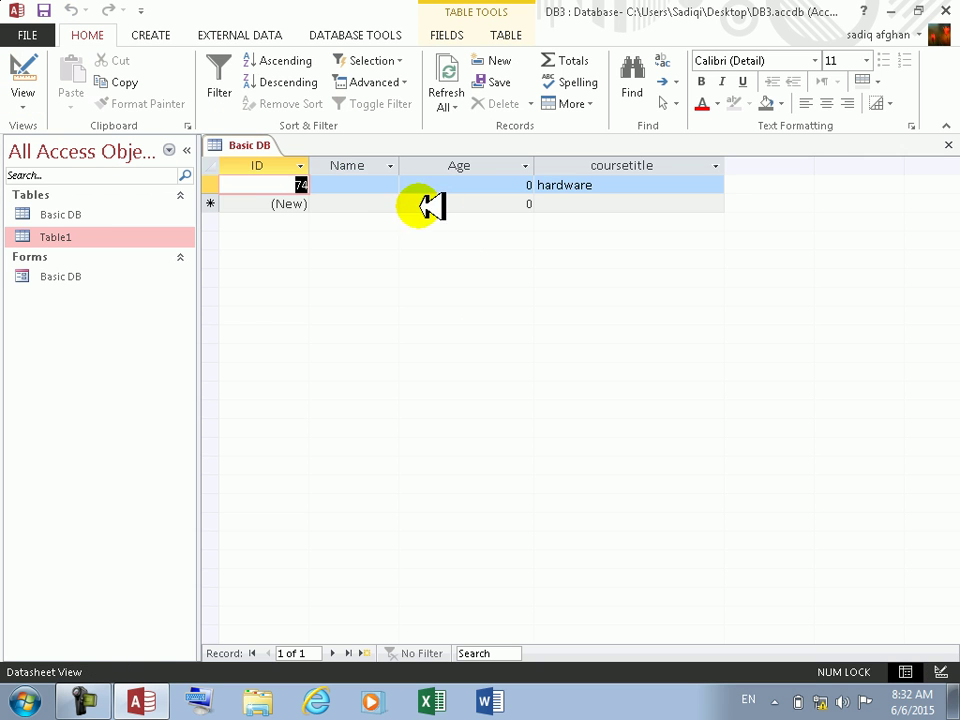
- Complete the first record with the person's name and an age of 33
{"action": "left_click", "coordinate": [352, 184]}
{"action": "left_click", "coordinate": [380, 181]}
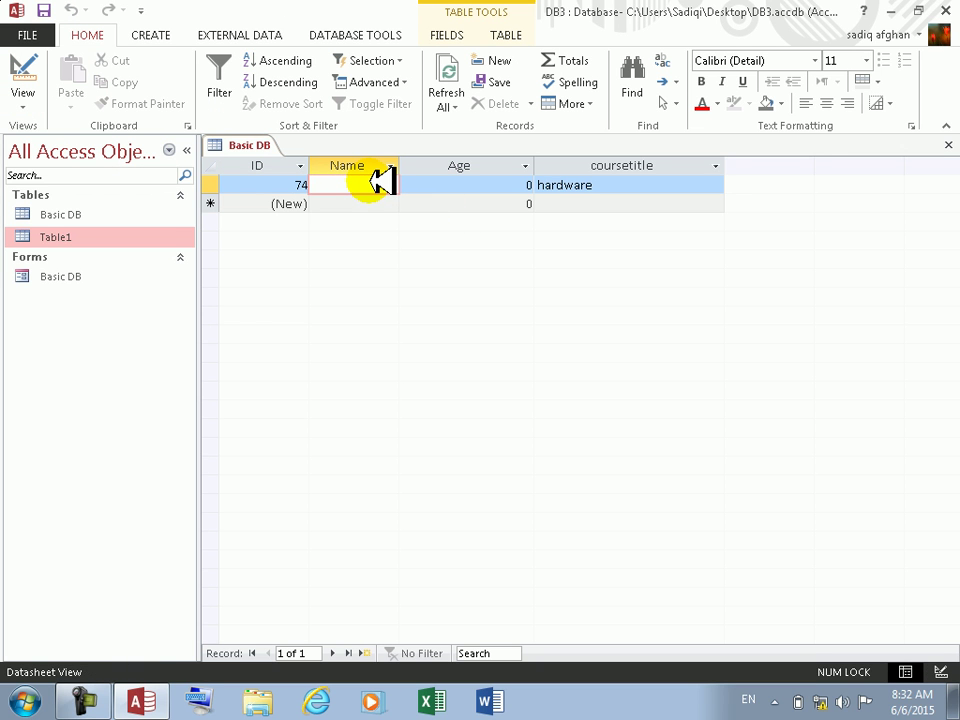
{"action": "type", "text": "ahmad"}
{"action": "key", "text": "Tab"}
{"action": "type", "text": "3"}
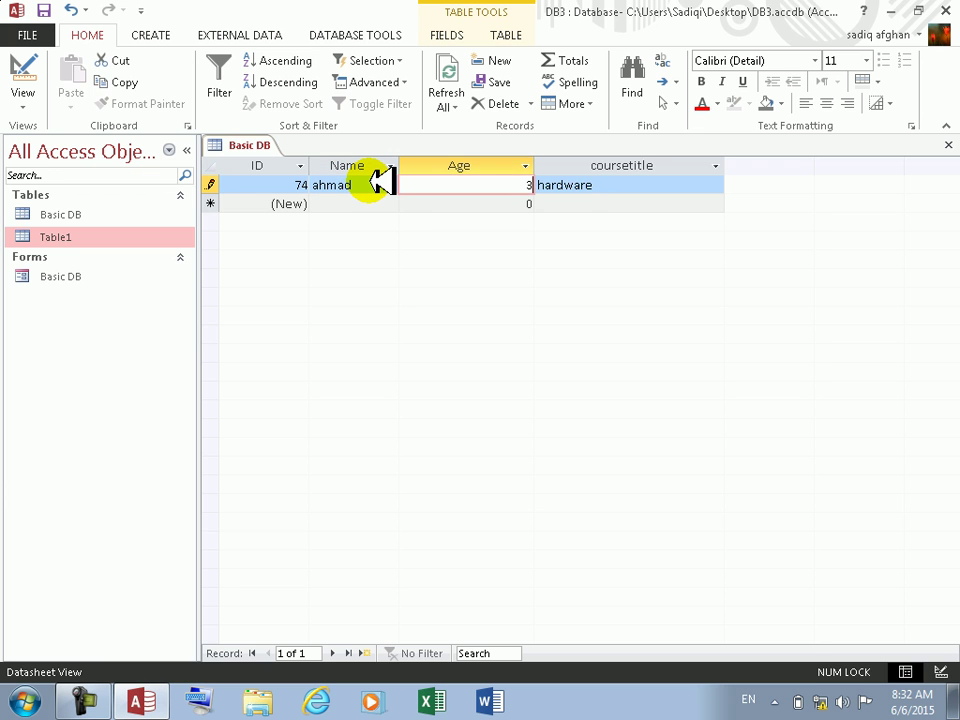
{"action": "type", "text": "3"}
{"action": "key", "text": "Tab"}
{"action": "key", "text": "Tab"}
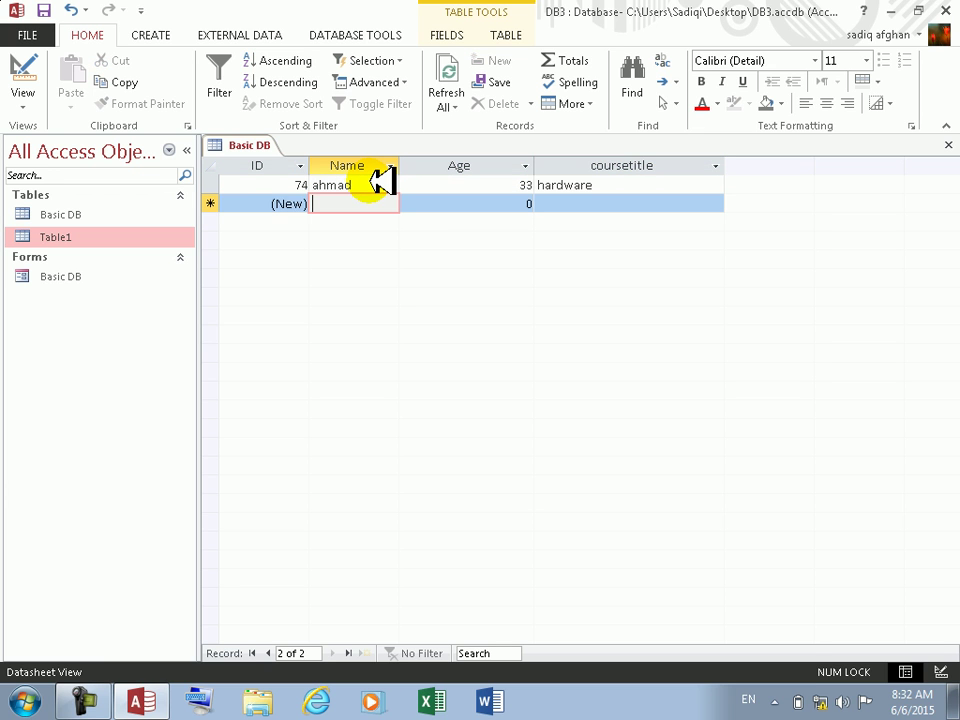
- Add a second record with the person's name, age 36 and windows 7 as coursetitle
{"action": "type", "text": "khalid"}
{"action": "key", "text": "Tab"}
{"action": "type", "text": "33"}
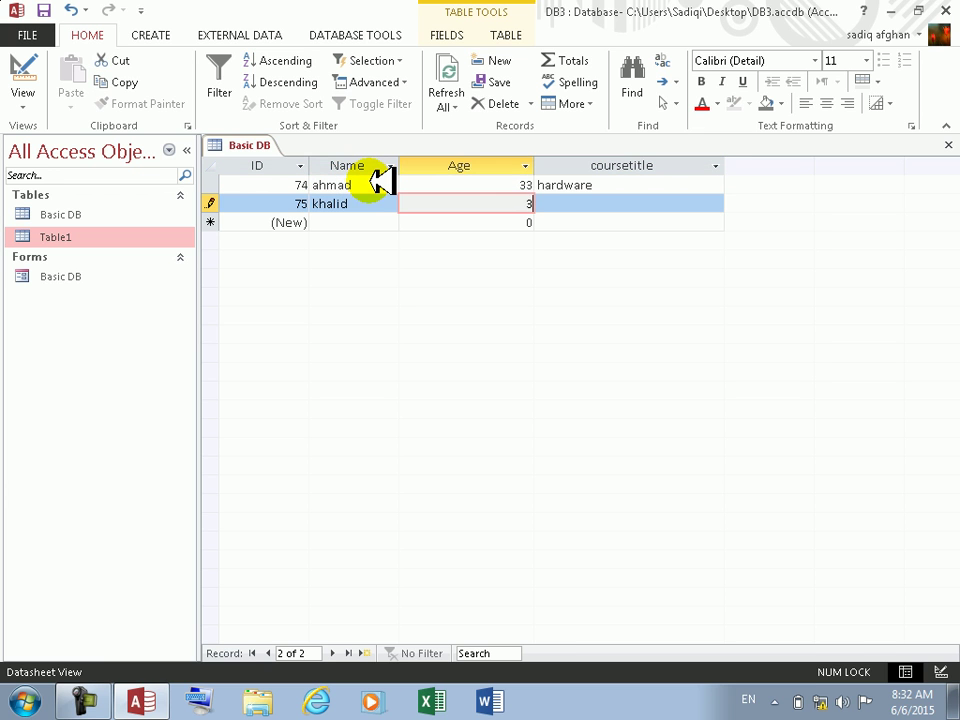
{"action": "key", "text": "Tab"}
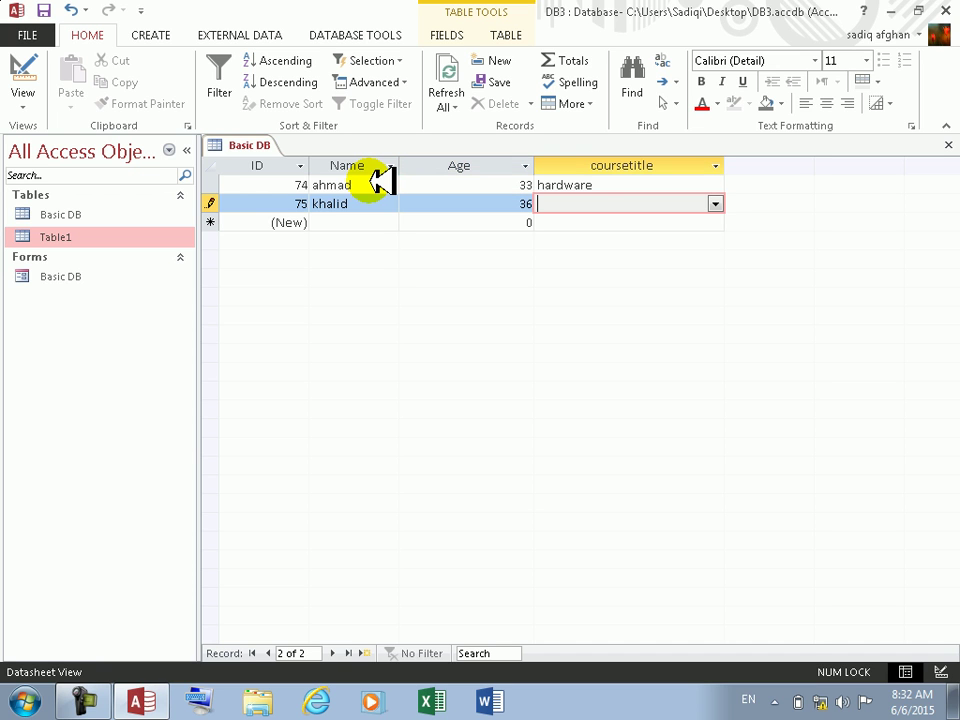
{"action": "type", "text": "windows 7"}
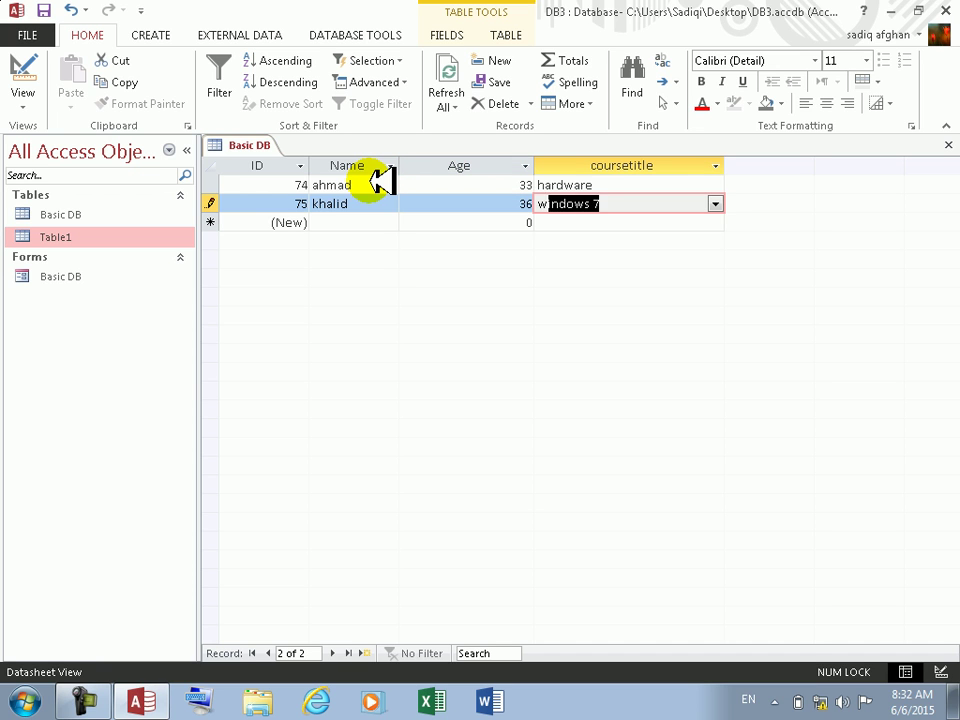
{"action": "key", "text": "Tab"}
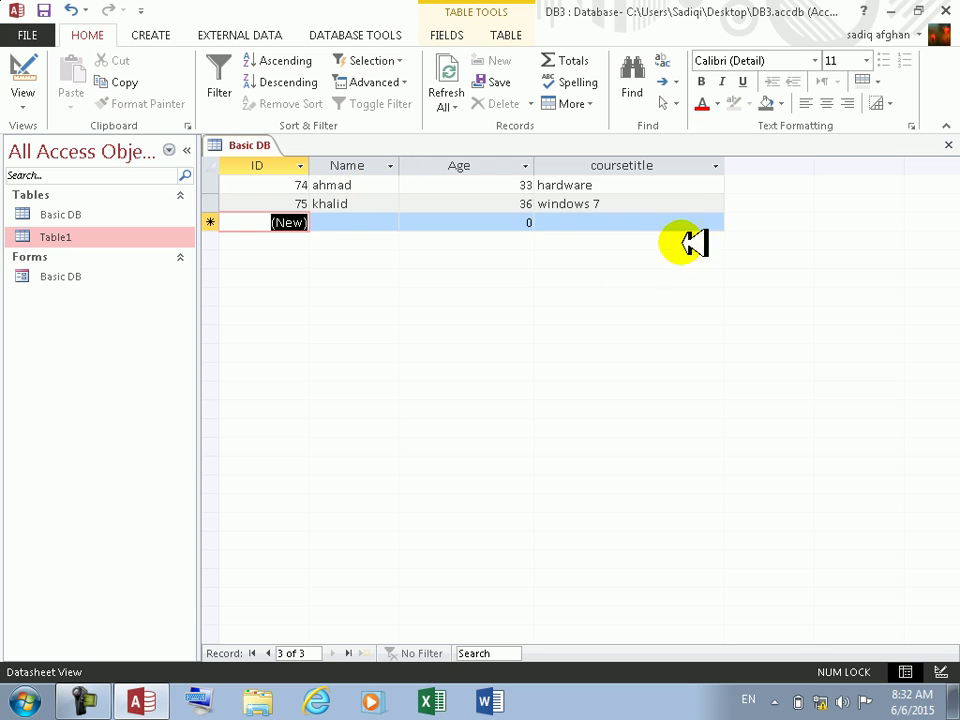
- Examine the course and fee columns offered in the second record's coursetitle list, and look briefly at the table's design view
{"action": "left_click", "coordinate": [716, 206]}
{"action": "left_click", "coordinate": [716, 204]}
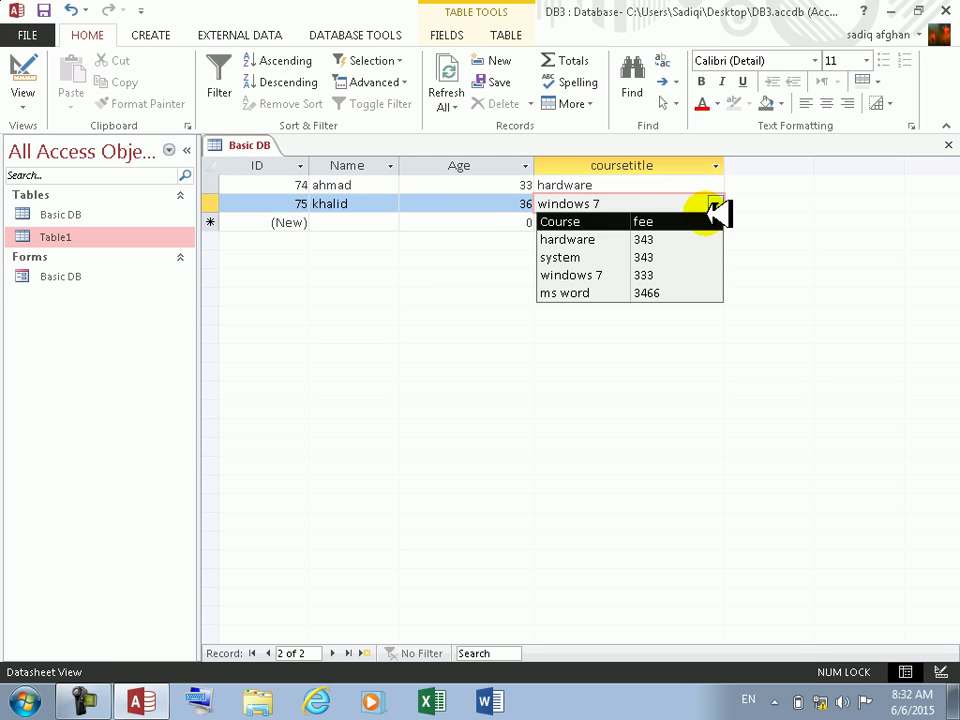
{"action": "left_click", "coordinate": [713, 204]}
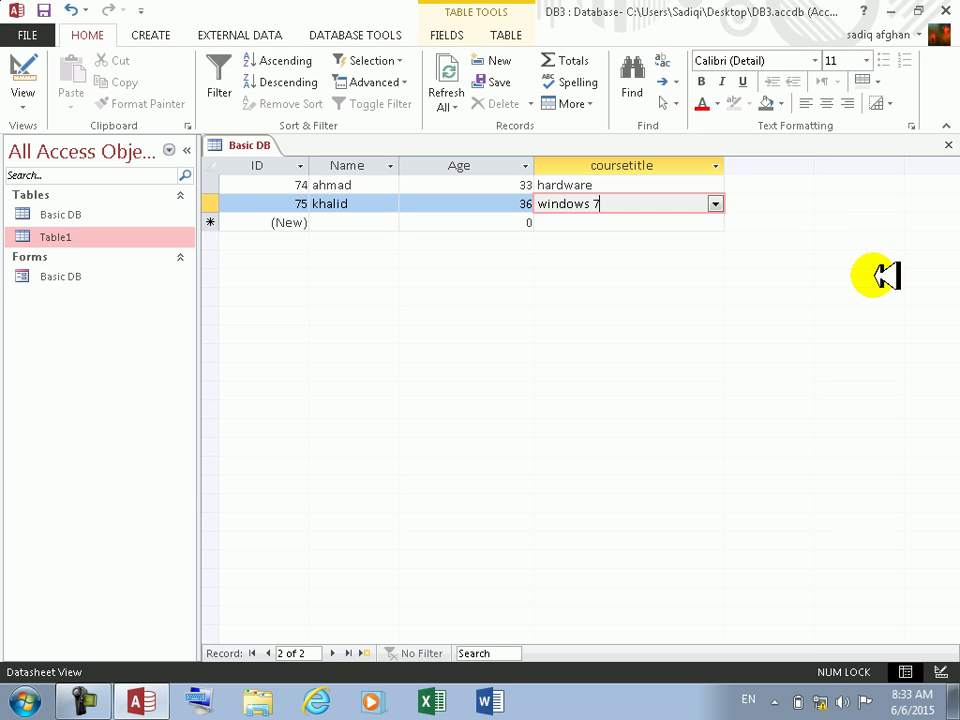
{"action": "left_click", "coordinate": [455, 203]}
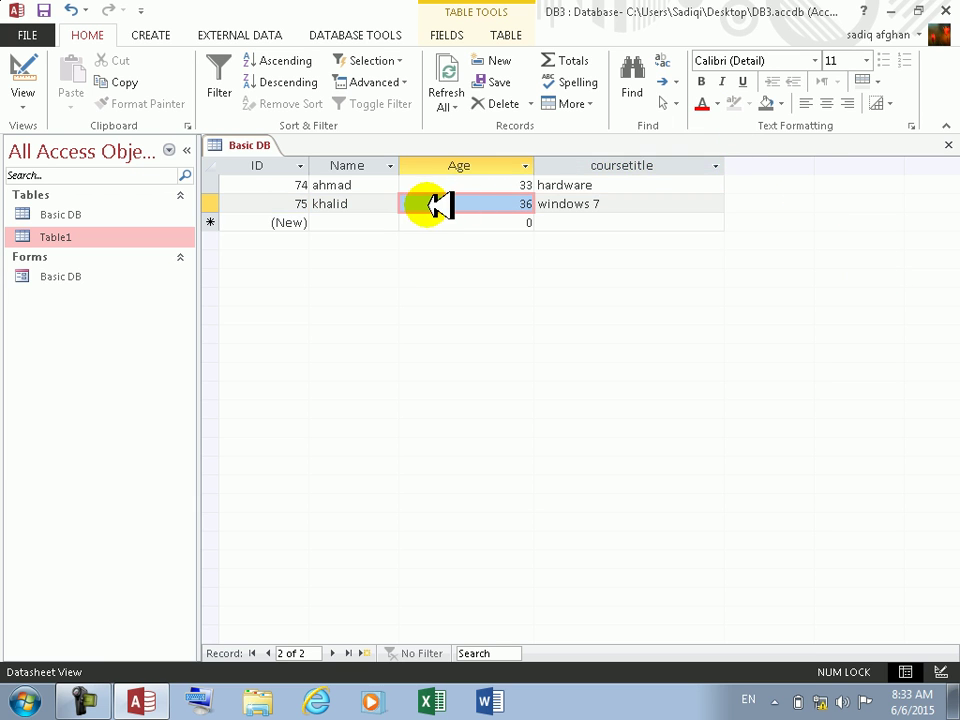
{"action": "left_click", "coordinate": [24, 70]}
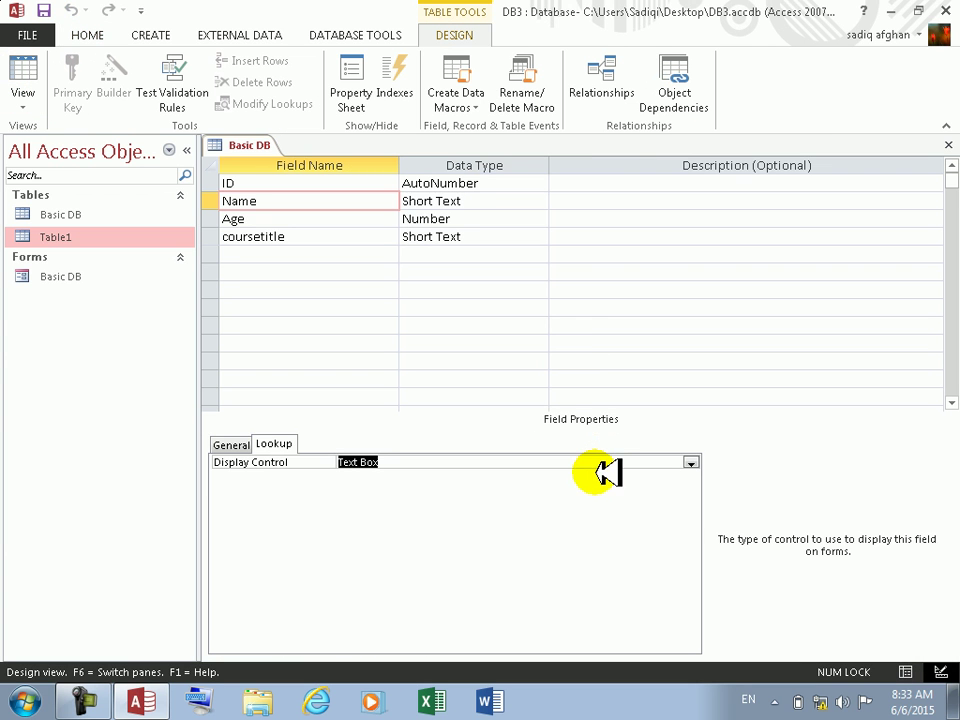
{"action": "left_click", "coordinate": [24, 70]}
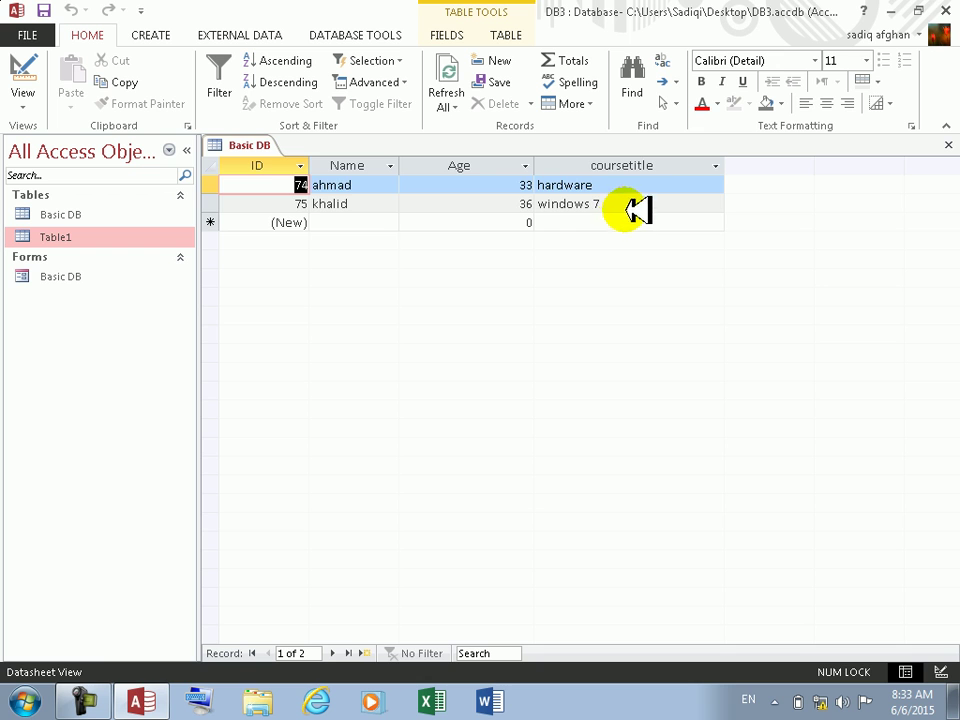
- Change the second record's coursetitle to hardware, commit the record and return the table to design view
{"action": "left_click", "coordinate": [635, 205]}
{"action": "left_click", "coordinate": [722, 208]}
{"action": "left_click", "coordinate": [713, 204]}
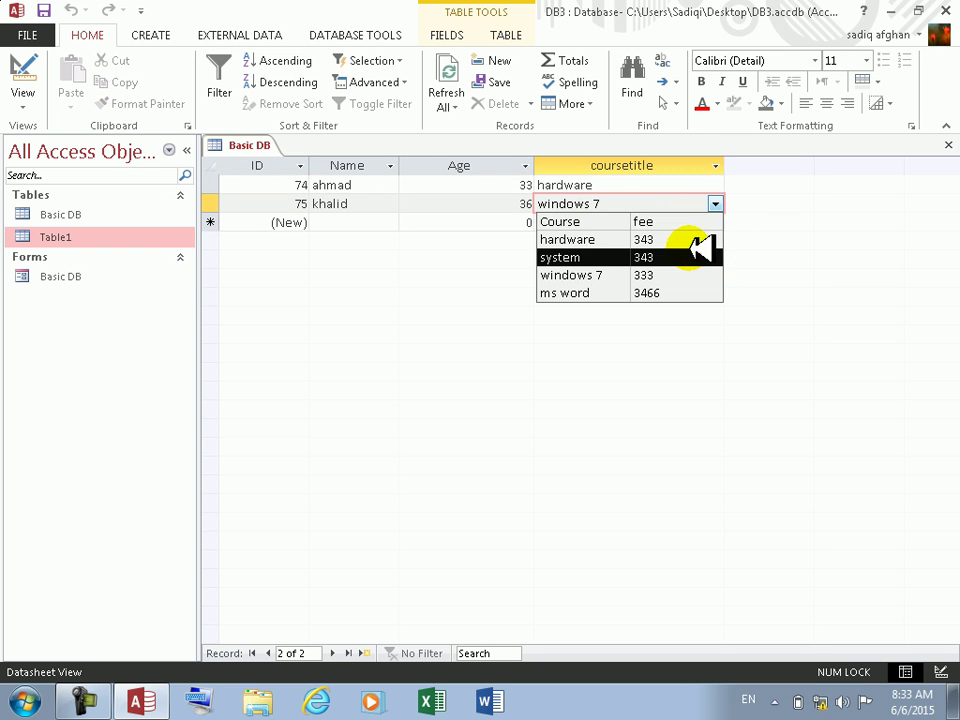
{"action": "left_click", "coordinate": [657, 238]}
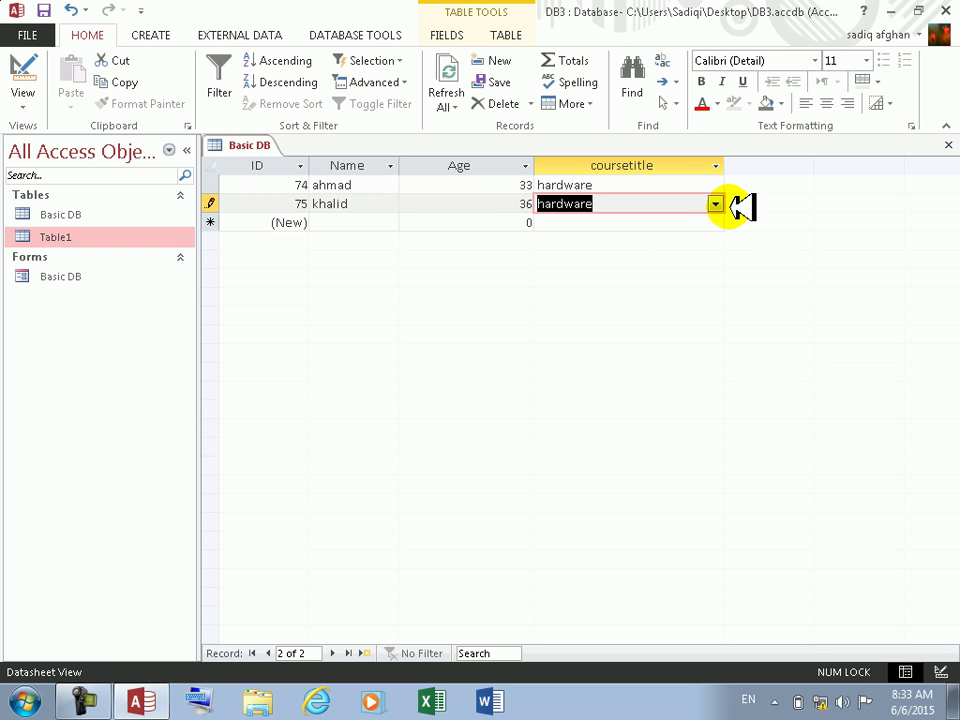
{"action": "left_click", "coordinate": [716, 204]}
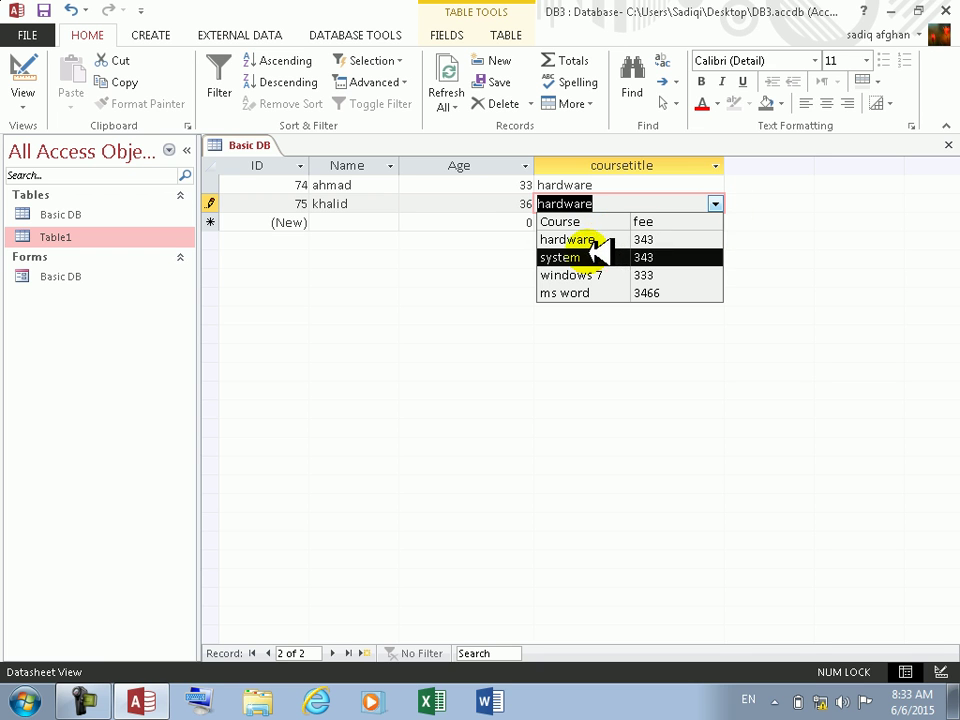
{"action": "left_click", "coordinate": [612, 188]}
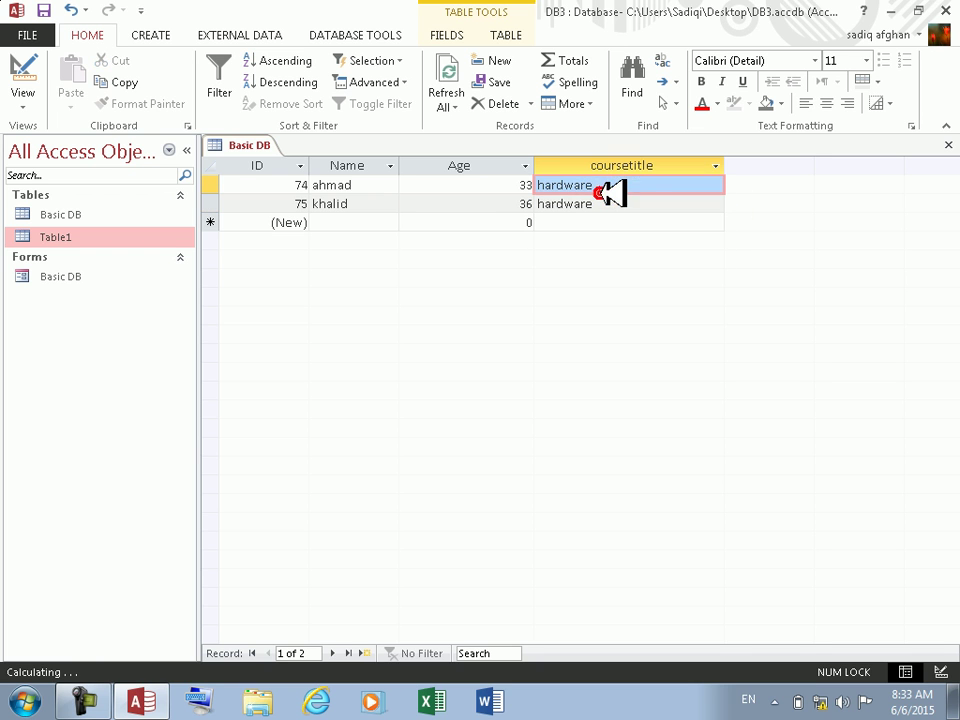
{"action": "left_click", "coordinate": [25, 70]}
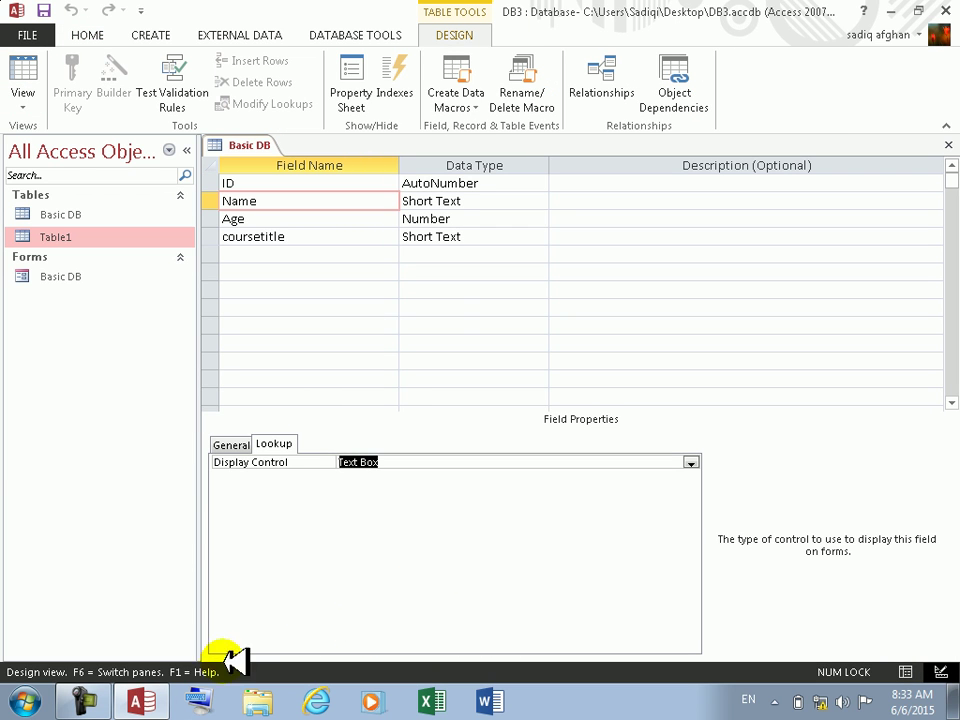
{"action": "left_click", "coordinate": [90, 699]}
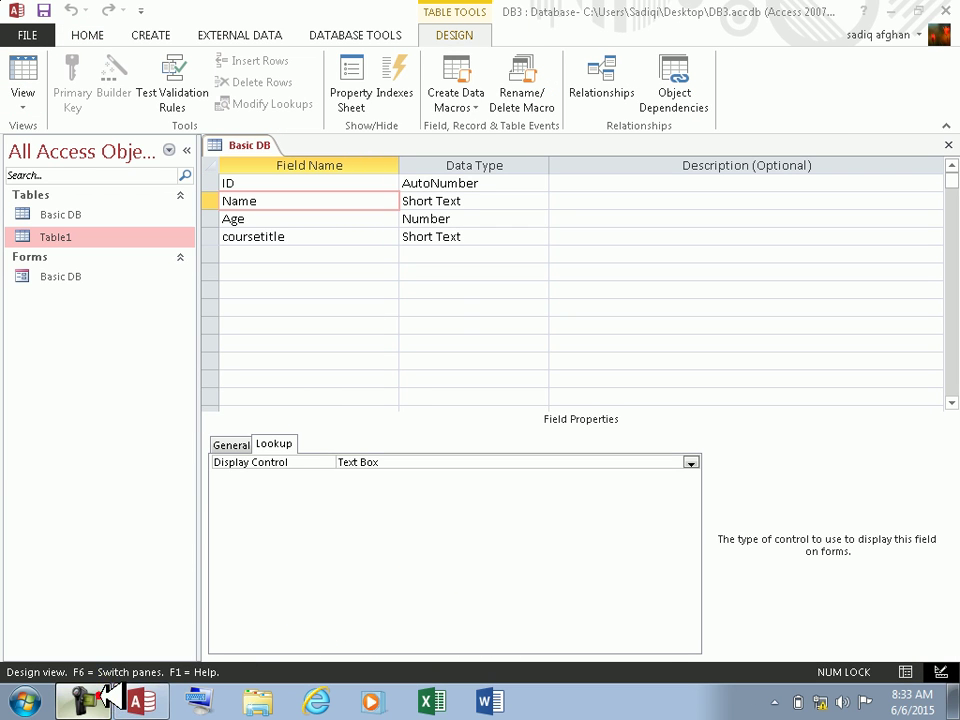
{"action": "left_click", "coordinate": [878, 615]}
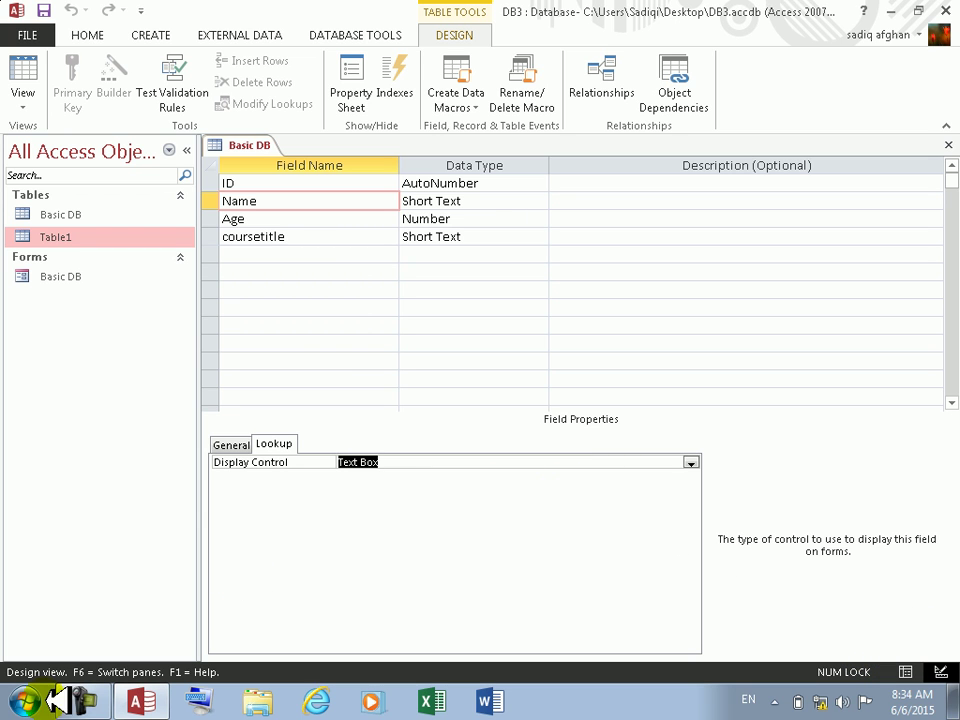
{"action": "left_click", "coordinate": [84, 700]}
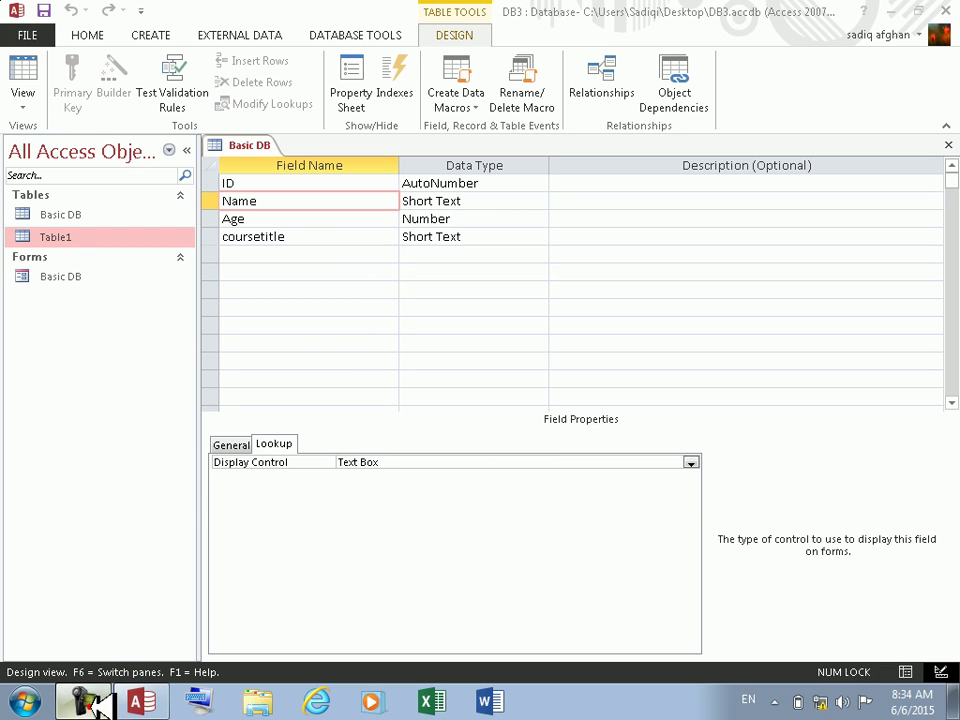
{"action": "left_click", "coordinate": [924, 563]}
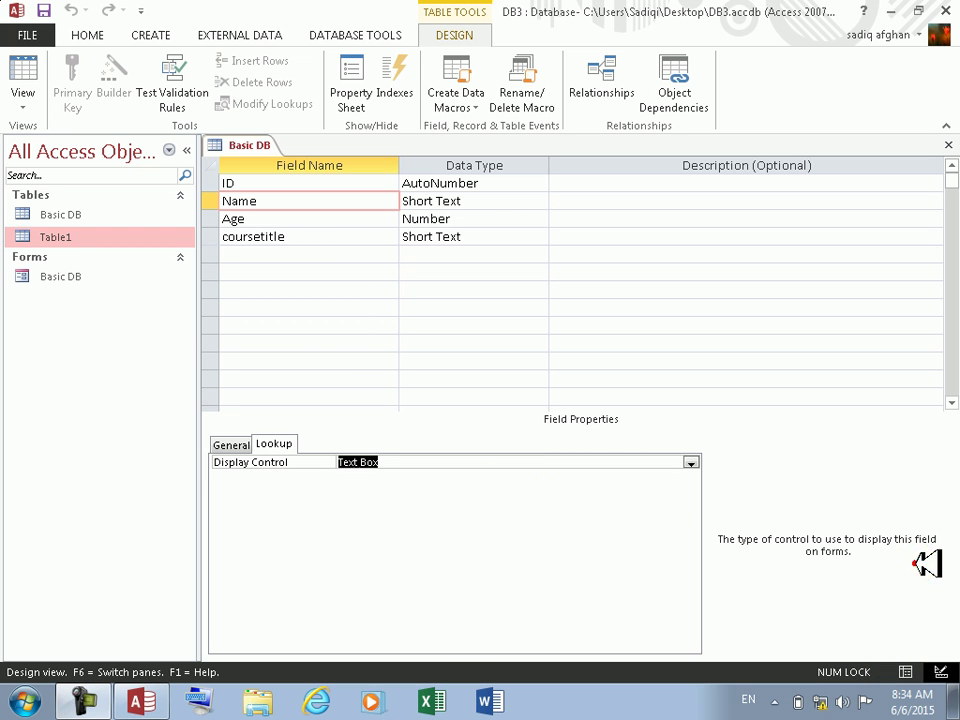
- Set the coursetitle field's Bound Column to 2, save the Basic DB table and show it in datasheet view
{"action": "left_click", "coordinate": [261, 237]}
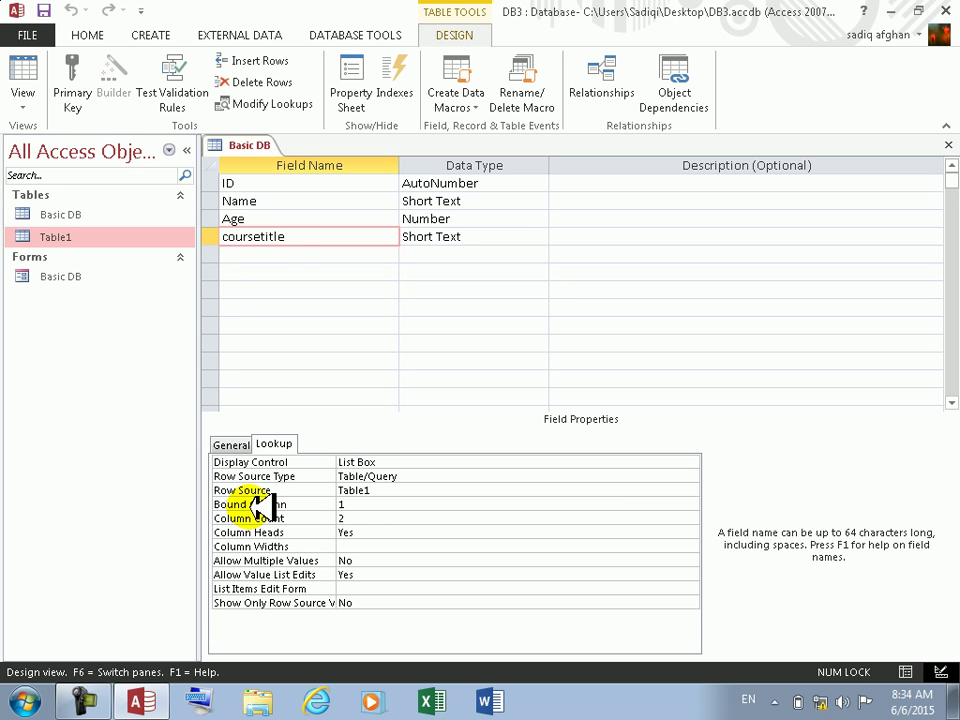
{"action": "left_click", "coordinate": [367, 505]}
{"action": "left_click", "coordinate": [372, 507]}
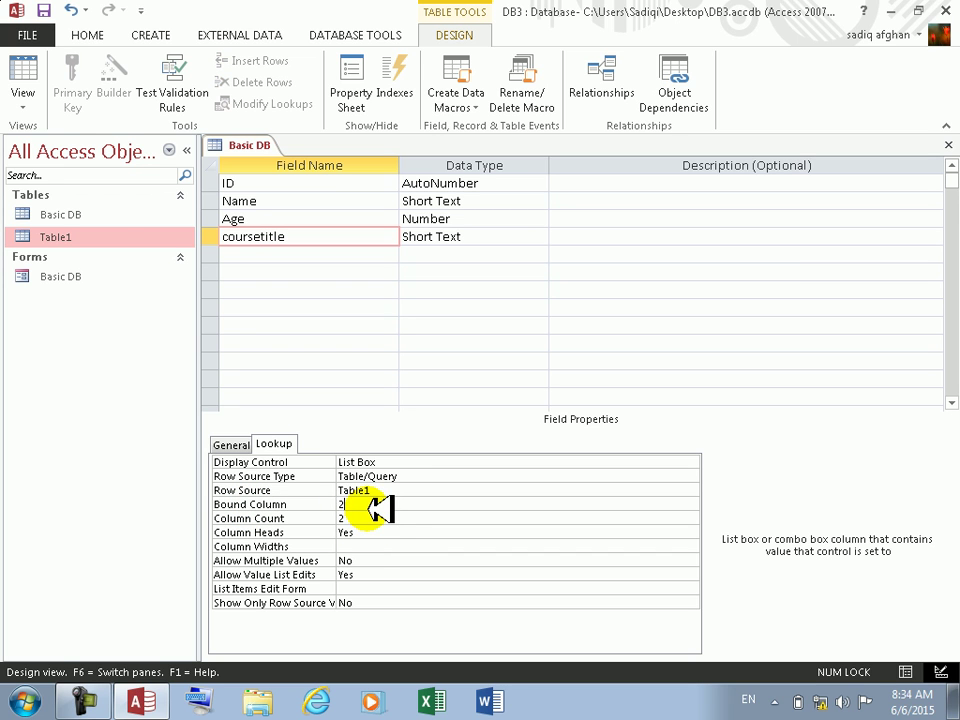
{"action": "type", "text": "2"}
{"action": "left_click", "coordinate": [377, 517]}
{"action": "left_click", "coordinate": [30, 66]}
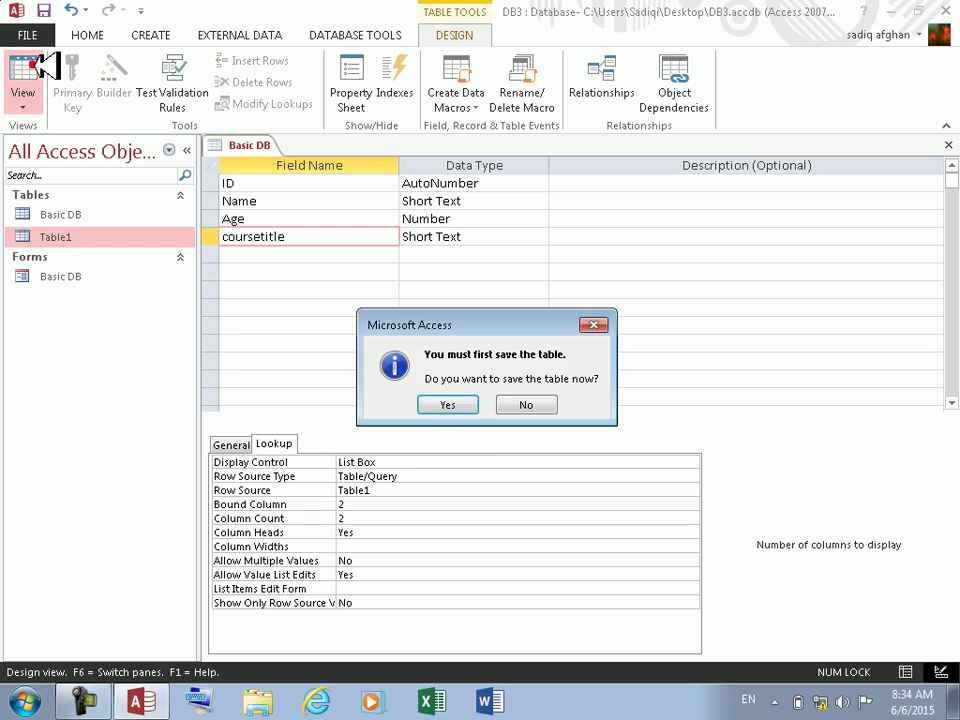
{"action": "left_click", "coordinate": [446, 402]}
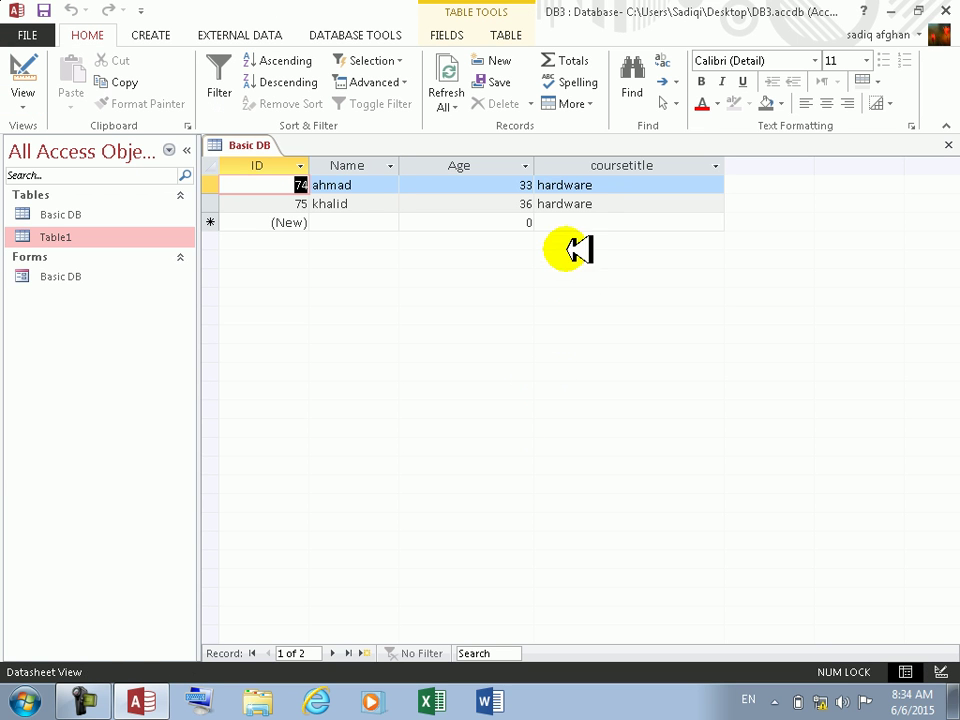
- Choose hardware again as the second record's coursetitle, and check the field's Bound Column setting in design view
{"action": "left_click", "coordinate": [576, 200]}
{"action": "left_click", "coordinate": [714, 204]}
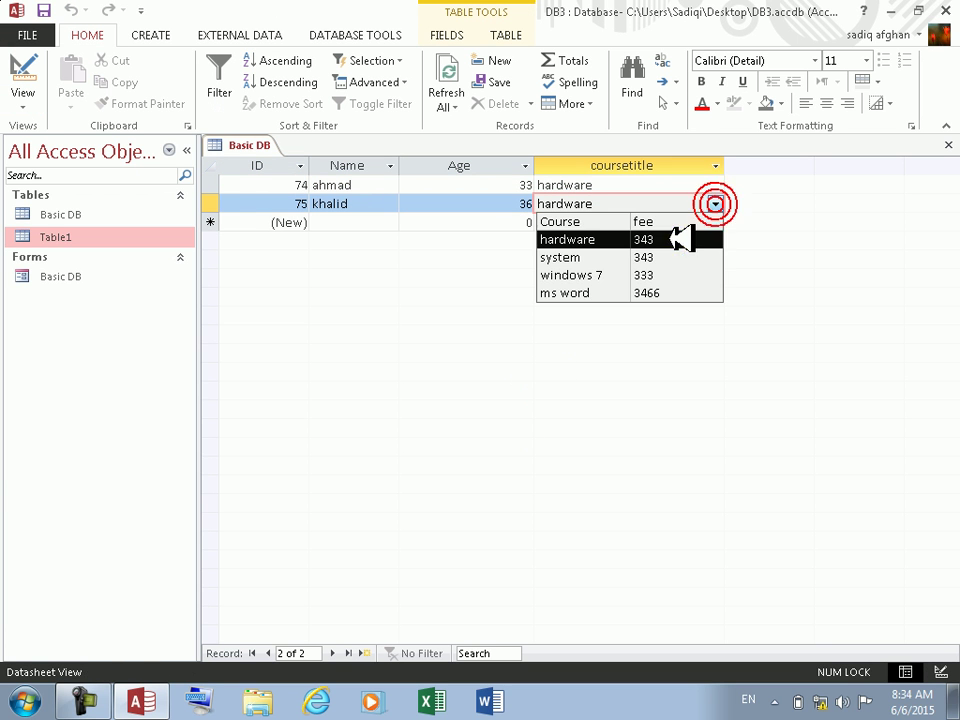
{"action": "left_click", "coordinate": [677, 237]}
{"action": "left_click", "coordinate": [612, 185]}
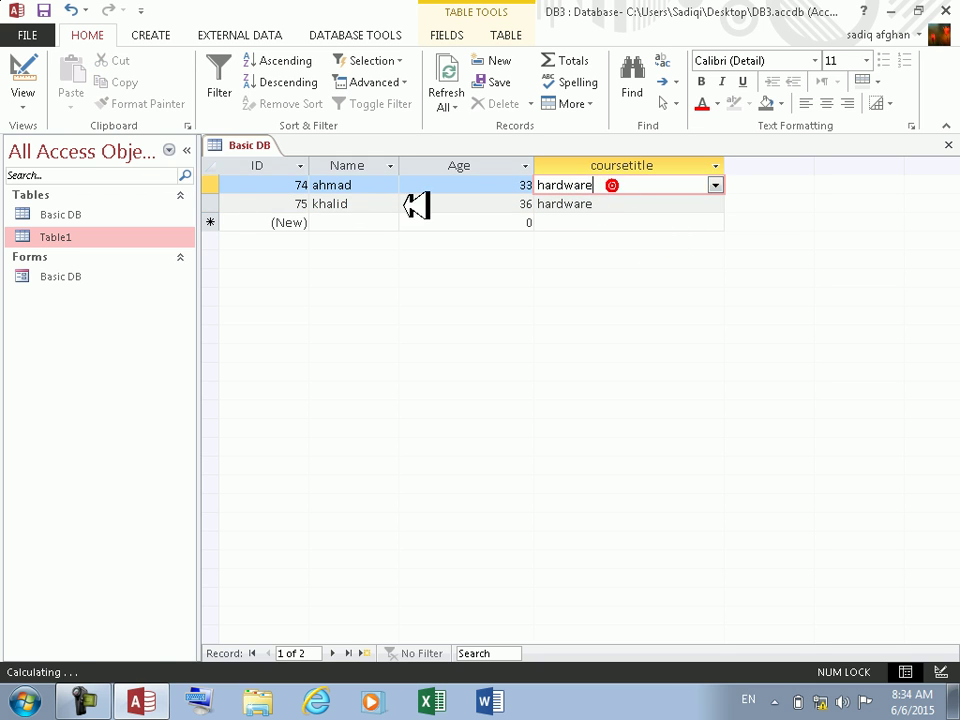
{"action": "left_click", "coordinate": [35, 66]}
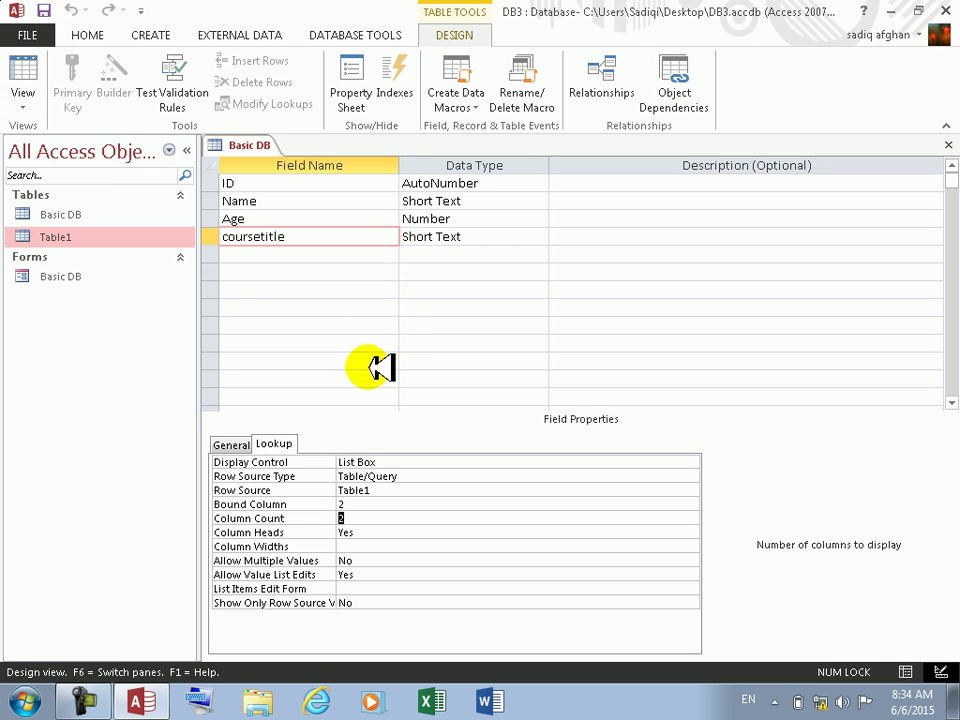
{"action": "left_click", "coordinate": [425, 240]}
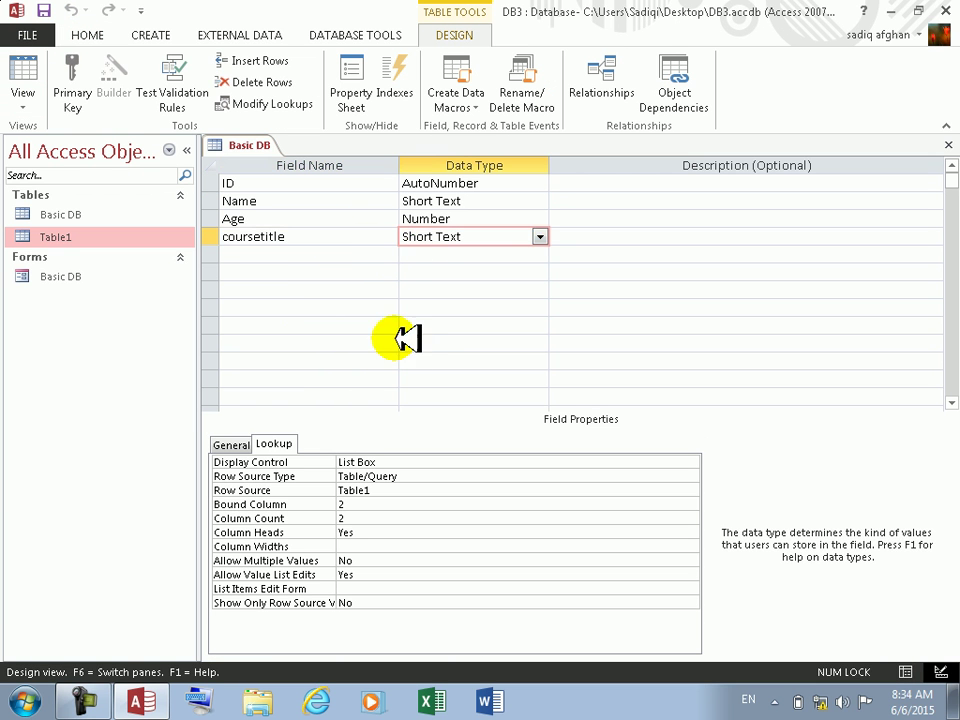
{"action": "left_click", "coordinate": [350, 507]}
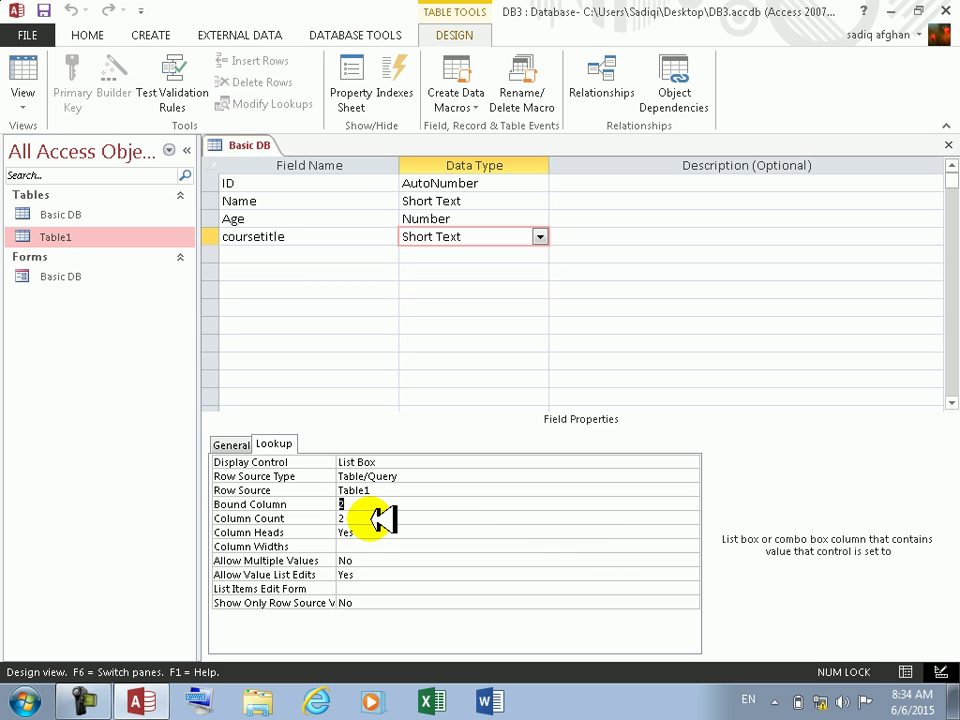
- Delete both existing records from the Basic DB datasheet
{"action": "left_click", "coordinate": [21, 66]}
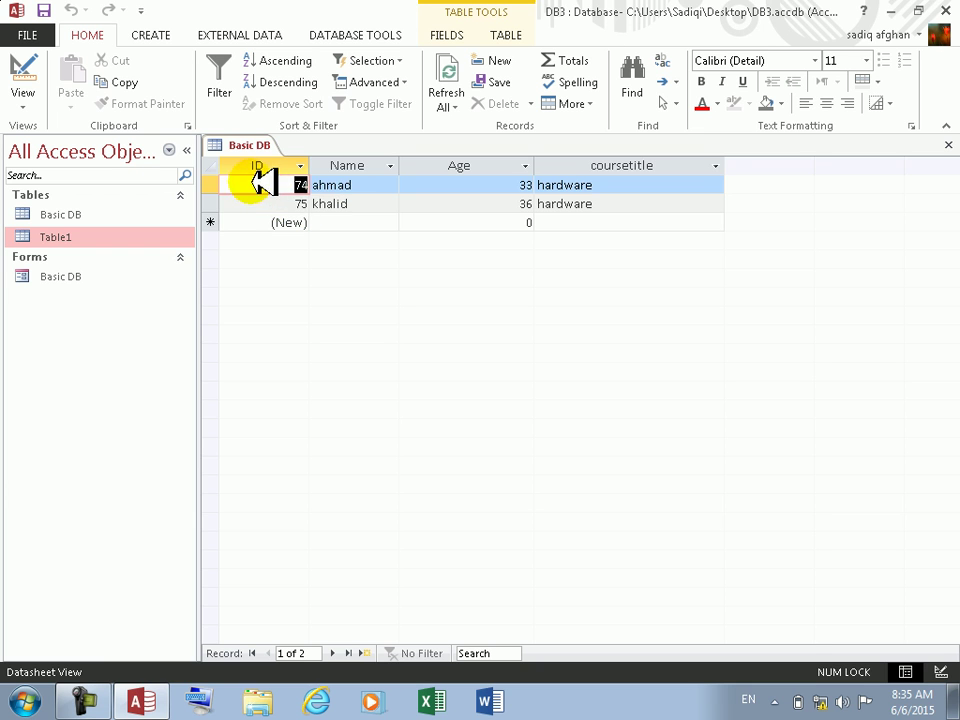
{"action": "left_click_drag", "start_coordinate": [210, 186], "coordinate": [218, 208]}
{"action": "key", "text": "Delete"}
{"action": "key", "text": "Return"}
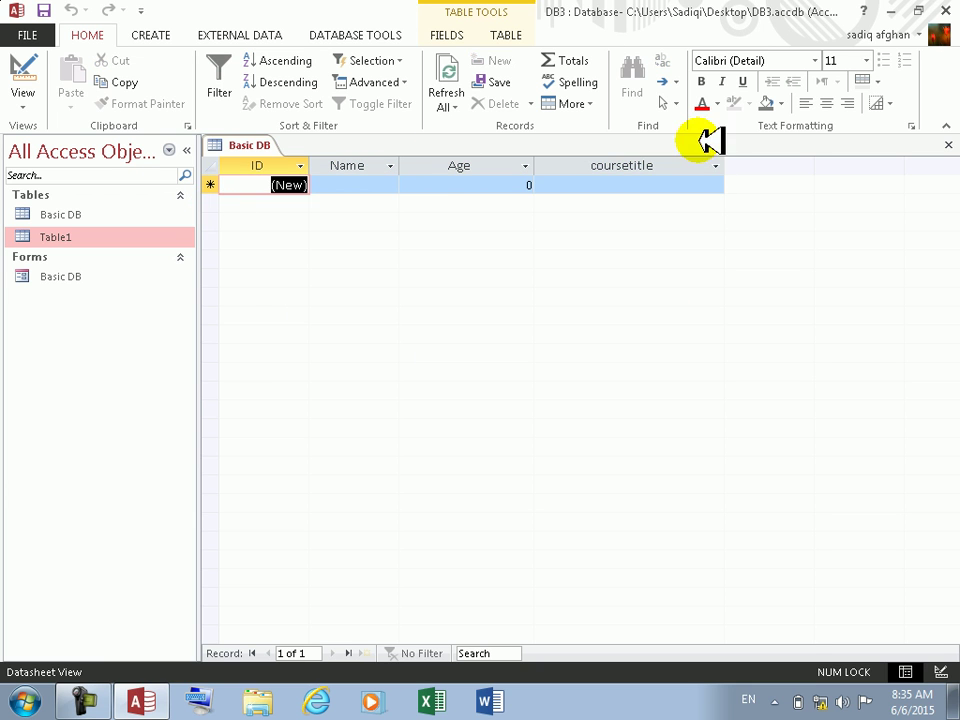
- Add a new record with the person's name, age 34 and hardware as coursetitle
{"action": "left_click", "coordinate": [405, 184]}
{"action": "left_click", "coordinate": [388, 184]}
{"action": "type", "text": "khan"}
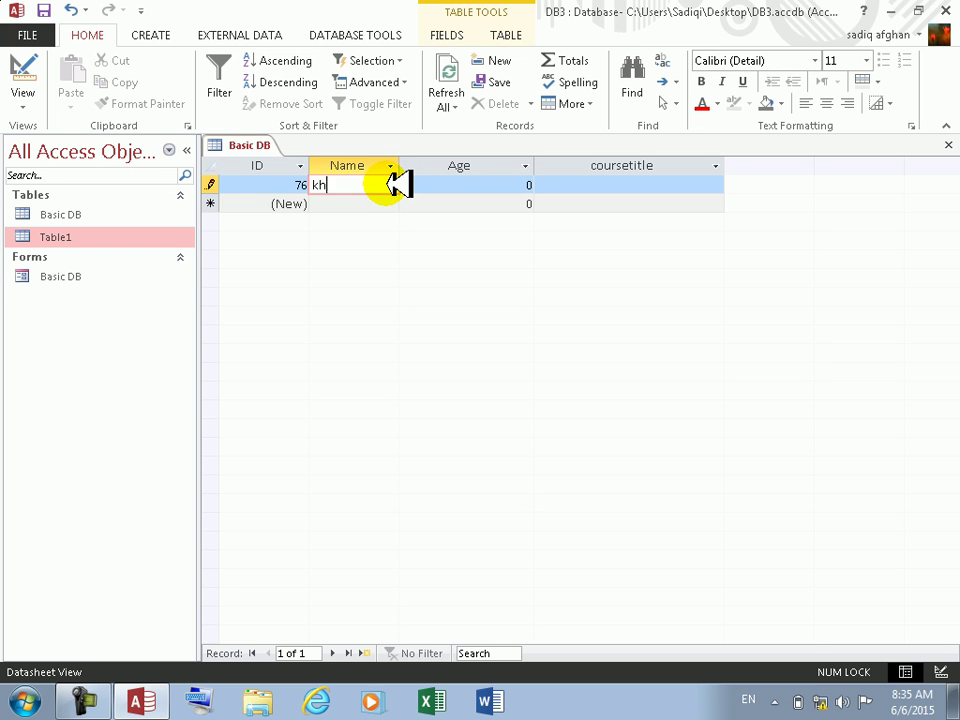
{"action": "key", "text": "Tab"}
{"action": "key", "text": "Tab"}
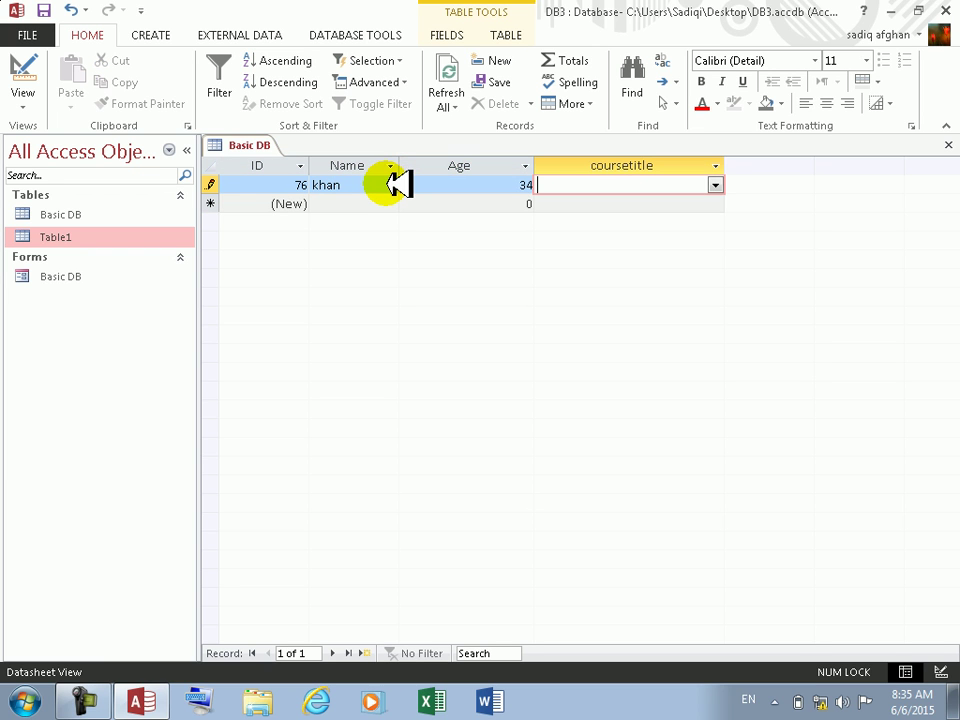
{"action": "left_click", "coordinate": [715, 185]}
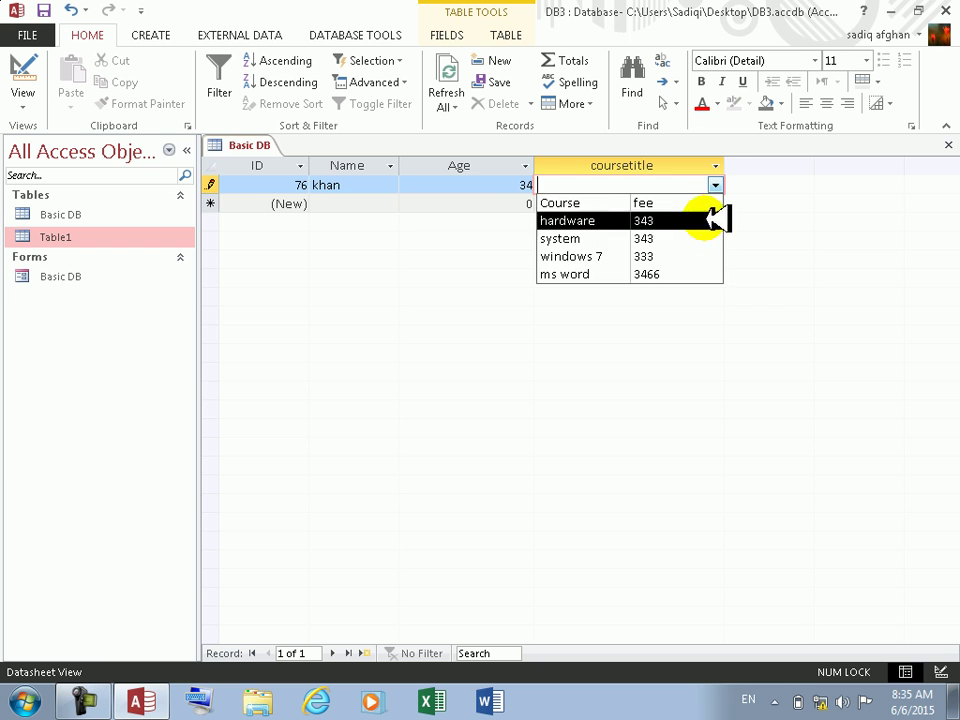
{"action": "left_click", "coordinate": [697, 222]}
- Start a second record with only hardware chosen as its coursetitle
{"action": "left_click", "coordinate": [676, 204]}
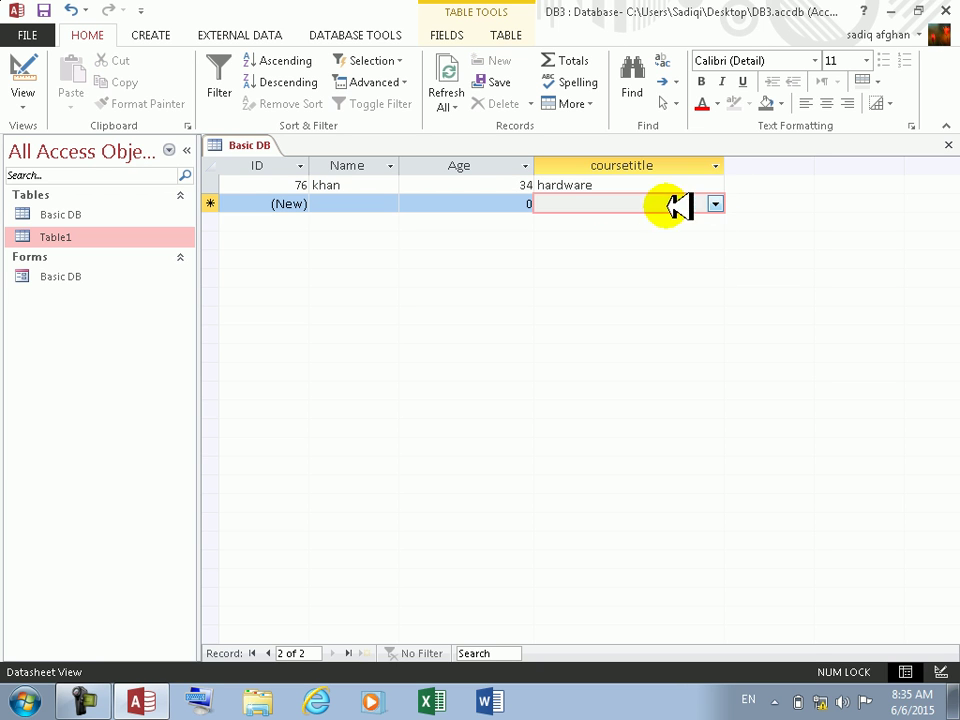
{"action": "left_click", "coordinate": [720, 205]}
{"action": "left_click", "coordinate": [639, 236]}
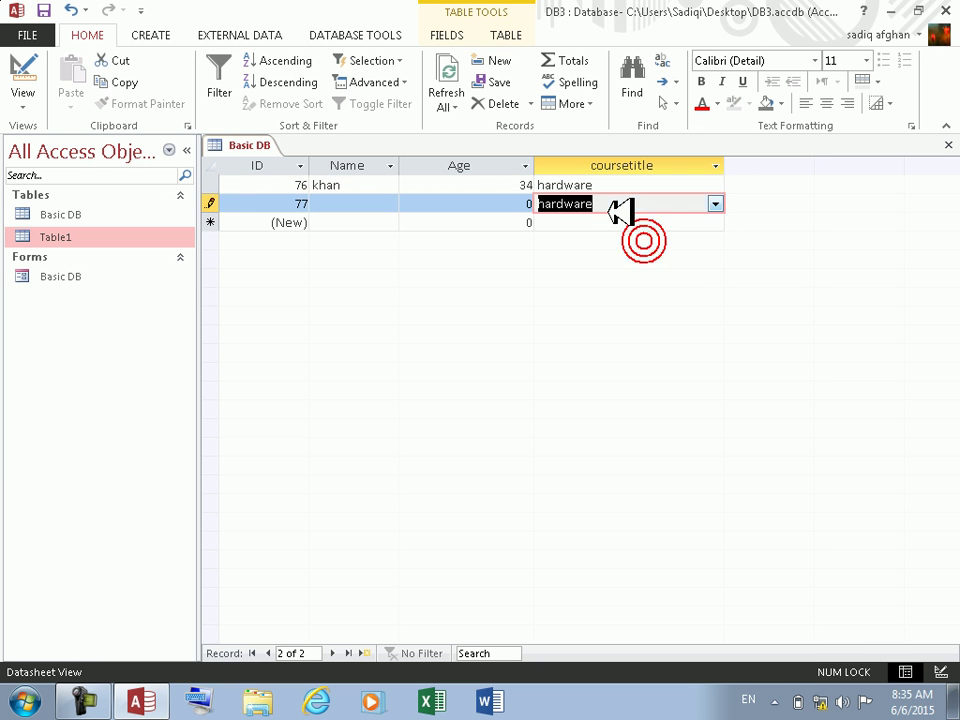
{"action": "left_click", "coordinate": [607, 212]}
- Set coursetitle's Bound Column to 3, save the table and check the first record's coursetitle in datasheet view
{"action": "left_click", "coordinate": [24, 78]}
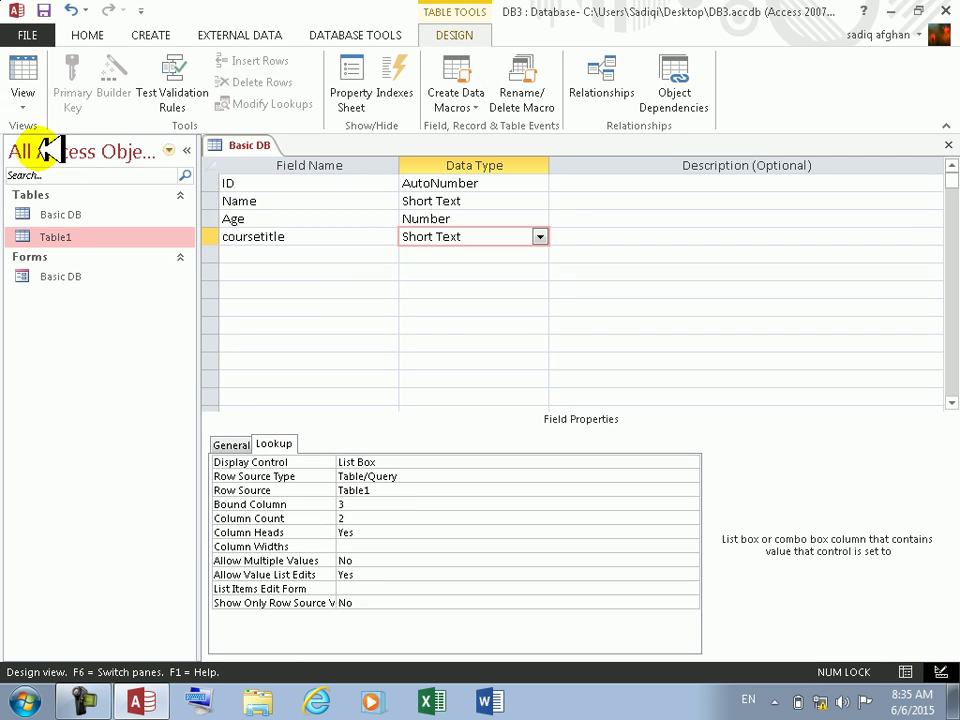
{"action": "left_click", "coordinate": [23, 78]}
{"action": "left_click", "coordinate": [447, 404]}
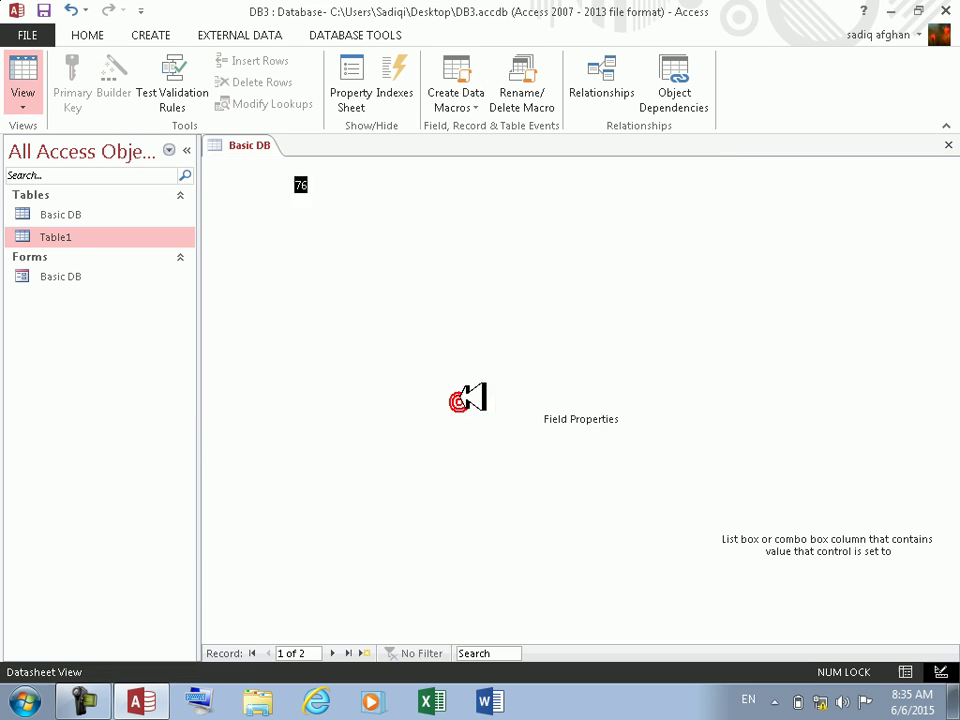
{"action": "left_click", "coordinate": [625, 188]}
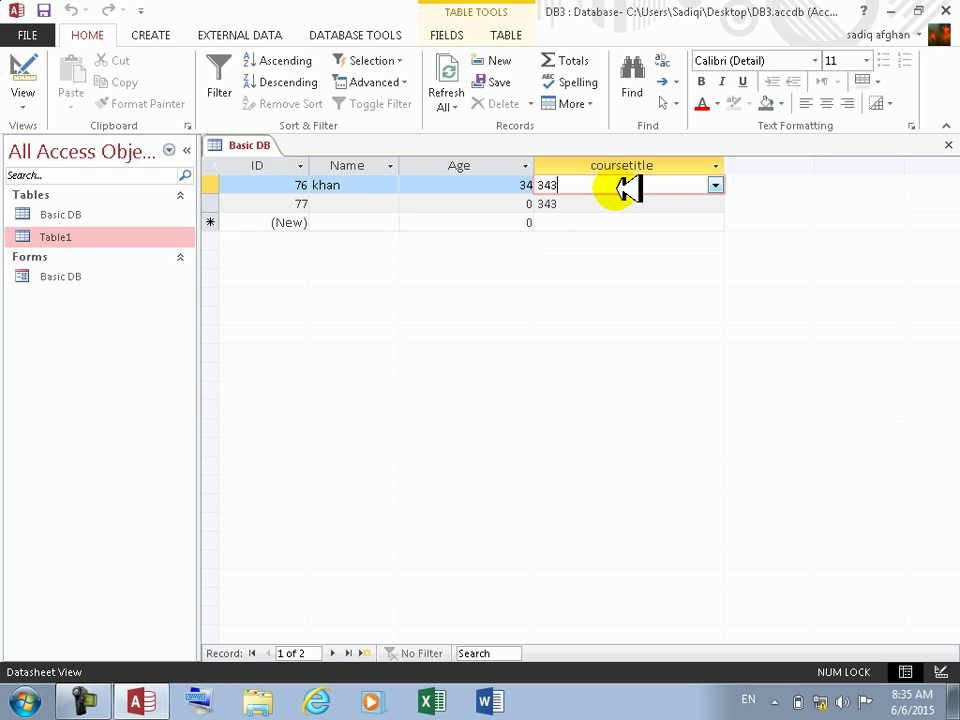
- Set coursetitle's Bound Column to 1 in design view, save the table and return to datasheet view
{"action": "left_click", "coordinate": [22, 68]}
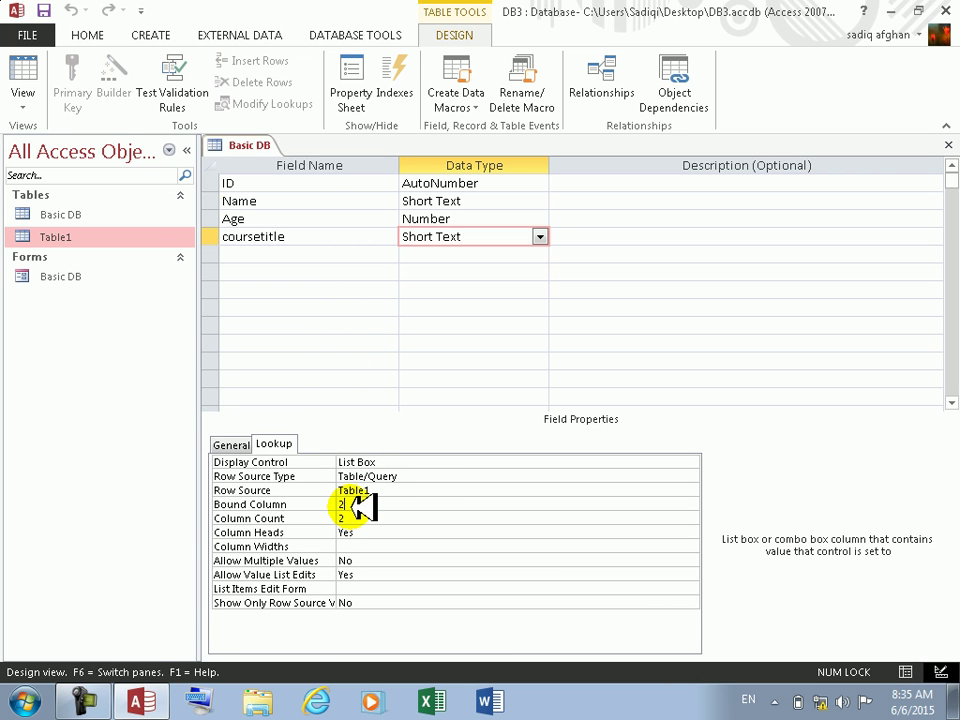
{"action": "key", "text": "BackSpace"}
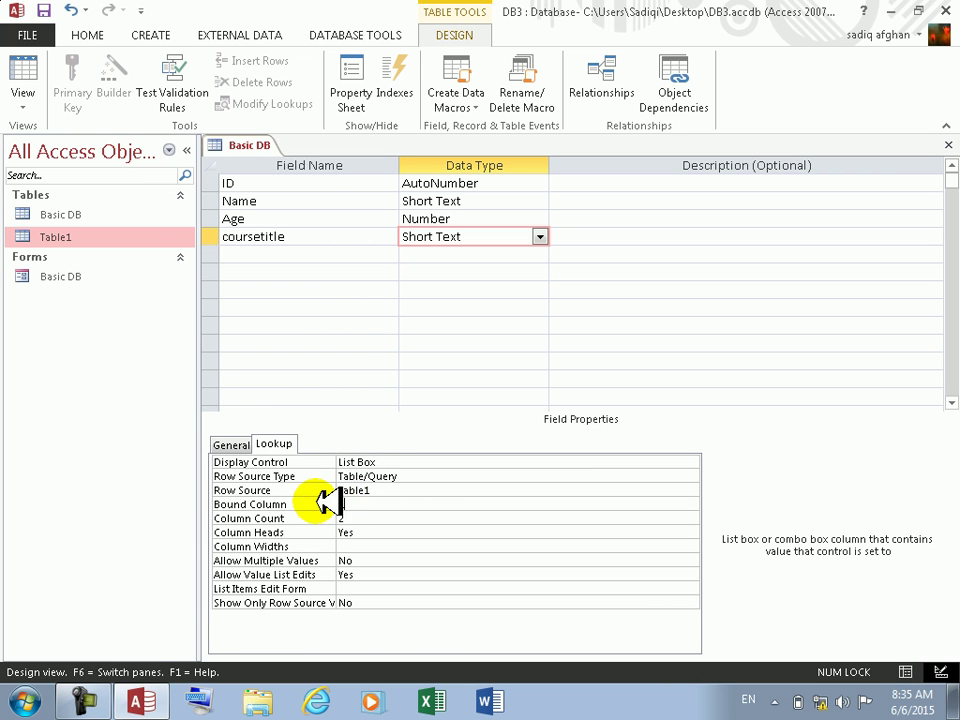
{"action": "type", "text": "1"}
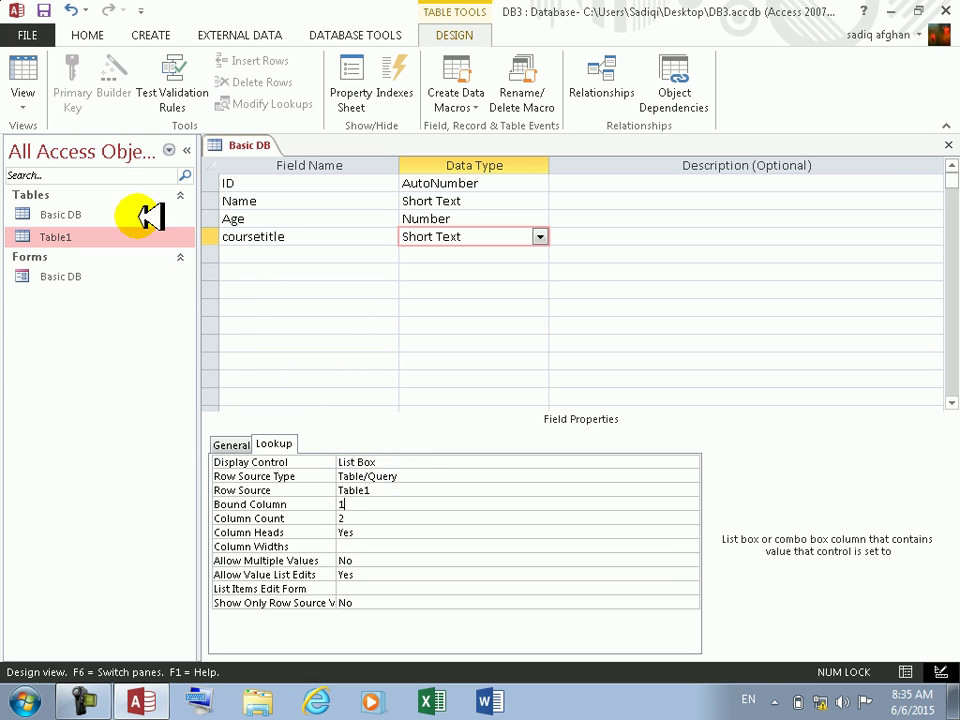
{"action": "left_click", "coordinate": [25, 60]}
{"action": "left_click", "coordinate": [452, 405]}
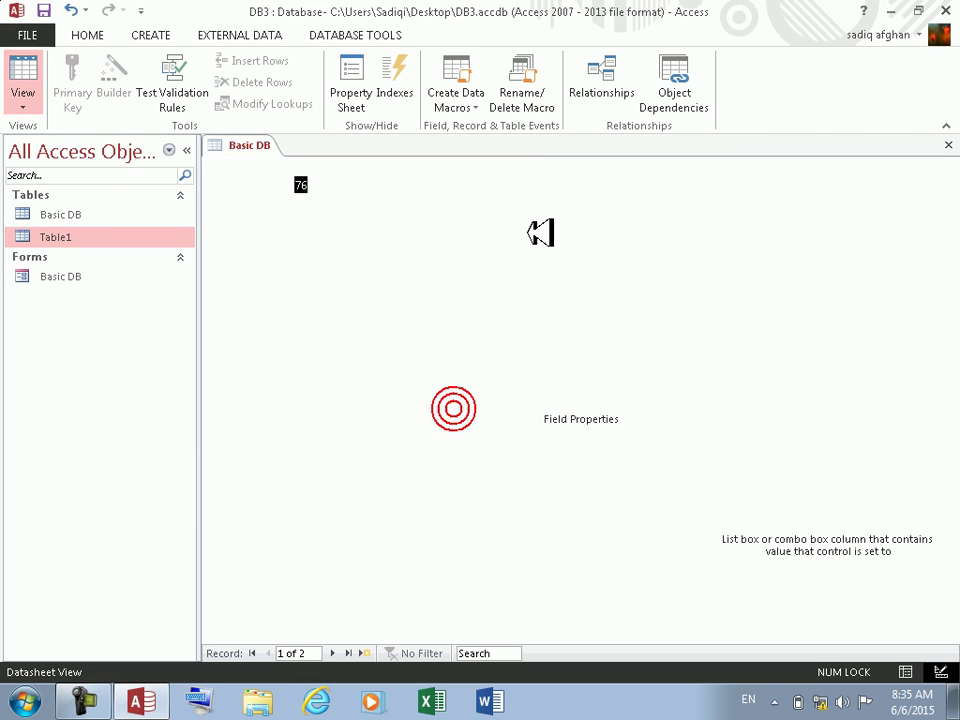
- Change the first record's coursetitle to hardware and commit the record
{"action": "left_click", "coordinate": [612, 188]}
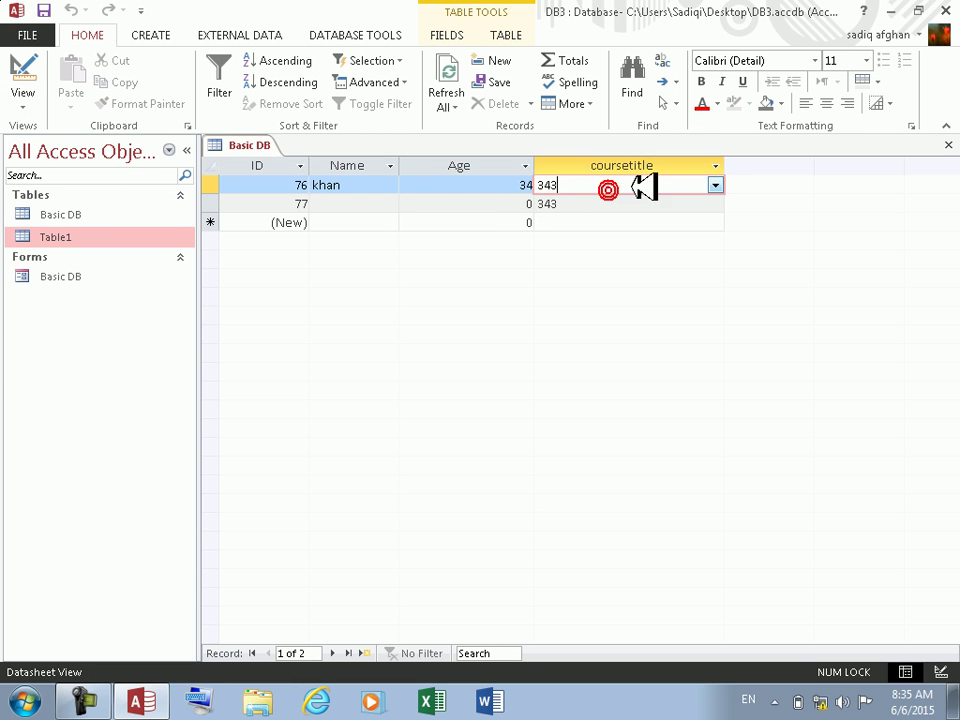
{"action": "left_click", "coordinate": [715, 186]}
{"action": "left_click", "coordinate": [602, 216]}
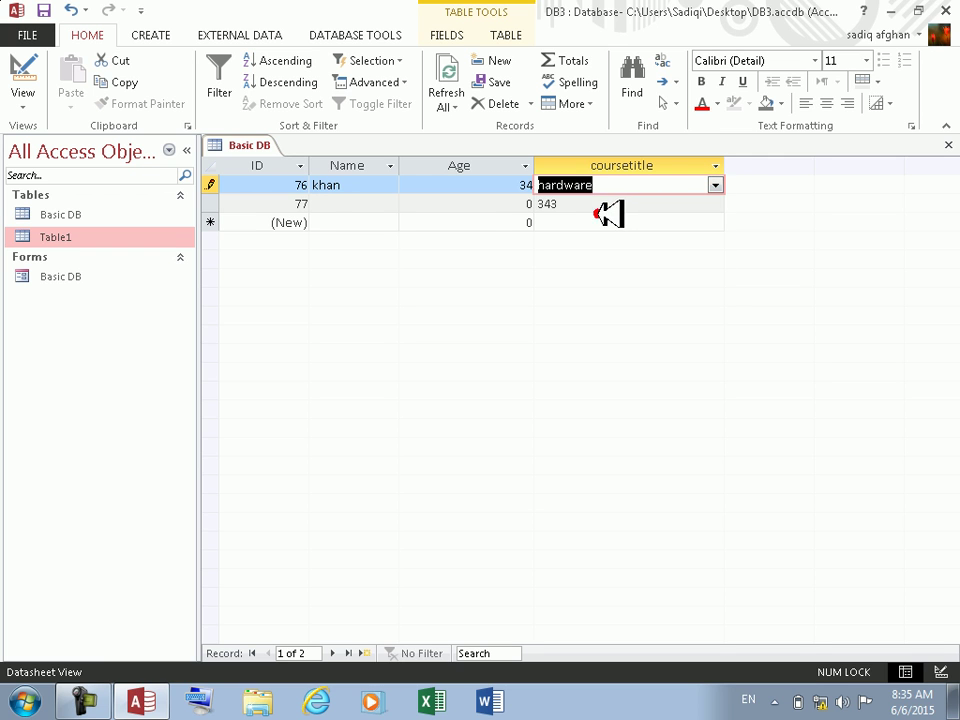
{"action": "left_click", "coordinate": [578, 207]}
{"action": "key", "text": "Down"}
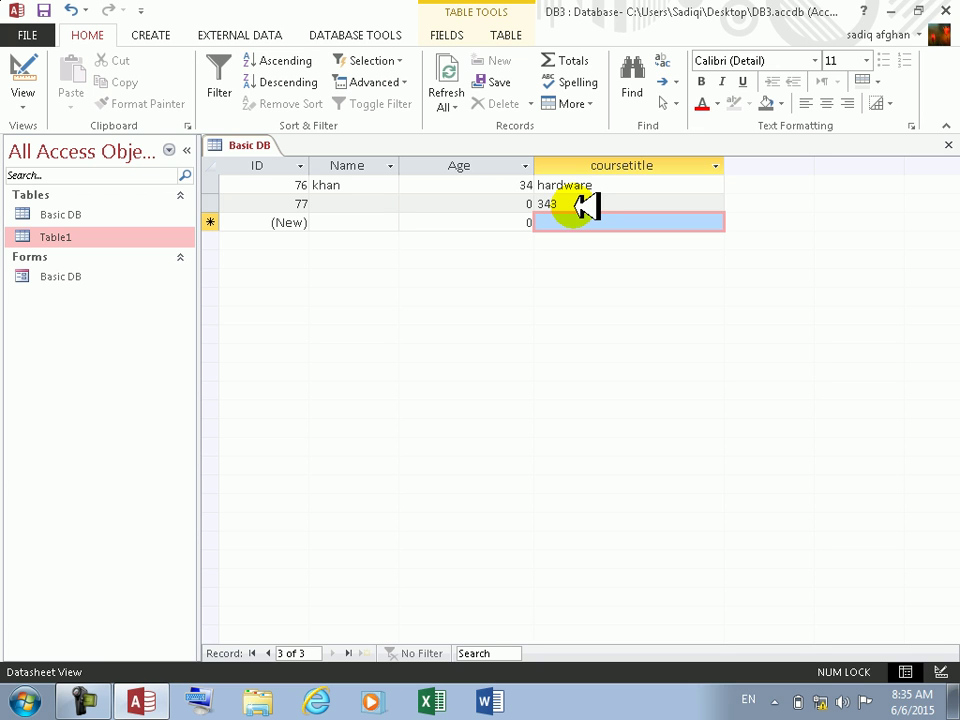
- Close and reopen the Basic DB table, view the first record's coursetitle list, and close the table
{"action": "left_click", "coordinate": [948, 145]}
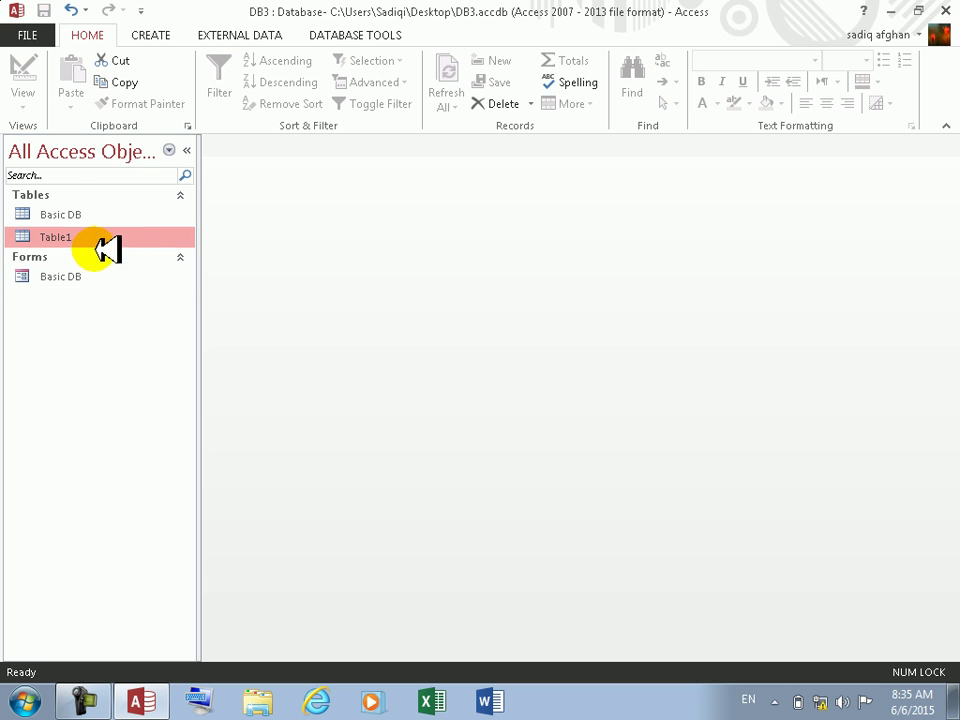
{"action": "left_click", "coordinate": [97, 215]}
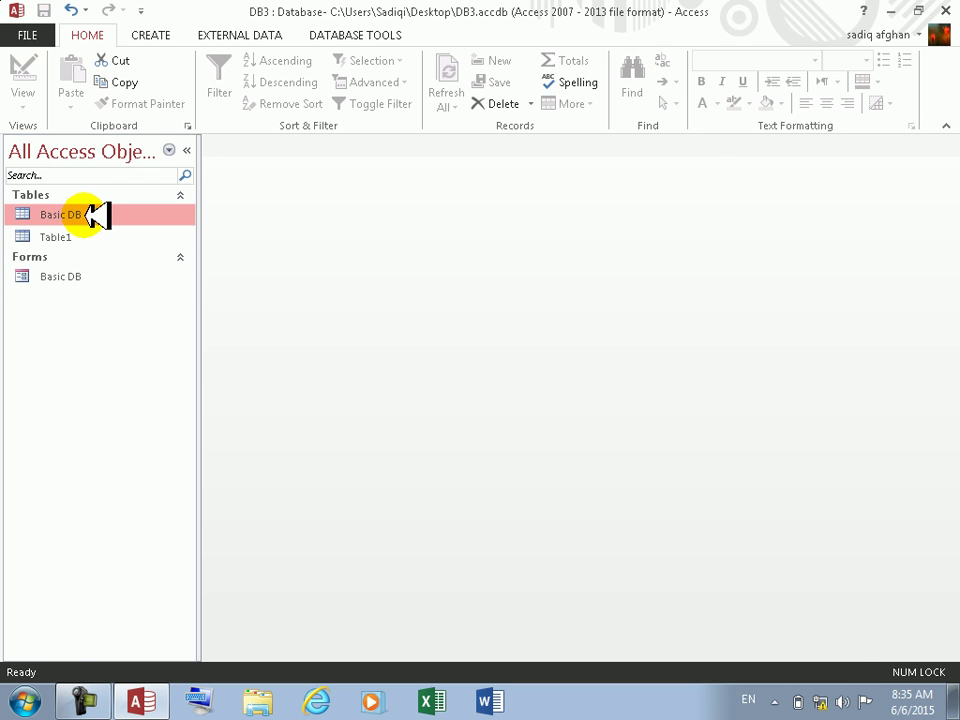
{"action": "left_click", "coordinate": [645, 188]}
{"action": "left_click", "coordinate": [716, 185]}
{"action": "left_click", "coordinate": [716, 185]}
{"action": "left_click", "coordinate": [949, 145]}
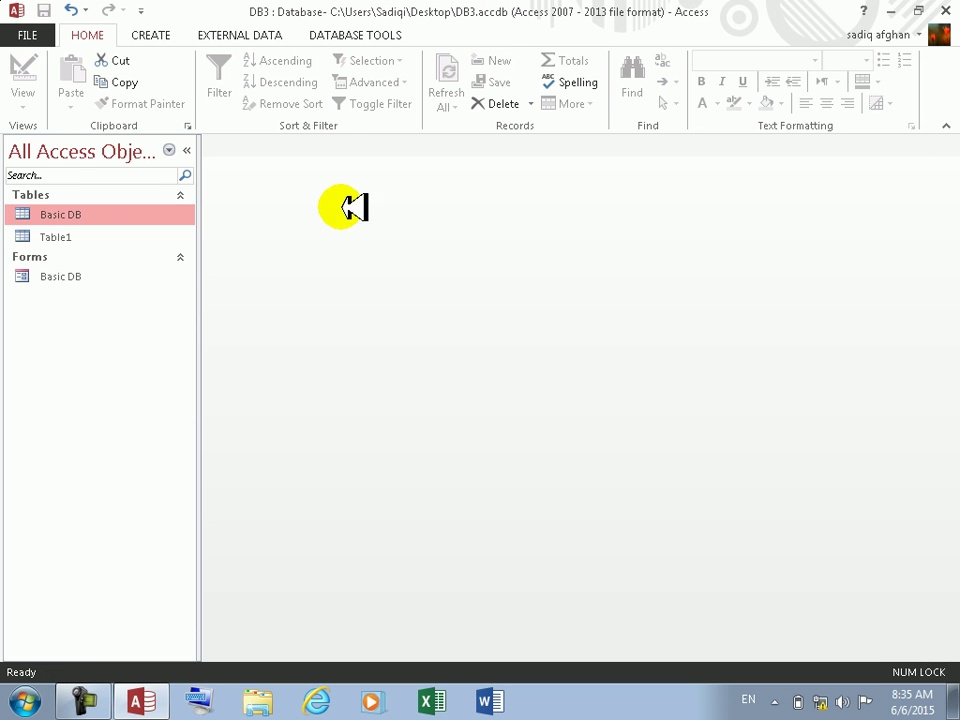
- Create a form from the Basic DB table with the Form Wizard, including all of its fields
{"action": "left_click", "coordinate": [150, 35]}
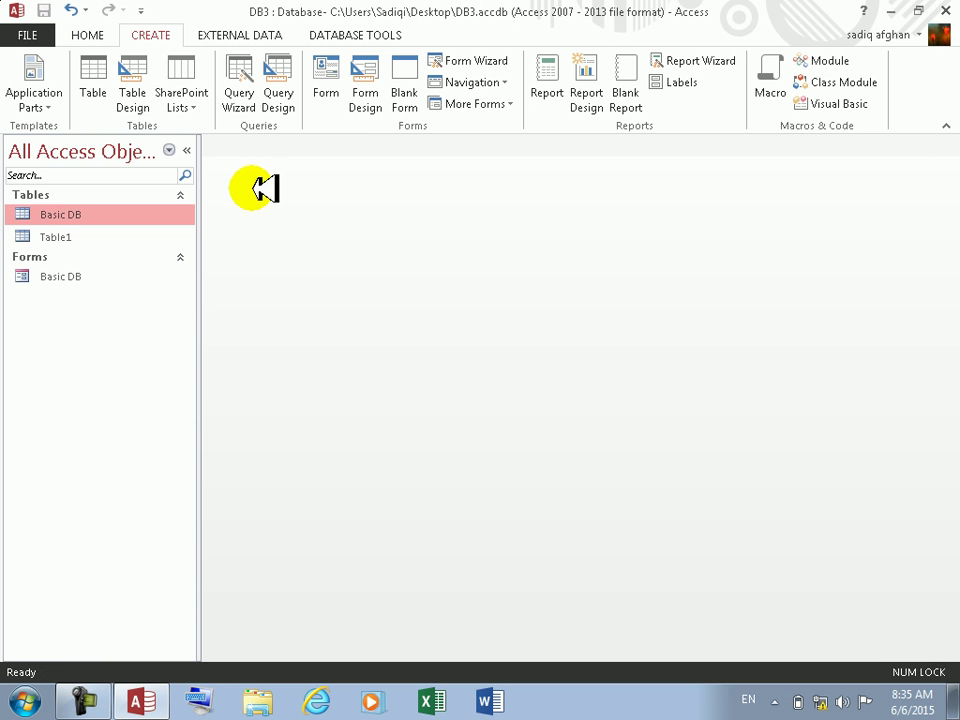
{"action": "left_click", "coordinate": [497, 60]}
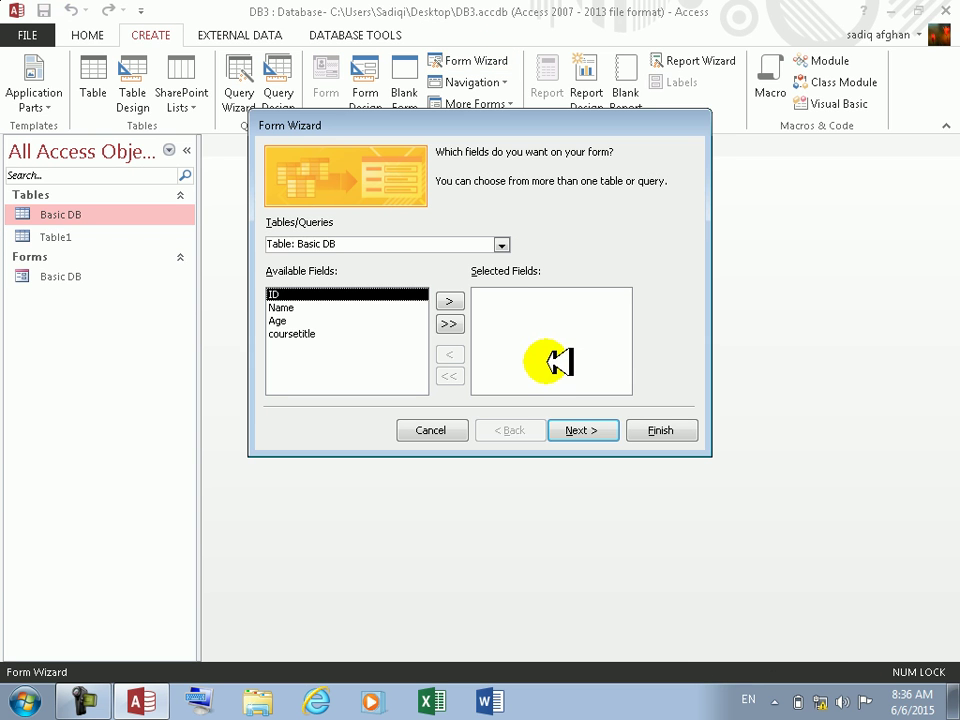
{"action": "left_click", "coordinate": [448, 323]}
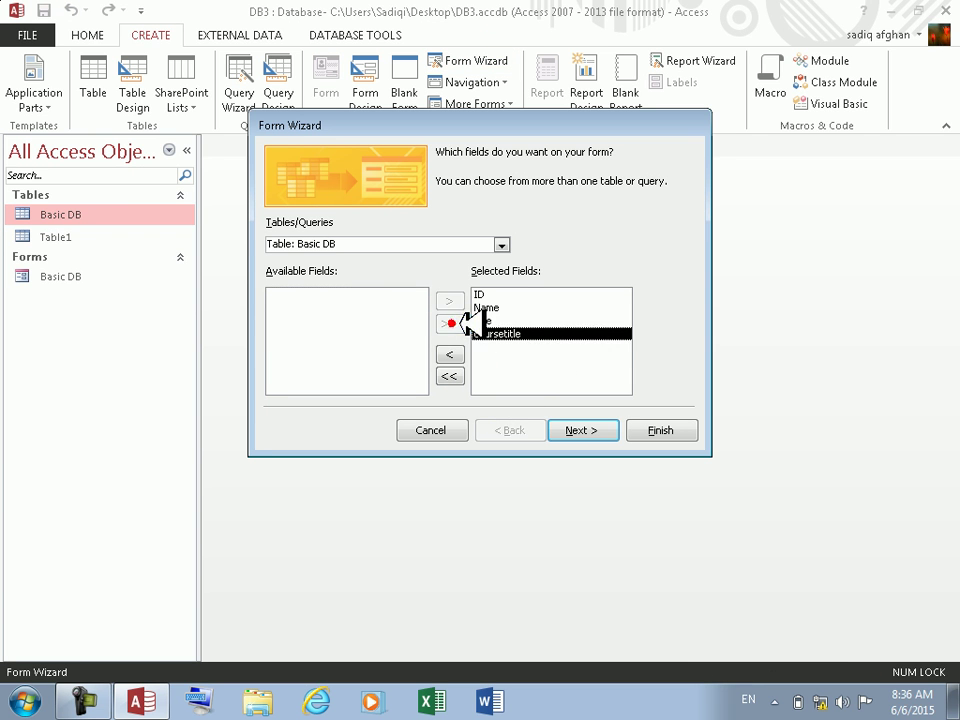
{"action": "left_click", "coordinate": [603, 429]}
{"action": "left_click", "coordinate": [670, 431]}
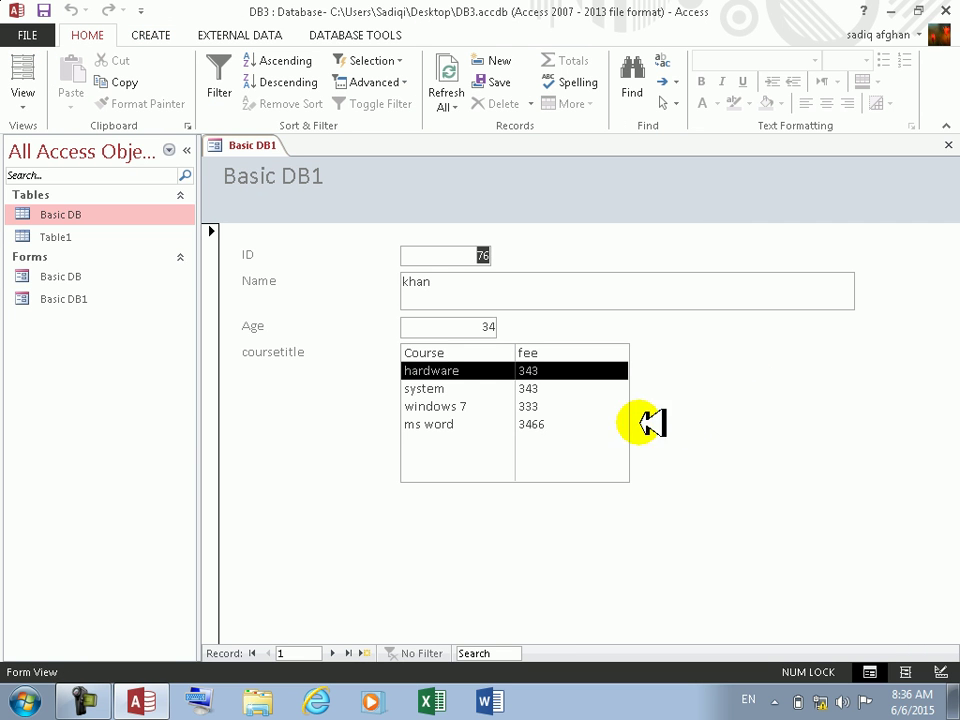
- Try the coursetitle list box options in the new form, leave ms word selected, and switch the form to design view
{"action": "left_click", "coordinate": [469, 406]}
{"action": "left_click", "coordinate": [465, 388]}
{"action": "left_click", "coordinate": [458, 370]}
{"action": "left_click", "coordinate": [456, 424]}
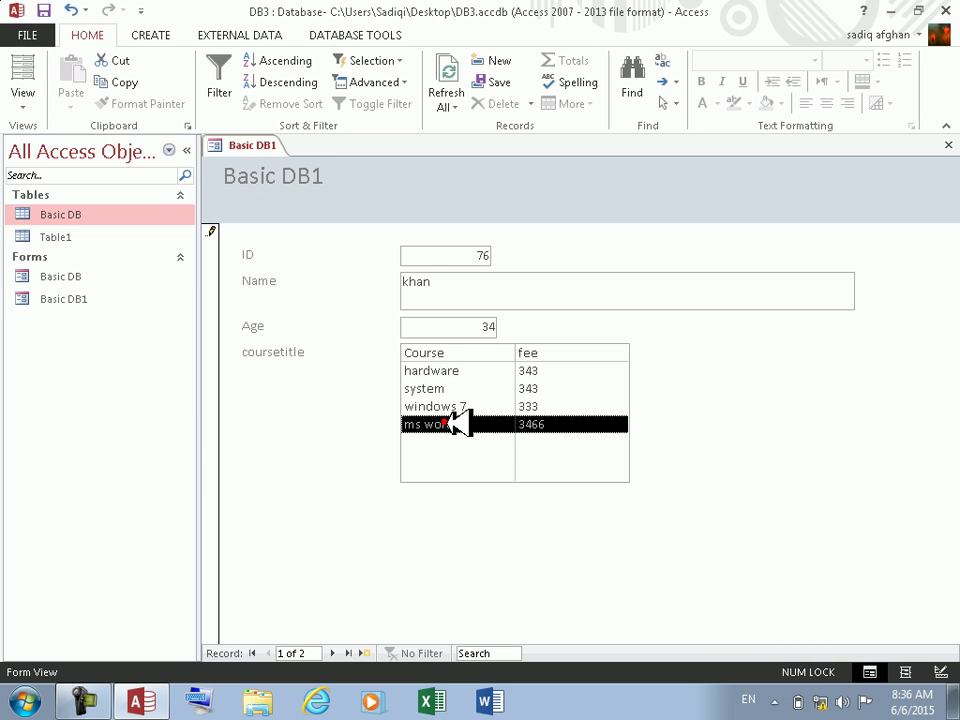
{"action": "left_click", "coordinate": [45, 98]}
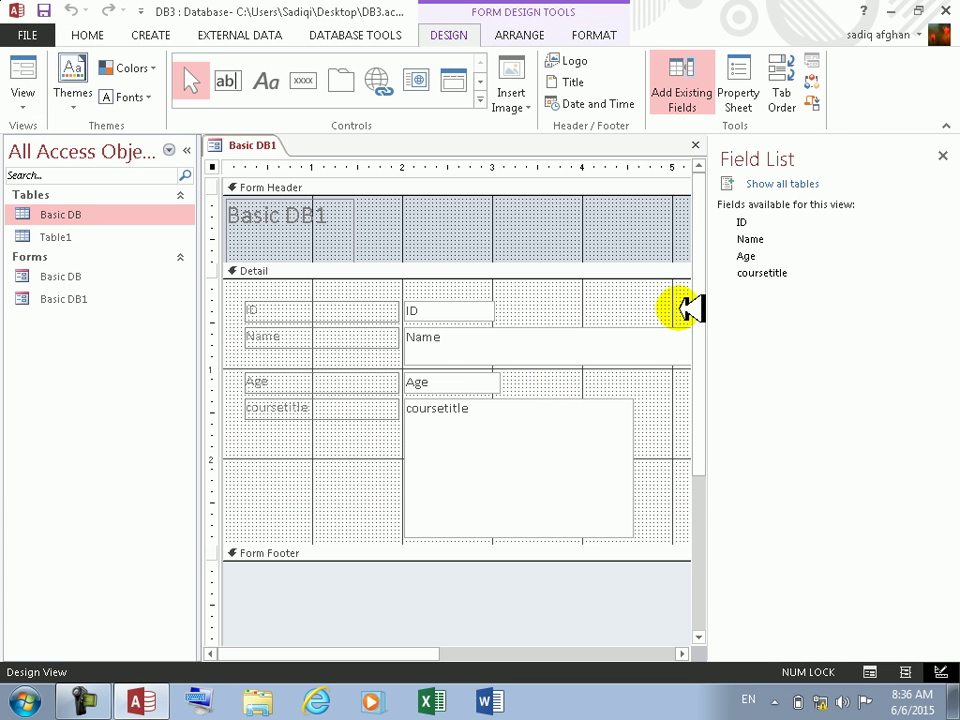
- Close the Field List, narrow the Name text box to about the ruler's 4 mark, and shorten the coursetitle list box by about a third
{"action": "left_click", "coordinate": [945, 157]}
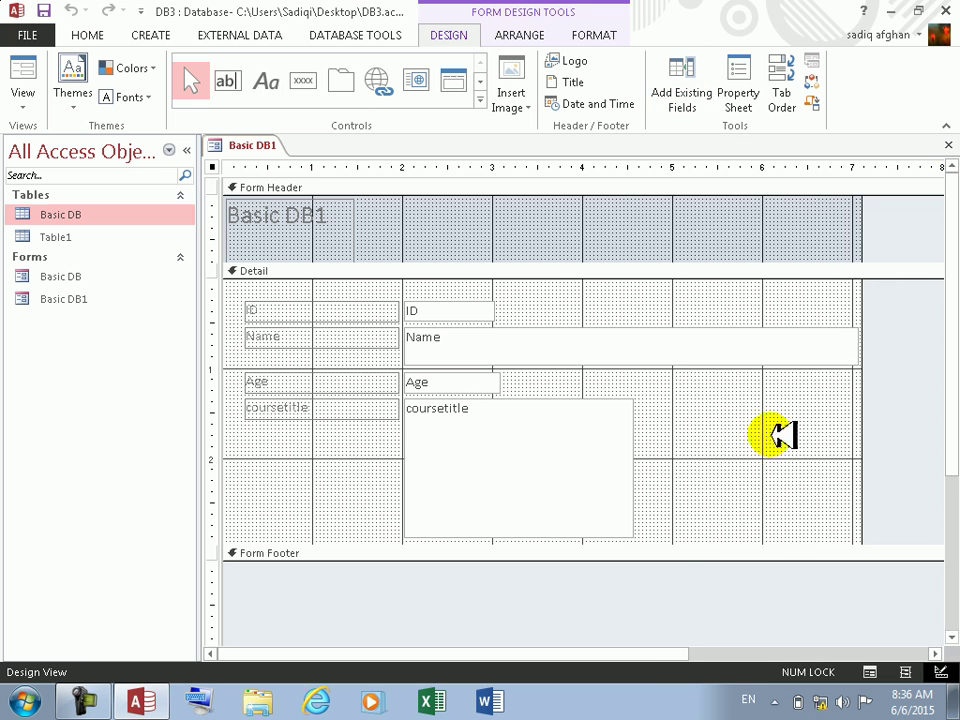
{"action": "left_click", "coordinate": [662, 349]}
{"action": "left_click_drag", "start_coordinate": [853, 360], "coordinate": [578, 352]}
{"action": "left_click", "coordinate": [482, 426]}
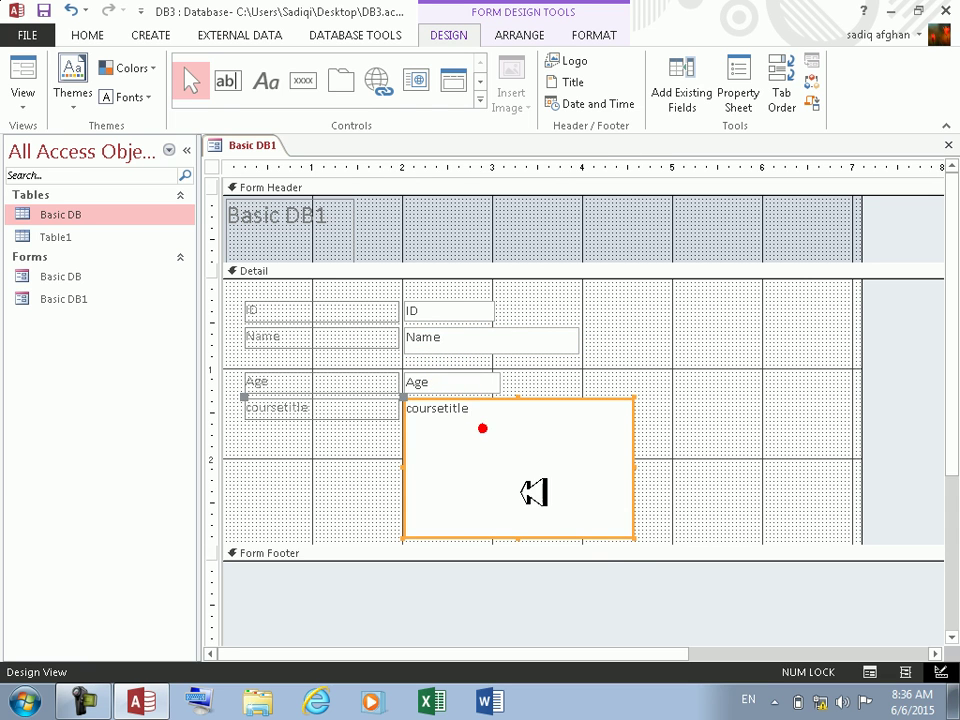
{"action": "left_click_drag", "start_coordinate": [638, 536], "coordinate": [638, 490]}
- Extend the Detail section to just below the vertical ruler's 3 mark and add an unbound text box beneath the coursetitle list box
{"action": "left_click_drag", "start_coordinate": [681, 553], "coordinate": [684, 630]}
{"action": "left_click", "coordinate": [601, 517]}
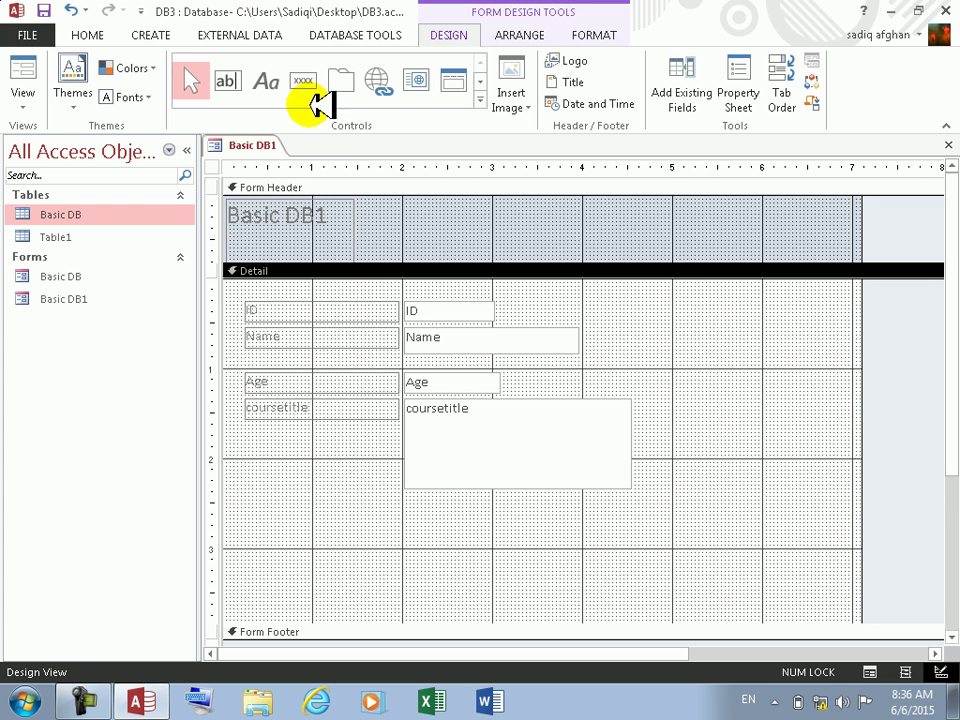
{"action": "left_click", "coordinate": [228, 80]}
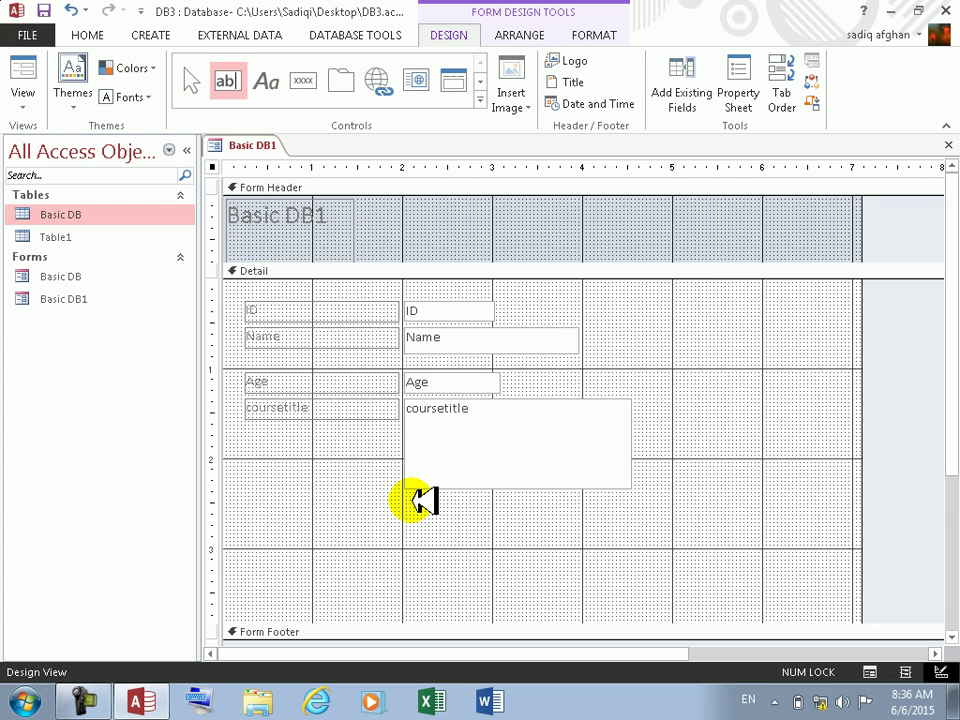
{"action": "left_click_drag", "start_coordinate": [403, 507], "coordinate": [614, 543]}
- Create a click event procedure for the coursetitle list box using the Code Builder
{"action": "left_click", "coordinate": [540, 432]}
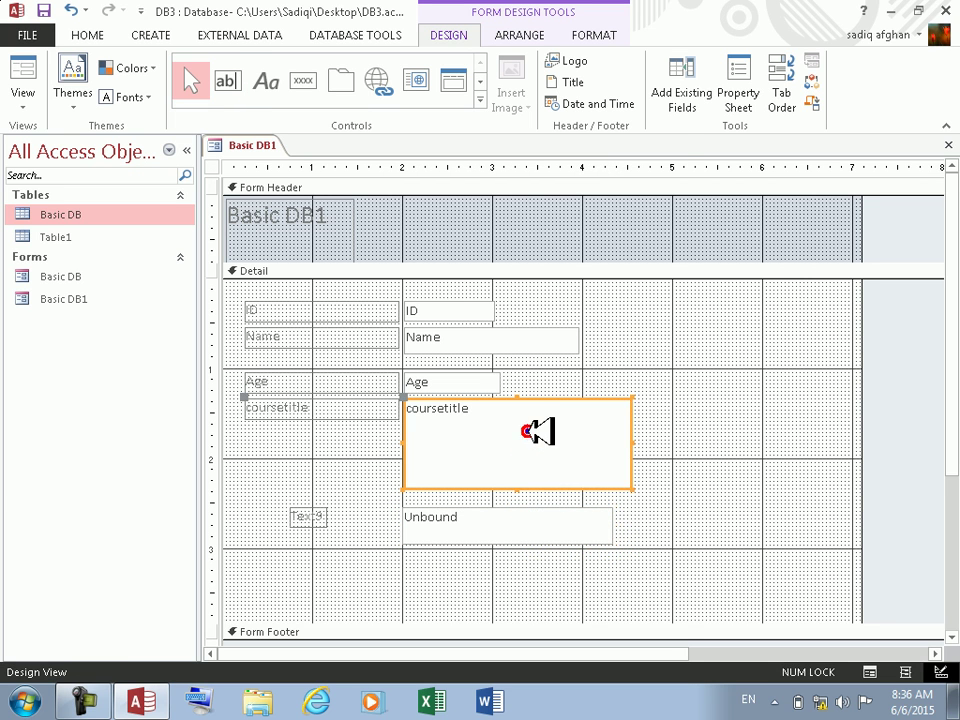
{"action": "right_click", "coordinate": [540, 432]}
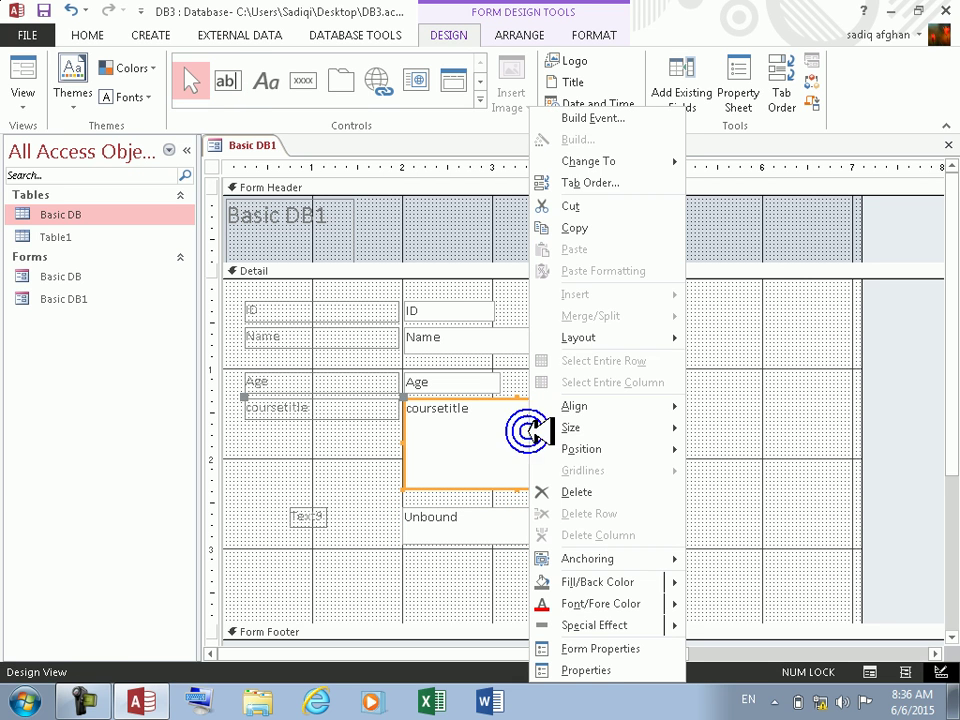
{"action": "left_click", "coordinate": [598, 120]}
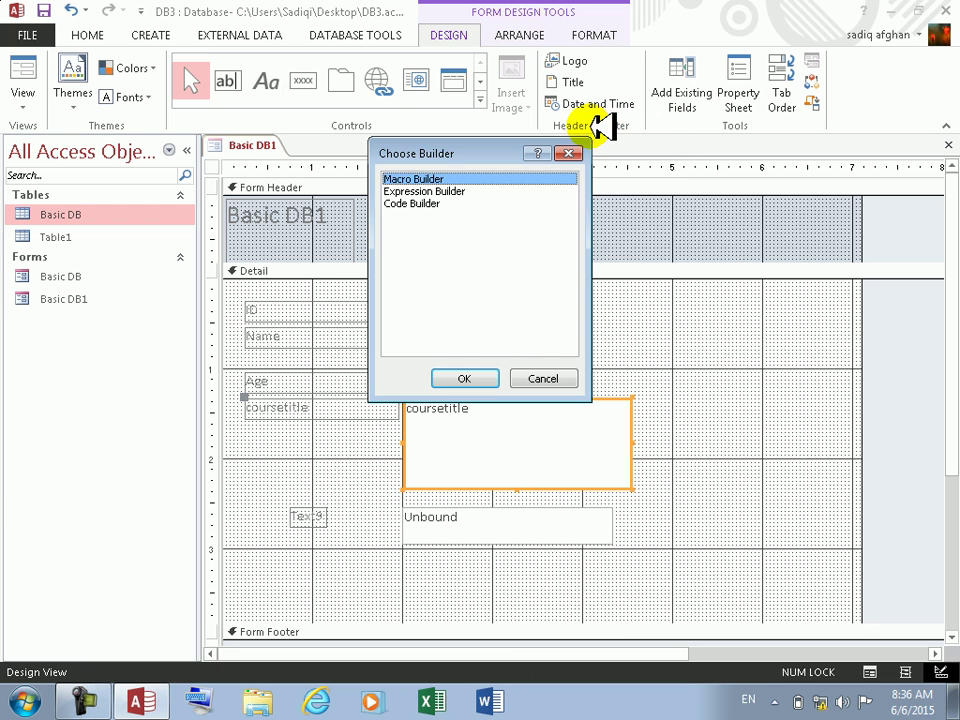
{"action": "left_click", "coordinate": [435, 204]}
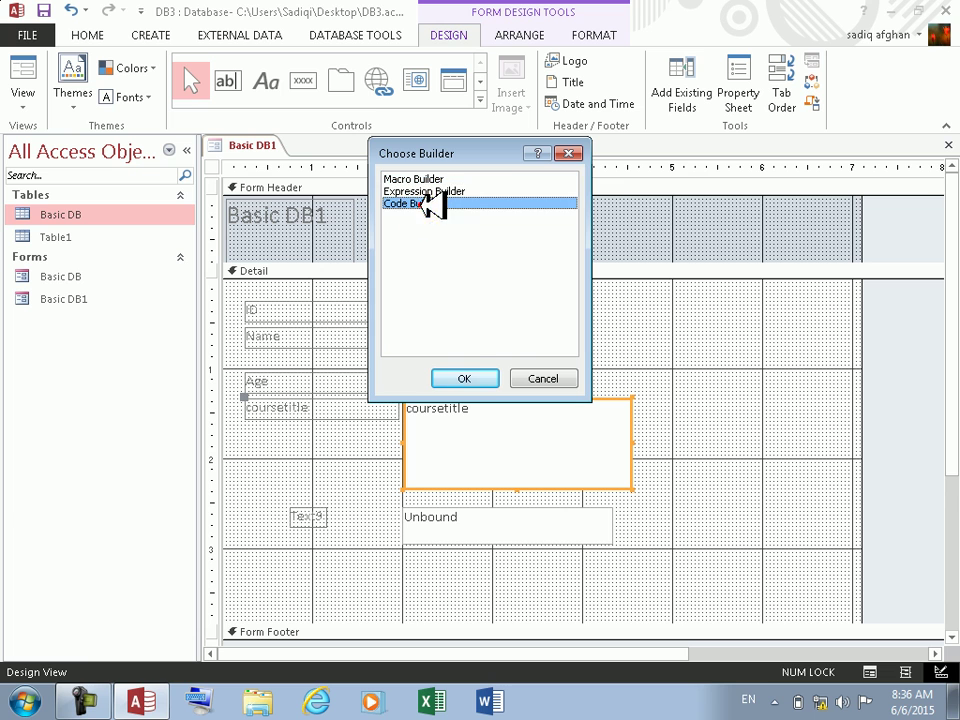
{"action": "left_click", "coordinate": [465, 379]}
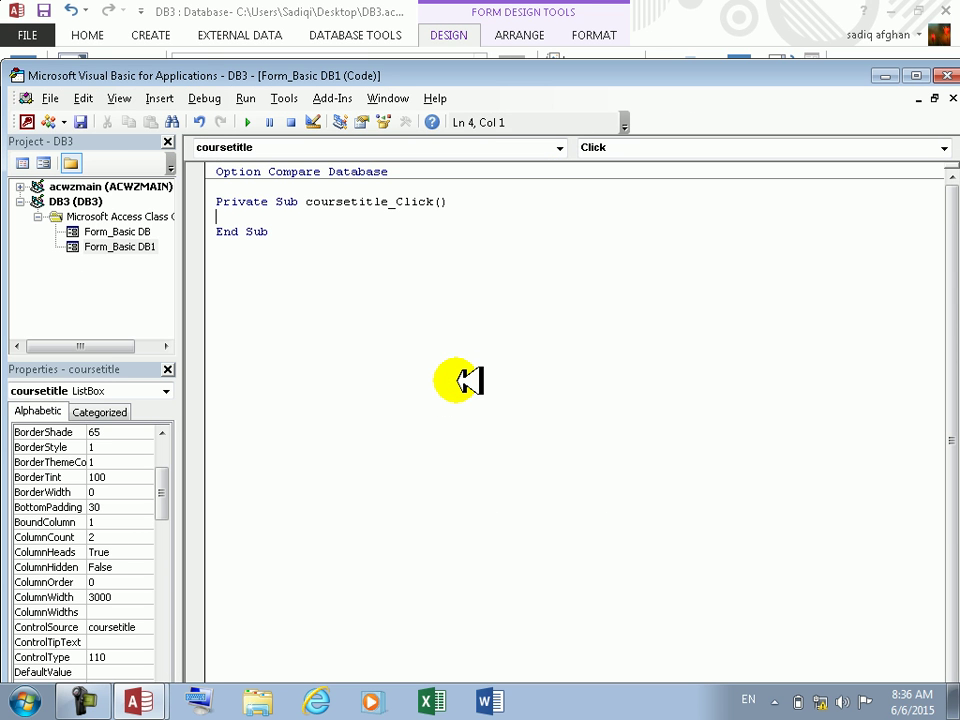
- Try to assign a column property to the new text box in coursetitle_Click, starting with me.Text9.Value =me.col
{"action": "type", "text": "me."}
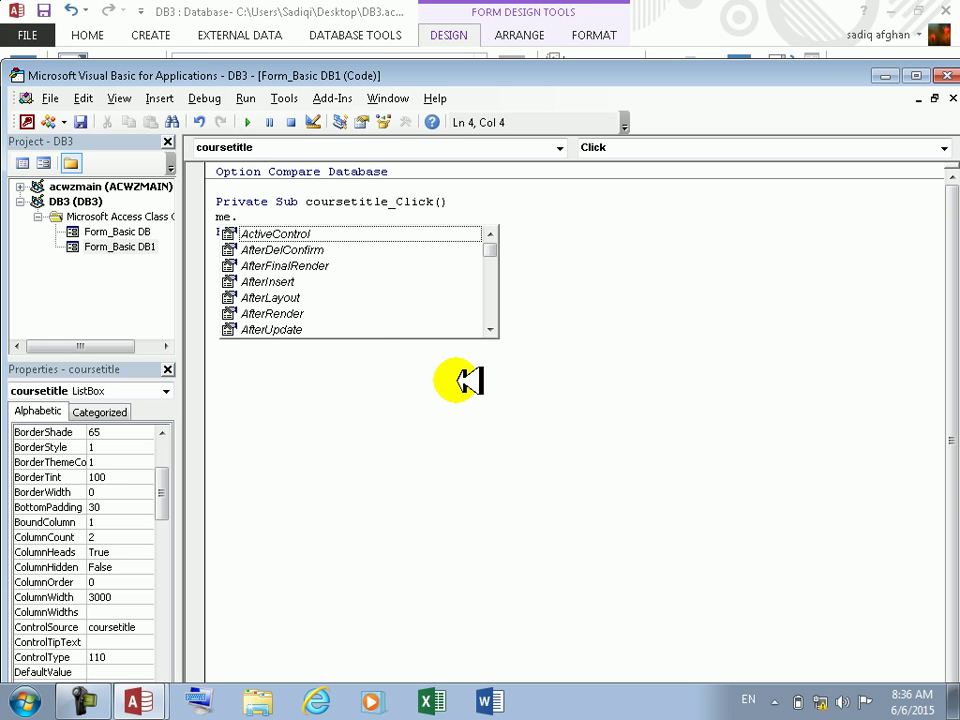
{"action": "type", "text": "Text9 "}
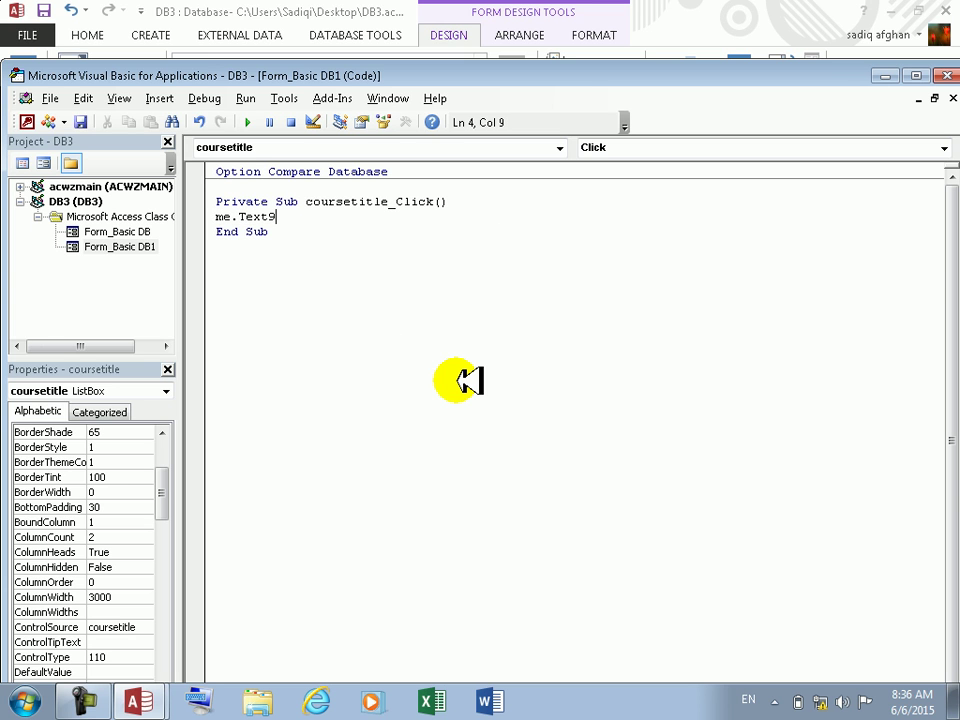
{"action": "type", "text": ".Value "}
{"action": "type", "text": "=me. "}
{"action": "type", "text": "e."}
{"action": "type", "text": "com"}
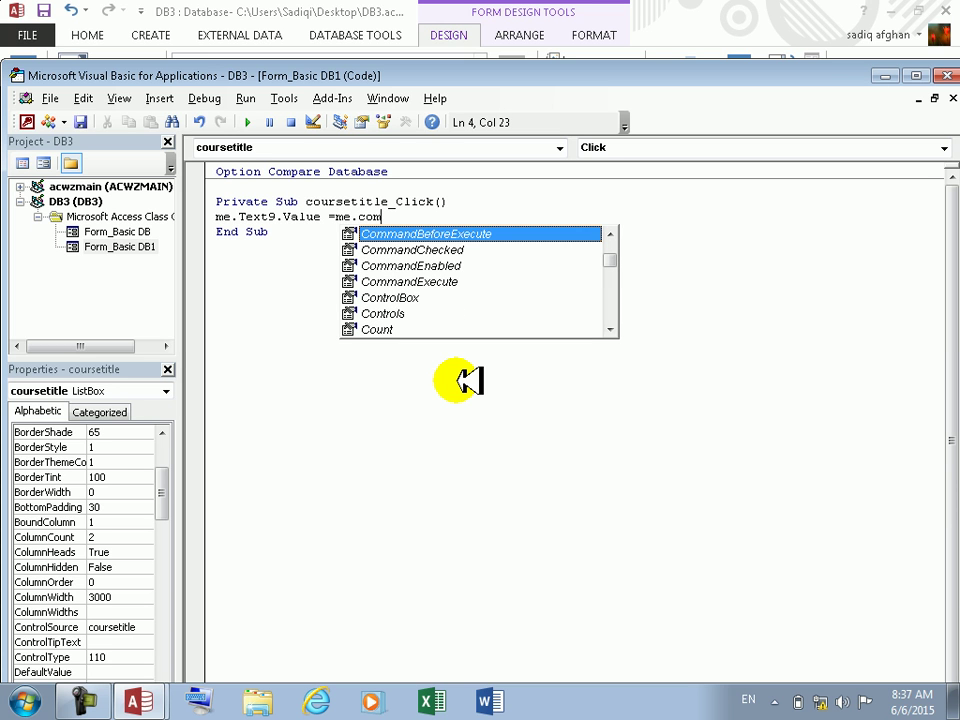
{"action": "key", "text": "BackSpace"}
{"action": "type", "text": "l"}
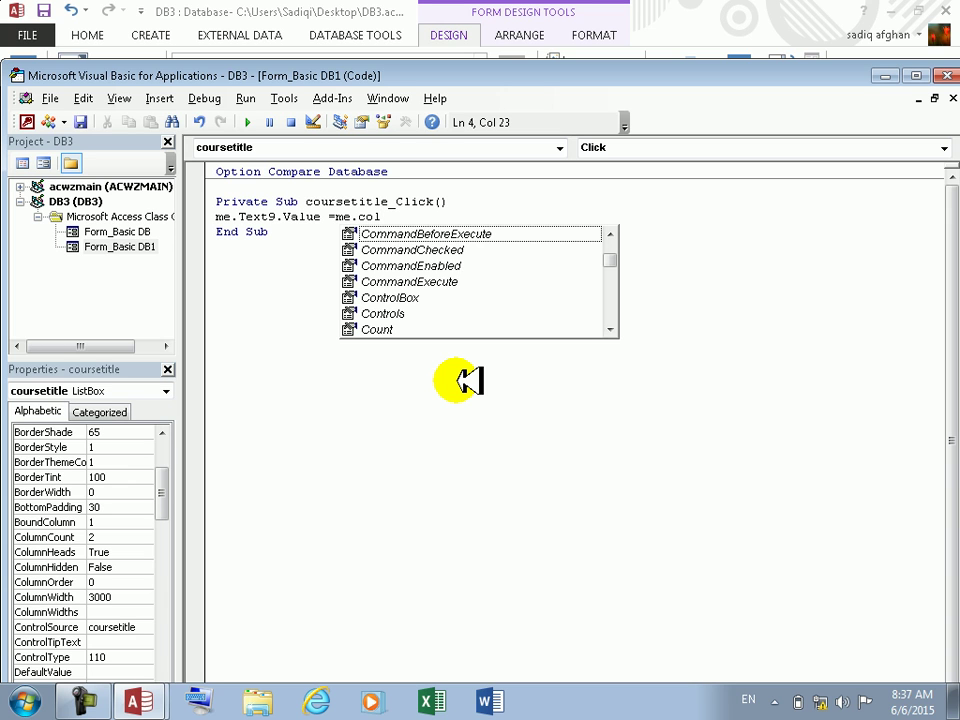
- Try other member names after me. in the Text9 assignment, including cul, clo and colummns
{"action": "key", "text": "BackSpace"}
{"action": "key", "text": "BackSpace"}
{"action": "key", "text": "BackSpace"}
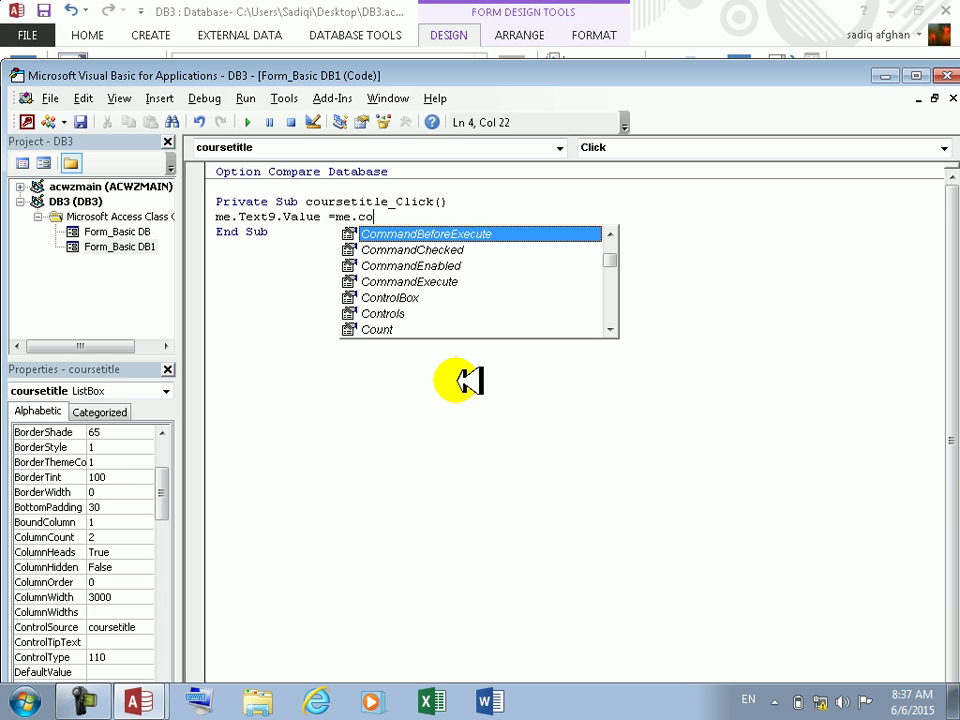
{"action": "type", "text": "c"}
{"action": "key", "text": "BackSpace"}
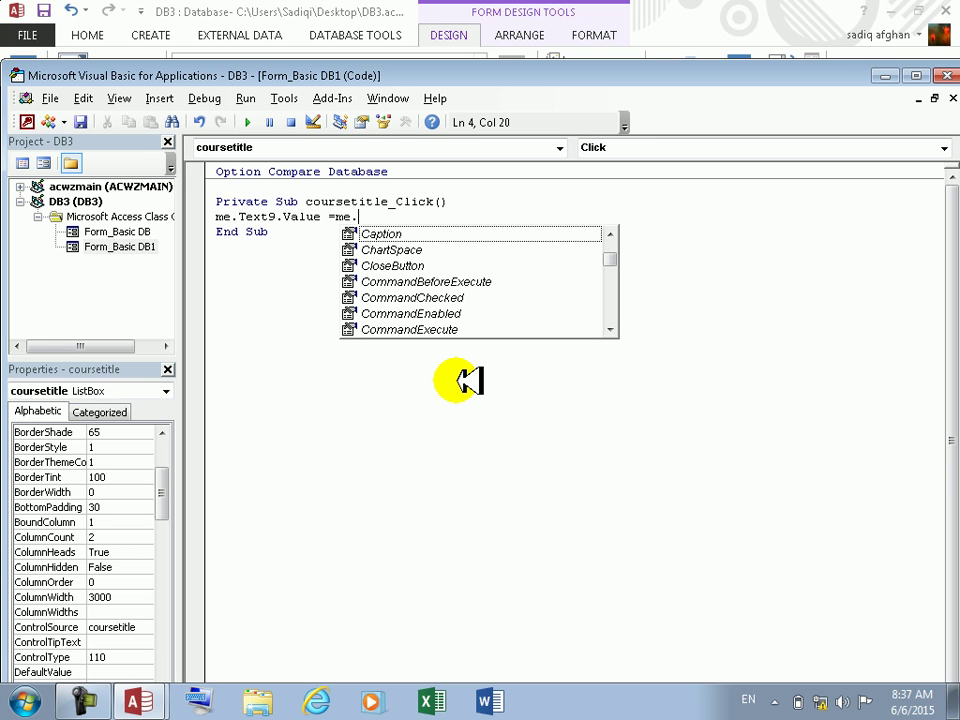
{"action": "key", "text": "BackSpace"}
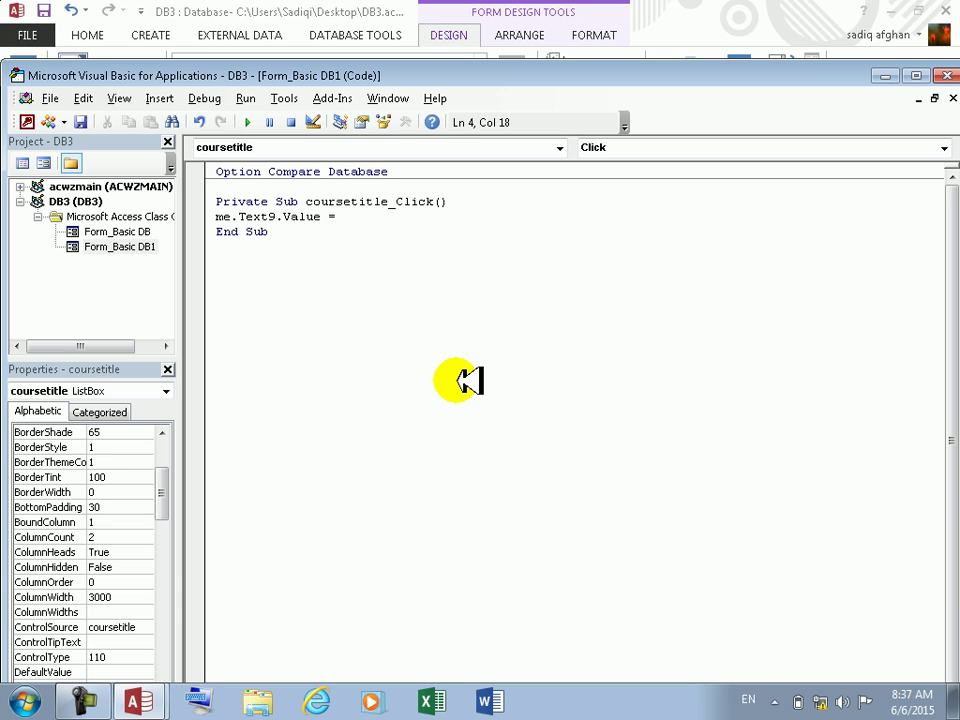
{"action": "type", "text": ".c"}
{"action": "type", "text": "al"}
{"action": "key", "text": "BackSpace"}
{"action": "key", "text": "BackSpace"}
{"action": "type", "text": "ol"}
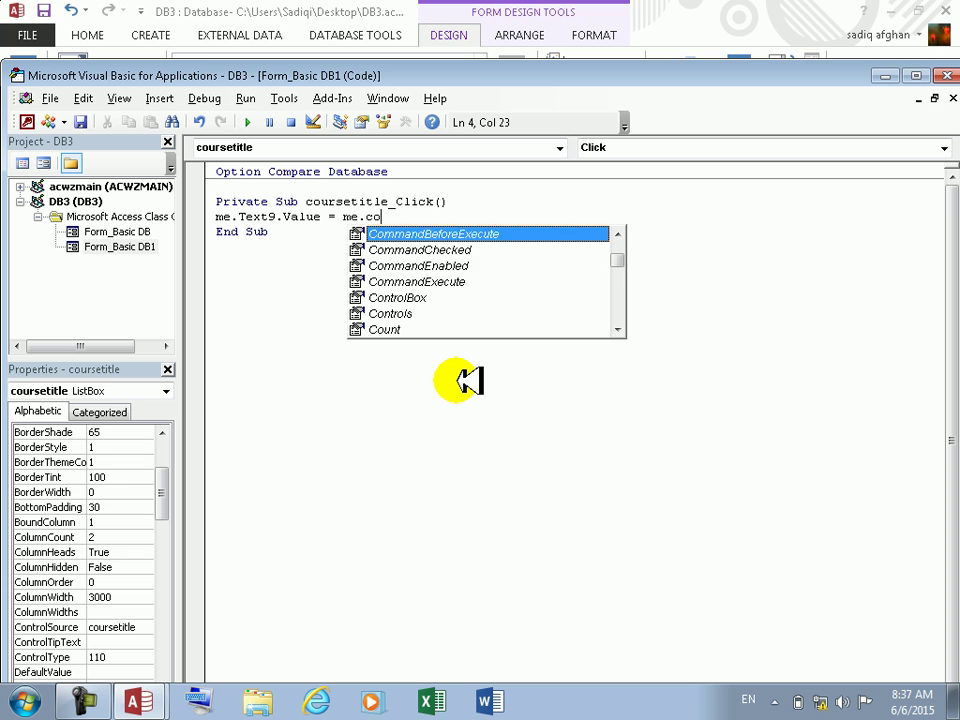
{"action": "key", "text": "BackSpace"}
{"action": "key", "text": "BackSpace"}
{"action": "type", "text": "ul"}
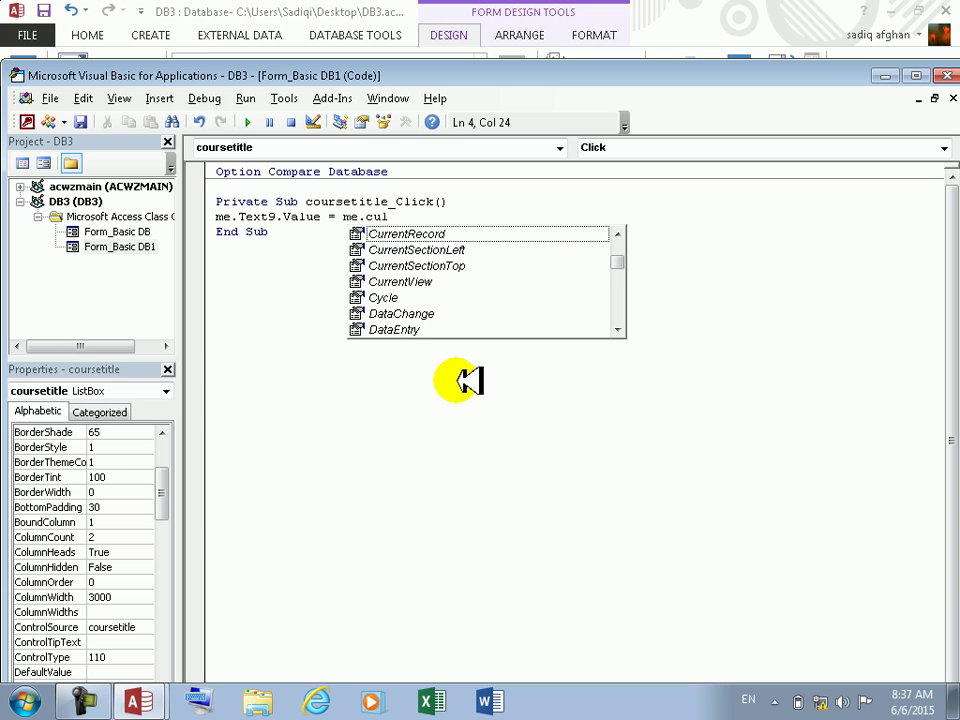
{"action": "key", "text": "BackSpace"}
{"action": "key", "text": "BackSpace"}
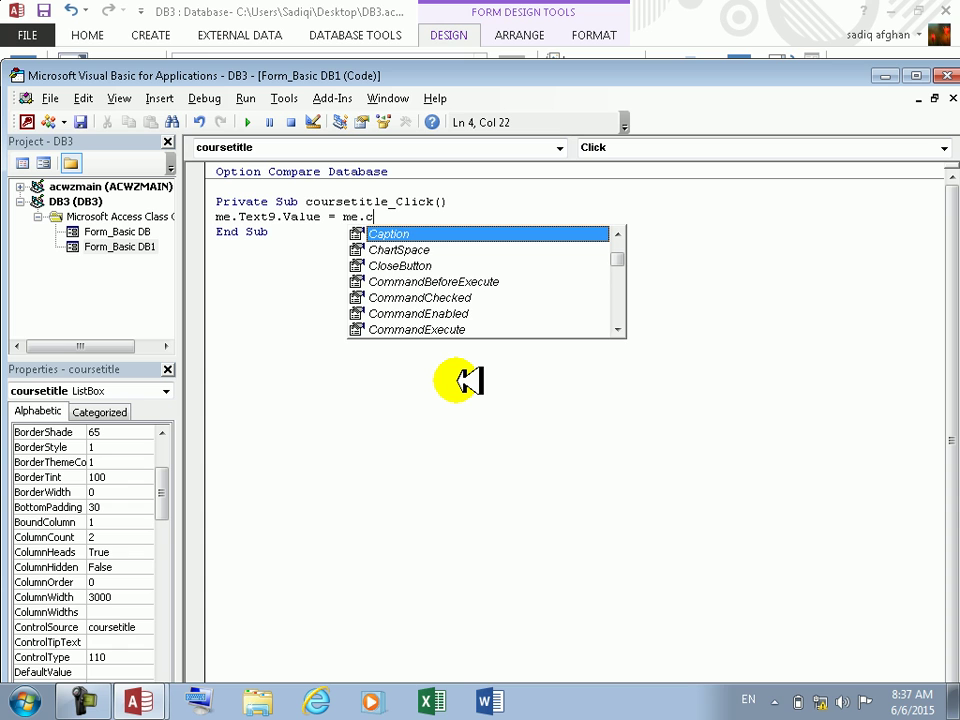
{"action": "key", "text": "BackSpace"}
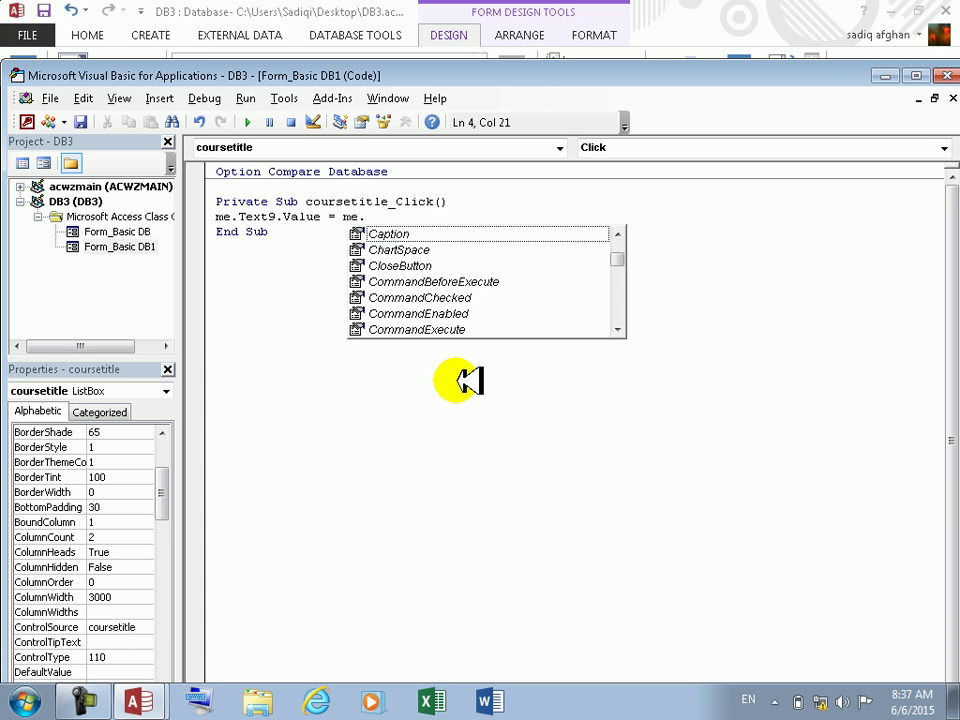
{"action": "type", "text": "u"}
{"action": "key", "text": "BackSpace"}
{"action": "type", "text": "m"}
{"action": "key", "text": "BackSpace"}
{"action": "type", "text": "c"}
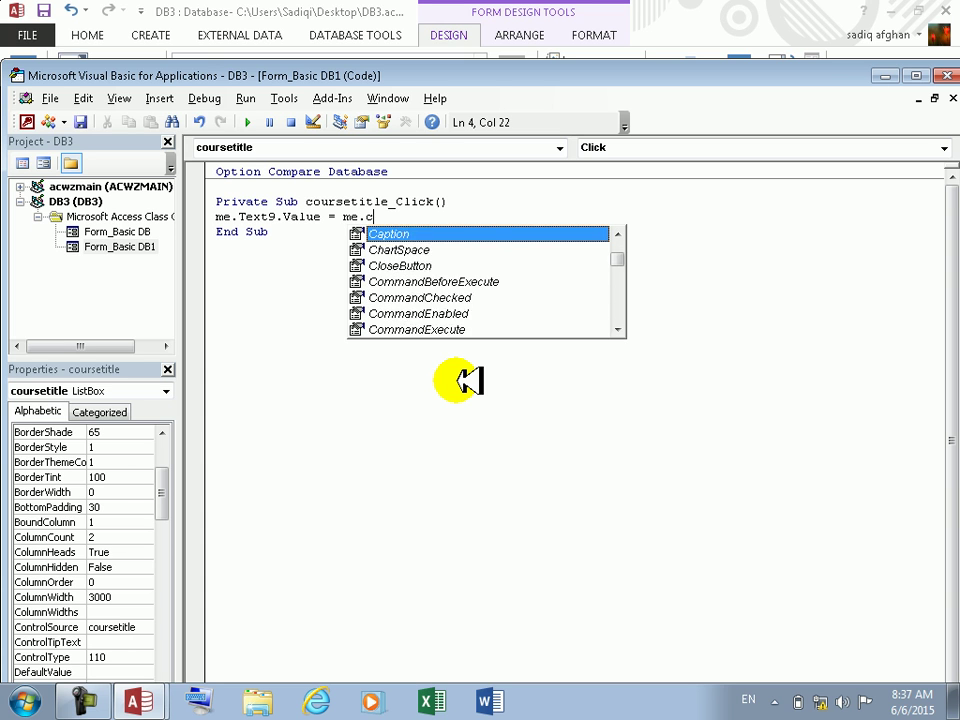
{"action": "type", "text": "o"}
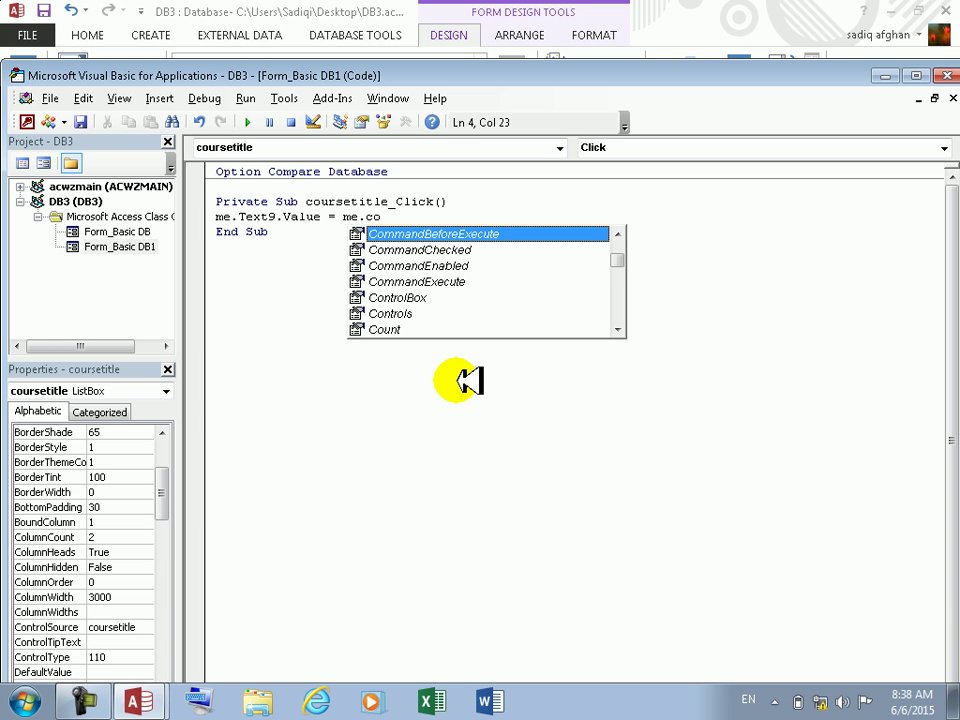
{"action": "key", "text": "BackSpace"}
{"action": "type", "text": "lo"}
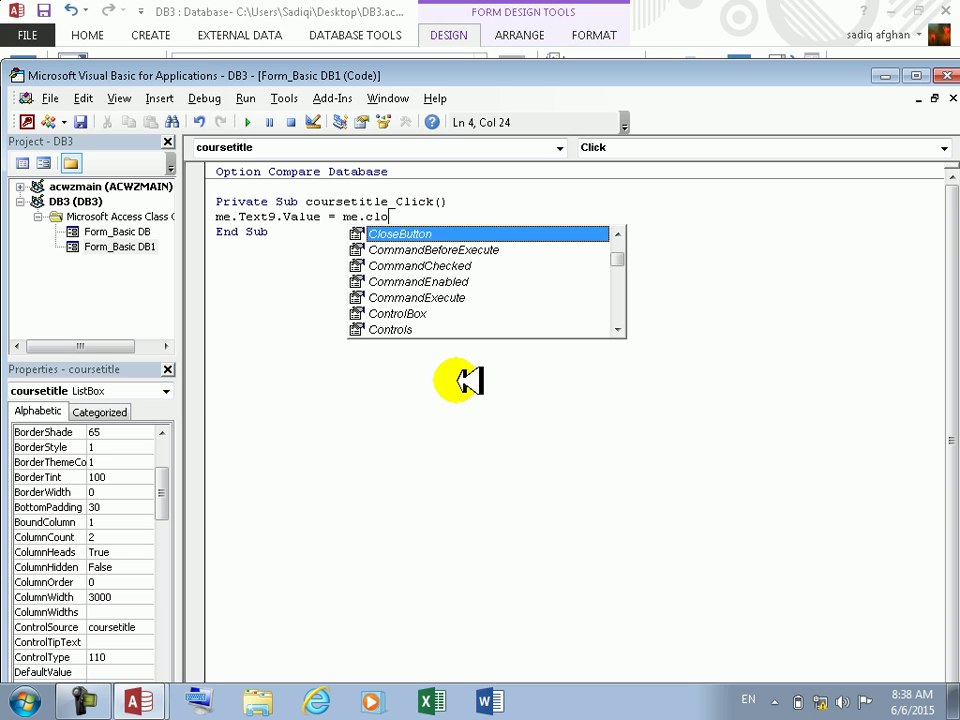
{"action": "key", "text": "BackSpace"}
{"action": "key", "text": "BackSpace"}
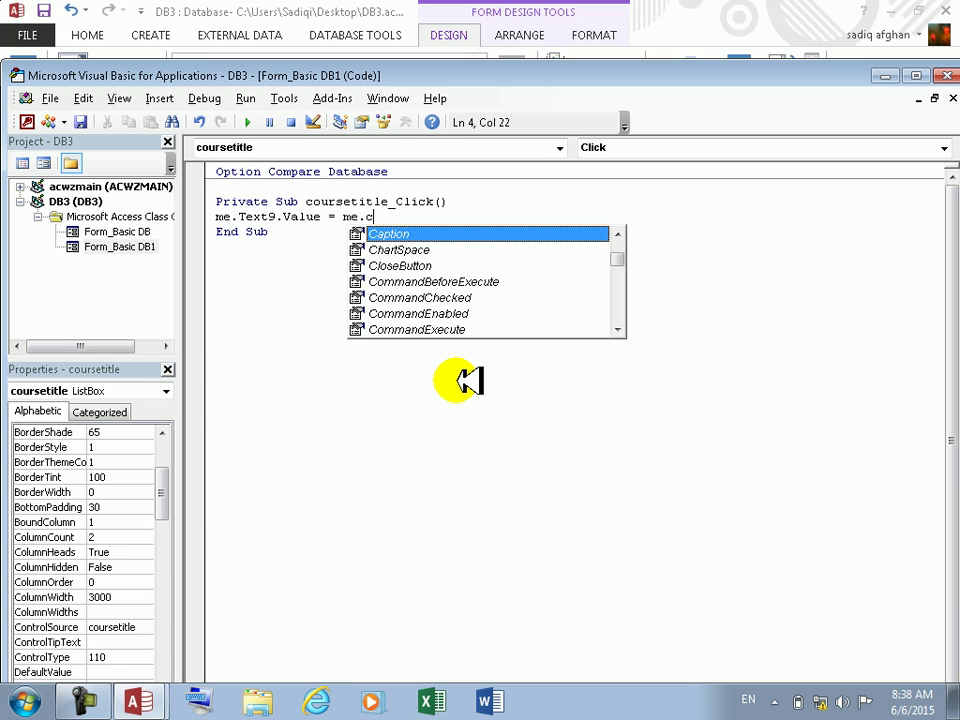
{"action": "type", "text": "olummns"}
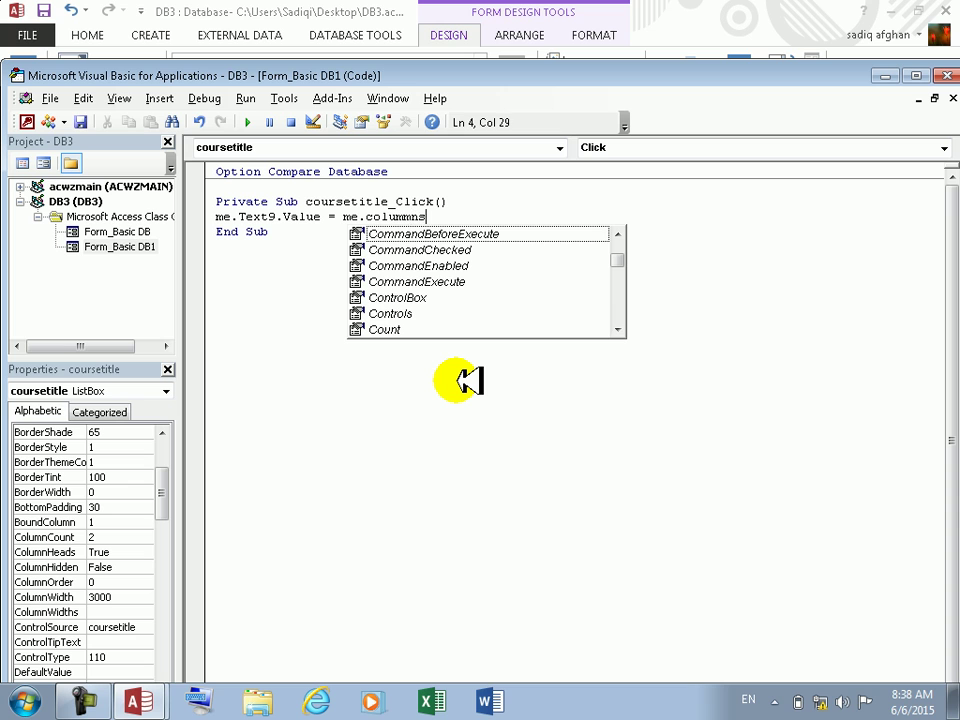
- Delete the unfinished Text9 assignment from coursetitle_Click and close the code editor
{"action": "key", "text": "BackSpace"}
{"action": "key", "text": "BackSpace"}
{"action": "key", "text": "BackSpace"}
{"action": "key", "text": "BackSpace"}
{"action": "key", "text": "BackSpace"}
{"action": "key", "text": "BackSpace"}
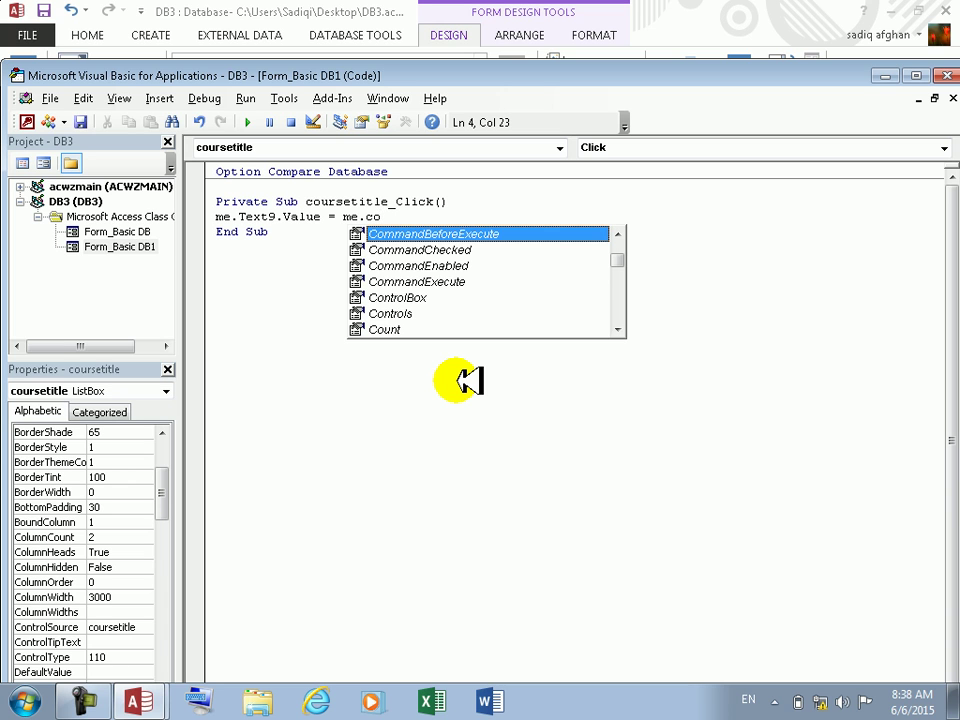
{"action": "key", "text": "BackSpace"}
{"action": "key", "text": "BackSpace"}
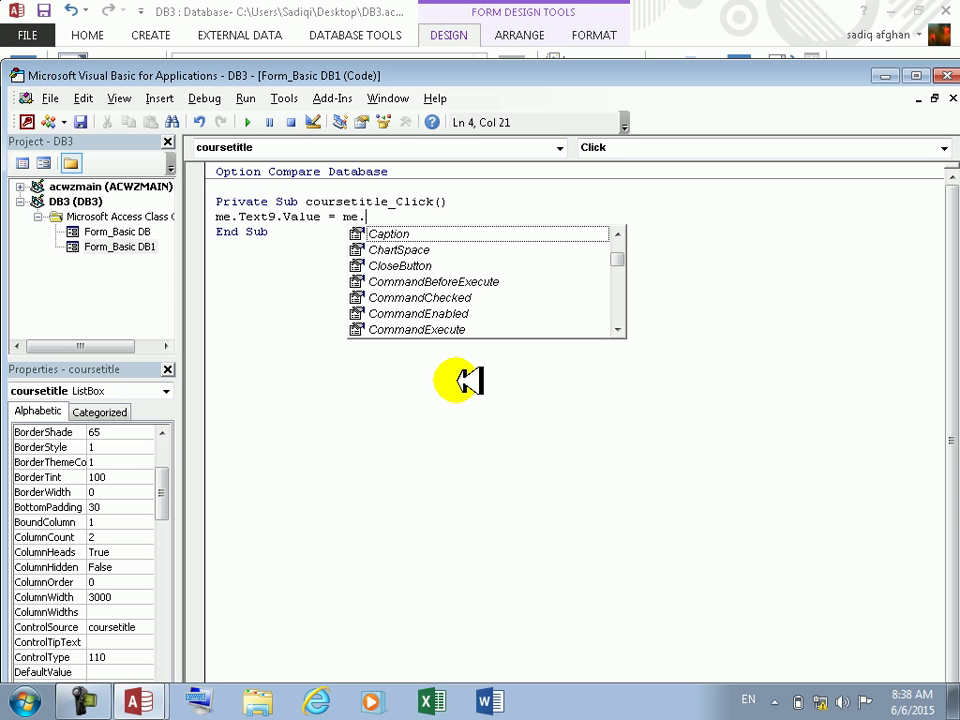
{"action": "key", "text": "BackSpace"}
{"action": "key", "text": "BackSpace"}
{"action": "key", "text": "BackSpace"}
{"action": "key", "text": "BackSpace"}
{"action": "key", "text": "BackSpace"}
{"action": "key", "text": "BackSpace"}
{"action": "key", "text": "BackSpace"}
{"action": "key", "text": "BackSpace"}
{"action": "key", "text": "BackSpace"}
{"action": "key", "text": "BackSpace"}
{"action": "key", "text": "BackSpace"}
{"action": "key", "text": "BackSpace"}
{"action": "key", "text": "BackSpace"}
{"action": "key", "text": "BackSpace"}
{"action": "key", "text": "BackSpace"}
{"action": "key", "text": "BackSpace"}
{"action": "key", "text": "BackSpace"}
{"action": "key", "text": "BackSpace"}
{"action": "key", "text": "BackSpace"}
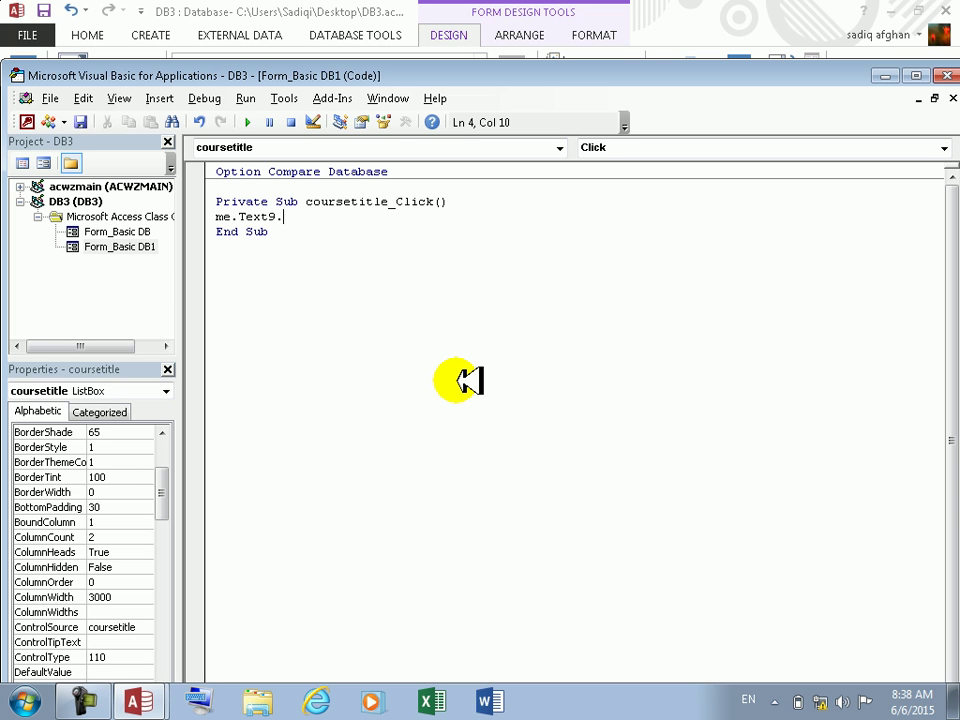
{"action": "key", "text": "BackSpace"}
{"action": "left_click", "coordinate": [947, 75]}
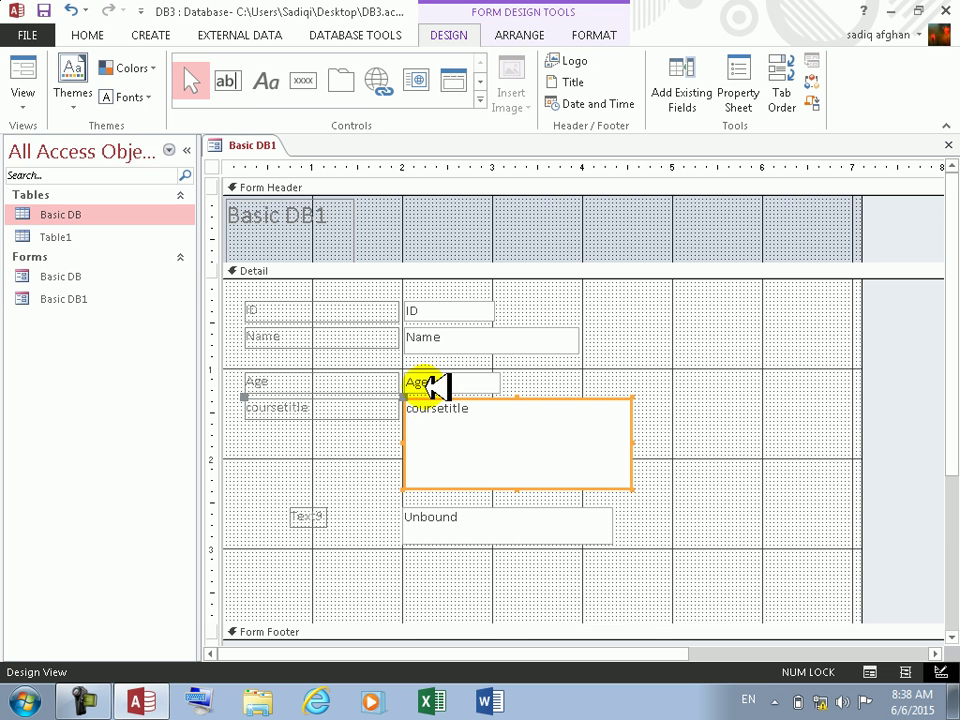
- View the event properties of the unbound text box and close the Property Sheet
{"action": "left_click", "coordinate": [478, 530]}
{"action": "right_click", "coordinate": [478, 530]}
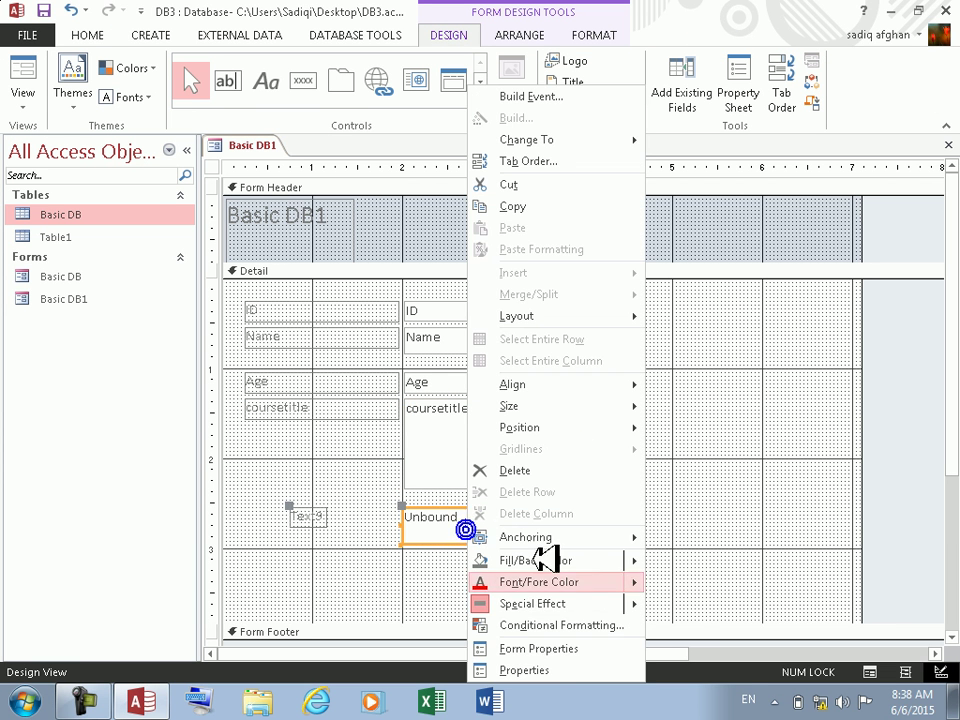
{"action": "left_click", "coordinate": [544, 667]}
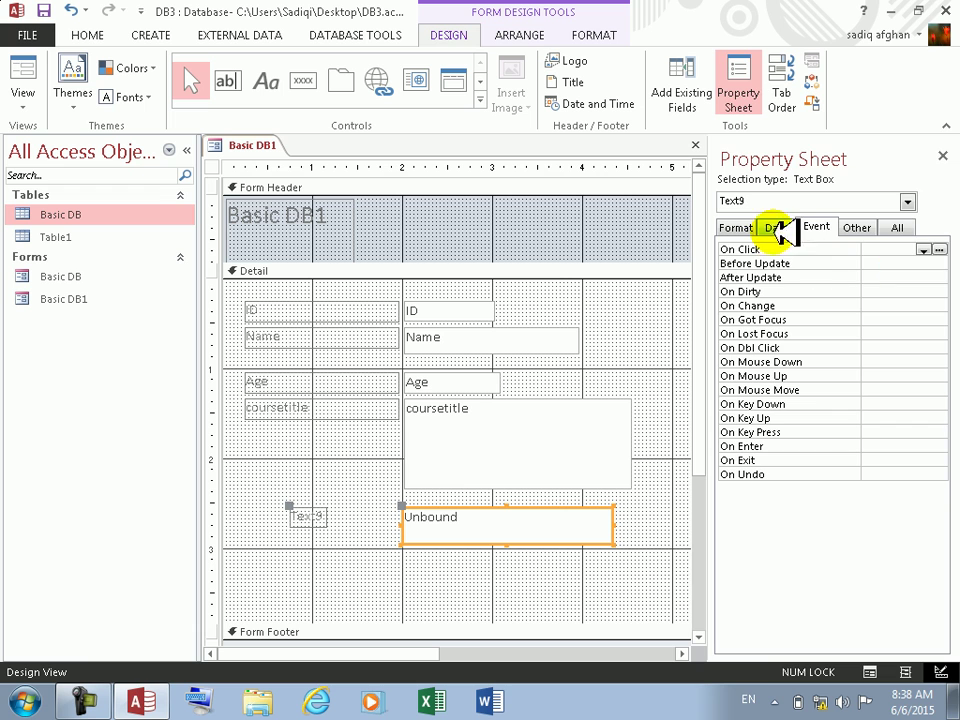
{"action": "left_click", "coordinate": [942, 155]}
- Open the coursetitle click event code on the Basic DB1 form and try the assignment me.Text9.Value = me.co
{"action": "right_click", "coordinate": [558, 421]}
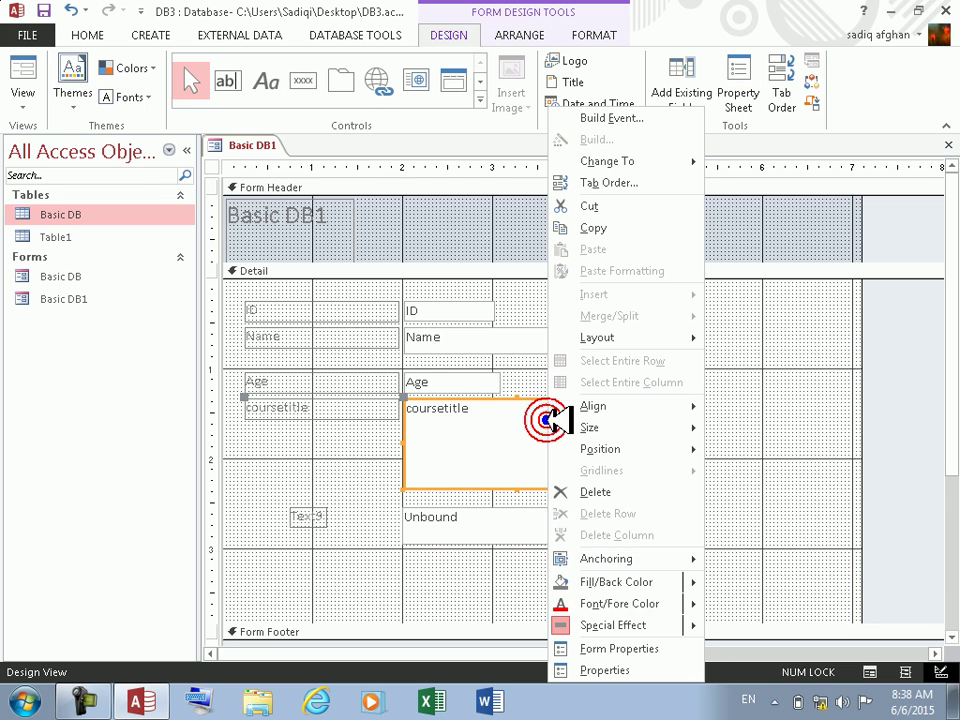
{"action": "left_click", "coordinate": [637, 118]}
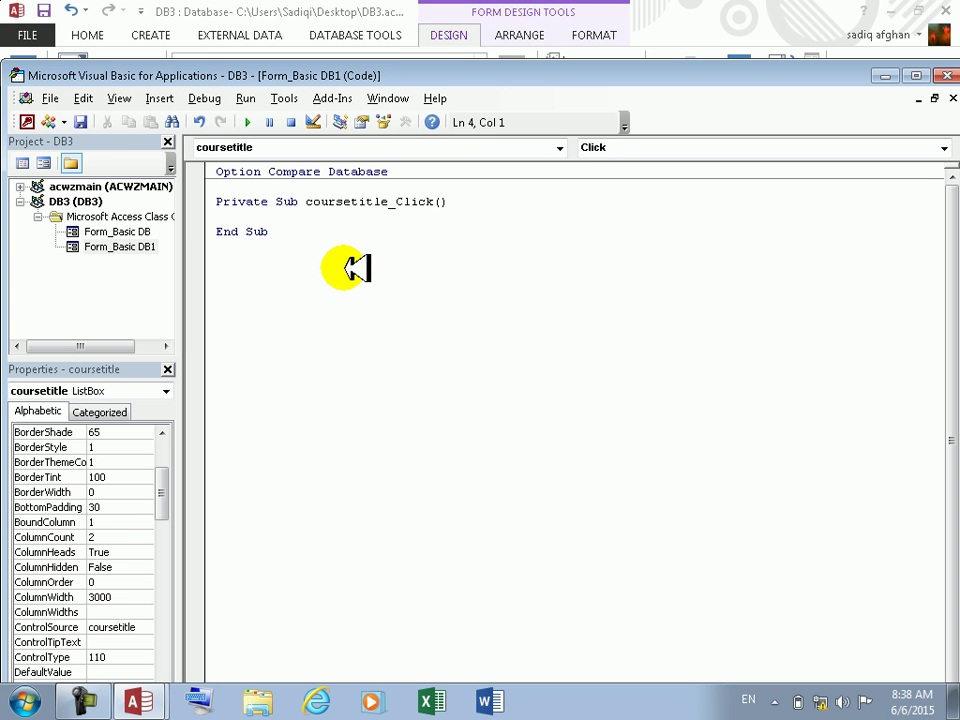
{"action": "type", "text": "me.tex"}
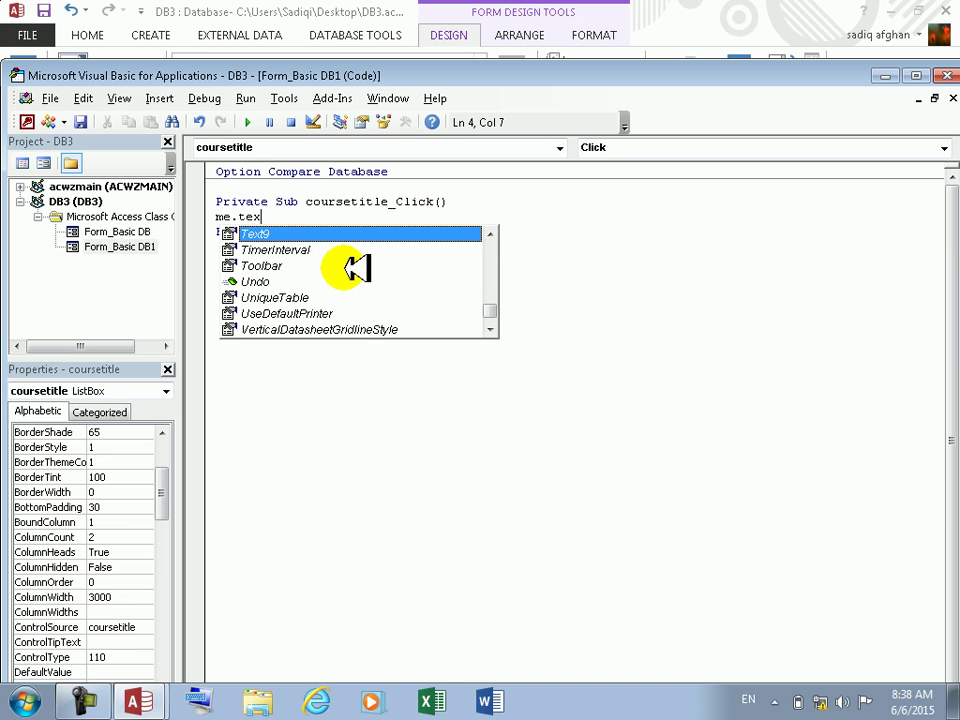
{"action": "key", "text": "space"}
{"action": "key", "text": "BackSpace"}
{"action": "type", "text": ".valu"}
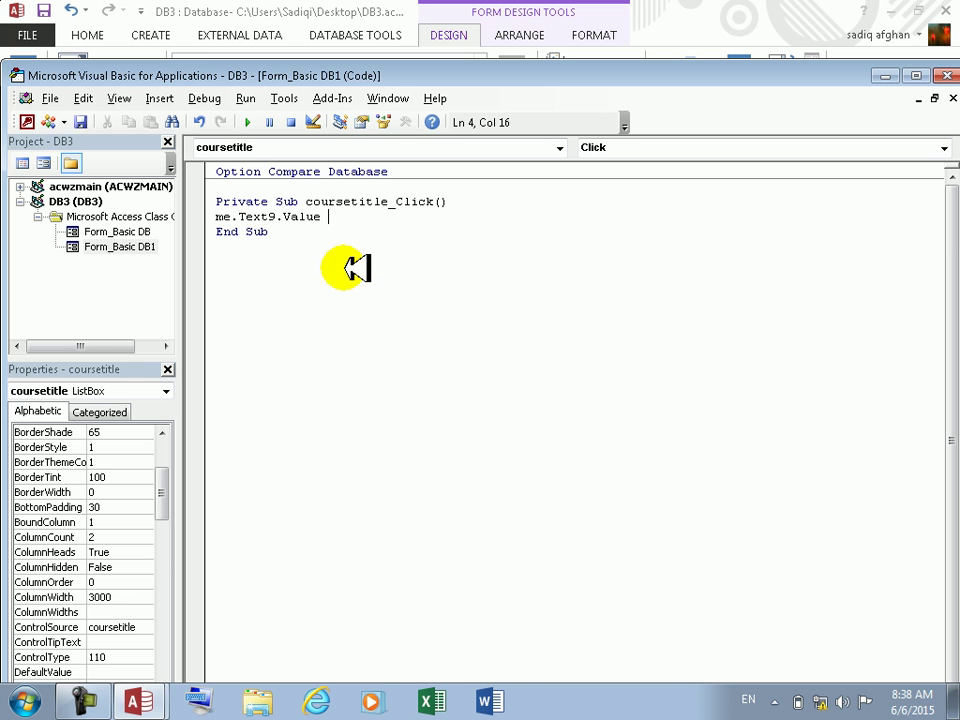
{"action": "type", "text": " = me."}
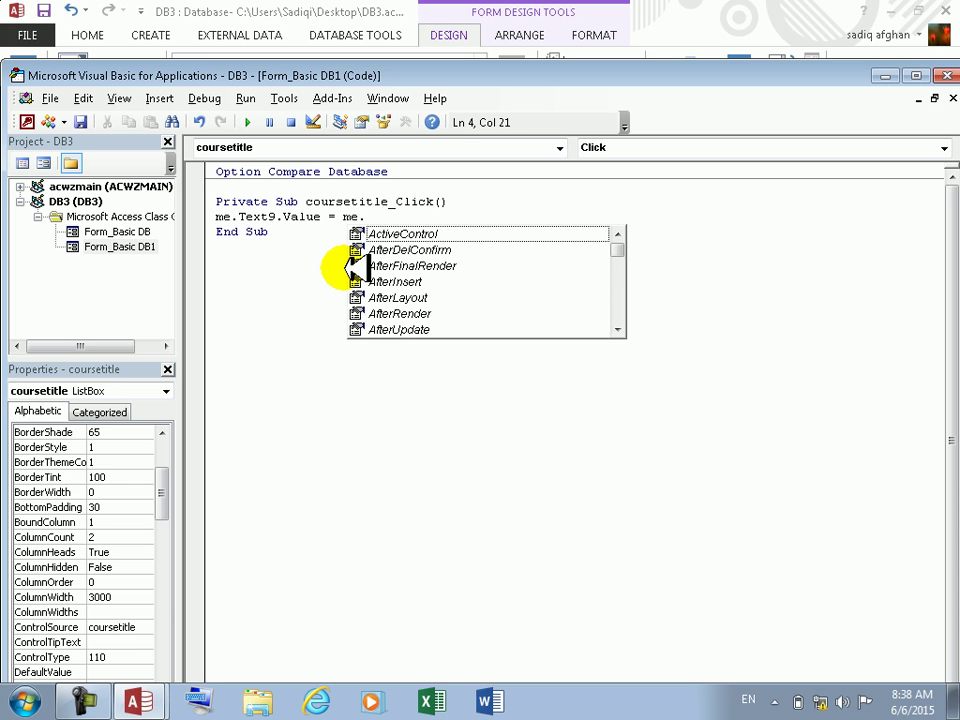
{"action": "type", "text": "t"}
{"action": "key", "text": "BackSpace"}
{"action": "type", "text": "c"}
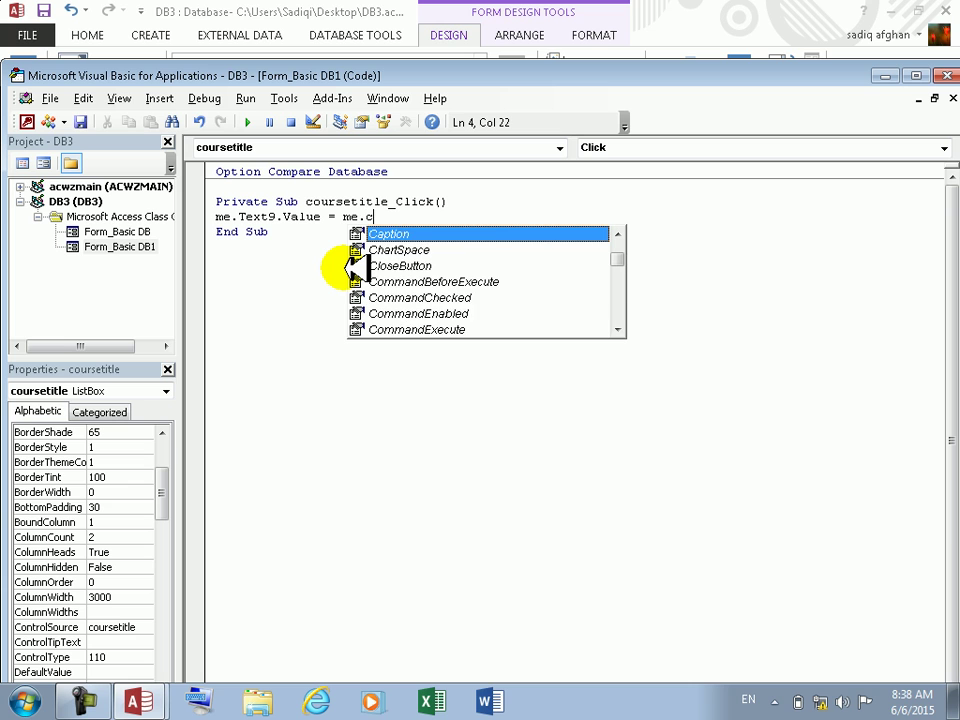
{"action": "type", "text": "o"}
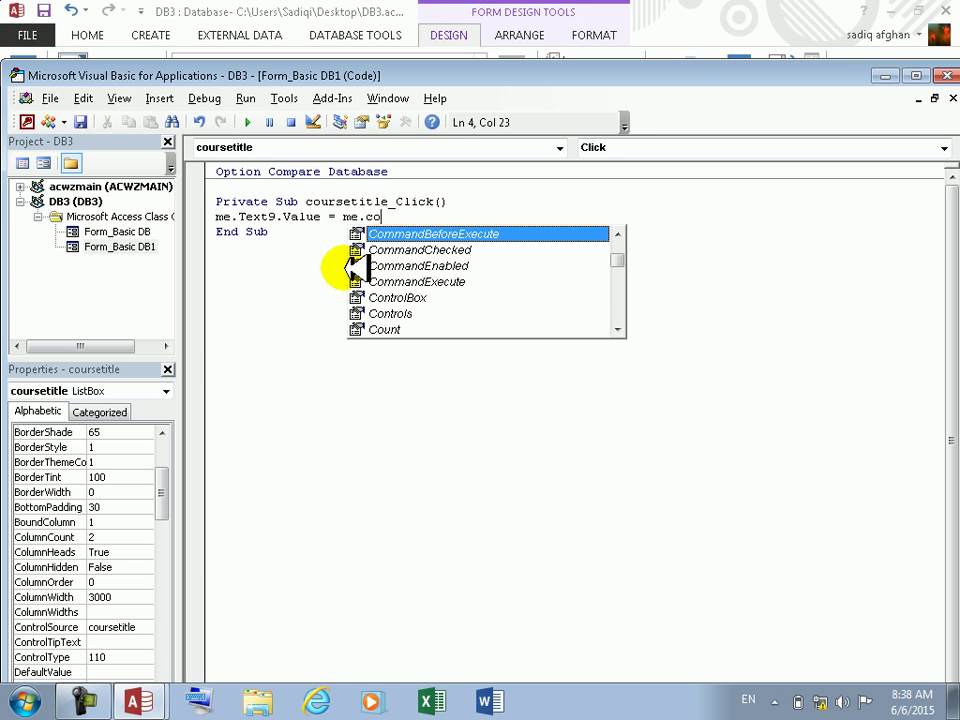
- Try other letters for the member name after me., then erase the right-hand side of the Text9 assignment
{"action": "key", "text": "BackSpace"}
{"action": "type", "text": "l"}
{"action": "key", "text": "BackSpace"}
{"action": "type", "text": "o"}
{"action": "key", "text": "BackSpace"}
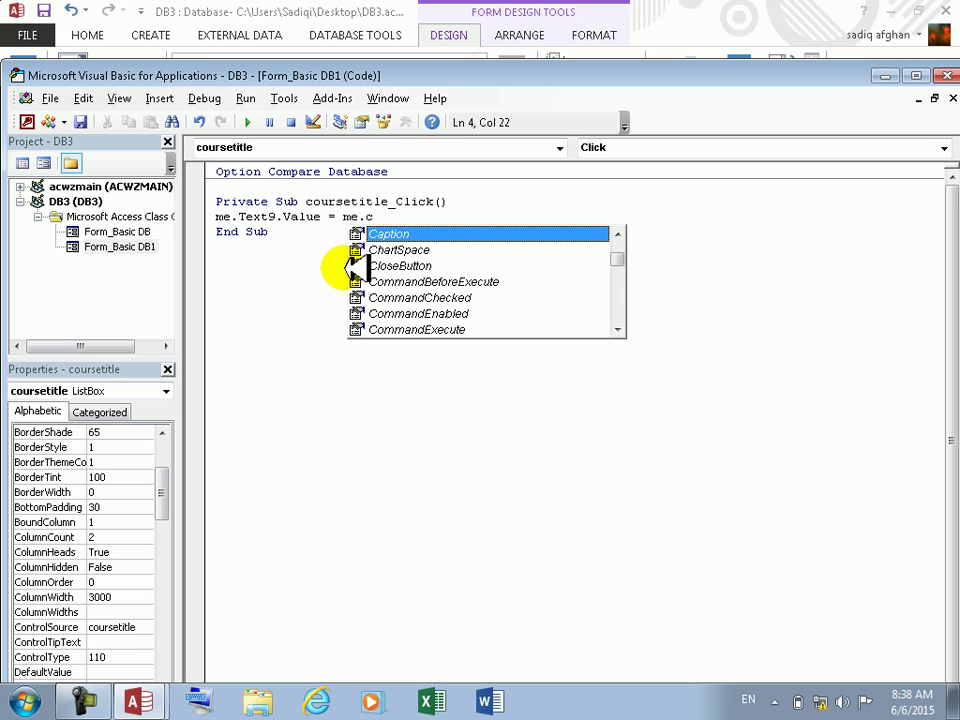
{"action": "key", "text": "BackSpace"}
{"action": "key", "text": "BackSpace"}
{"action": "key", "text": "BackSpace"}
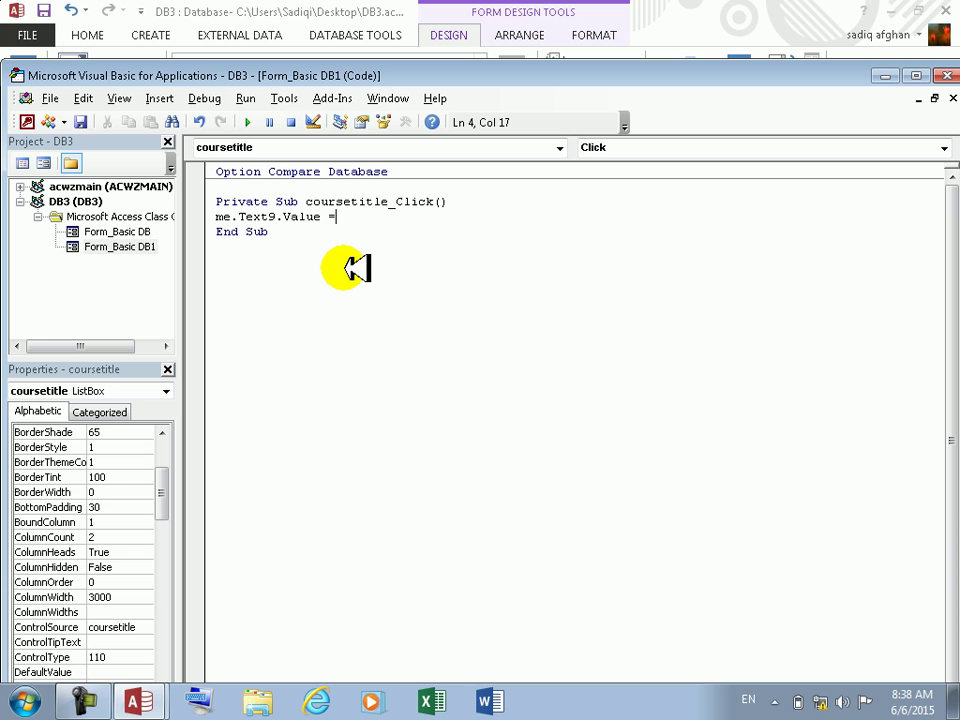
- Try me.valu as the source of the Text9 assignment, erase it again and close the code editor
{"action": "type", "text": "me."}
{"action": "type", "text": "av"}
{"action": "key", "text": "BackSpace"}
{"action": "key", "text": "BackSpace"}
{"action": "type", "text": "valu"}
{"action": "key", "text": "BackSpace"}
{"action": "key", "text": "BackSpace"}
{"action": "key", "text": "BackSpace"}
{"action": "key", "text": "BackSpace"}
{"action": "key", "text": "BackSpace"}
{"action": "key", "text": "BackSpace"}
{"action": "key", "text": "BackSpace"}
{"action": "key", "text": "BackSpace"}
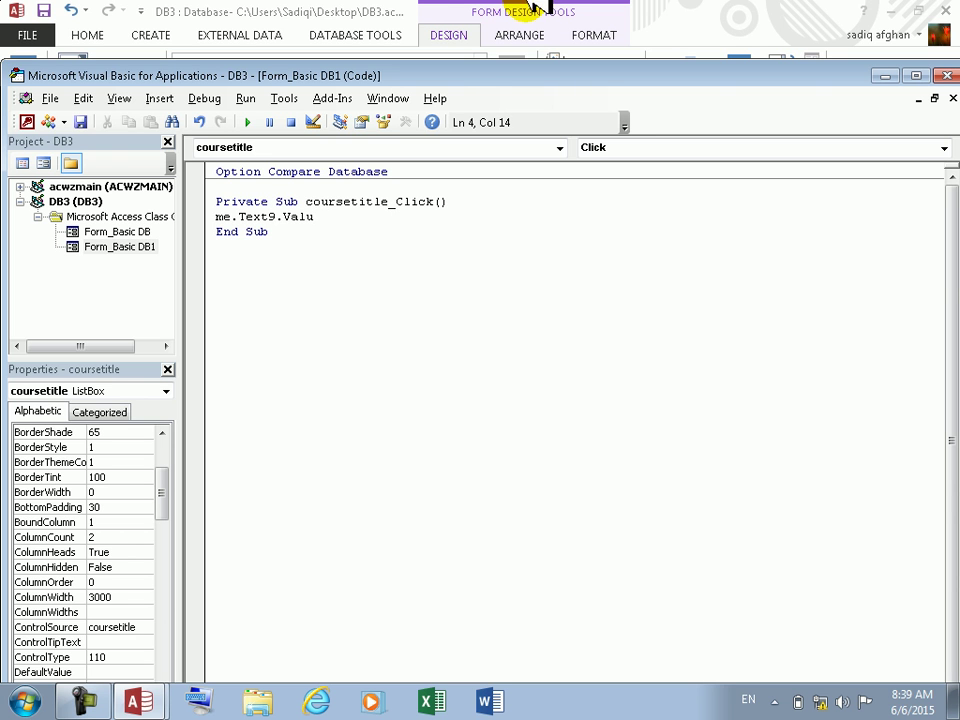
{"action": "left_click", "coordinate": [946, 76]}
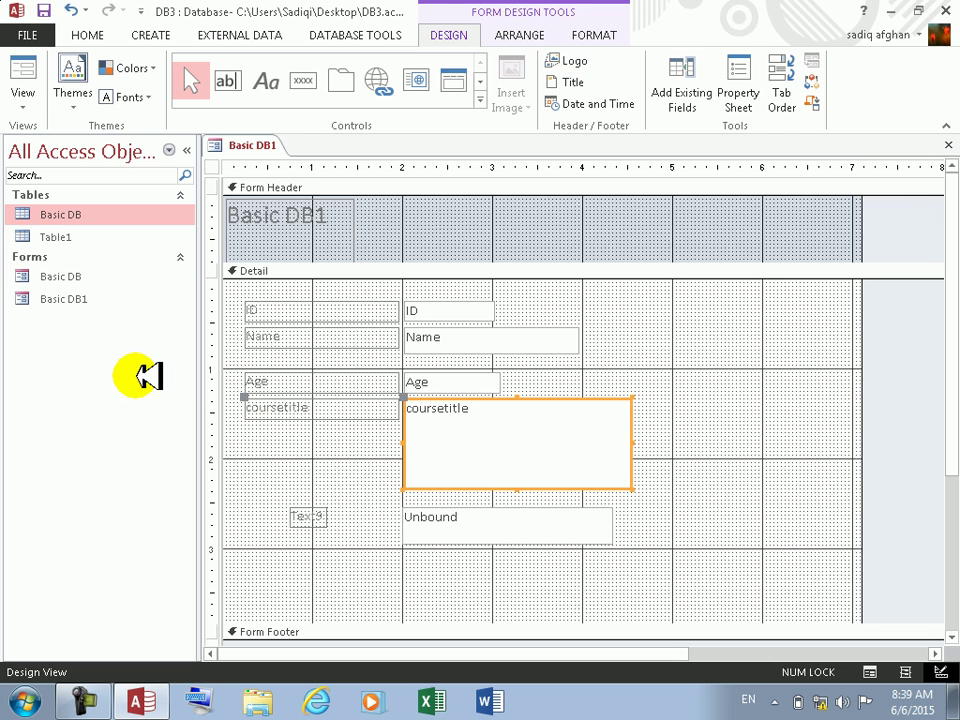
{"action": "right_click", "coordinate": [71, 299]}
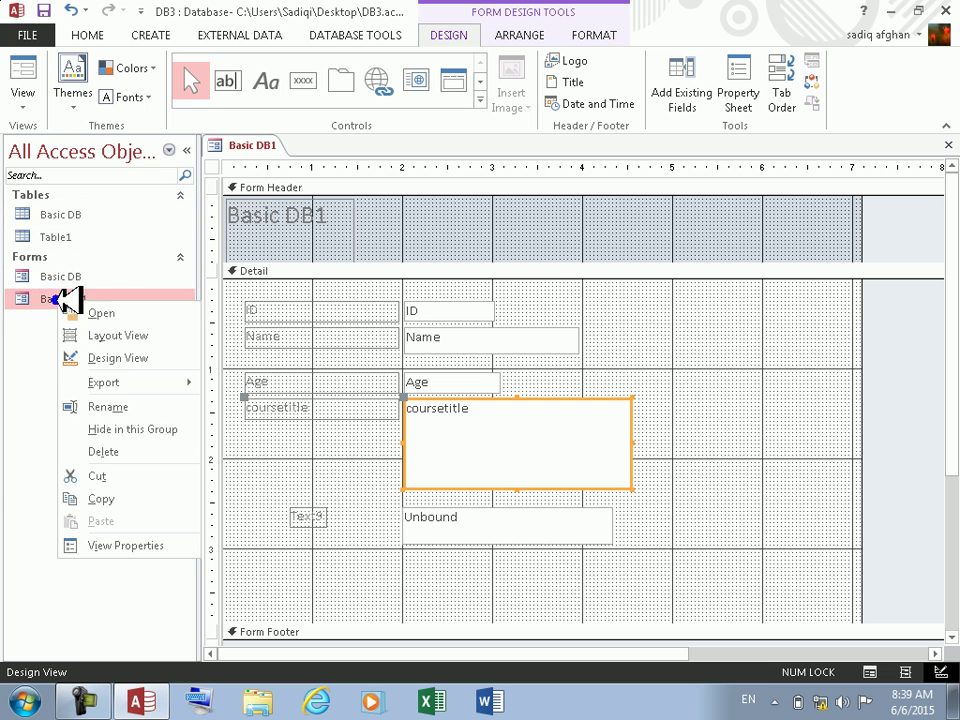
{"action": "left_click", "coordinate": [133, 358]}
{"action": "right_click", "coordinate": [470, 423]}
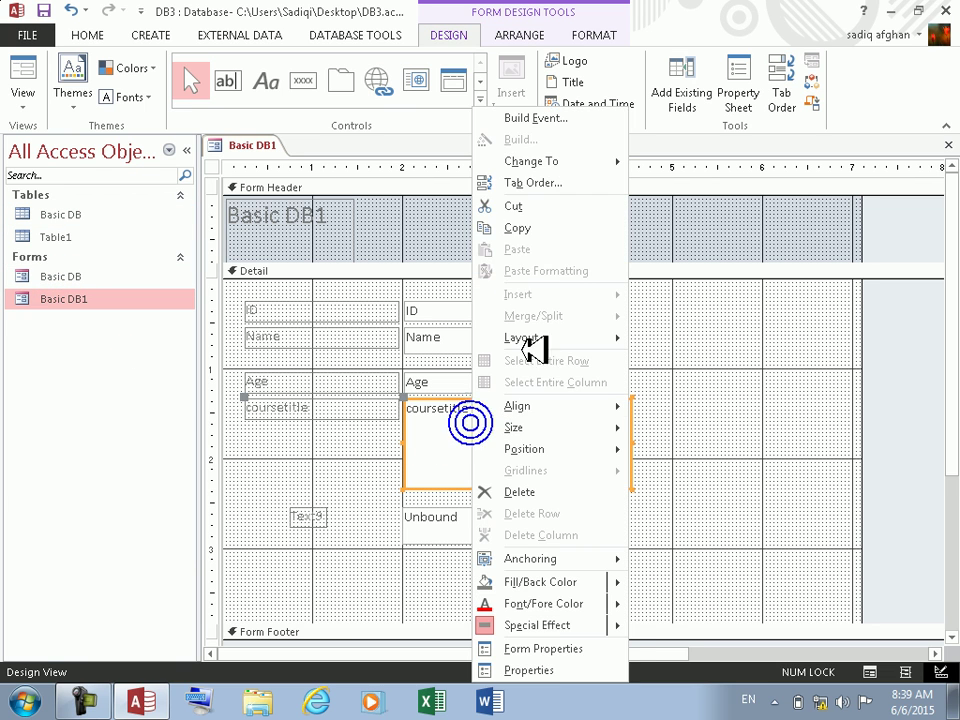
{"action": "left_click", "coordinate": [536, 118]}
{"action": "left_click", "coordinate": [947, 78]}
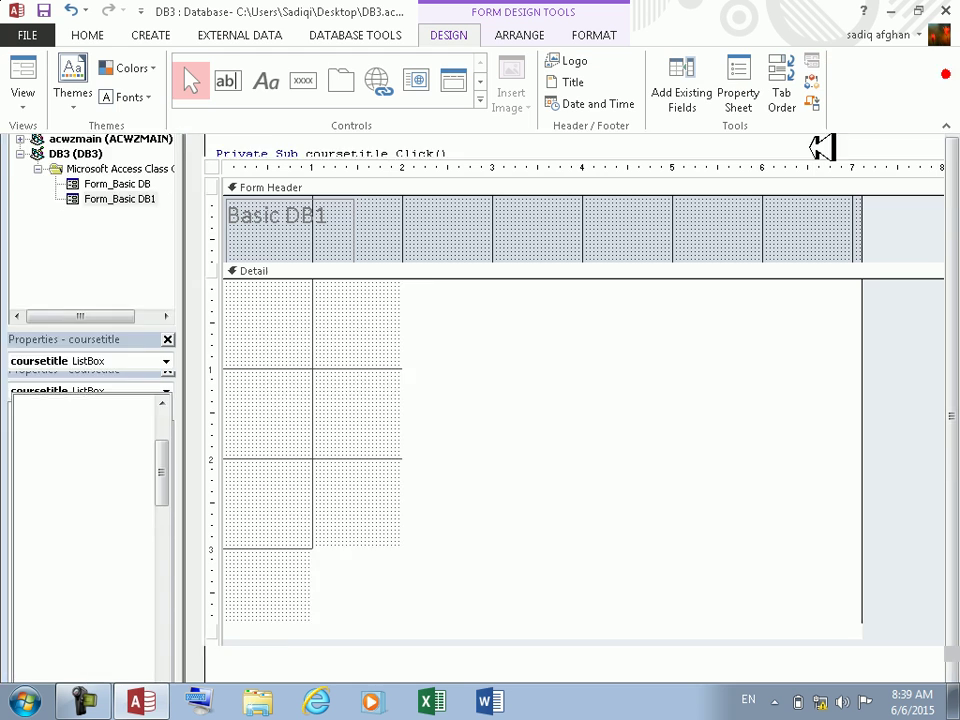
- Open the Basic DB form in Design View and examine its coursetitle click event code
{"action": "right_click", "coordinate": [75, 277]}
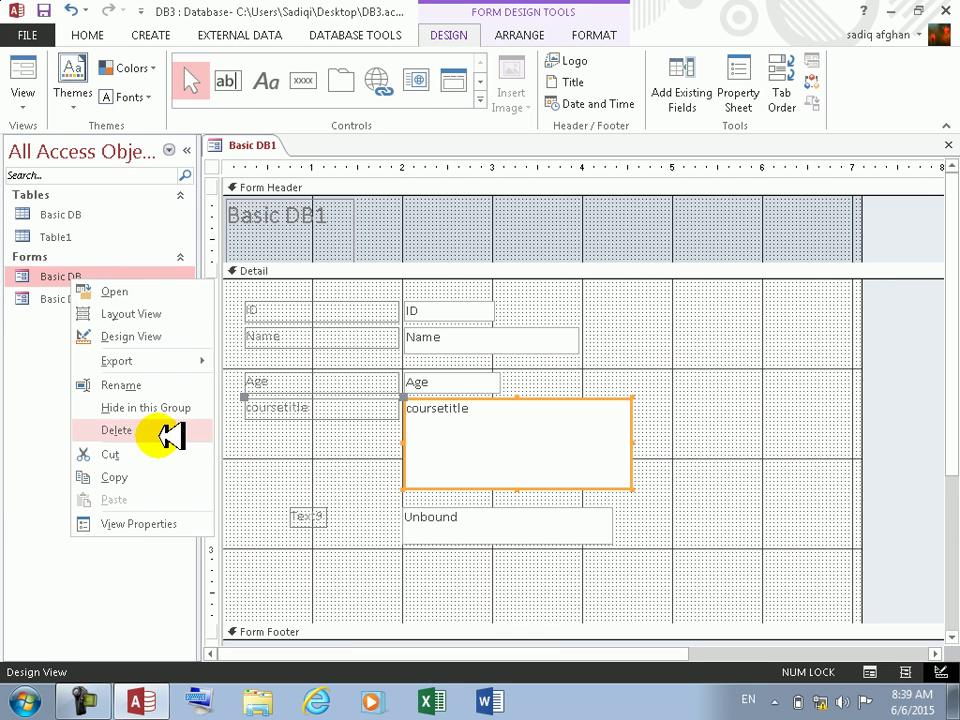
{"action": "left_click", "coordinate": [131, 331]}
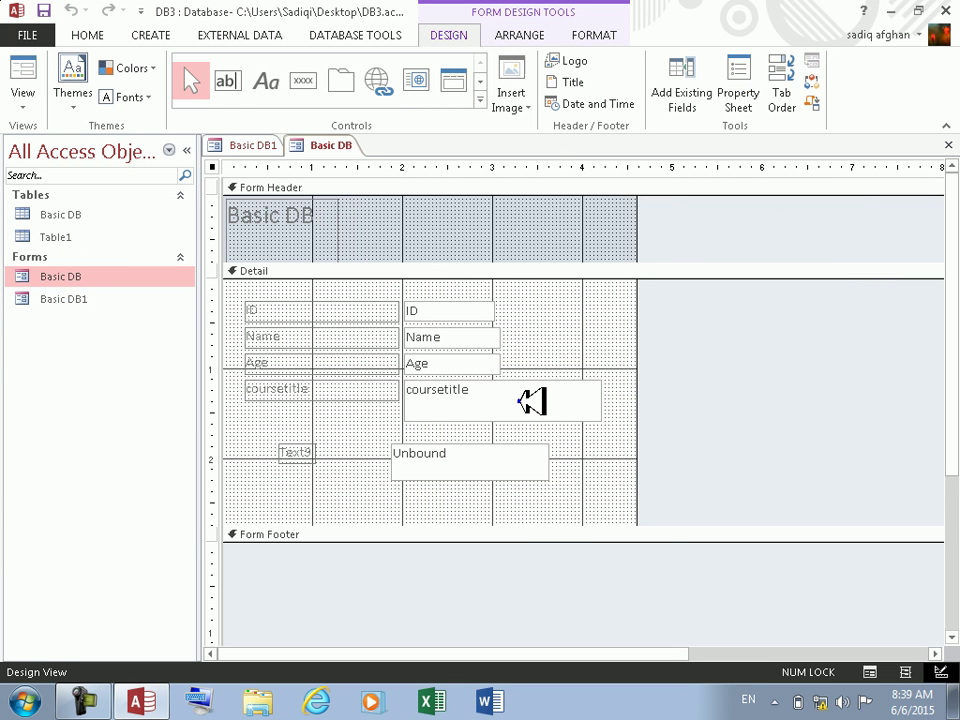
{"action": "right_click", "coordinate": [521, 399]}
{"action": "left_click", "coordinate": [588, 122]}
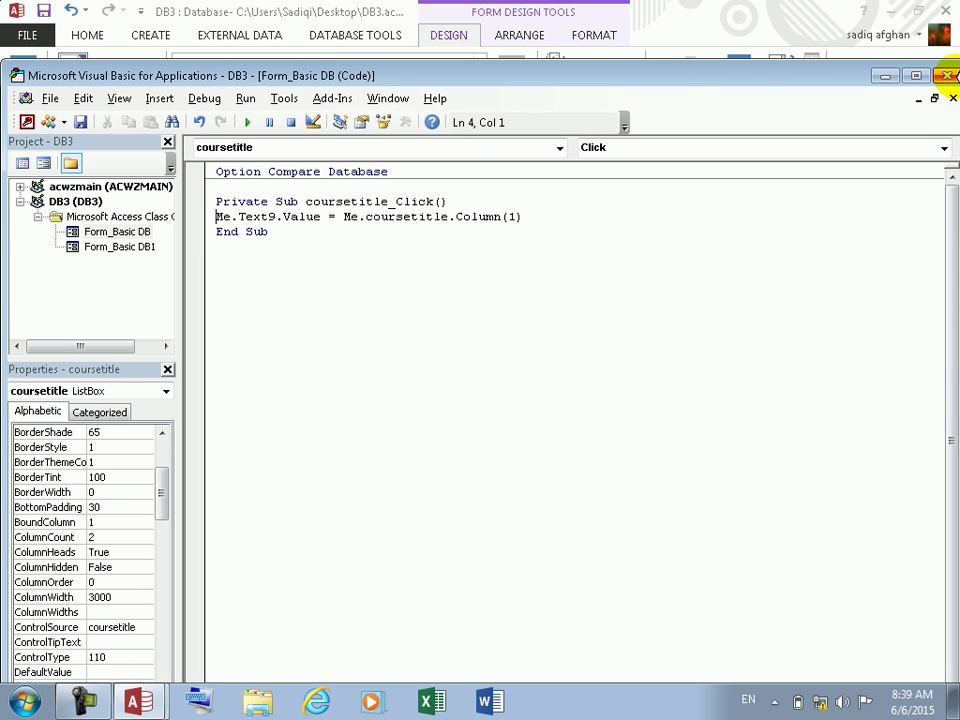
{"action": "left_click", "coordinate": [947, 75]}
{"action": "left_click", "coordinate": [80, 298]}
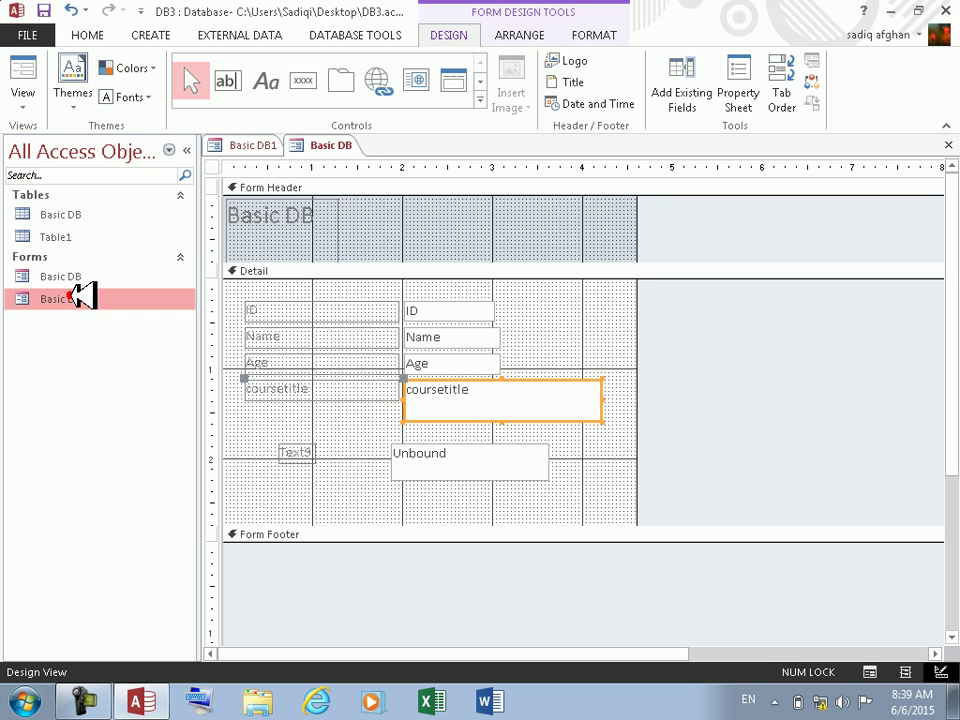
{"action": "right_click", "coordinate": [492, 394]}
{"action": "left_click", "coordinate": [567, 117]}
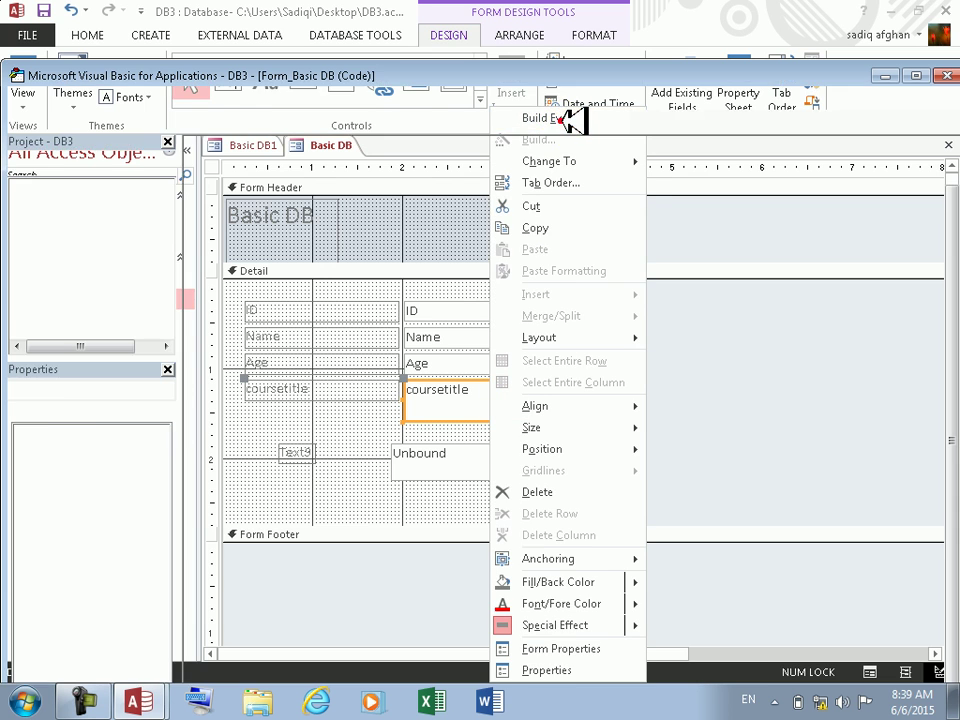
{"action": "left_click", "coordinate": [947, 75]}
- View the Basic DB form with its records, return to Design View and review its coursetitle click event code
{"action": "double_click", "coordinate": [75, 276]}
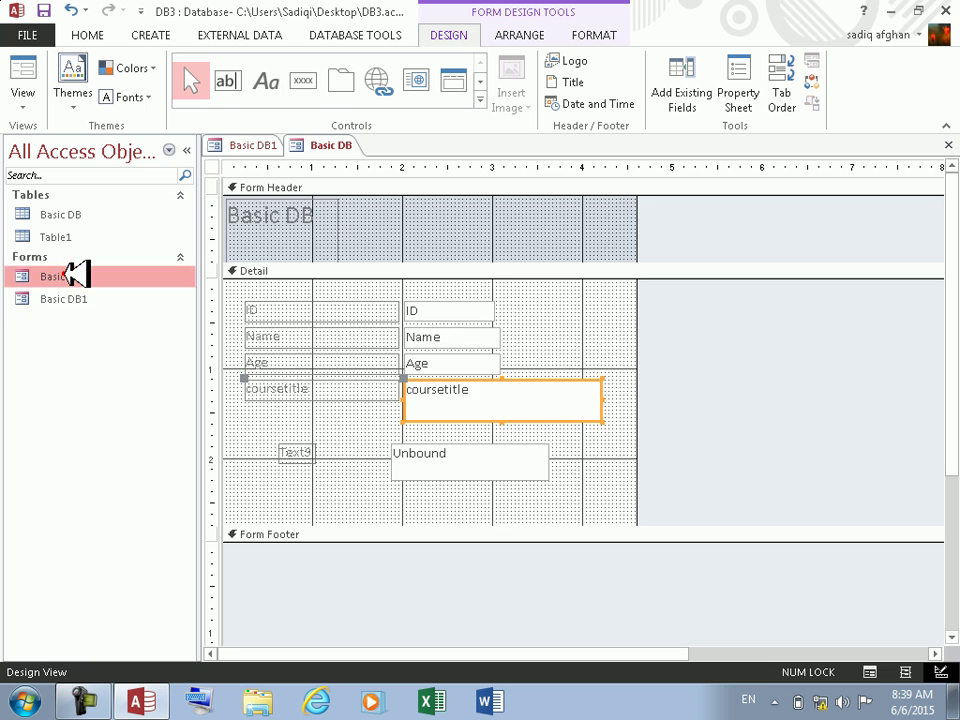
{"action": "left_click", "coordinate": [490, 430]}
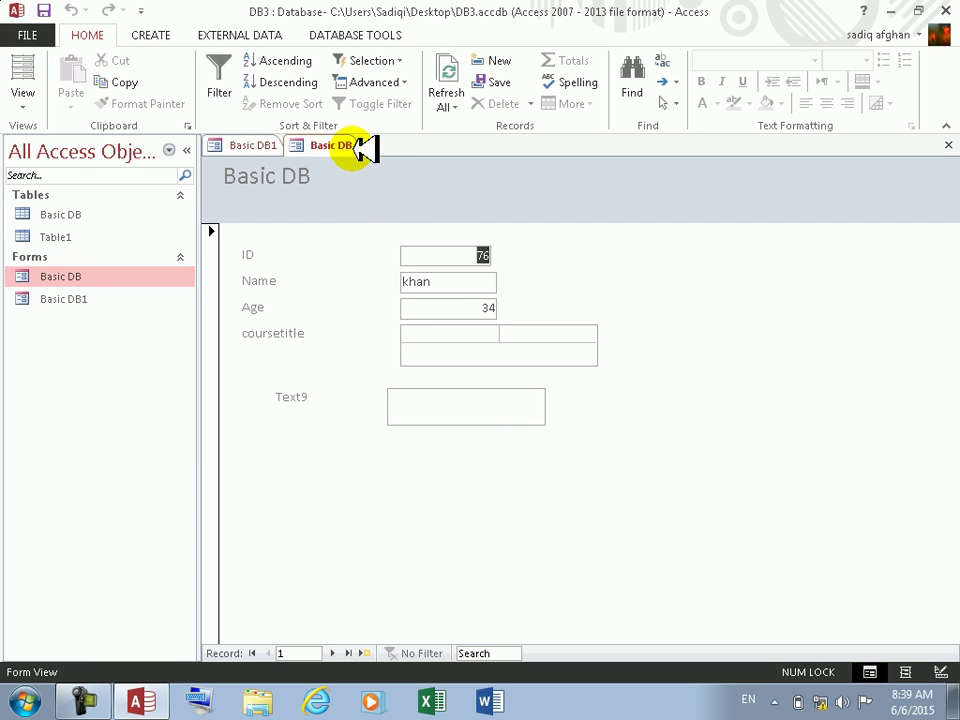
{"action": "left_click", "coordinate": [26, 98]}
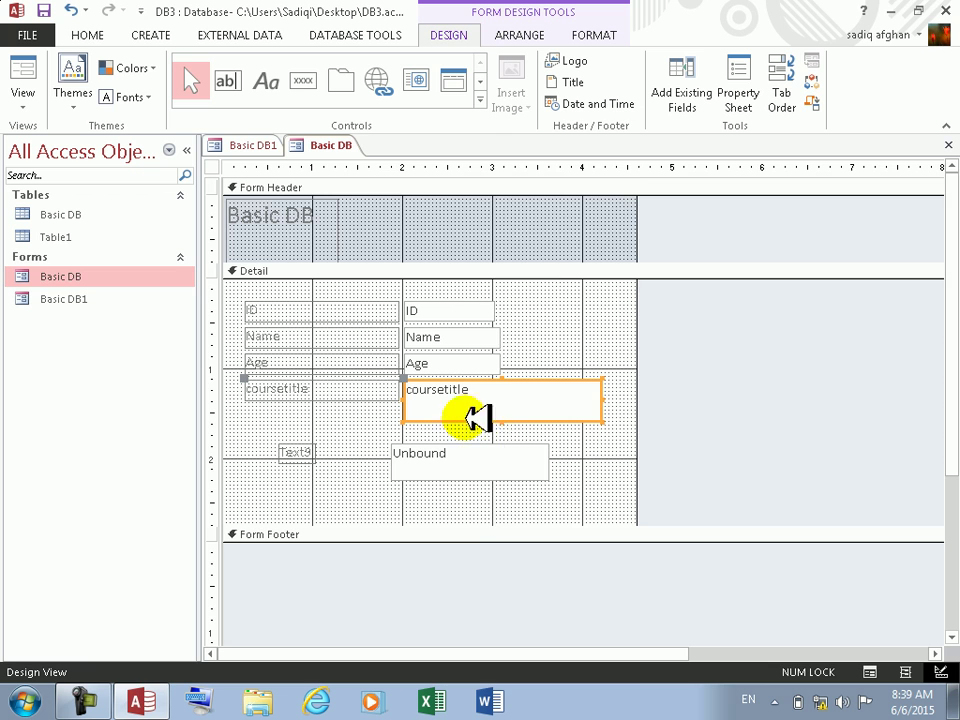
{"action": "right_click", "coordinate": [482, 400]}
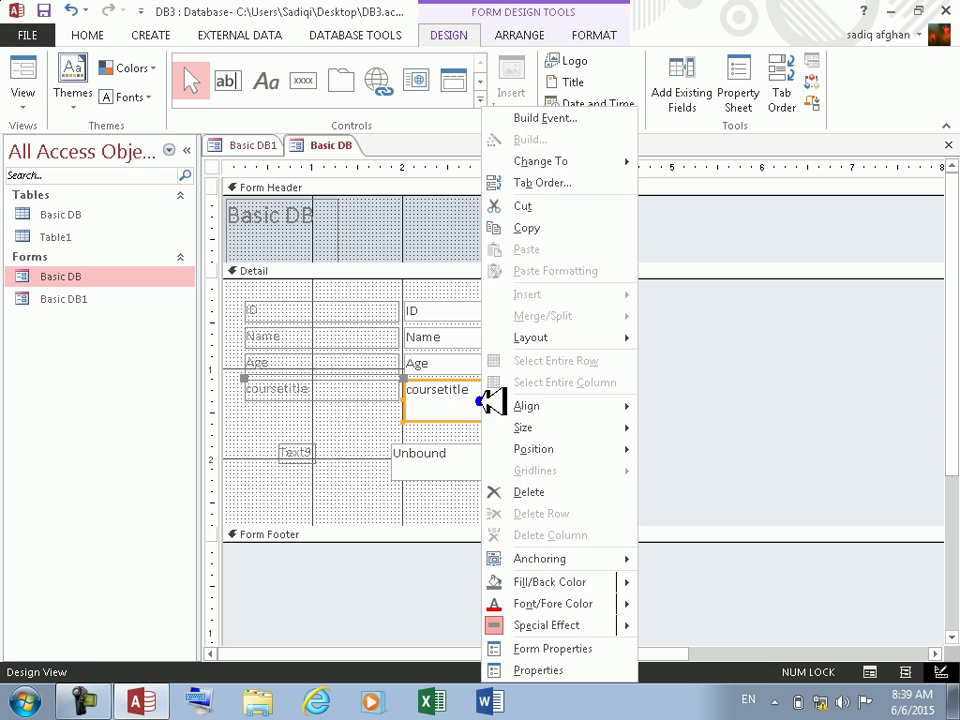
{"action": "left_click", "coordinate": [543, 118]}
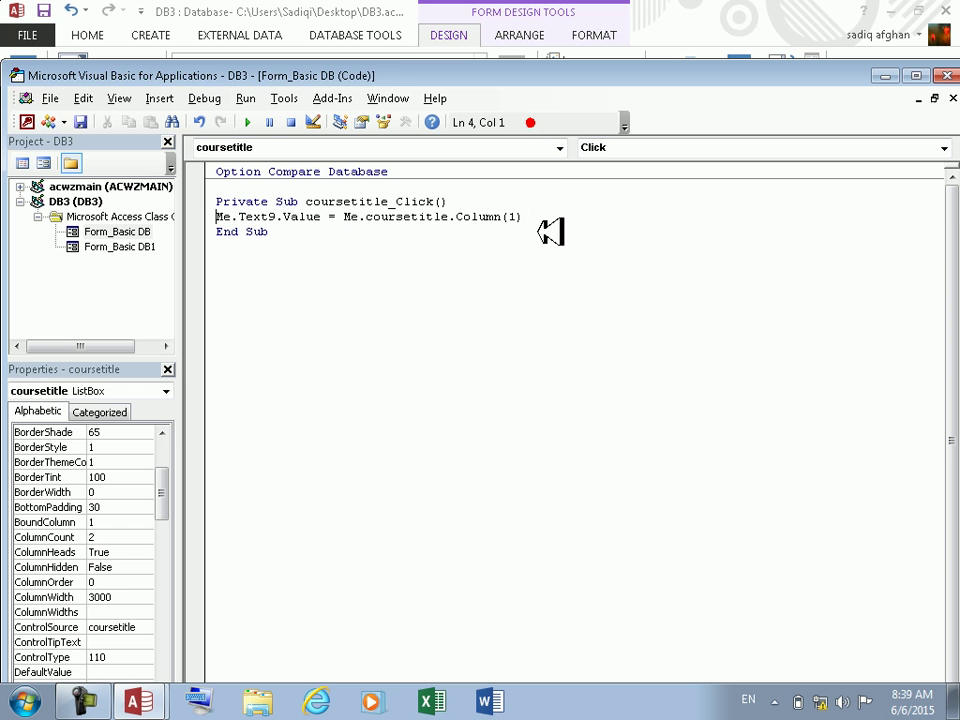
{"action": "left_click", "coordinate": [945, 76]}
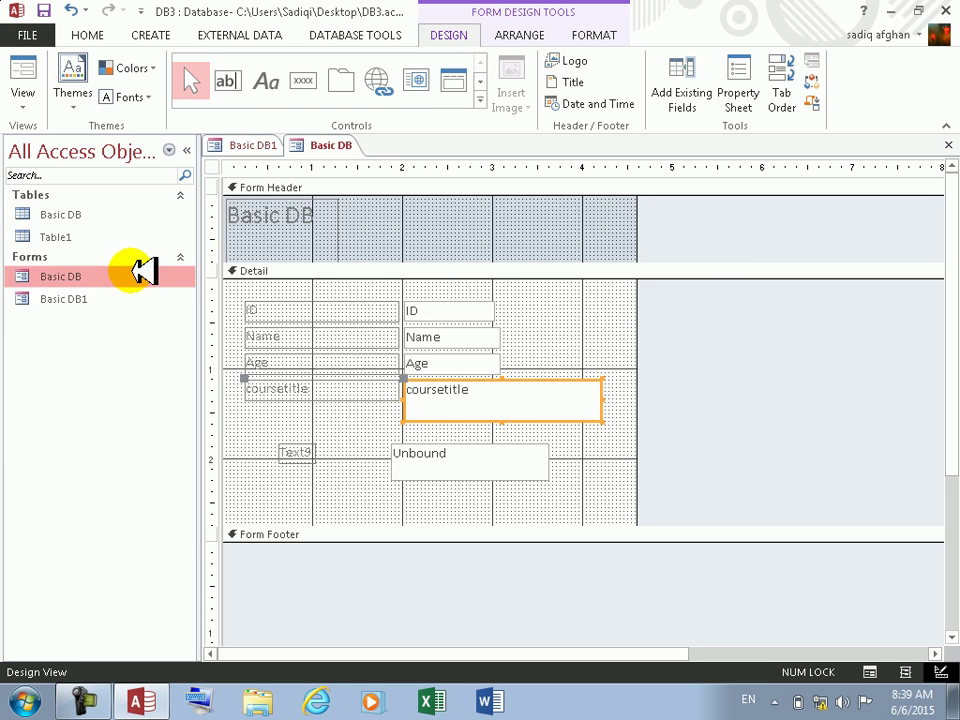
- Return to the Basic DB1 form's design and open the click event code of its coursetitle list box
{"action": "right_click", "coordinate": [94, 277]}
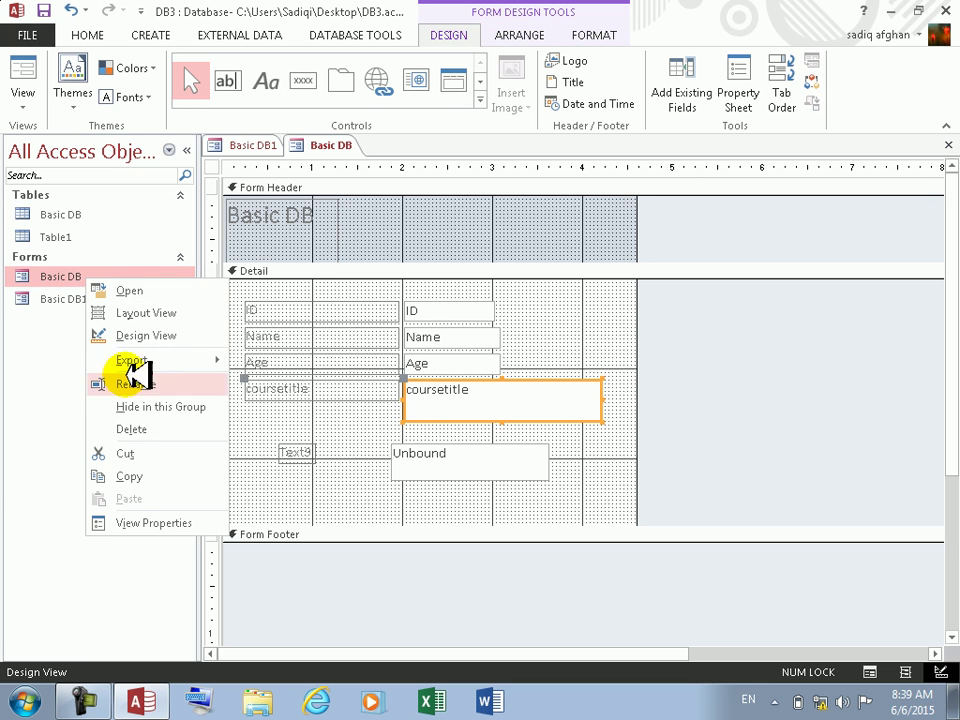
{"action": "left_click", "coordinate": [152, 429]}
{"action": "left_click", "coordinate": [492, 403]}
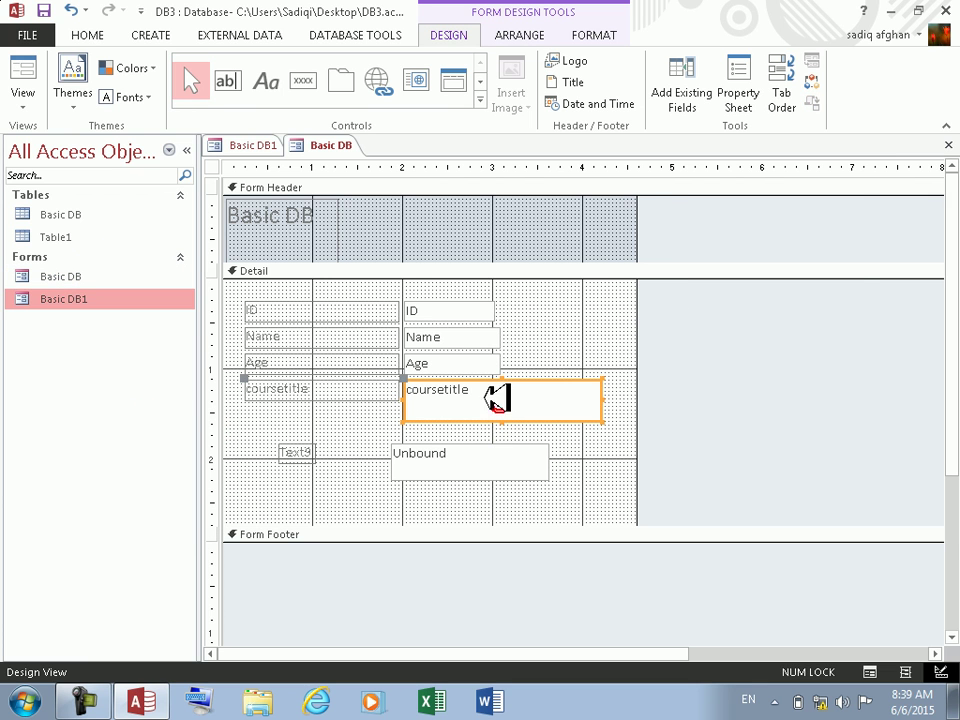
{"action": "left_click", "coordinate": [250, 145]}
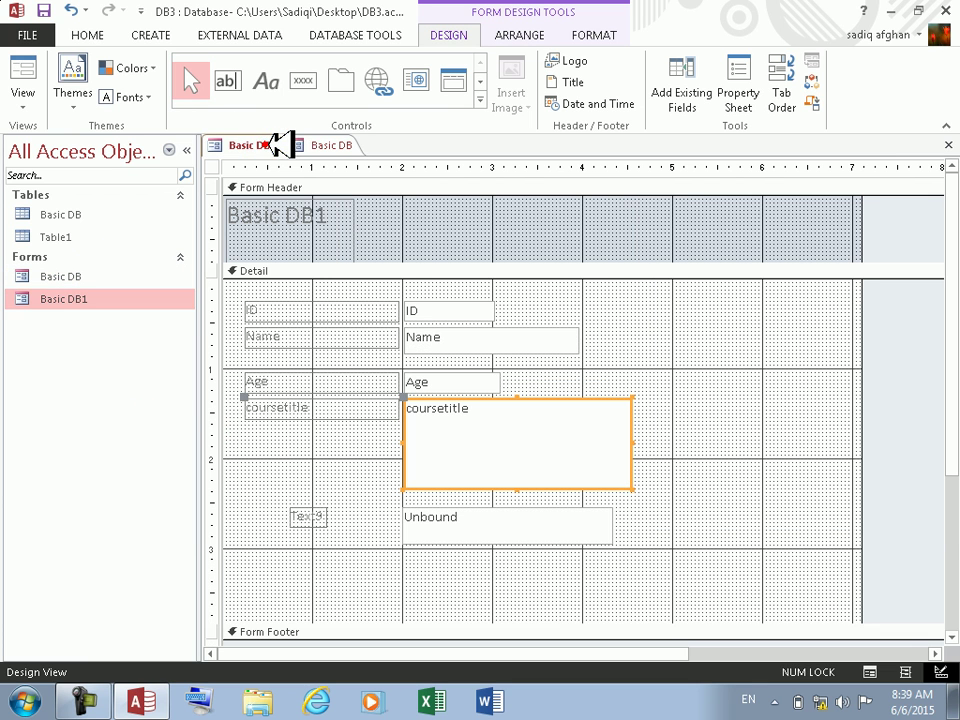
{"action": "right_click", "coordinate": [565, 416]}
{"action": "left_click", "coordinate": [610, 119]}
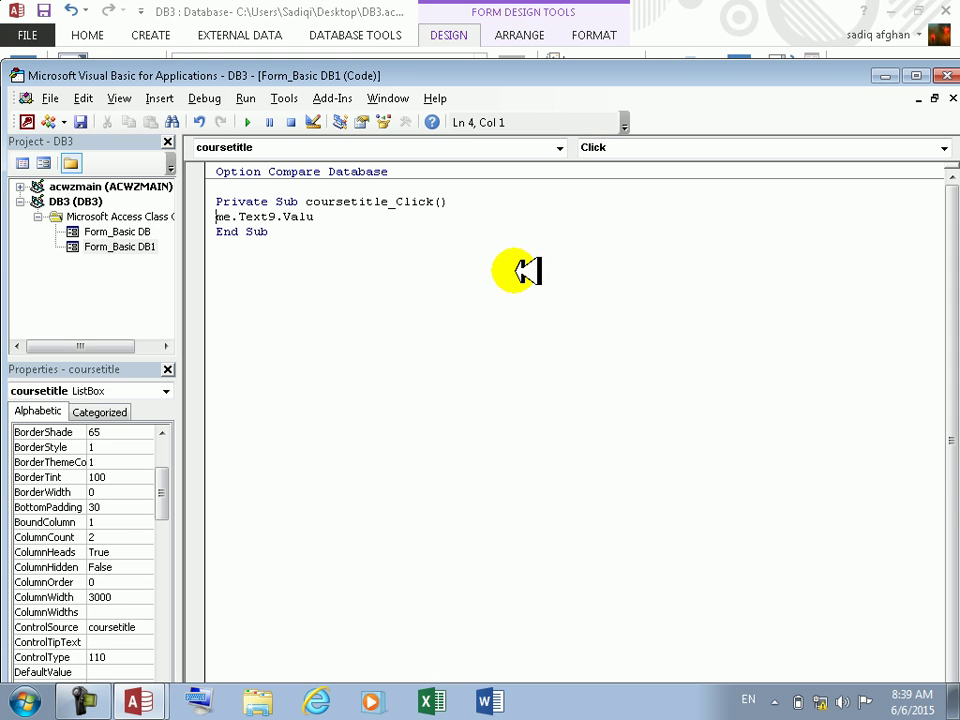
- Erase the incomplete Text9 statement in coursetitle_Click, leaving only its initial M
{"action": "left_click", "coordinate": [388, 226]}
{"action": "left_click", "coordinate": [384, 216]}
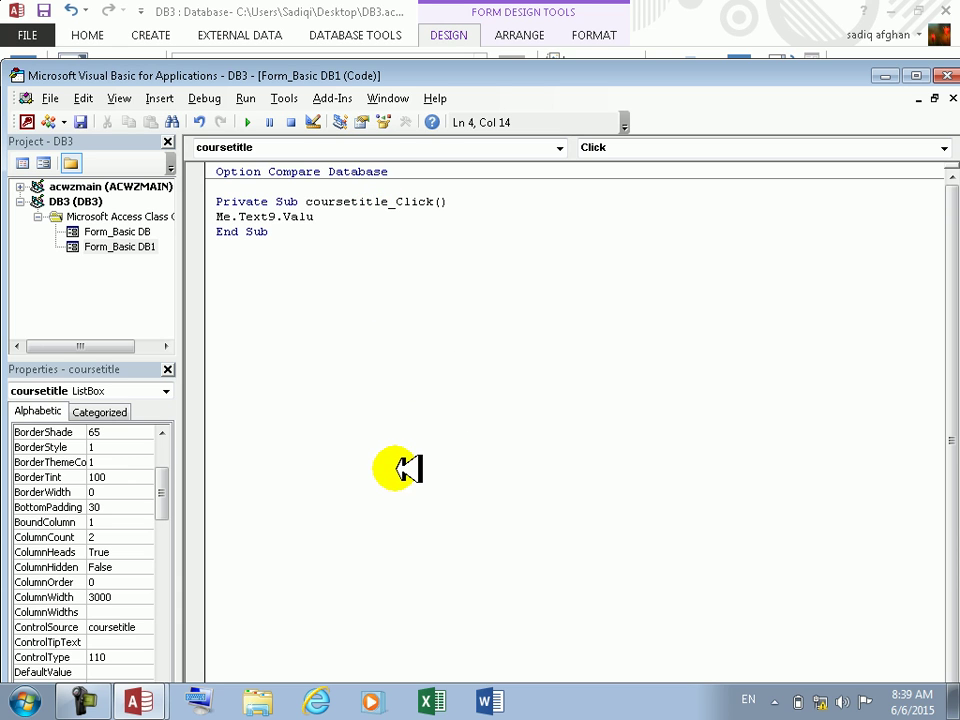
{"action": "key", "text": "BackSpace"}
{"action": "key", "text": "BackSpace"}
{"action": "key", "text": "BackSpace"}
{"action": "key", "text": "BackSpace"}
{"action": "key", "text": "BackSpace"}
{"action": "key", "text": "BackSpace"}
{"action": "key", "text": "BackSpace"}
{"action": "key", "text": "BackSpace"}
{"action": "key", "text": "BackSpace"}
{"action": "key", "text": "BackSpace"}
{"action": "key", "text": "BackSpace"}
{"action": "key", "text": "BackSpace"}
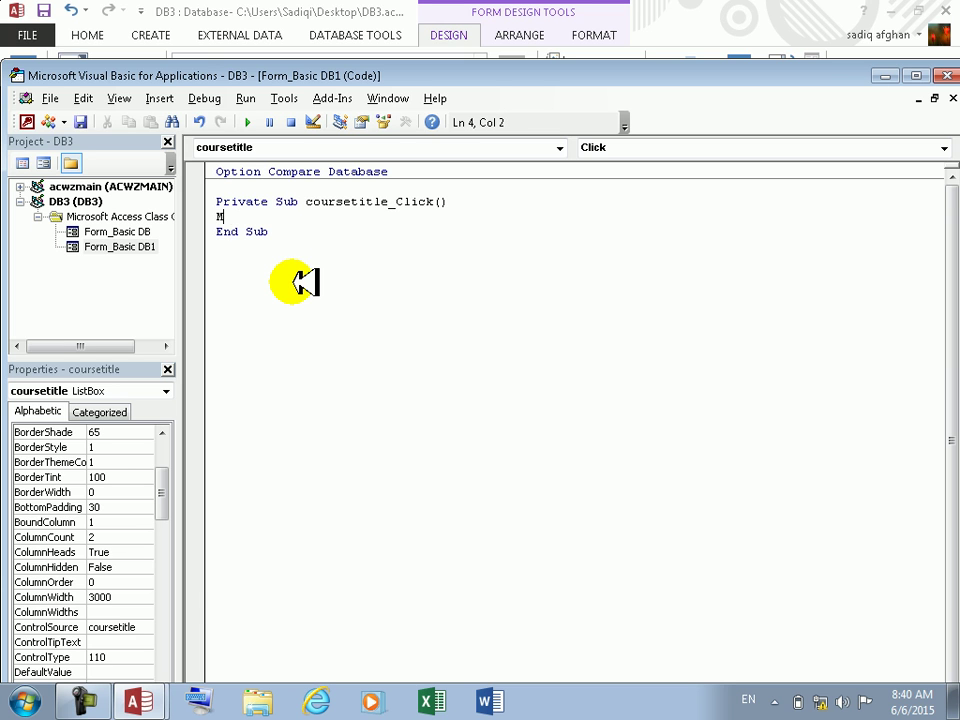
- Begin the coursetitle_Click statement with Me.Text9.Value =me. and look for a table reference to complete it
{"action": "type", "text": "e.tex"}
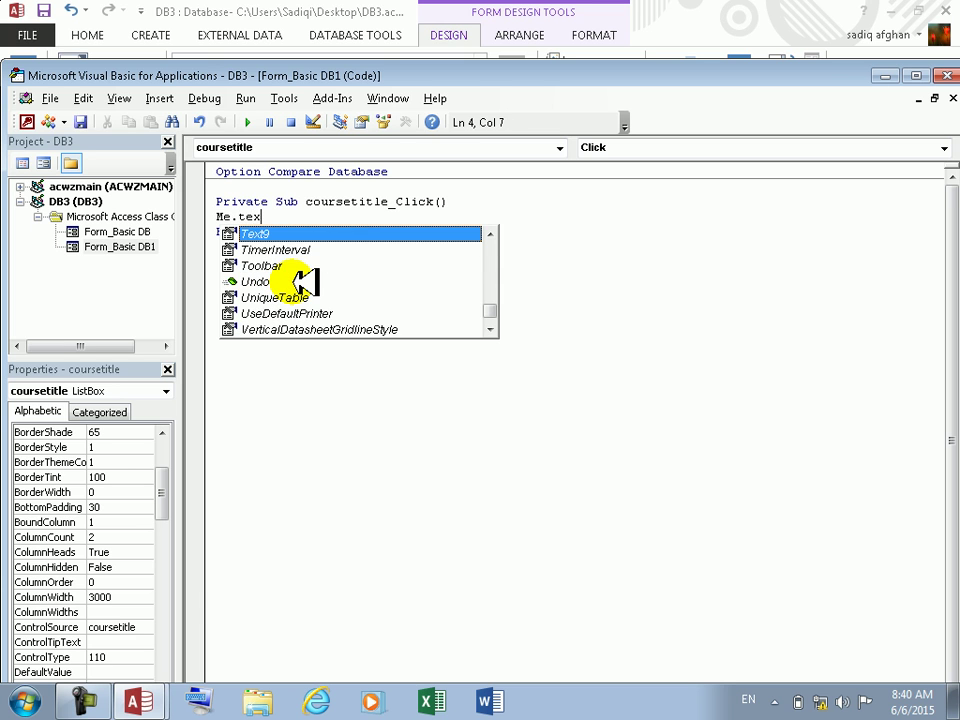
{"action": "key", "text": "Tab"}
{"action": "type", "text": "."}
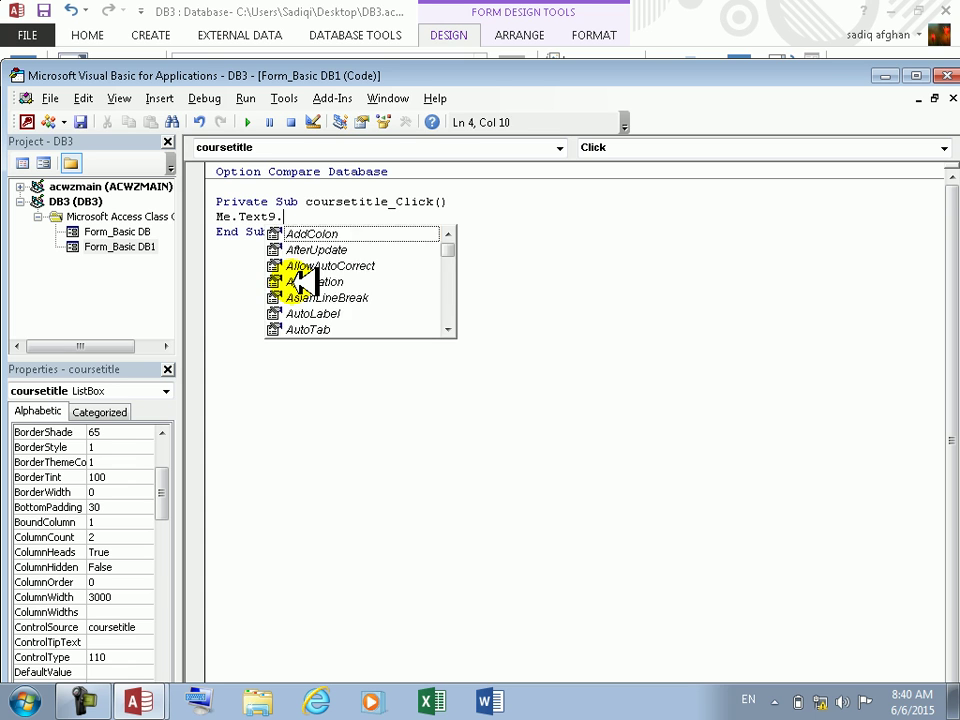
{"action": "type", "text": "Value ="}
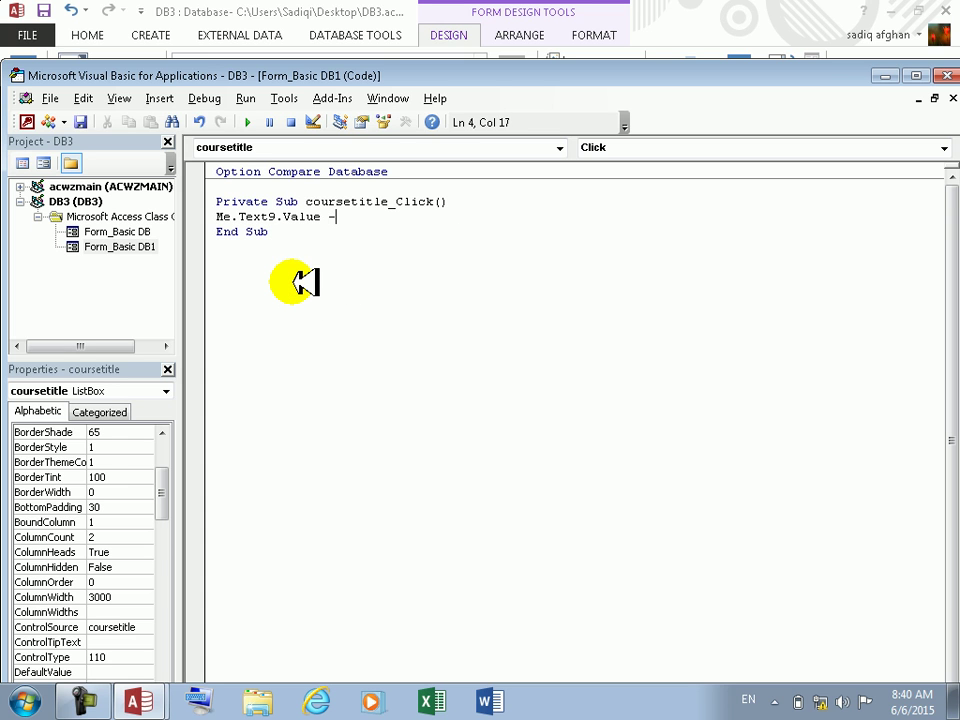
{"action": "type", "text": "me."}
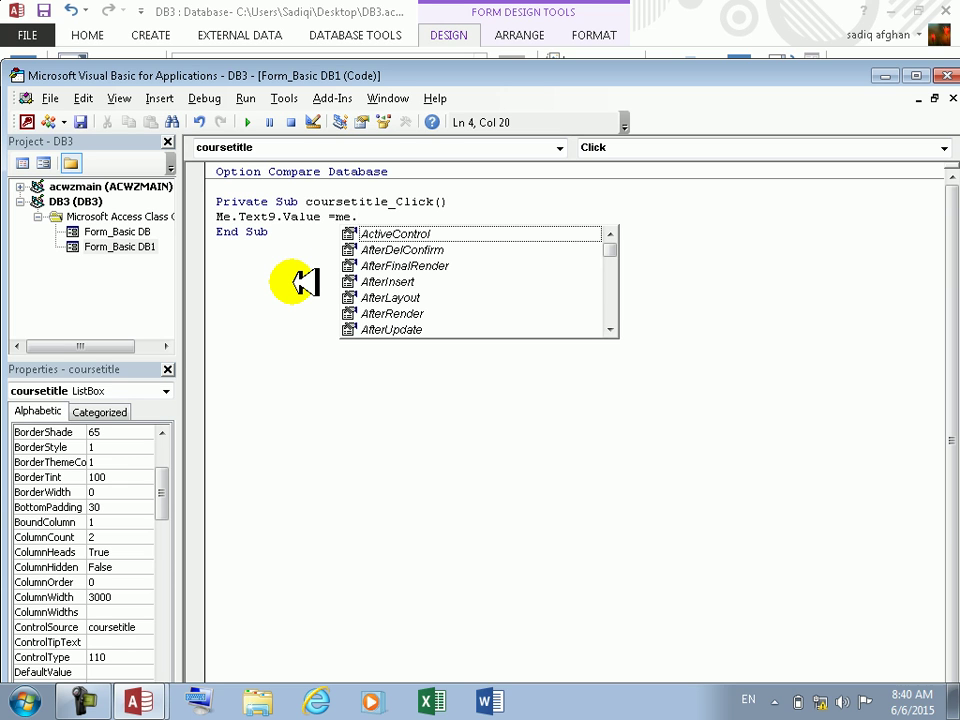
{"action": "type", "text": "ta"}
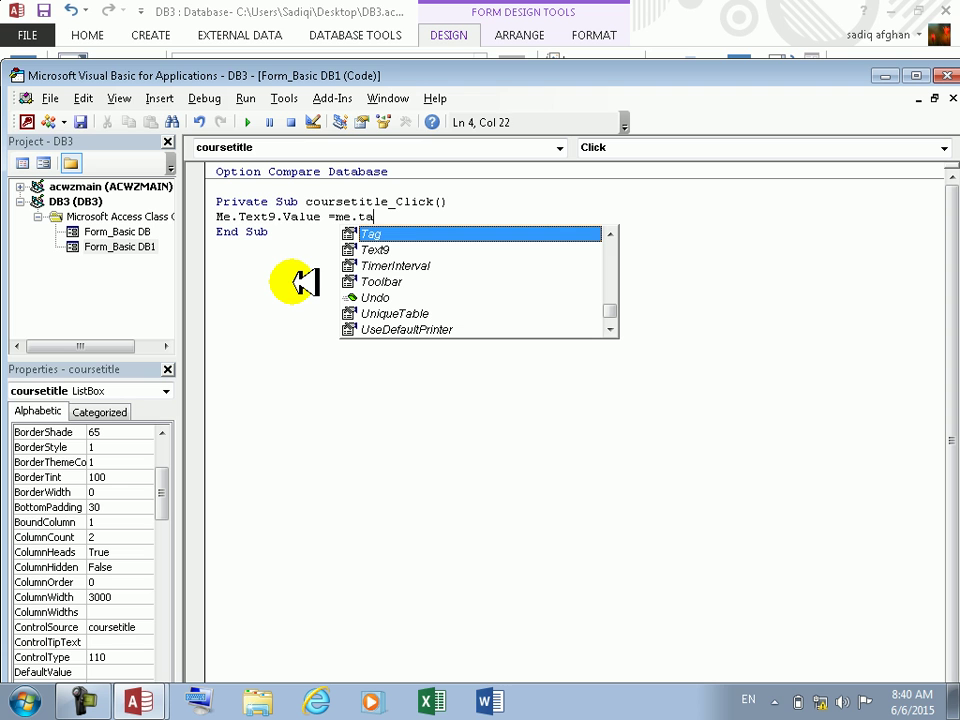
{"action": "key", "text": "BackSpace"}
{"action": "key", "text": "BackSpace"}
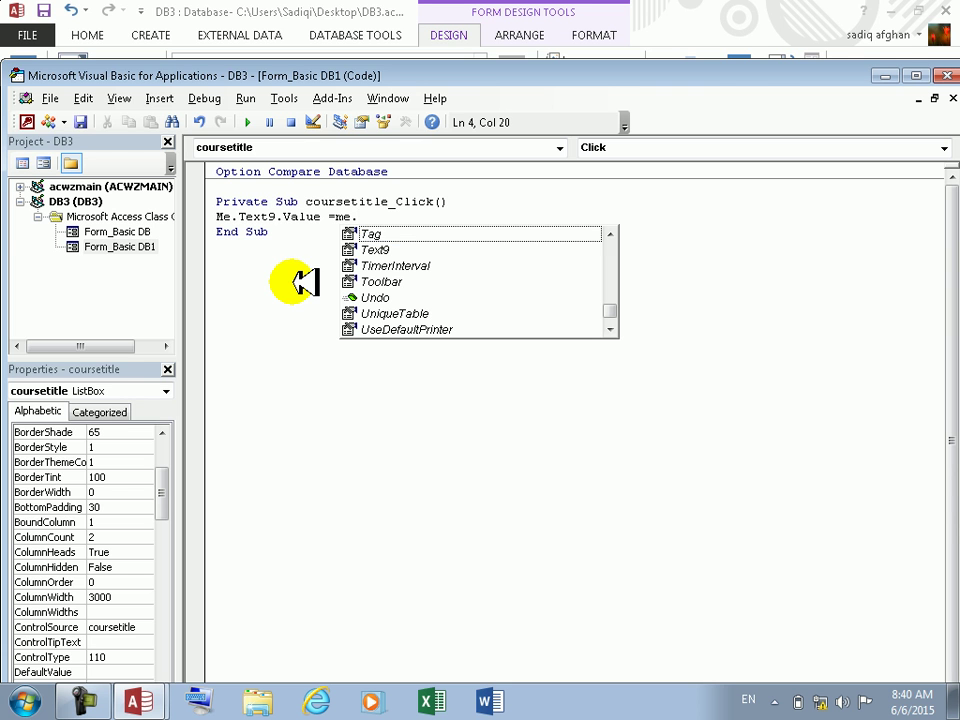
- Open Table1 to check its Course and fee columns, and close it again
{"action": "left_click", "coordinate": [884, 76]}
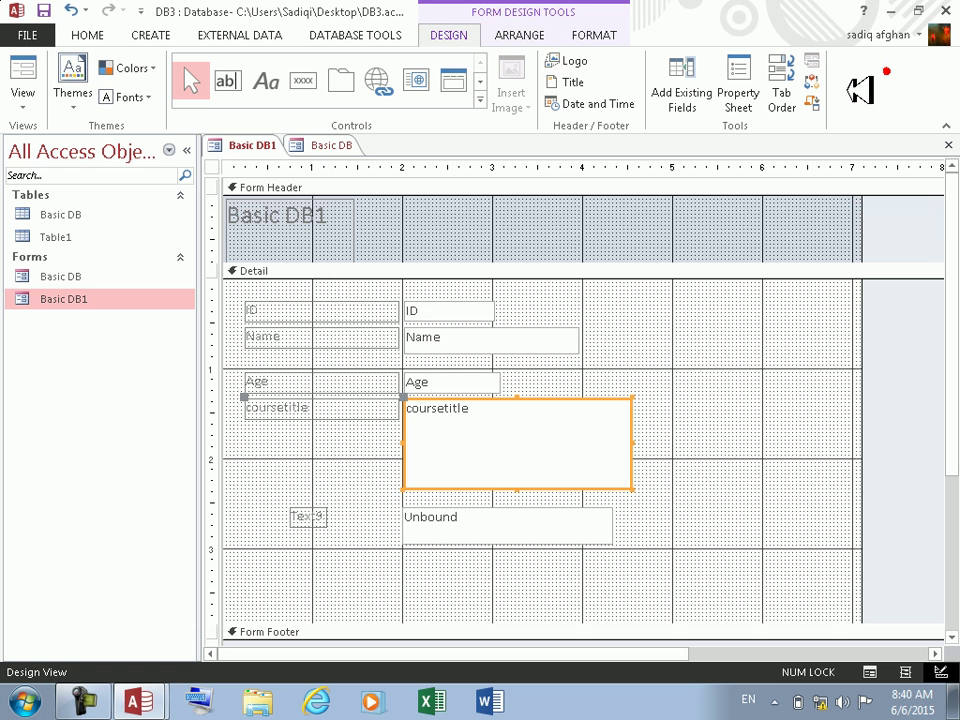
{"action": "left_click", "coordinate": [85, 237]}
{"action": "right_click", "coordinate": [85, 237]}
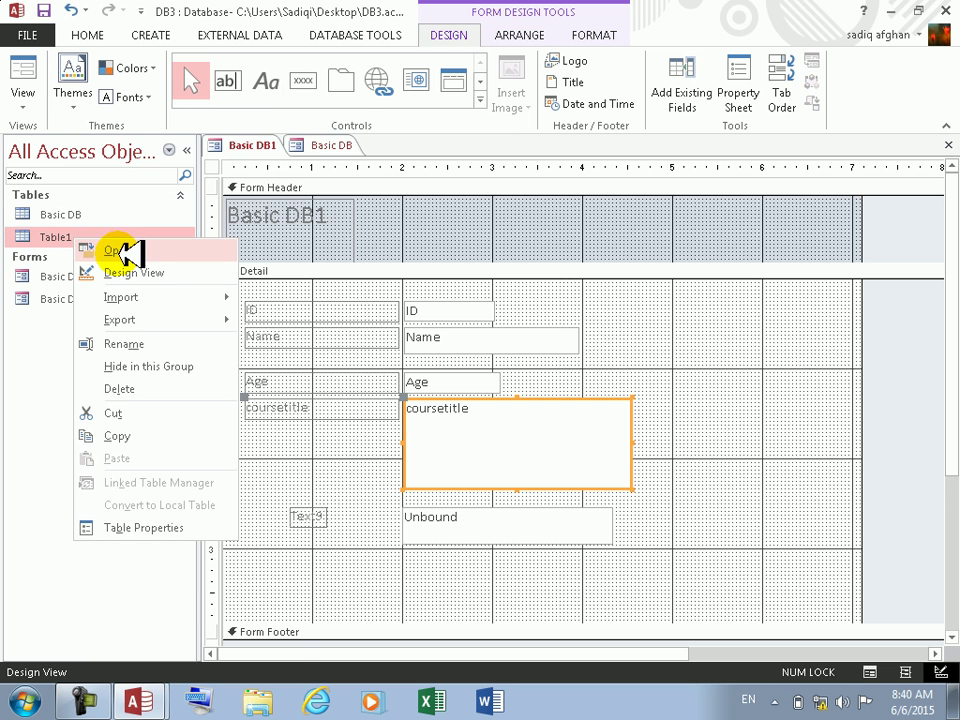
{"action": "left_click", "coordinate": [122, 251]}
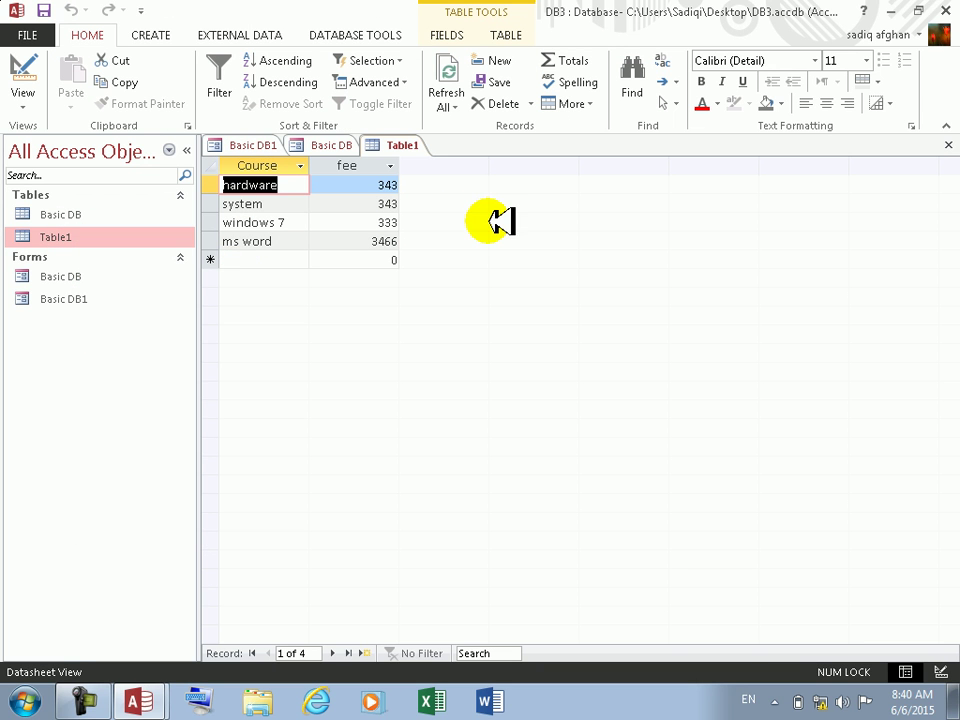
{"action": "left_click", "coordinate": [947, 146]}
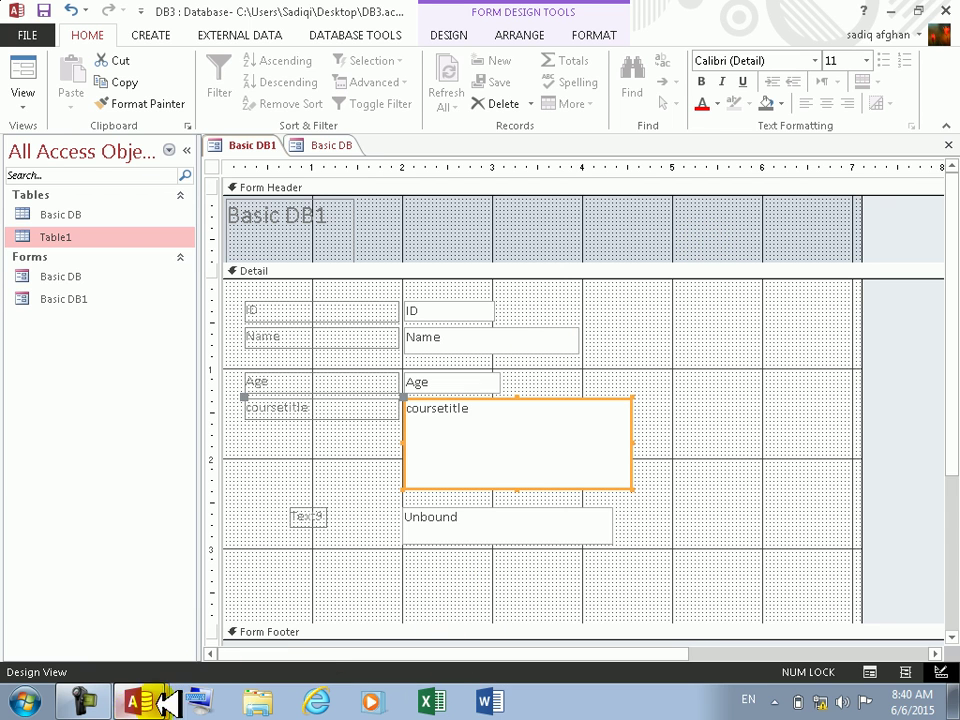
- Return to the click code and try to complete the Text9 assignment as me.table1
{"action": "key", "text": "alt+F11"}
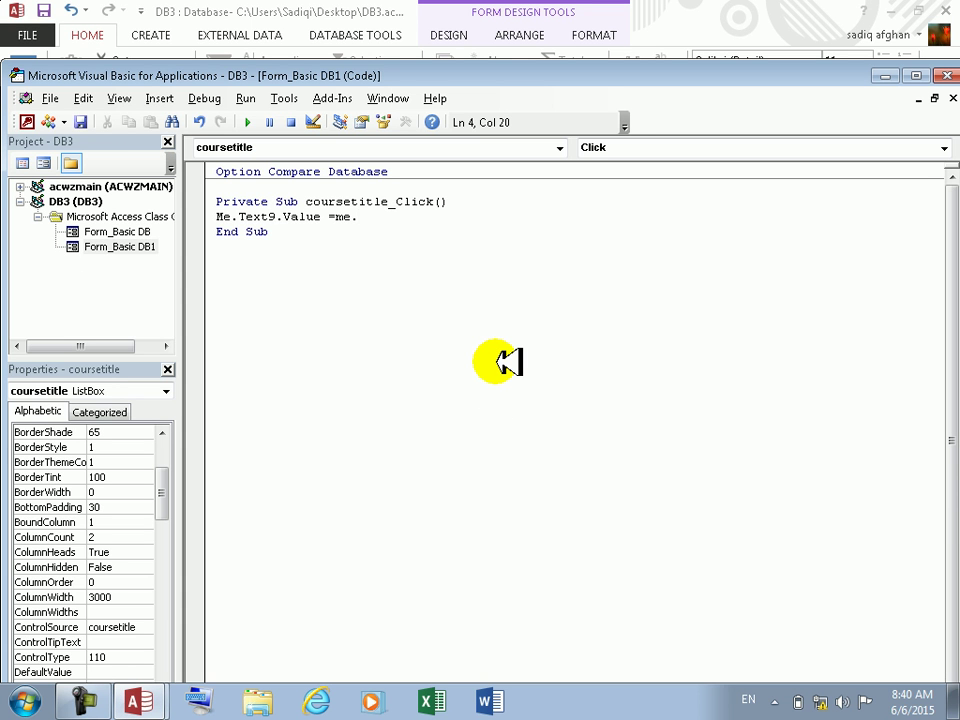
{"action": "type", "text": "talbl"}
{"action": "type", "text": "e"}
{"action": "key", "text": "BackSpace"}
{"action": "key", "text": "BackSpace"}
{"action": "key", "text": "BackSpace"}
{"action": "key", "text": "BackSpace"}
{"action": "type", "text": "ble"}
- Check the Basic DB form's click code and try other member names after me. in the Basic DB1 statement
{"action": "double_click", "coordinate": [108, 231]}
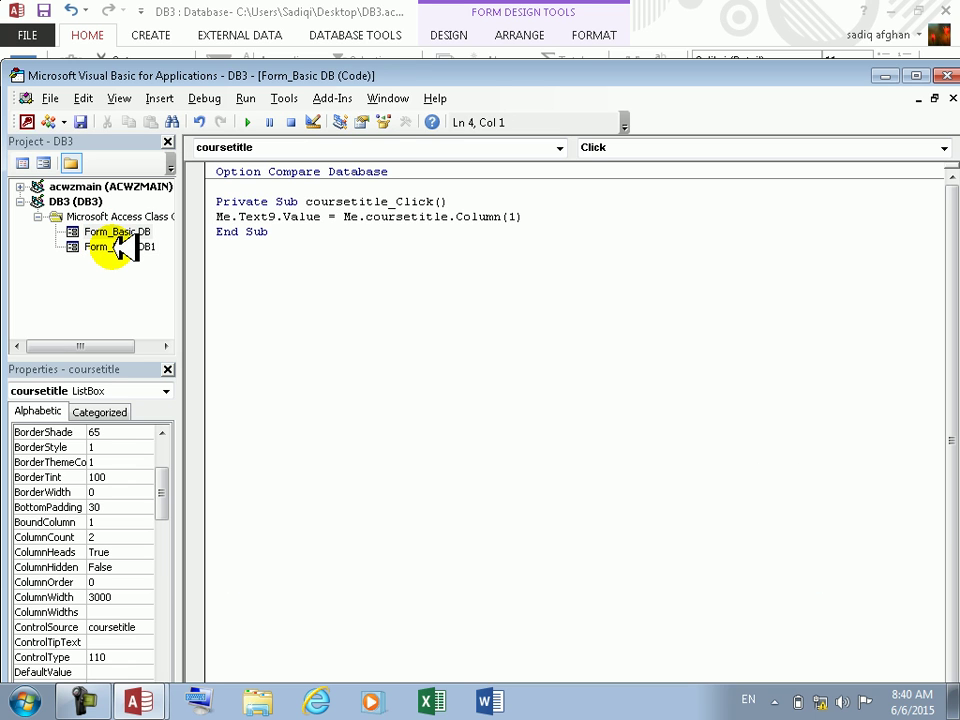
{"action": "double_click", "coordinate": [117, 247]}
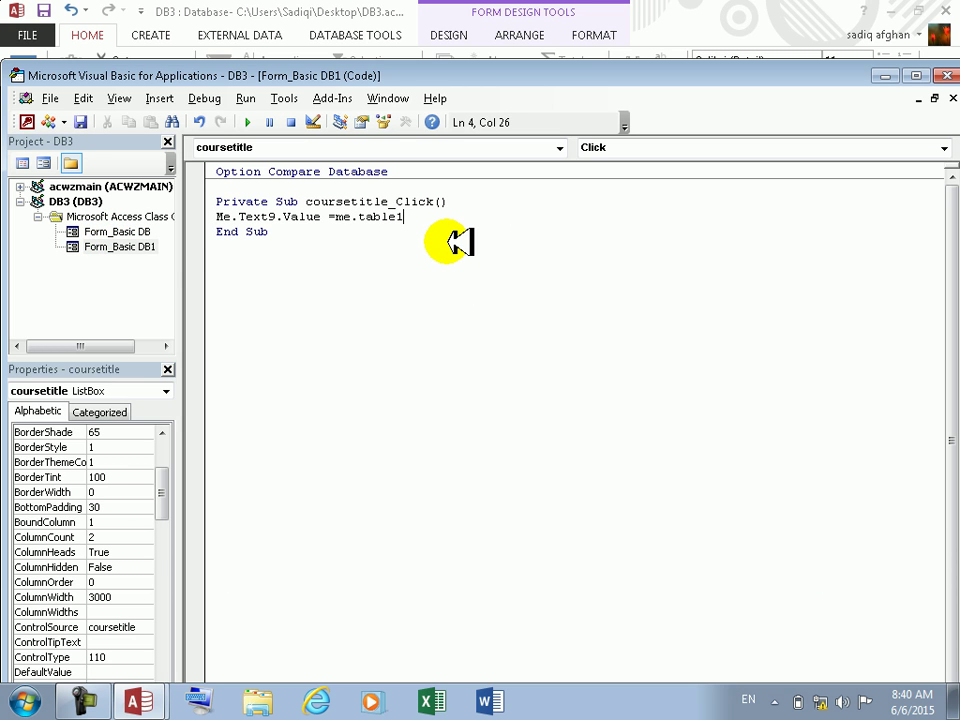
{"action": "key", "text": "BackSpace"}
{"action": "key", "text": "BackSpace"}
{"action": "key", "text": "BackSpace"}
{"action": "key", "text": "BackSpace"}
{"action": "key", "text": "BackSpace"}
{"action": "key", "text": "BackSpace"}
{"action": "key", "text": "BackSpace"}
{"action": "key", "text": "BackSpace"}
{"action": "key", "text": "BackSpace"}
{"action": "type", "text": "me.ta"}
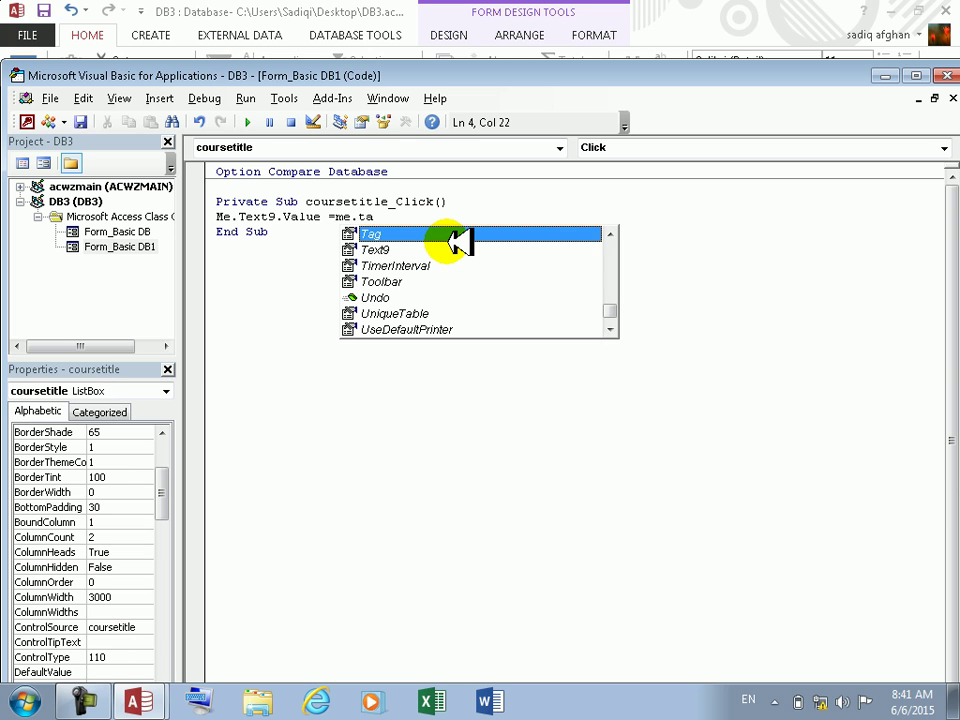
{"action": "type", "text": "bl"}
{"action": "key", "text": "BackSpace"}
{"action": "key", "text": "BackSpace"}
{"action": "key", "text": "BackSpace"}
{"action": "key", "text": "BackSpace"}
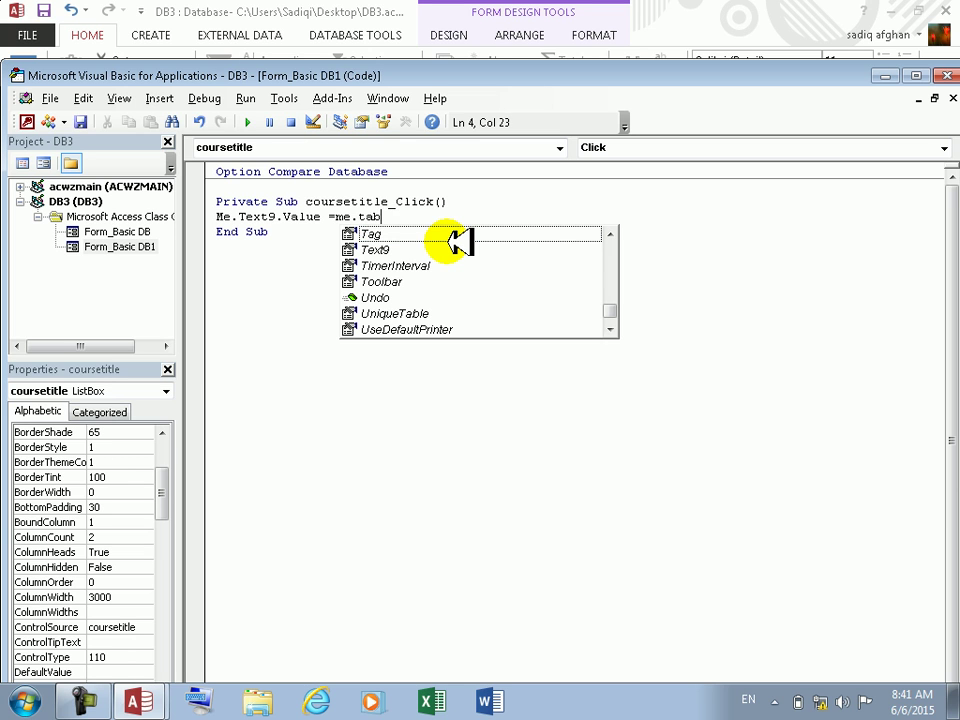
{"action": "type", "text": "cu"}
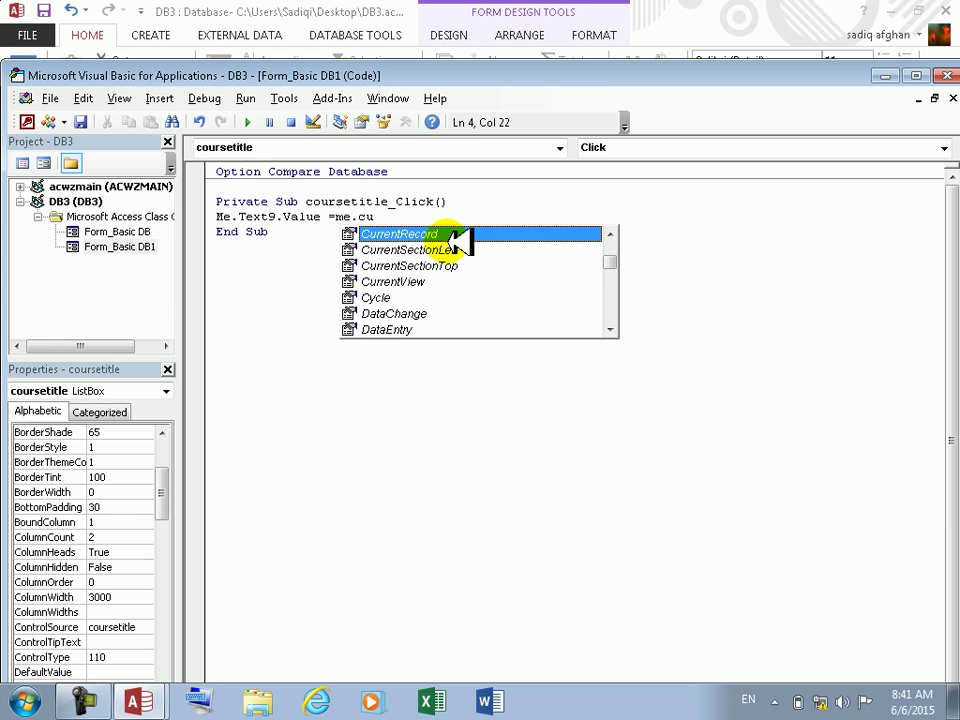
{"action": "key", "text": "BackSpace"}
{"action": "key", "text": "BackSpace"}
{"action": "key", "text": "BackSpace"}
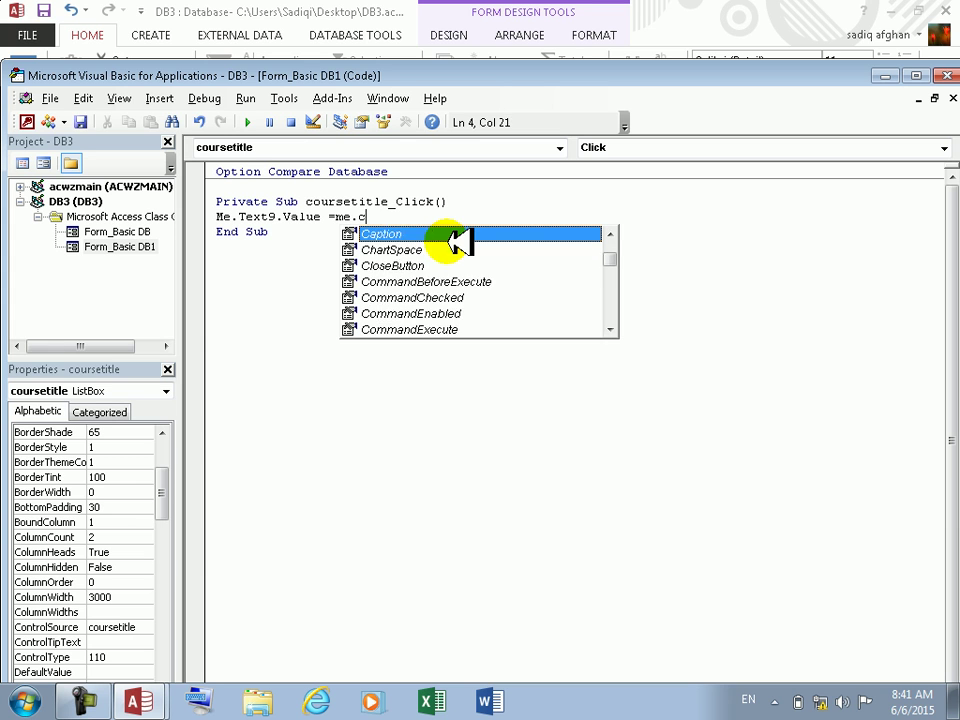
- Erase the entire Text9 statement from coursetitle_Click and close the code editor
{"action": "key", "text": "BackSpace"}
{"action": "key", "text": "BackSpace"}
{"action": "key", "text": "BackSpace"}
{"action": "key", "text": "BackSpace"}
{"action": "key", "text": "BackSpace"}
{"action": "key", "text": "BackSpace"}
{"action": "key", "text": "BackSpace"}
{"action": "key", "text": "BackSpace"}
{"action": "key", "text": "BackSpace"}
{"action": "key", "text": "BackSpace"}
{"action": "key", "text": "BackSpace"}
{"action": "key", "text": "BackSpace"}
{"action": "key", "text": "BackSpace"}
{"action": "key", "text": "BackSpace"}
{"action": "key", "text": "BackSpace"}
{"action": "key", "text": "BackSpace"}
{"action": "key", "text": "BackSpace"}
{"action": "key", "text": "BackSpace"}
{"action": "key", "text": "BackSpace"}
{"action": "key", "text": "BackSpace"}
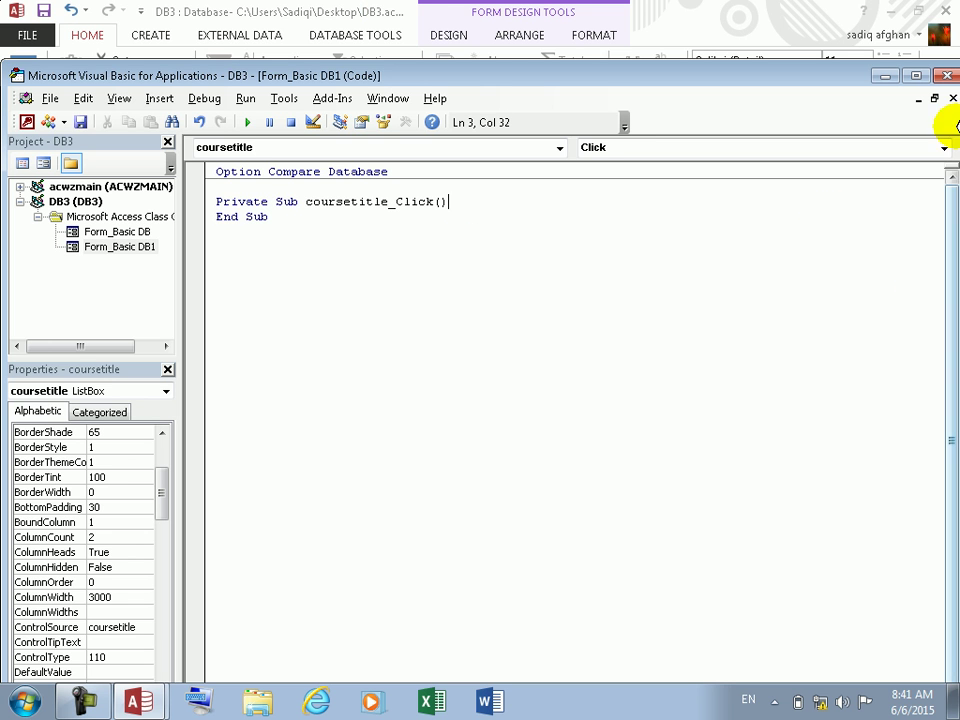
{"action": "left_click", "coordinate": [946, 75]}
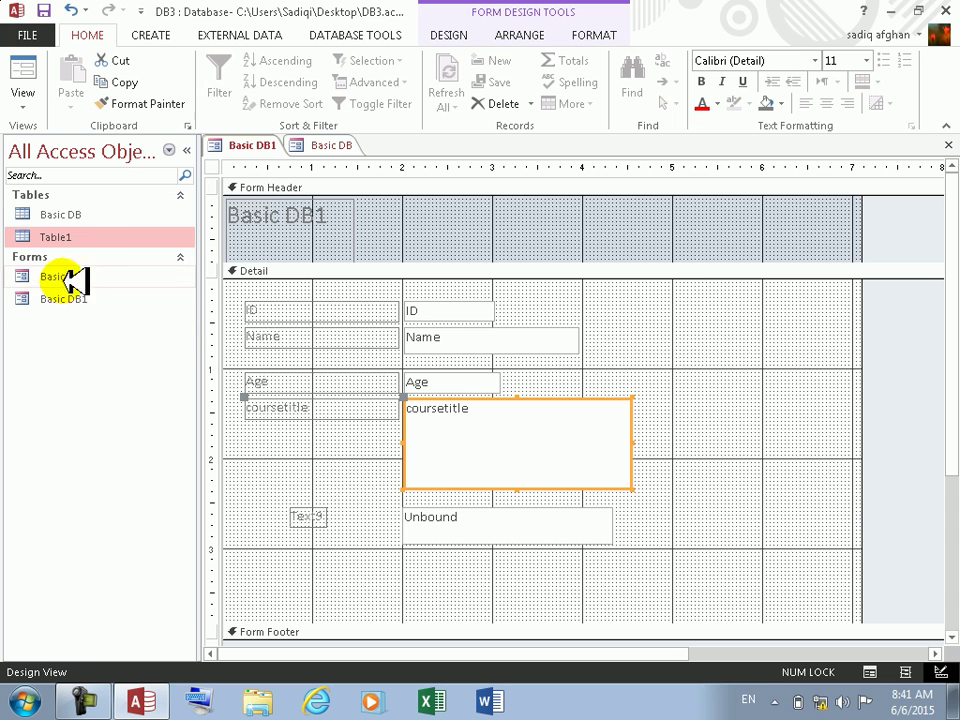
- Display the Basic DB form with its records, dismissing the record source message
{"action": "right_click", "coordinate": [65, 239]}
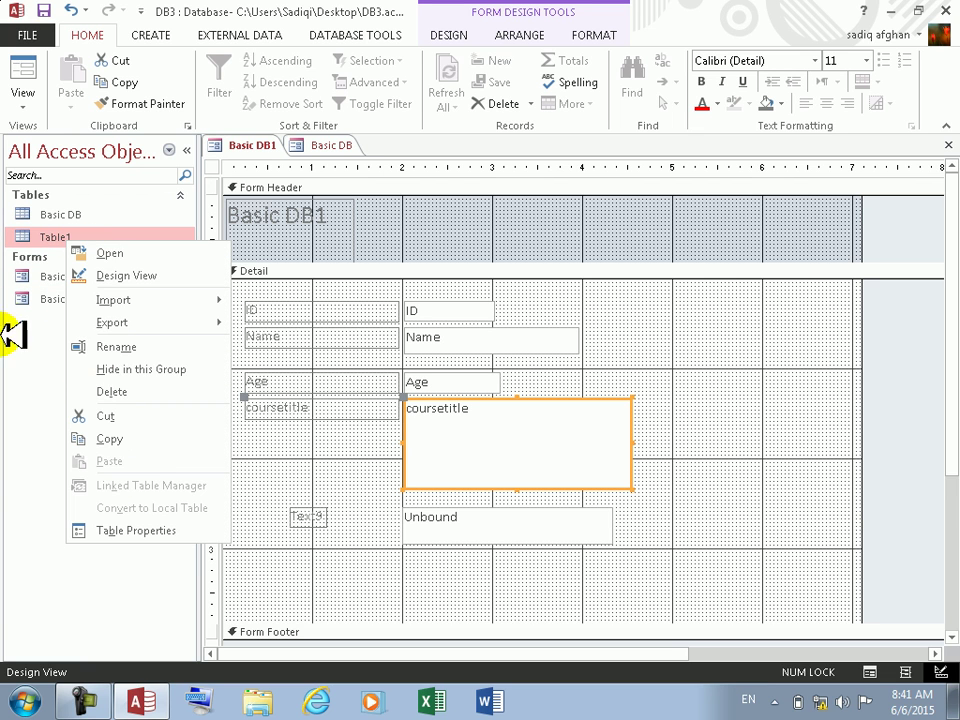
{"action": "left_click", "coordinate": [64, 296]}
{"action": "left_click", "coordinate": [60, 277]}
{"action": "double_click", "coordinate": [60, 277]}
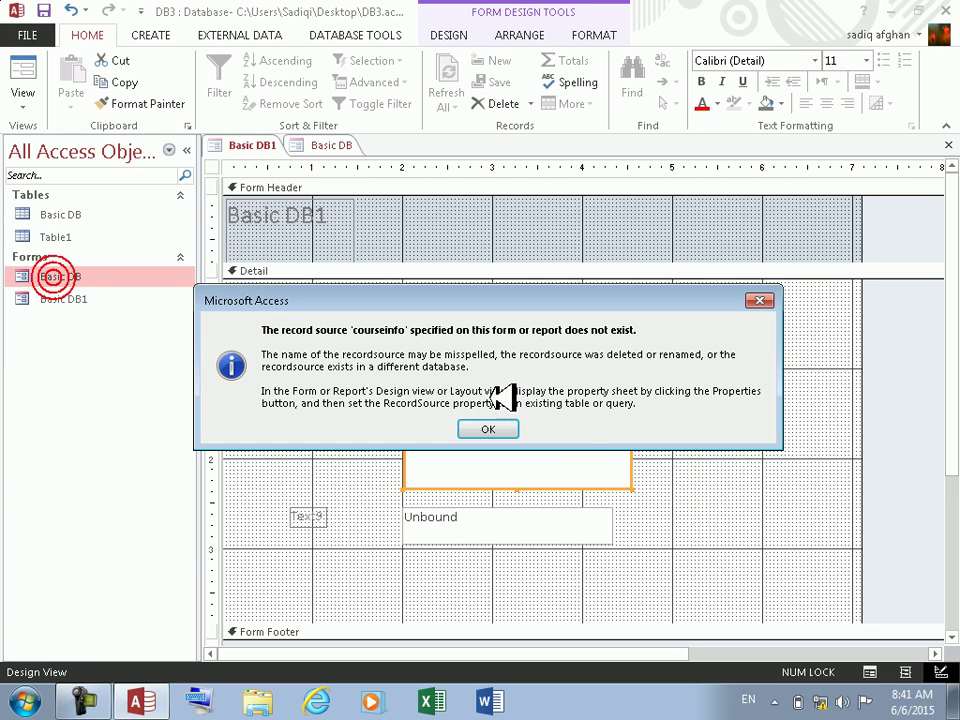
{"action": "left_click", "coordinate": [492, 428]}
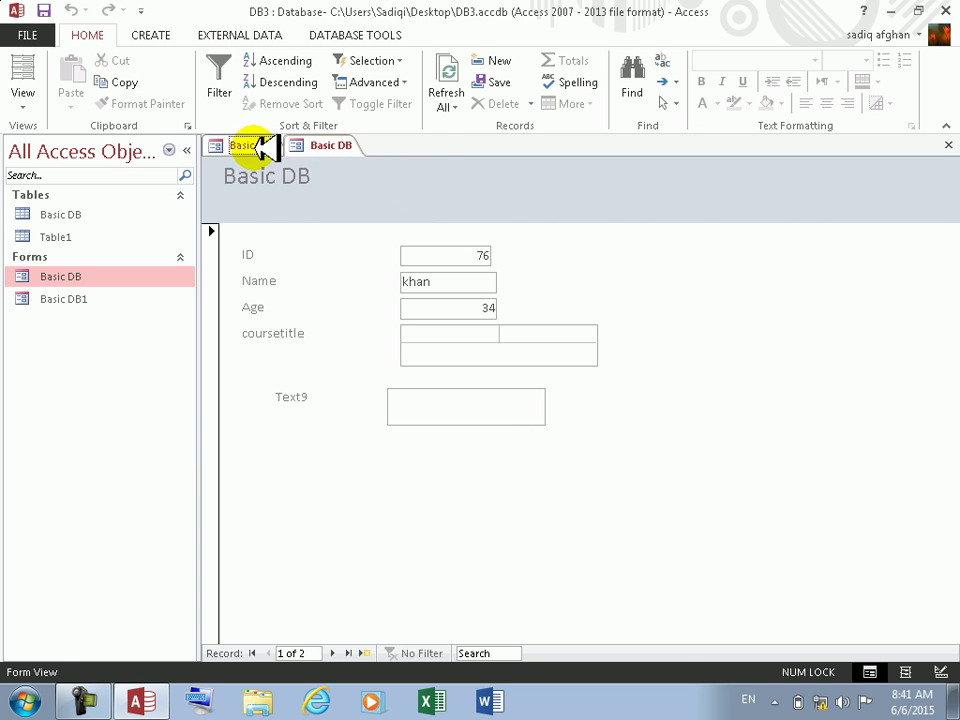
- View the coursetitle click event code of the Basic DB1 form and close the code editor
{"action": "left_click", "coordinate": [253, 145]}
{"action": "right_click", "coordinate": [518, 460]}
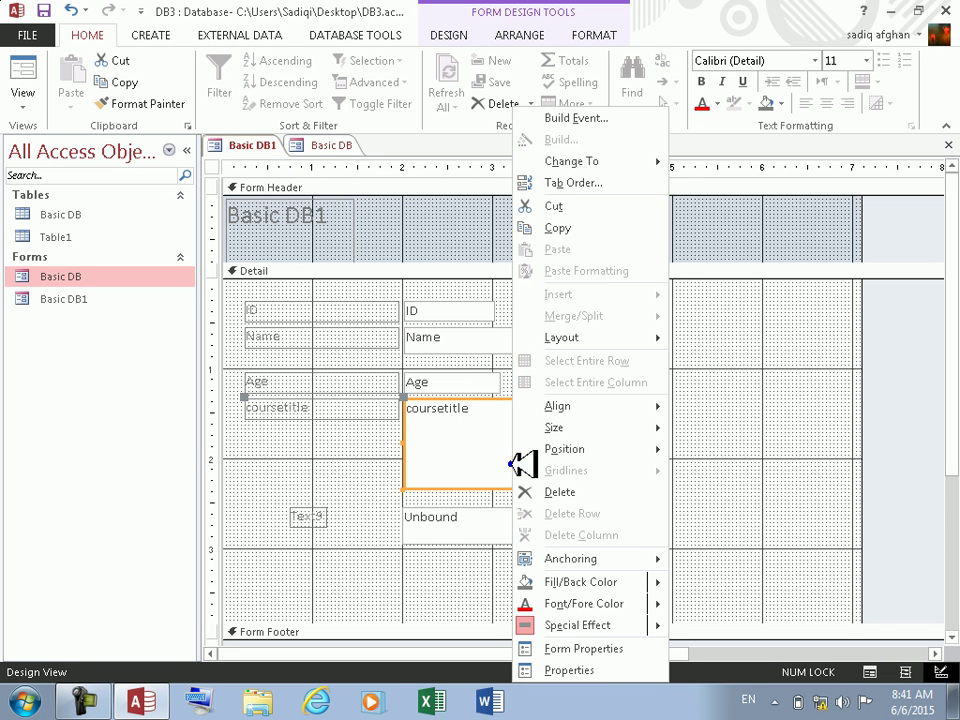
{"action": "left_click", "coordinate": [578, 120]}
{"action": "left_click", "coordinate": [946, 76]}
- Close the Basic DB form without saving its design changes
{"action": "left_click", "coordinate": [331, 145]}
{"action": "right_click", "coordinate": [332, 145]}
{"action": "left_click", "coordinate": [370, 184]}
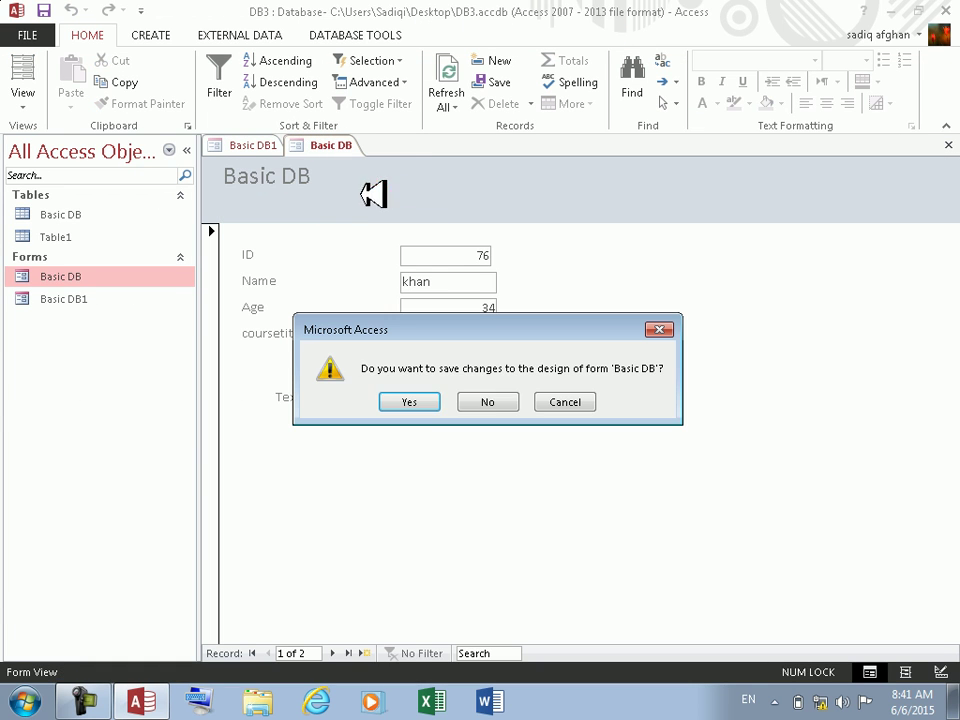
{"action": "left_click", "coordinate": [462, 401]}
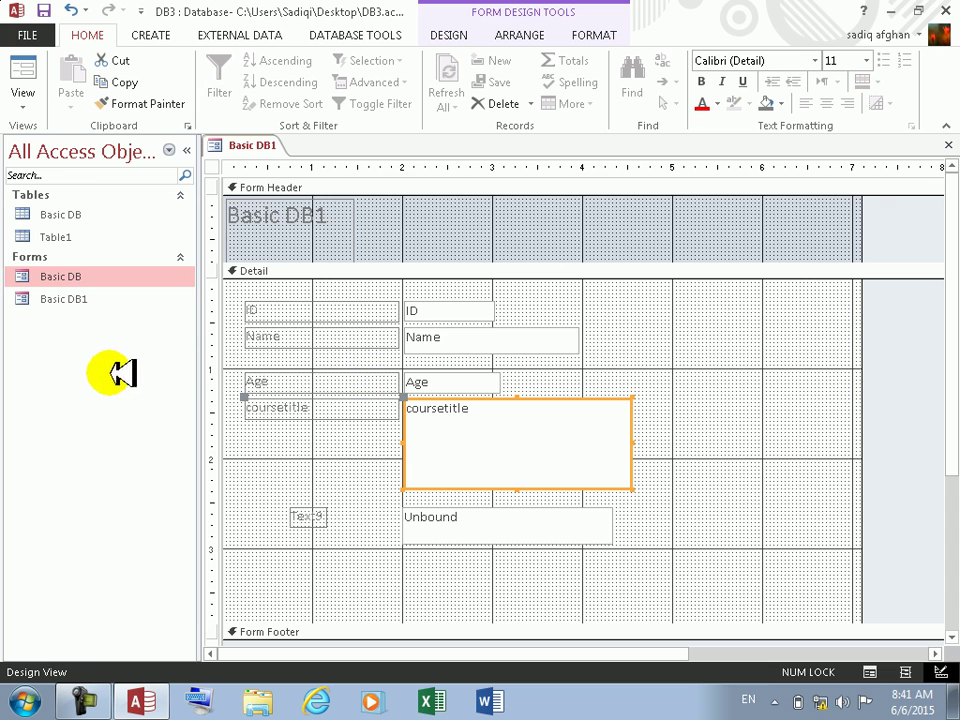
- Rename the table Table1 as course
{"action": "right_click", "coordinate": [70, 236]}
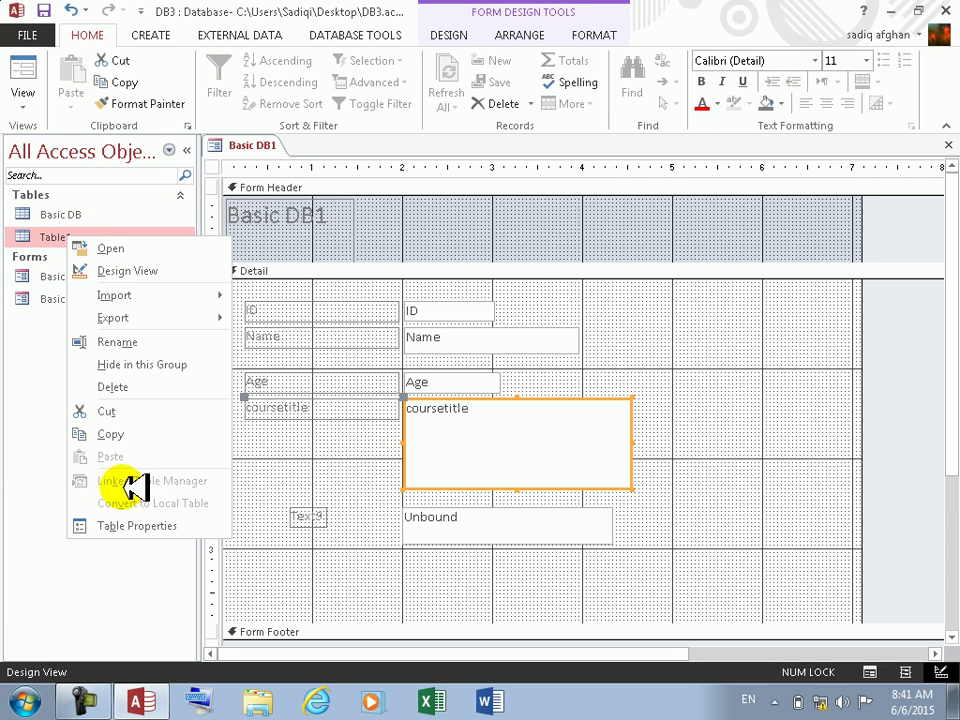
{"action": "left_click", "coordinate": [150, 341]}
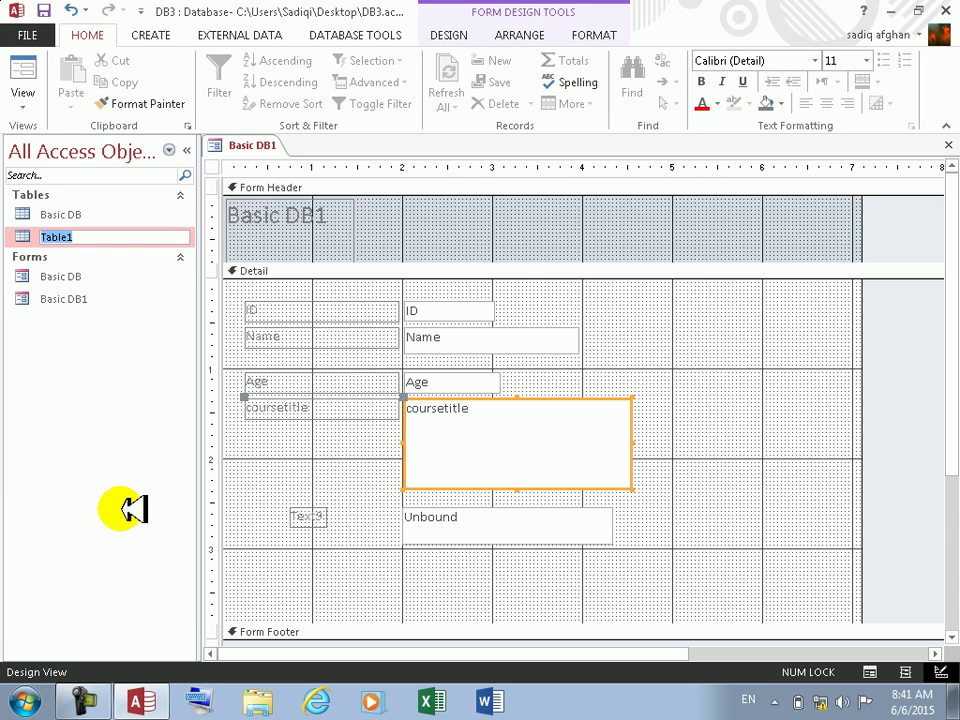
{"action": "type", "text": "course"}
{"action": "key", "text": "Return"}
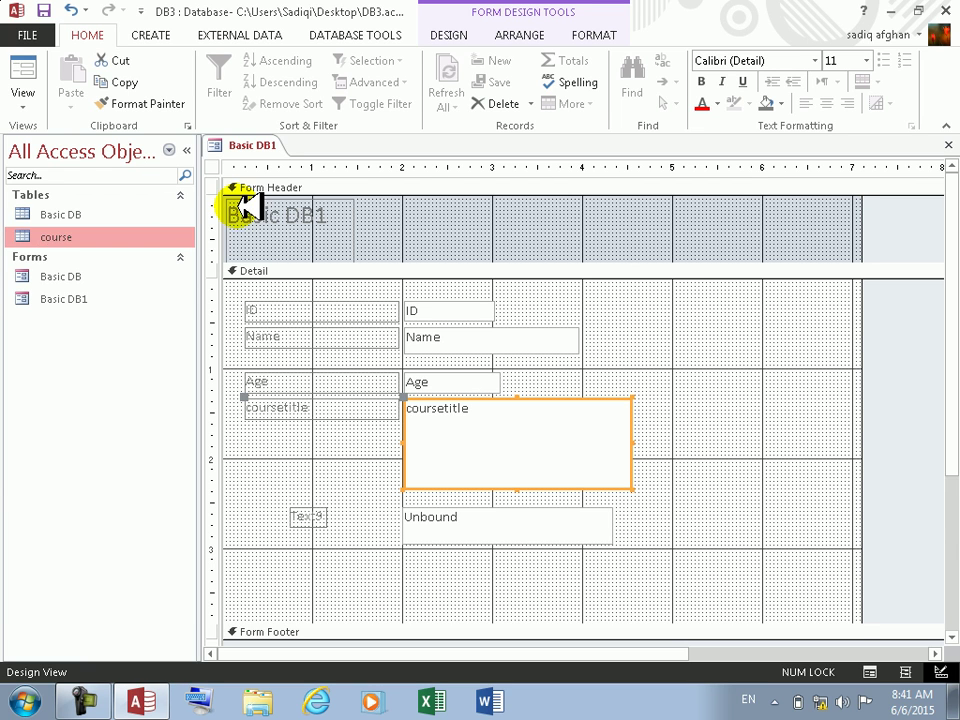
- Open the click event code of the coursetitle list box on the Basic DB1 form
{"action": "left_click", "coordinate": [90, 298]}
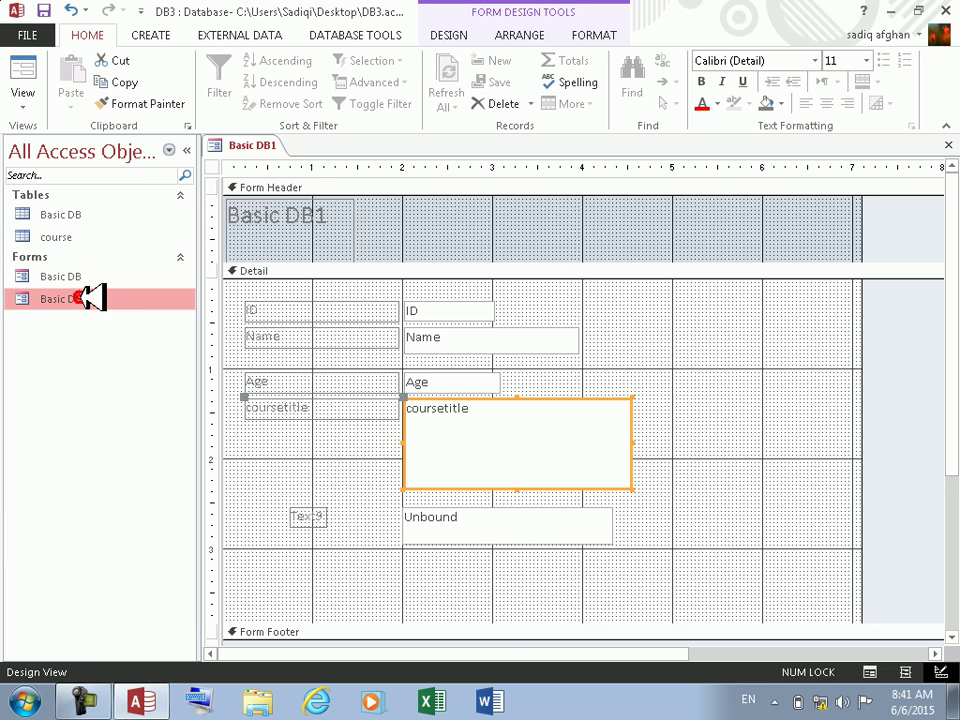
{"action": "right_click", "coordinate": [520, 432]}
{"action": "left_click", "coordinate": [594, 118]}
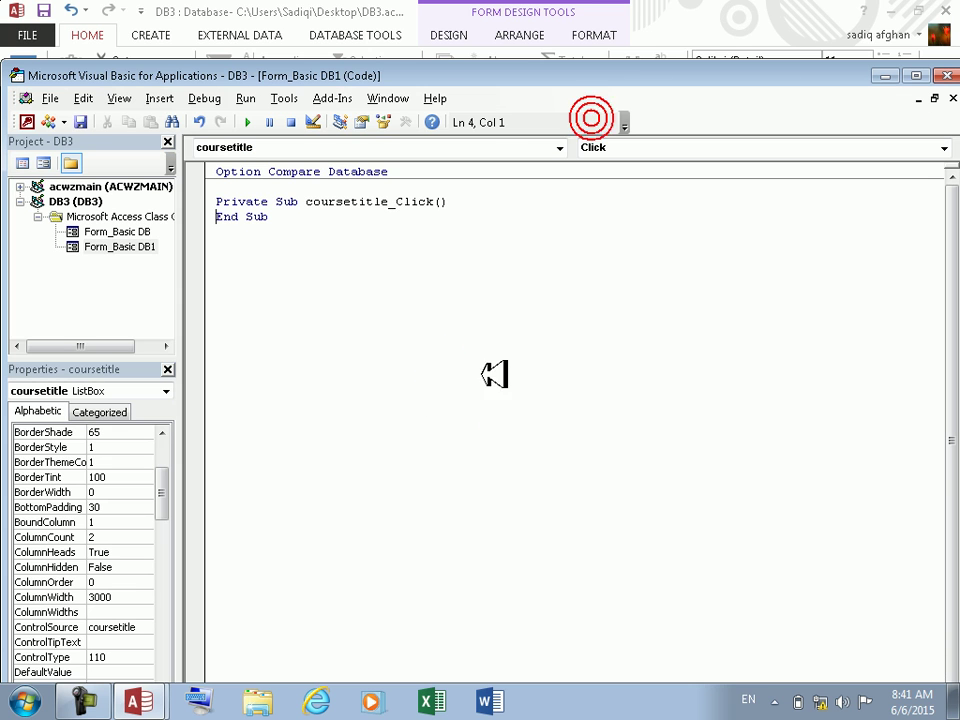
{"action": "left_click", "coordinate": [482, 199]}
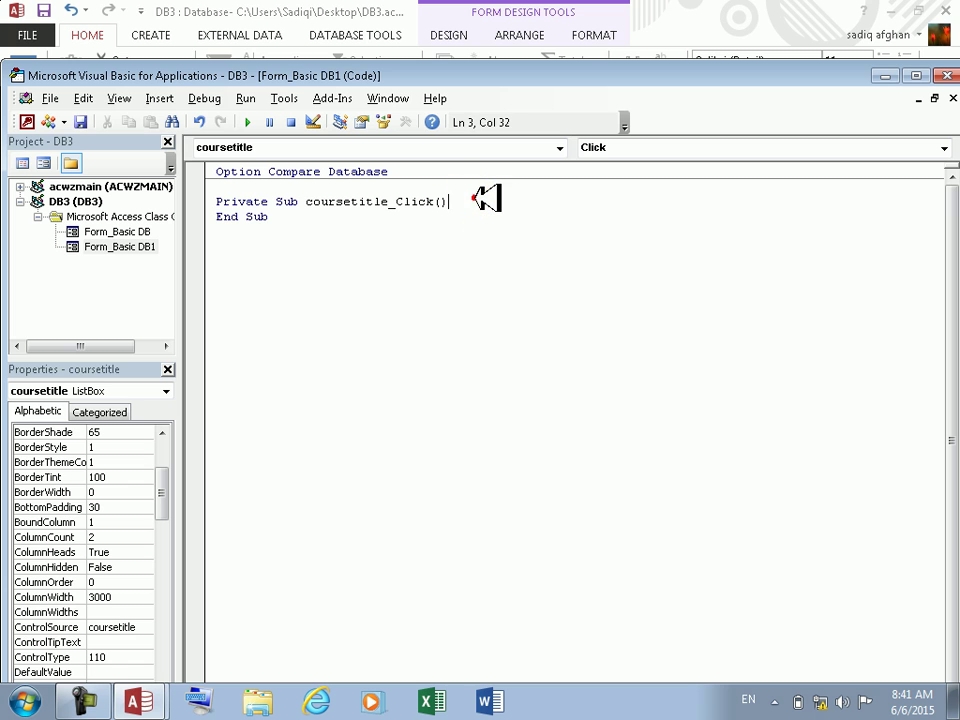
- Start a statement in the coursetitle click procedure that assigns to Me.Text9.Value
{"action": "key", "text": "Return"}
{"action": "type", "text": "me"}
{"action": "key", "text": "BackSpace"}
{"action": "key", "text": "BackSpace"}
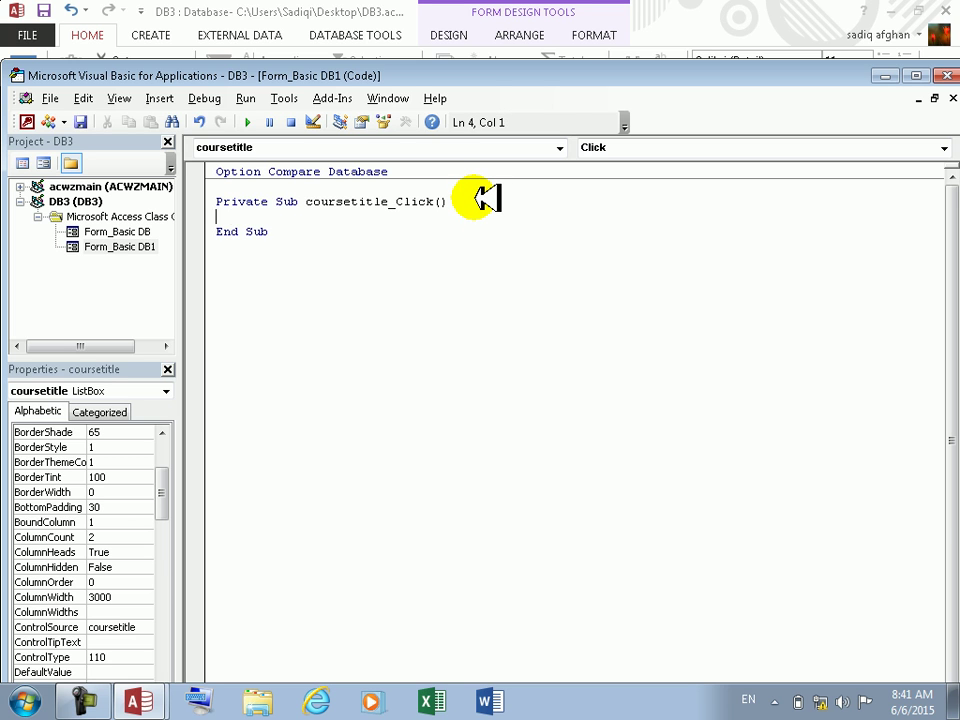
{"action": "type", "text": "me.te"}
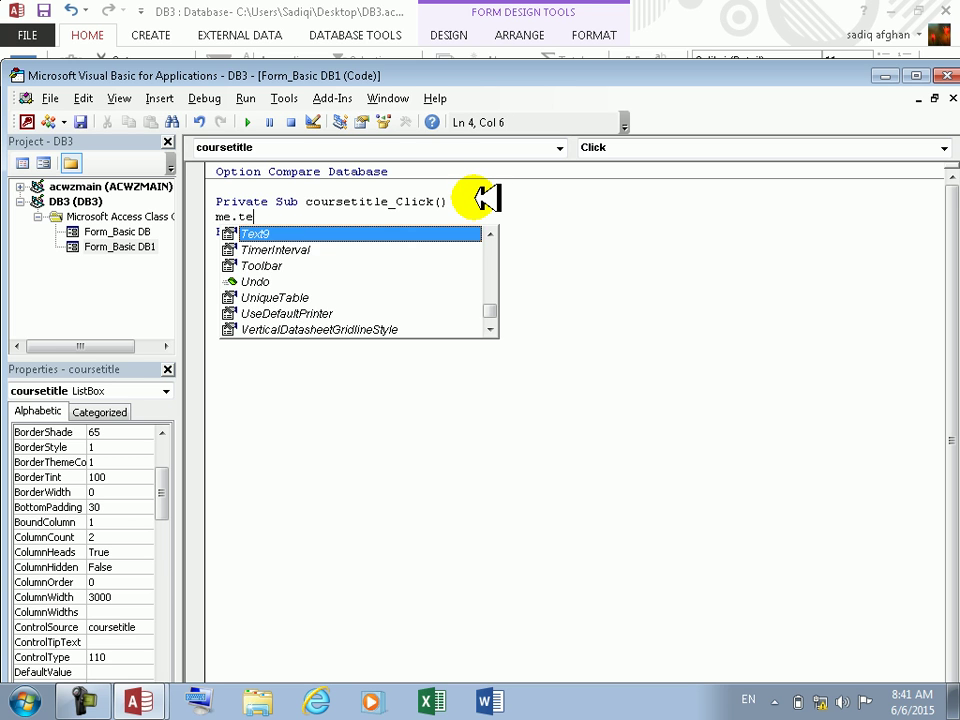
{"action": "key", "text": "Tab"}
{"action": "type", "text": ".value -"}
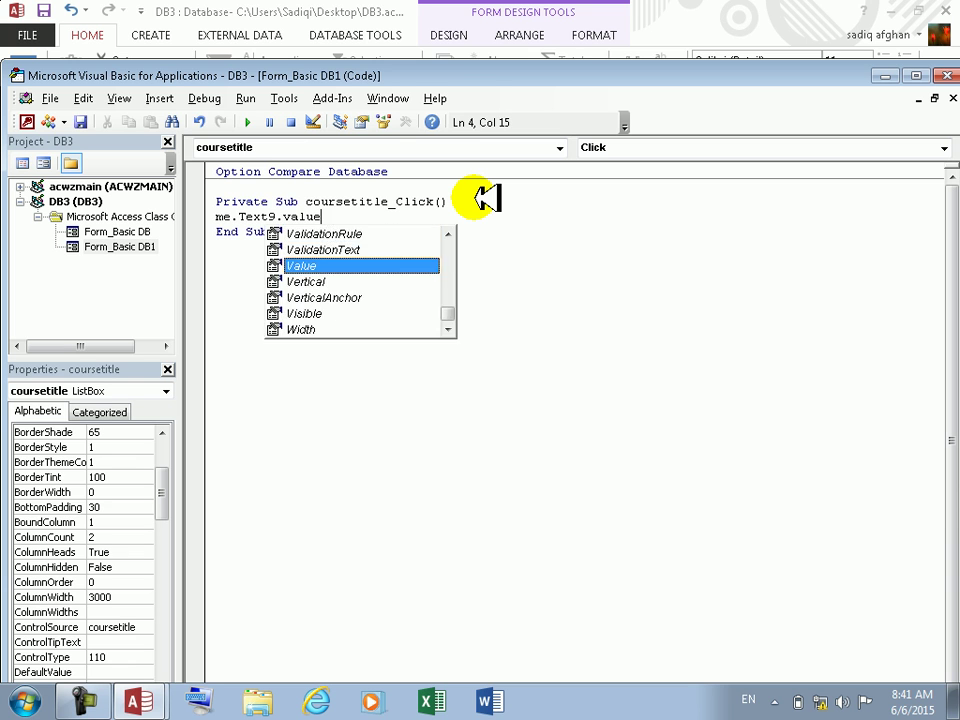
{"action": "key", "text": "BackSpace"}
{"action": "type", "text": "="}
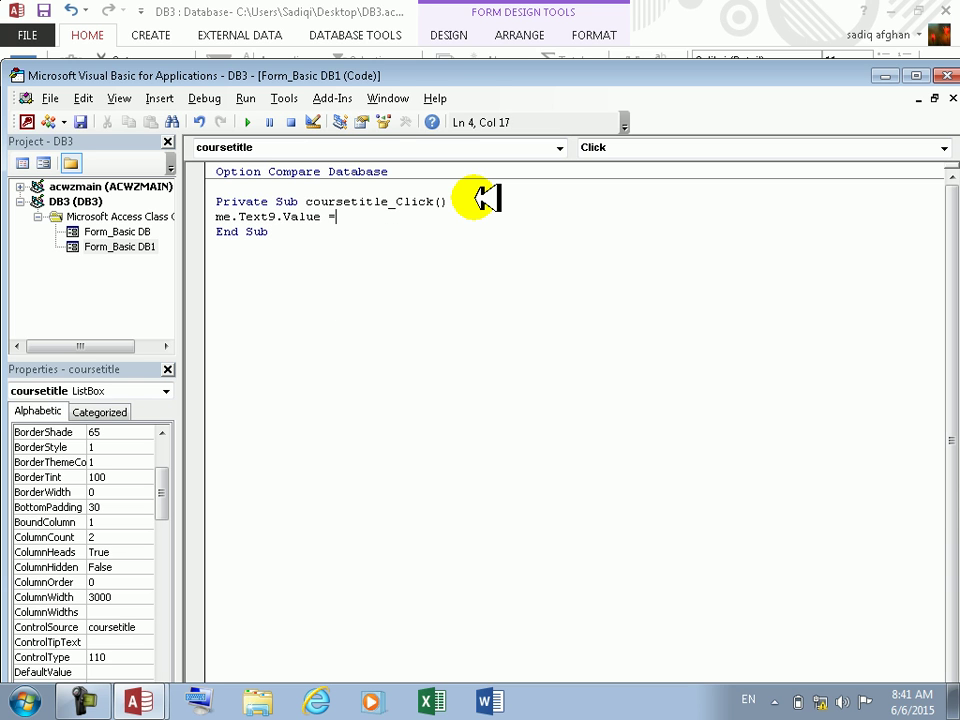
- Complete the Text9 assignment with Me.coursetitle.Column(1) and close the code editor
{"action": "type", "text": "me.cu"}
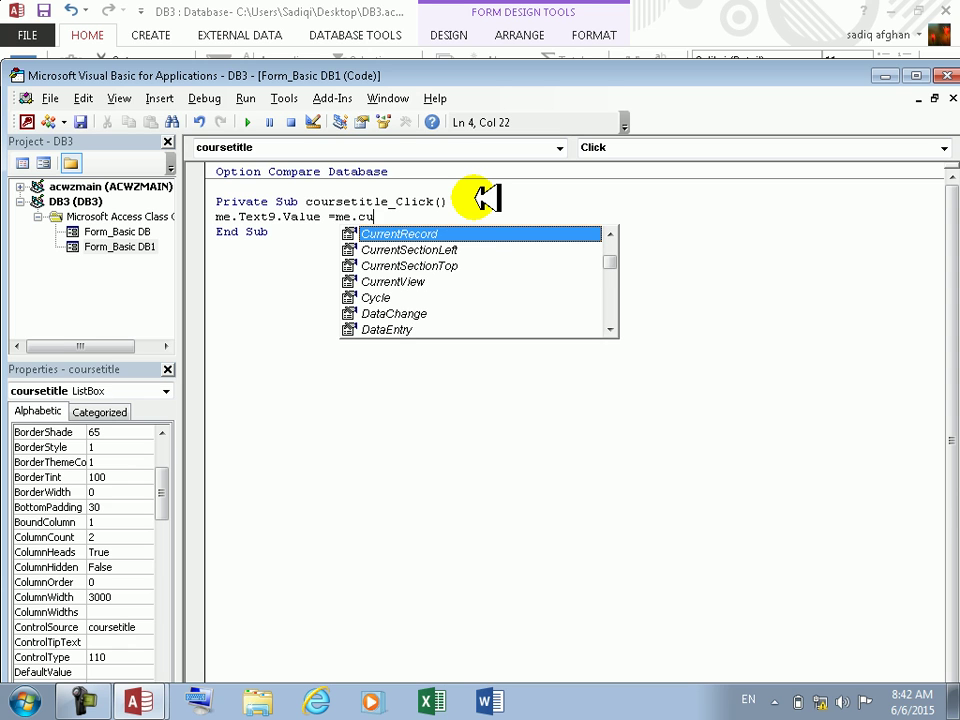
{"action": "key", "text": "BackSpace"}
{"action": "type", "text": "ourse"}
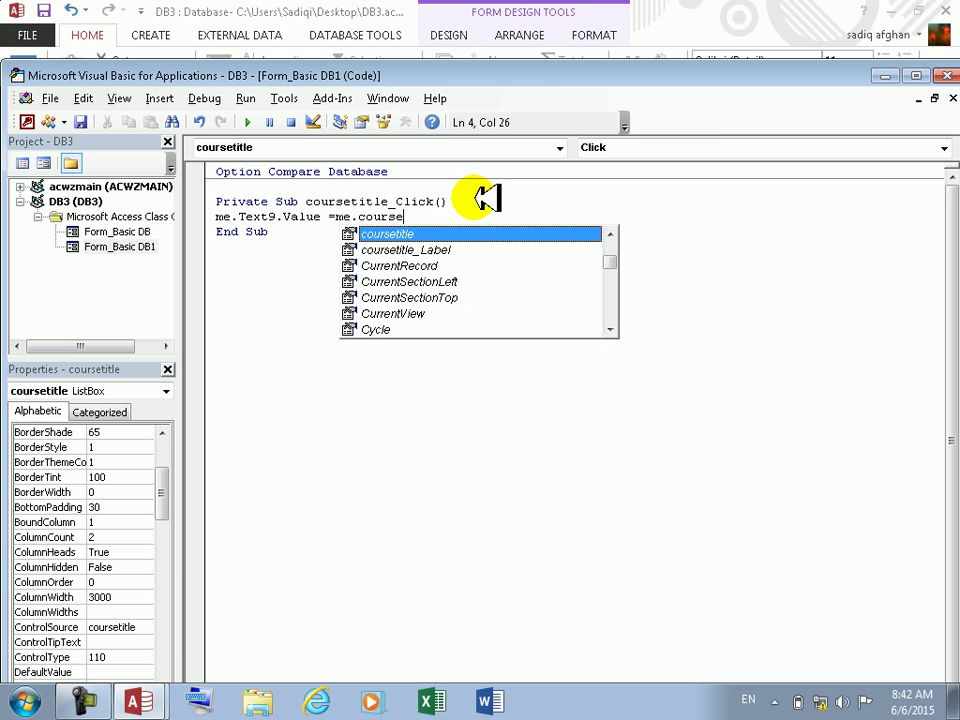
{"action": "type", "text": "title"}
{"action": "key", "text": "BackSpace"}
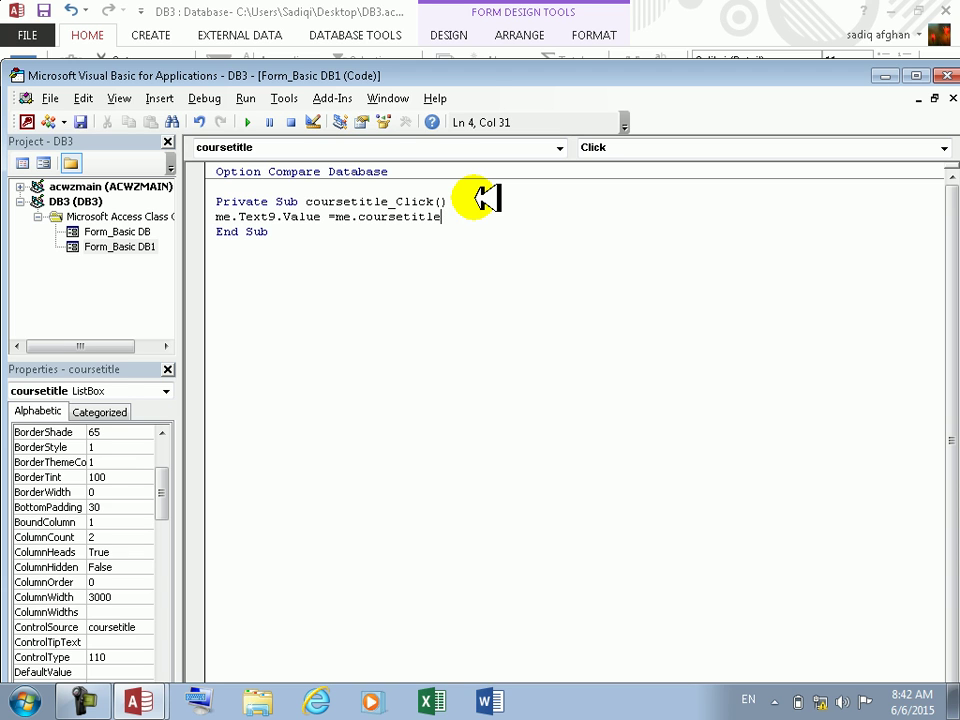
{"action": "type", "text": ".va"}
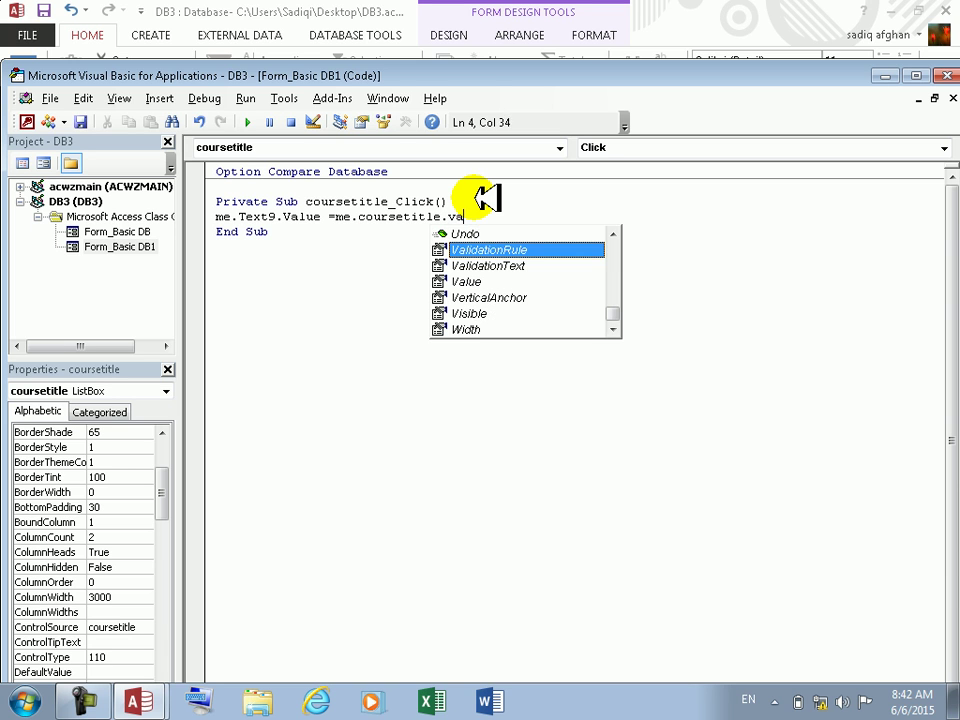
{"action": "key", "text": "BackSpace"}
{"action": "key", "text": "BackSpace"}
{"action": "type", "text": "cao"}
{"action": "type", "text": "m"}
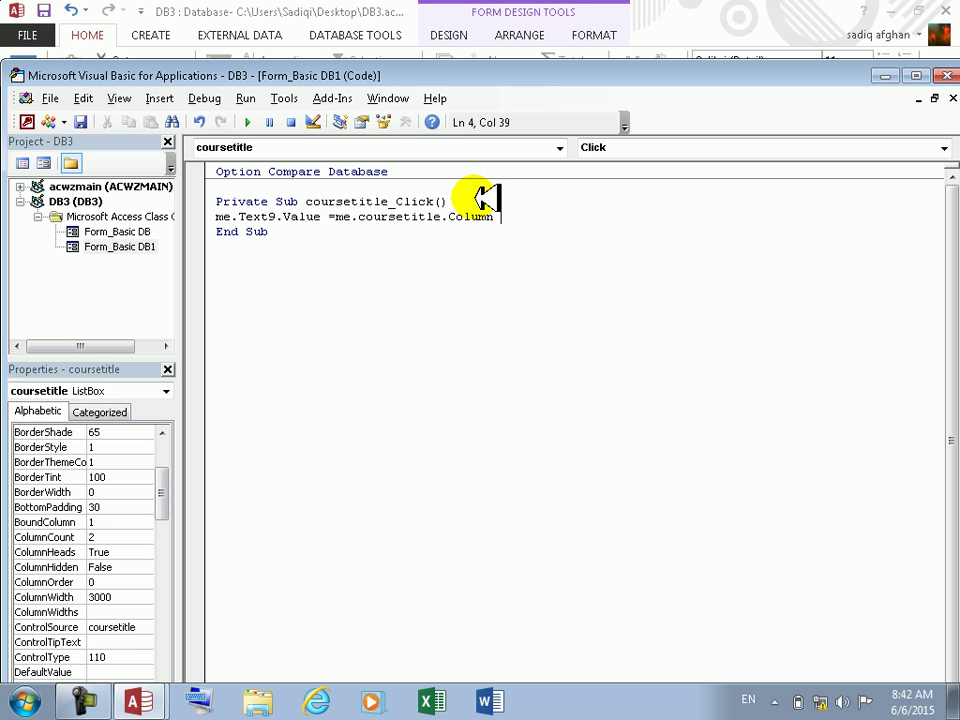
{"action": "type", "text": " (1)"}
{"action": "key", "text": "Return"}
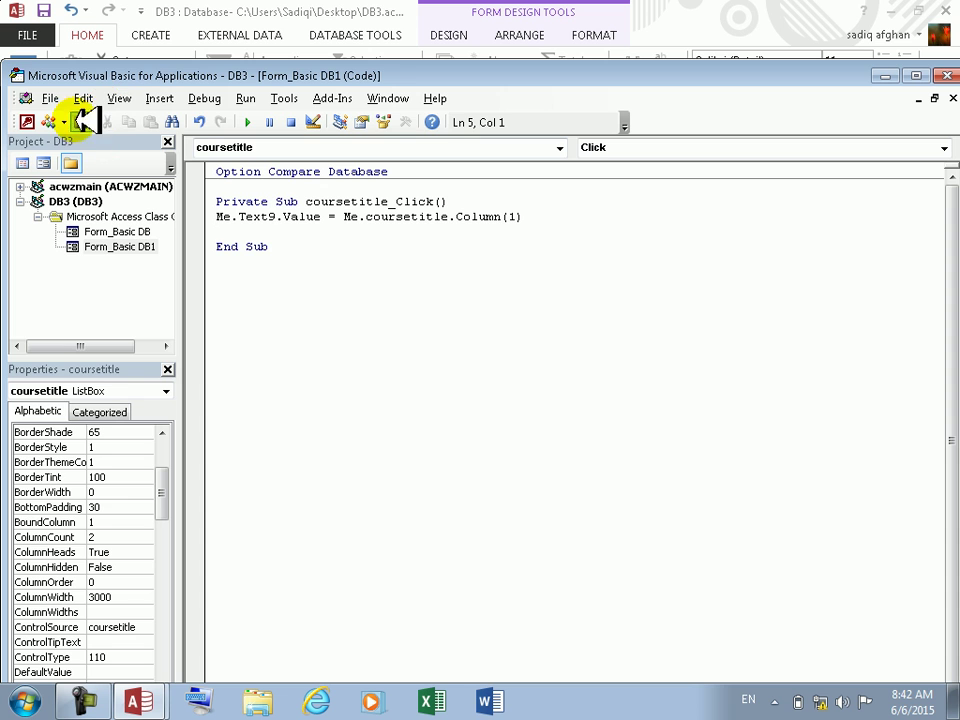
{"action": "left_click", "coordinate": [945, 76]}
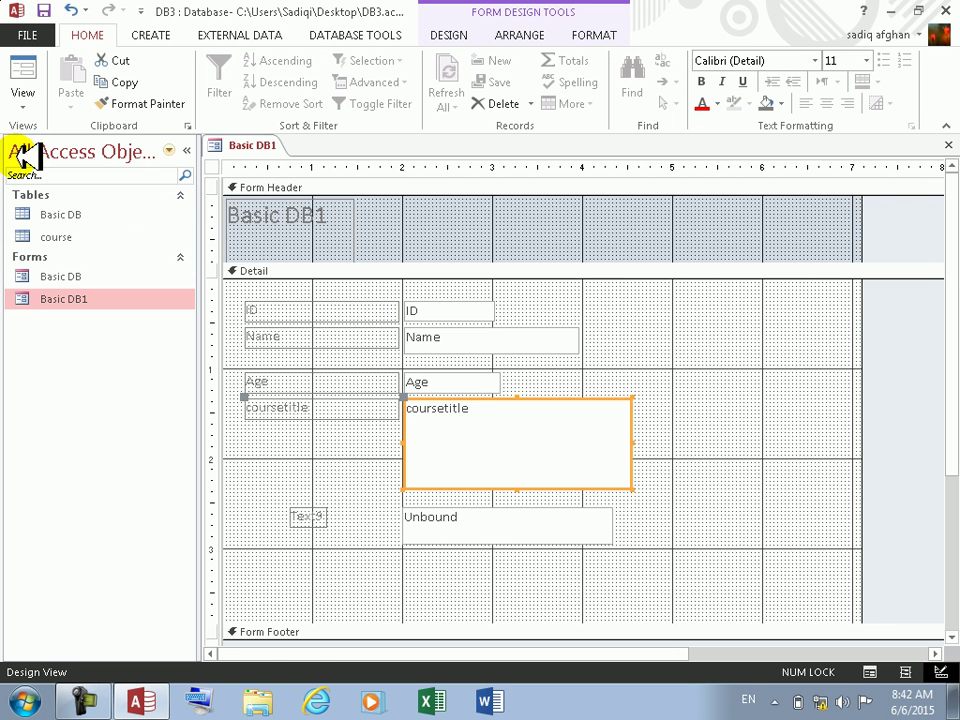
- Show Basic DB1 in Form view and test the click event by selecting several courses in the coursetitle list, ending with windows 7
{"action": "left_click", "coordinate": [24, 72]}
{"action": "left_click", "coordinate": [466, 405]}
{"action": "left_click", "coordinate": [460, 388]}
{"action": "left_click", "coordinate": [451, 371]}
{"action": "left_click", "coordinate": [458, 388]}
{"action": "left_click", "coordinate": [482, 405]}
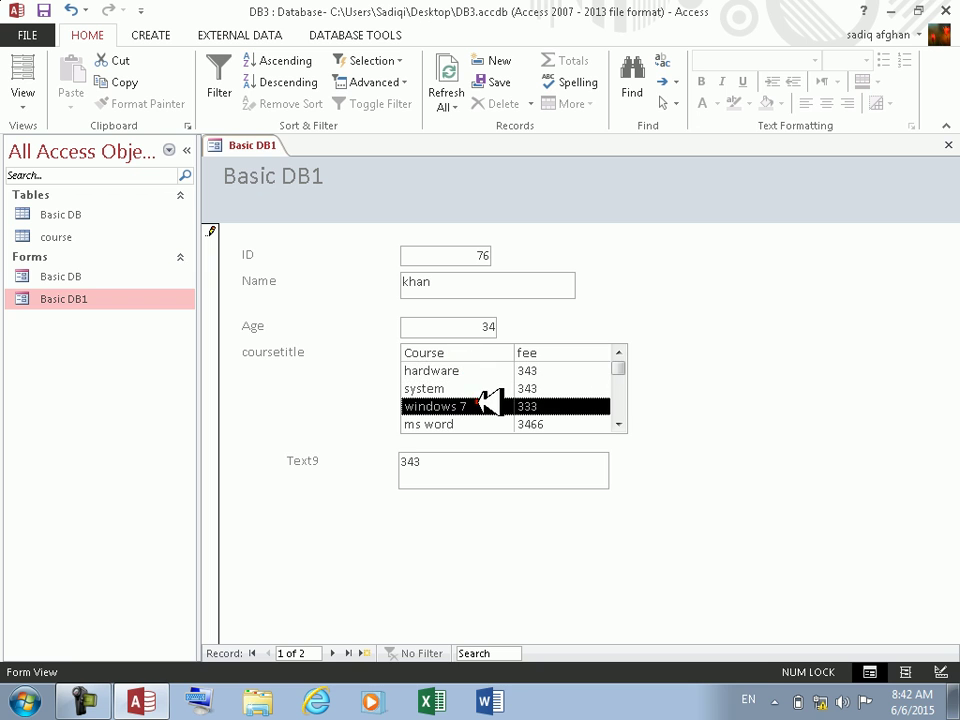
{"action": "left_click", "coordinate": [540, 371]}
{"action": "left_click", "coordinate": [548, 406]}
{"action": "left_click", "coordinate": [540, 422]}
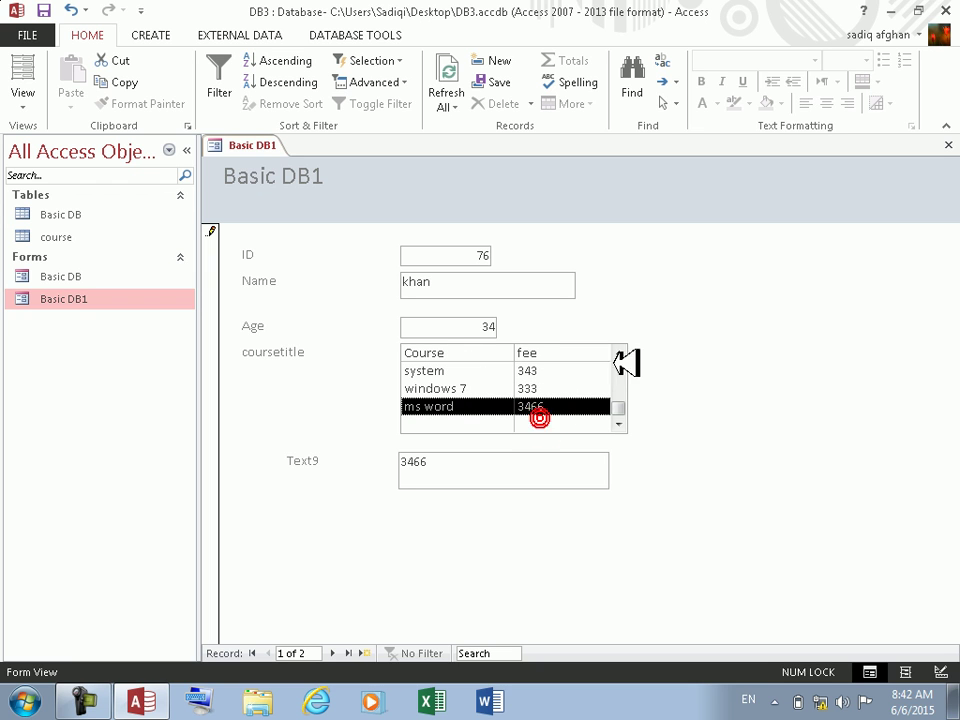
{"action": "left_click", "coordinate": [538, 389]}
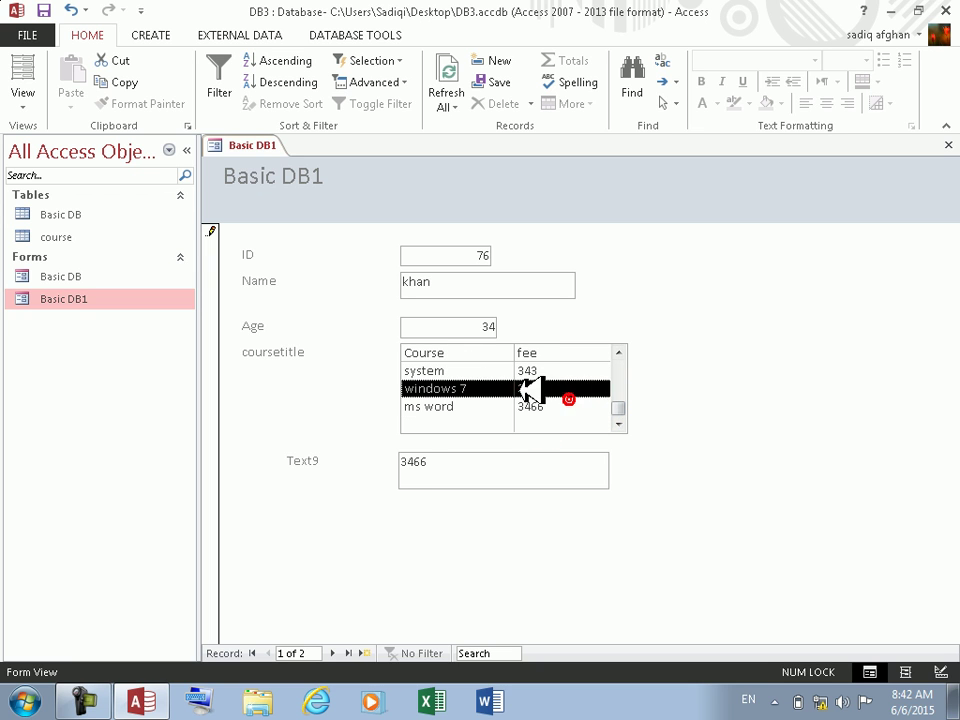
{"action": "left_click", "coordinate": [446, 465]}
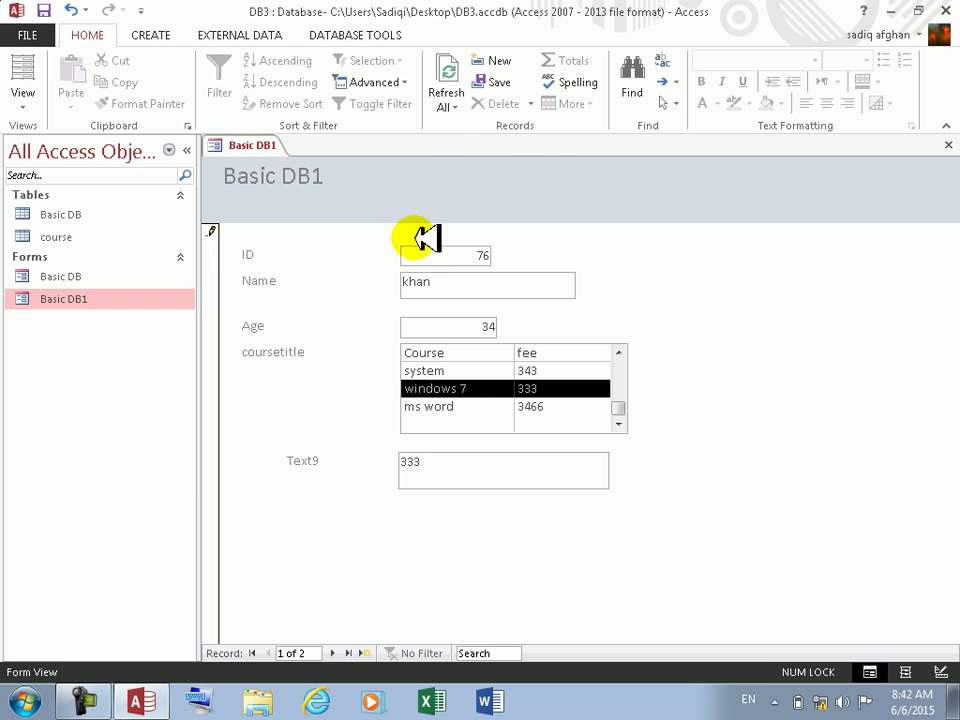
- Delete the Basic DB form from the database and confirm the deletion
{"action": "right_click", "coordinate": [100, 276]}
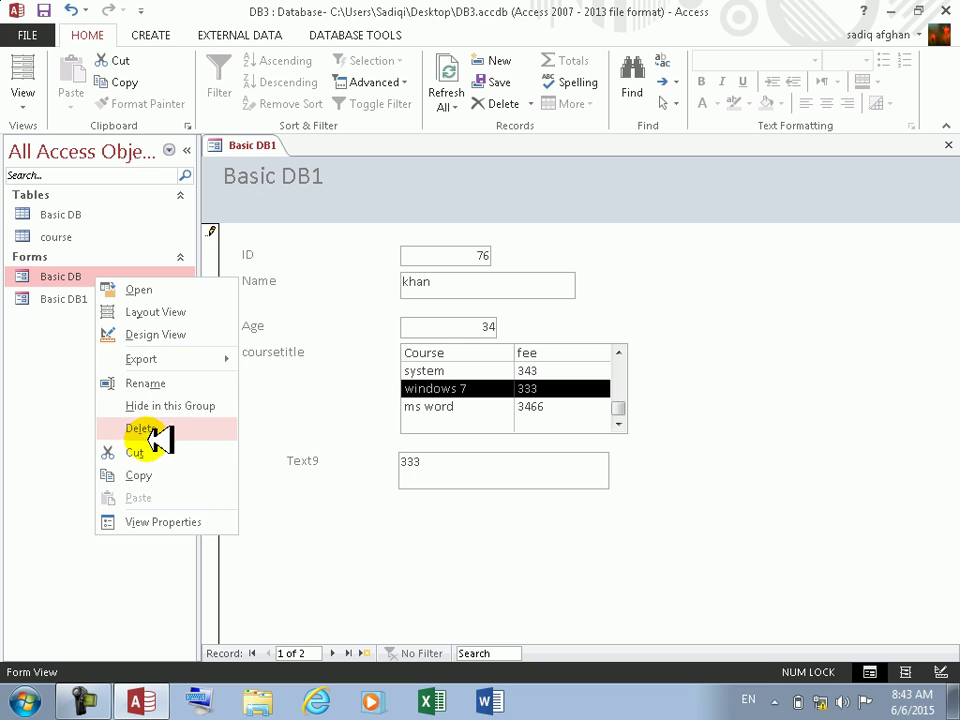
{"action": "left_click", "coordinate": [150, 428]}
{"action": "left_click", "coordinate": [448, 405]}
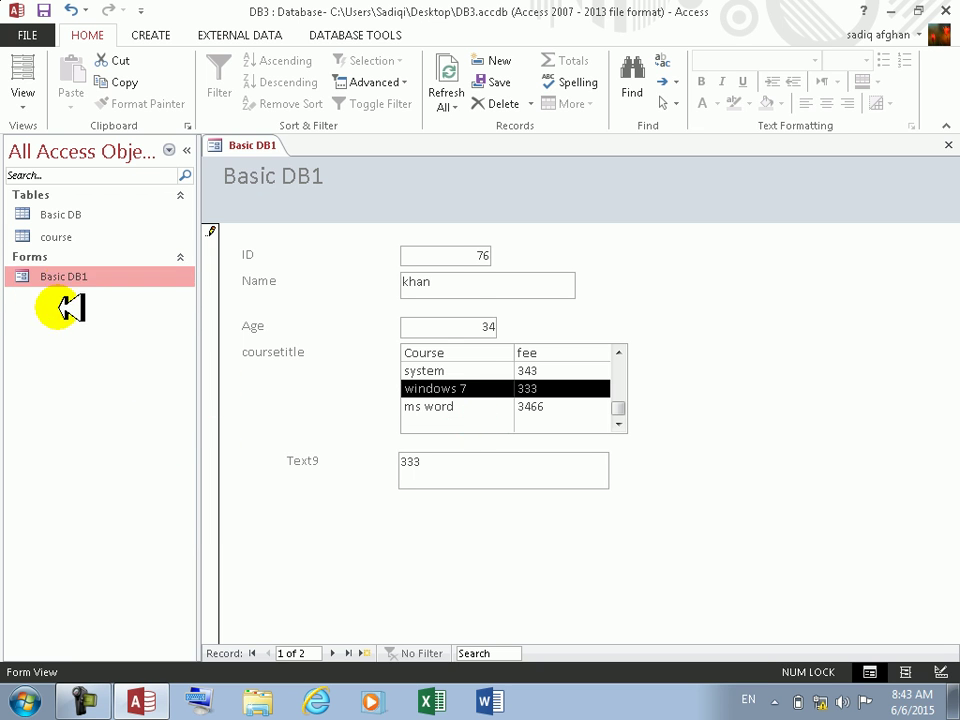
- Return Basic DB1 to Design view and open the coursetitle list box's click event code
{"action": "left_click", "coordinate": [24, 75]}
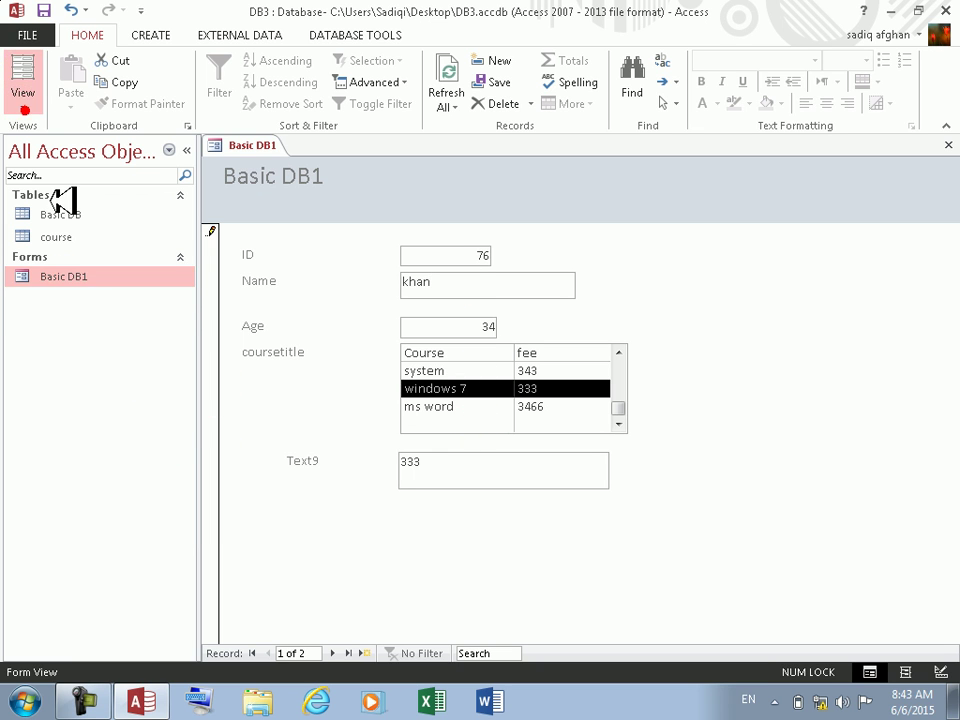
{"action": "right_click", "coordinate": [537, 436]}
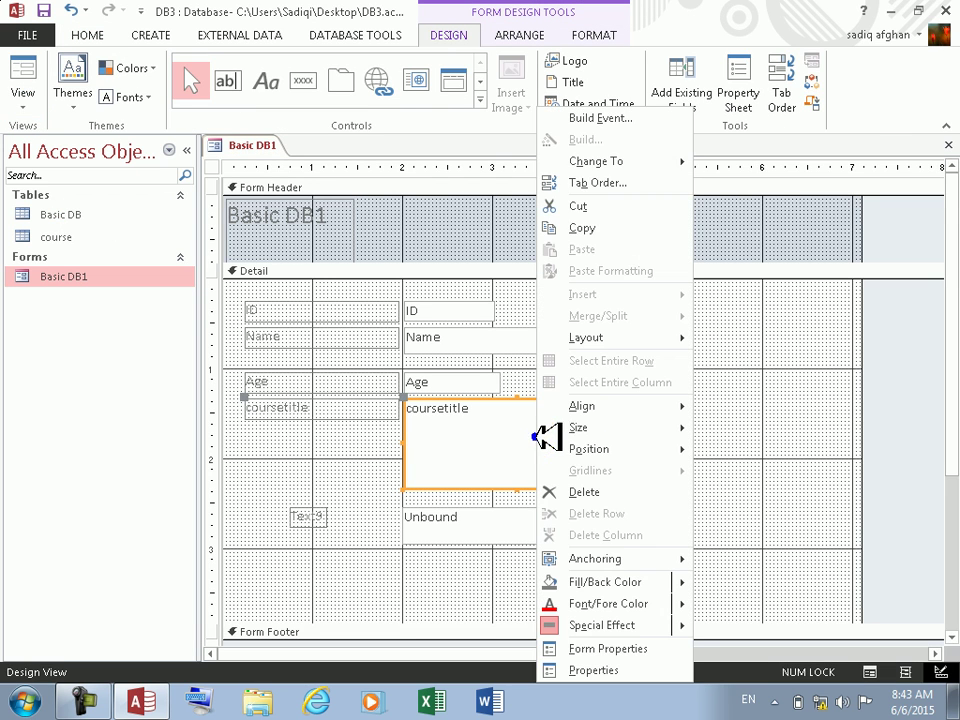
{"action": "left_click", "coordinate": [620, 119]}
- Remove the blank line below the Text9 assignment and insert an empty line above it
{"action": "left_click", "coordinate": [296, 245]}
{"action": "left_click", "coordinate": [270, 231]}
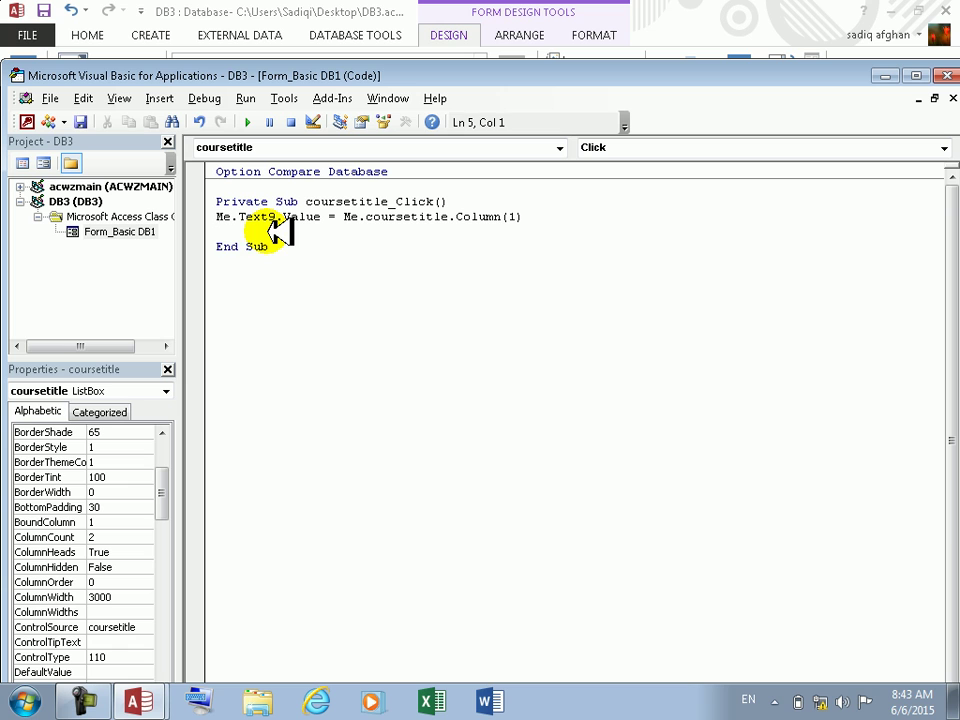
{"action": "key", "text": "BackSpace"}
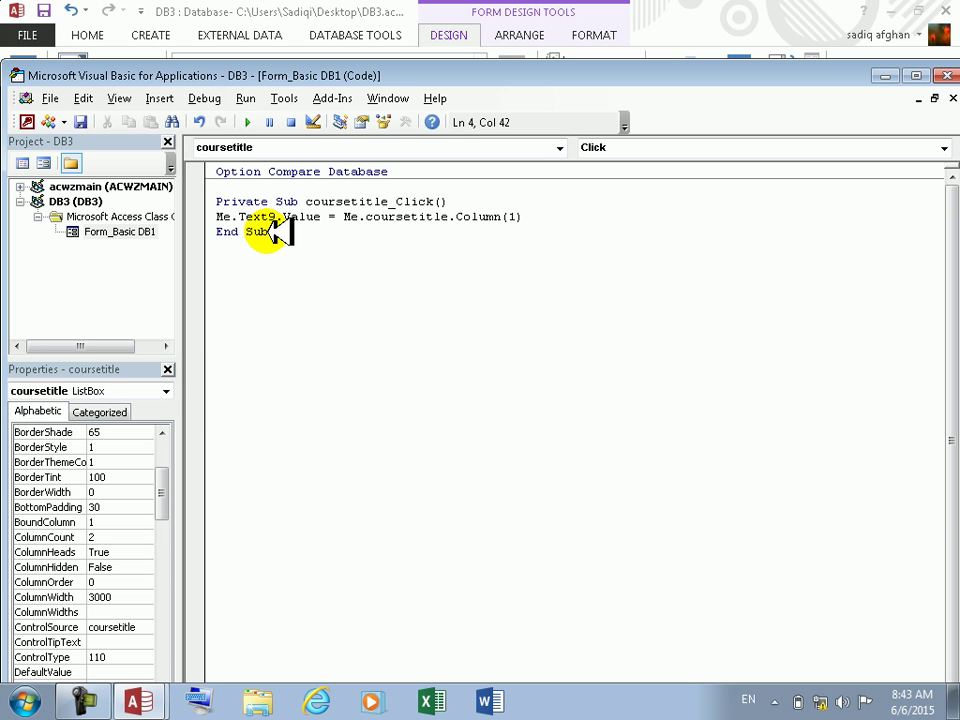
{"action": "key", "text": "Up"}
{"action": "key", "text": "Return"}
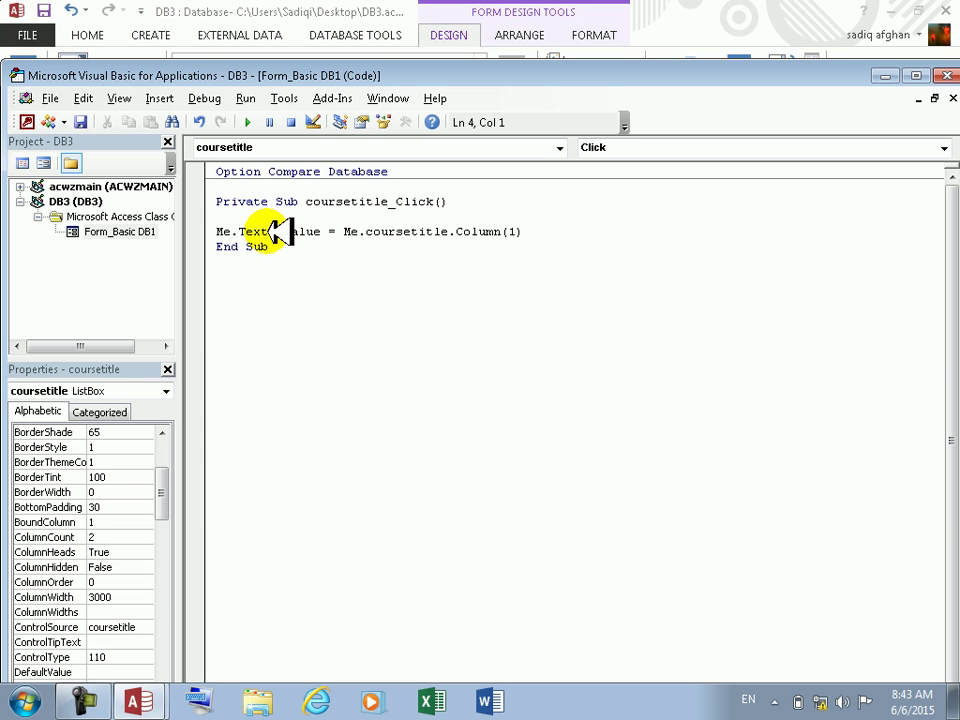
- Begin a message box call above the Text9 assignment, storing its answer in the variable a with a = MsgBox(
{"action": "type", "text": "a=="}
{"action": "key", "text": "BackSpace"}
{"action": "key", "text": "BackSpace"}
{"action": "type", "text": "=msgbox"}
{"action": "key", "text": "Return"}
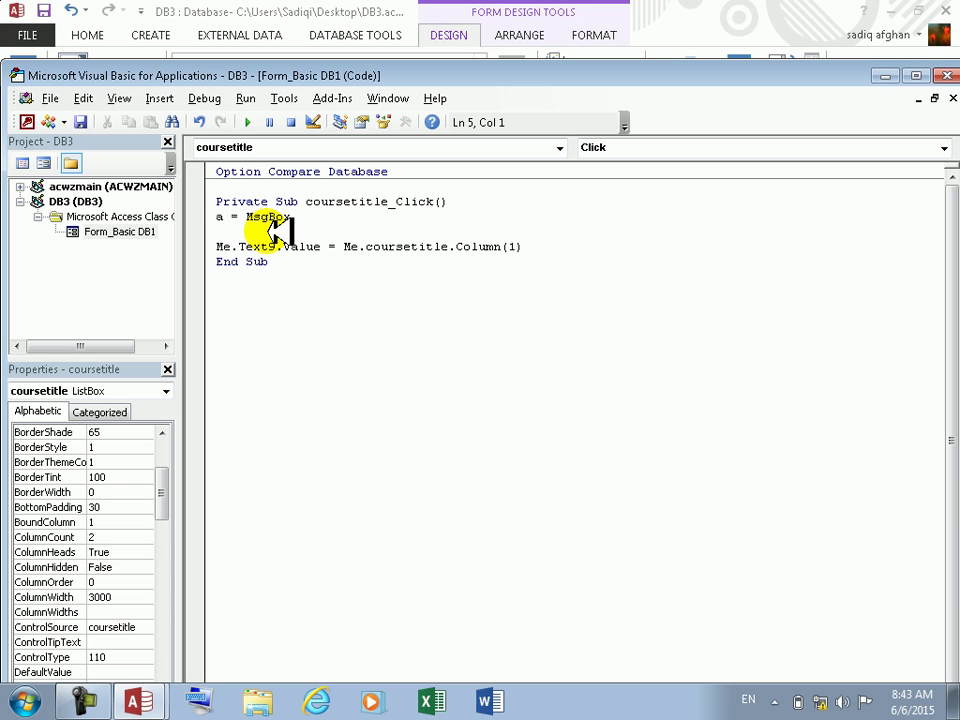
{"action": "key", "text": "BackSpace"}
{"action": "key", "text": "BackSpace"}
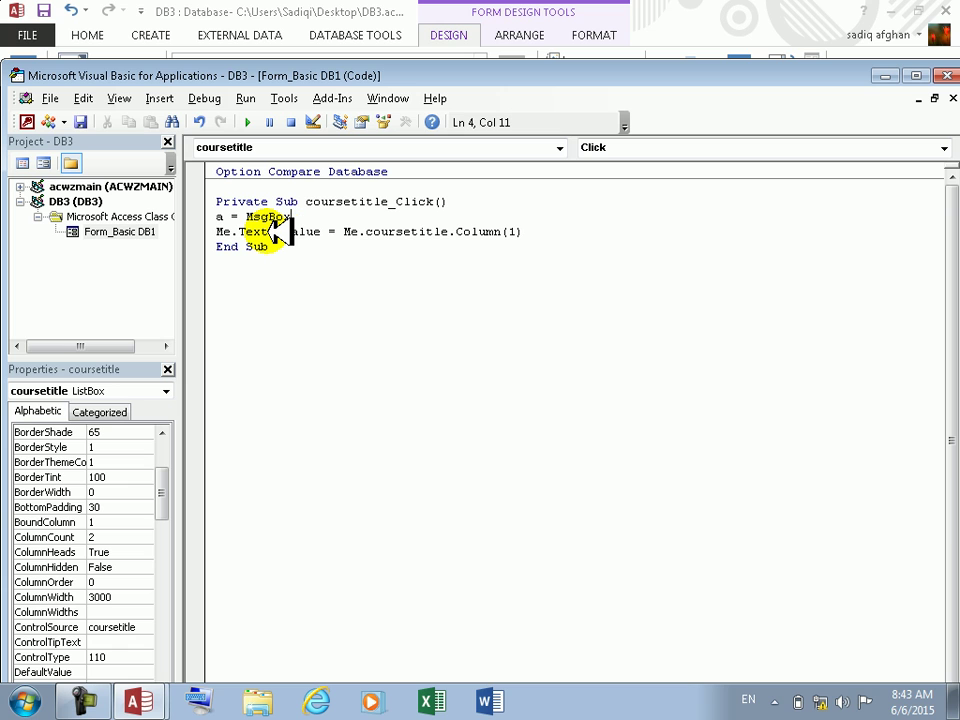
{"action": "type", "text": "\""}
{"action": "key", "text": "BackSpace"}
{"action": "type", "text": "("}
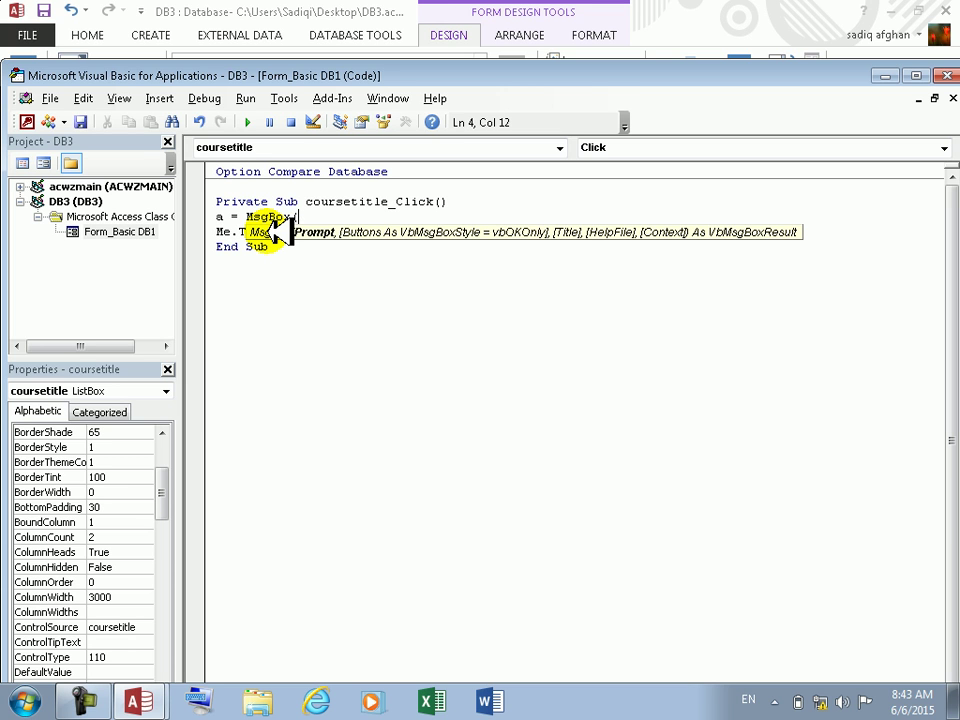
- Enter "Are you sure you want to applay this action" as the message box prompt
{"action": "type", "text": "\"Are you sure your"}
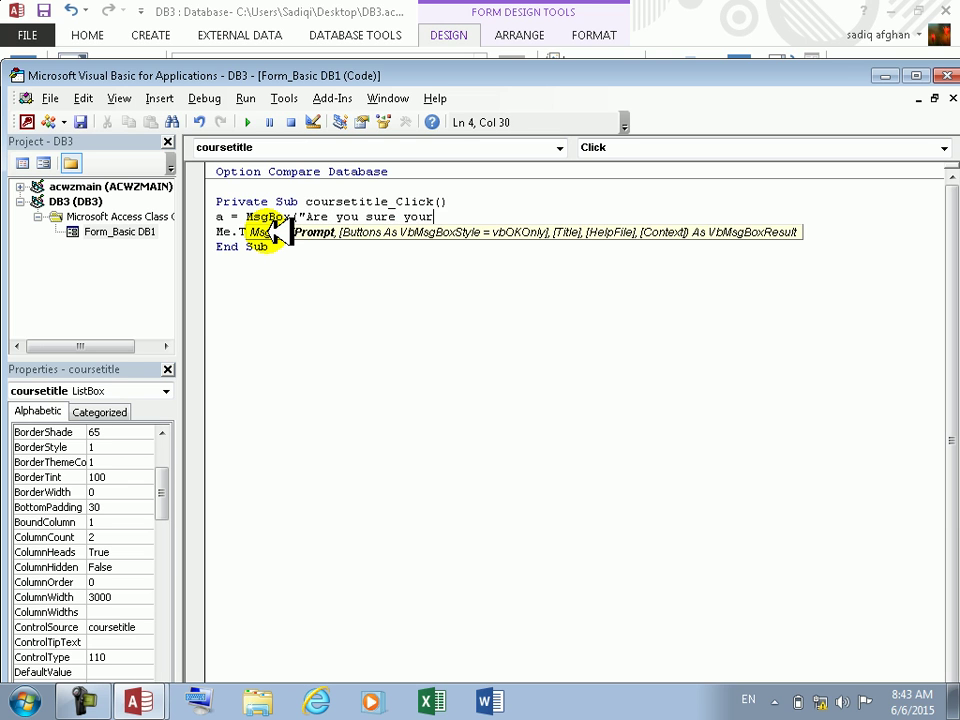
{"action": "key", "text": "BackSpace"}
{"action": "key", "text": "BackSpace"}
{"action": "key", "text": "BackSpace"}
{"action": "type", "text": "u want to aplay this"}
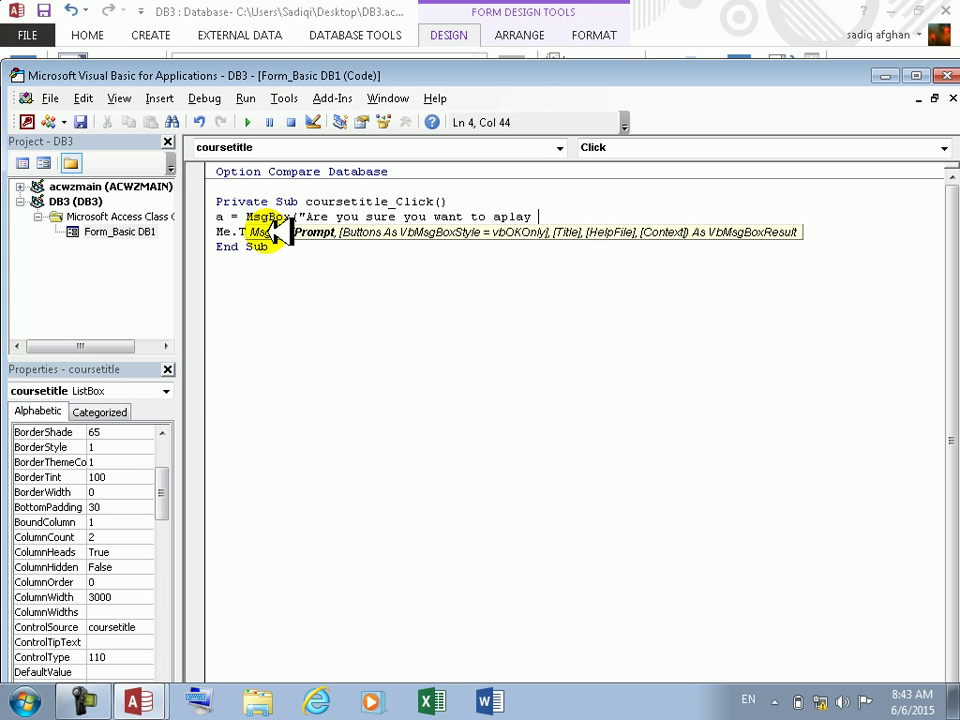
{"action": "key", "text": "BackSpace"}
{"action": "key", "text": "BackSpace"}
{"action": "key", "text": "BackSpace"}
{"action": "key", "text": "BackSpace"}
{"action": "key", "text": "BackSpace"}
{"action": "key", "text": "BackSpace"}
{"action": "key", "text": "BackSpace"}
{"action": "key", "text": "BackSpace"}
{"action": "key", "text": "BackSpace"}
{"action": "type", "text": "play this actio"}
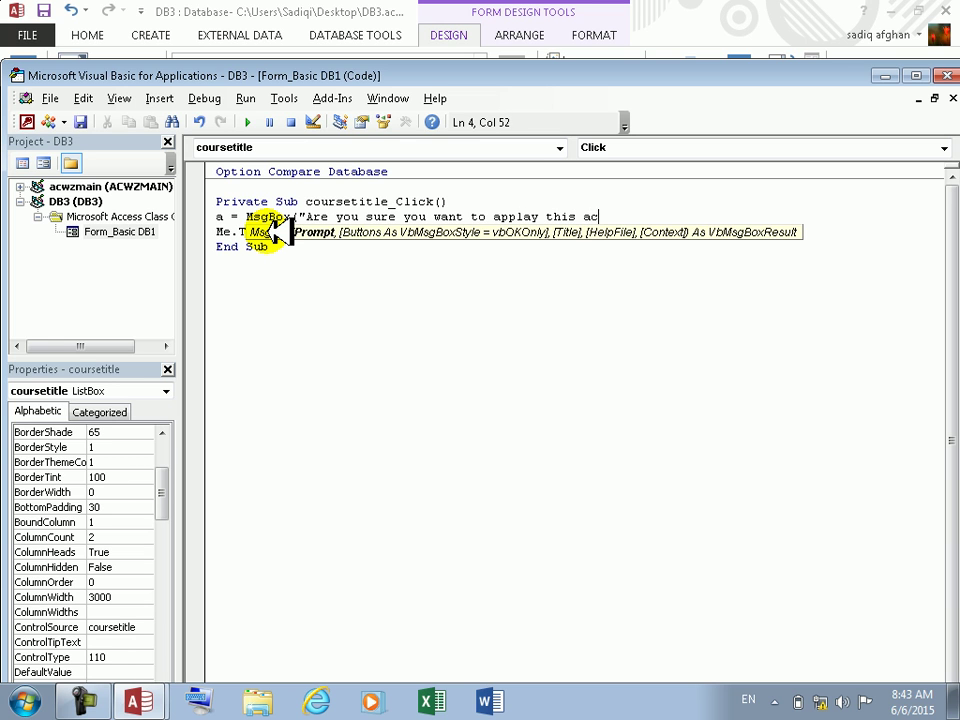
{"action": "key", "text": "BackSpace"}
{"action": "key", "text": "BackSpace"}
{"action": "type", "text": "on "}
{"action": "type", "text": ",\""}
{"action": "key", "text": "BackSpace"}
{"action": "key", "text": "BackSpace"}
- Set the message box style to vbInformation + vbYesNo
{"action": "type", "text": "\",vbInformation "}
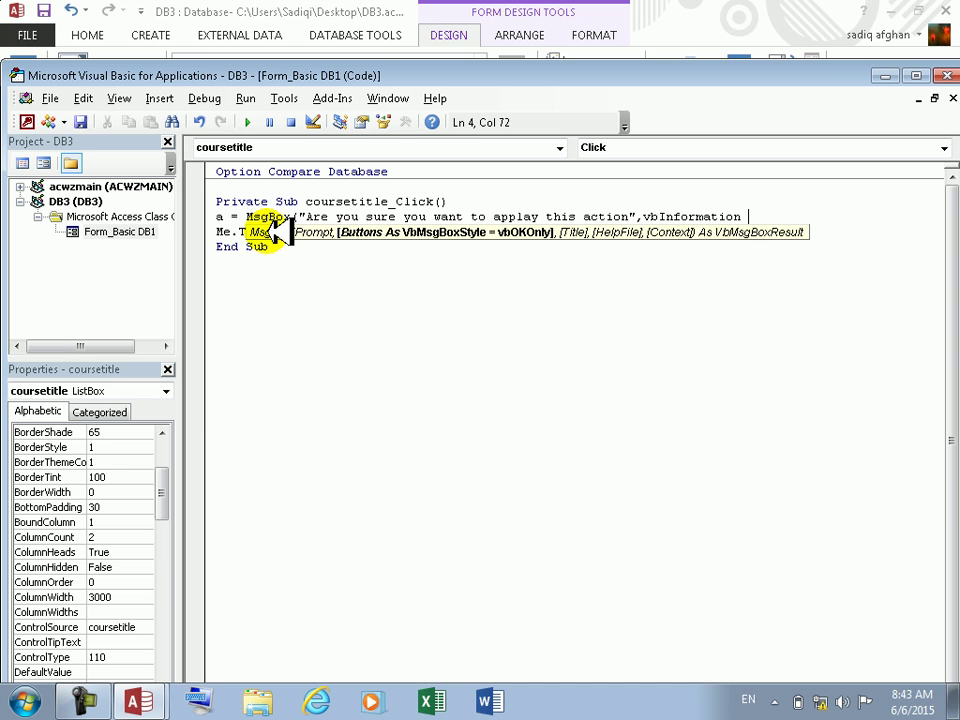
{"action": "type", "text": "+vbYesNo ,\""}
{"action": "key", "text": "BackSpace"}
{"action": "key", "text": "BackSpace"}
{"action": "key", "text": "BackSpace"}
{"action": "type", "text": ",\""}
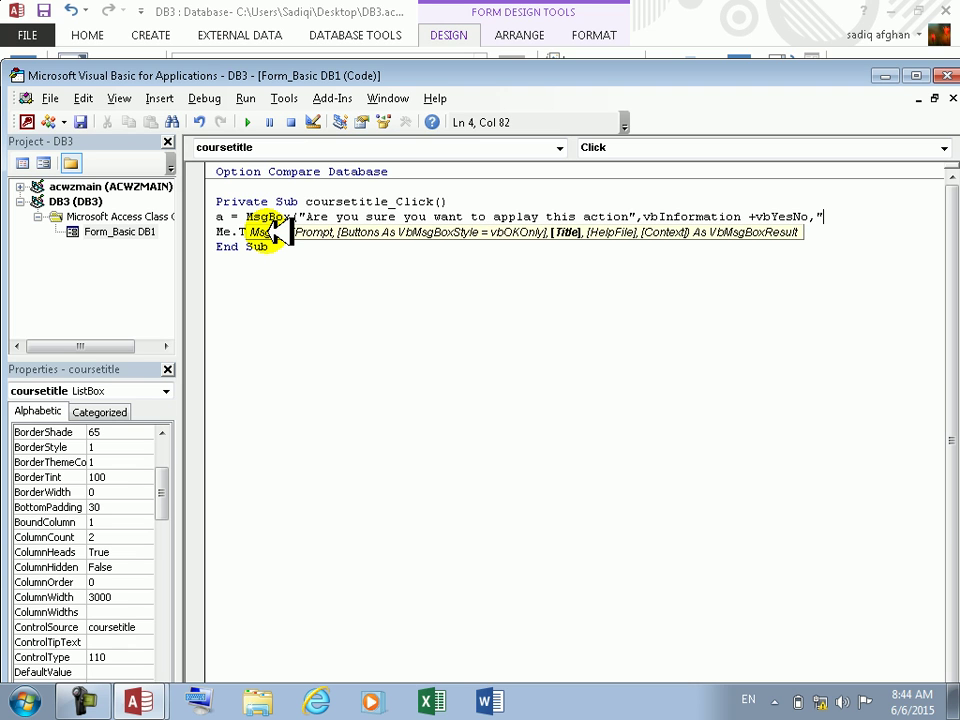
- Give the message box the title "Apply course" and finish the statement
{"action": "type", "text": "Pal"}
{"action": "key", "text": "BackSpace"}
{"action": "key", "text": "BackSpace"}
{"action": "key", "text": "BackSpace"}
{"action": "type", "text": "Apply course\")"}
{"action": "key", "text": "Return"}
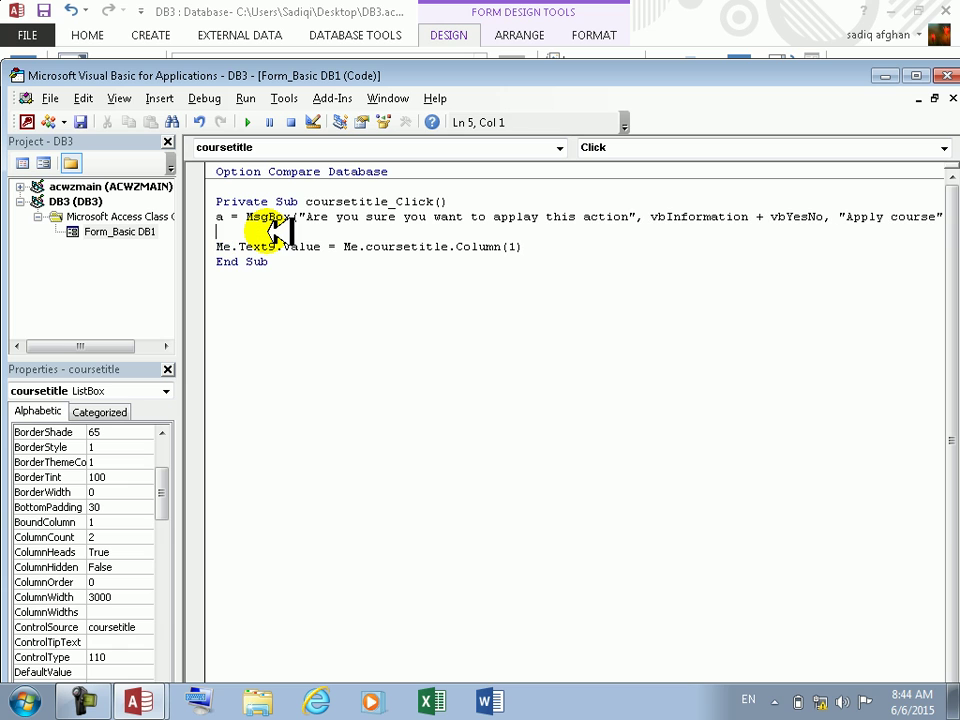
- Wrap the Text9 assignment in an If a = vbYes Then block
{"action": "type", "text": "if a=vbyes then"}
{"action": "key", "text": "Down"}
{"action": "key", "text": "Right"}
{"action": "key", "text": "Right"}
{"action": "key", "text": "Right"}
{"action": "key", "text": "Right"}
{"action": "key", "text": "Right"}
{"action": "key", "text": "Right"}
{"action": "key", "text": "Right"}
{"action": "key", "text": "Right"}
{"action": "key", "text": "Right"}
{"action": "key", "text": "Right"}
{"action": "key", "text": "Right"}
{"action": "key", "text": "Right"}
{"action": "key", "text": "Right"}
{"action": "key", "text": "Right"}
{"action": "key", "text": "Right"}
{"action": "key", "text": "Right"}
{"action": "key", "text": "Right"}
{"action": "key", "text": "Right"}
{"action": "key", "text": "Right"}
{"action": "key", "text": "Right"}
{"action": "key", "text": "Down"}
{"action": "key", "text": "Home"}
{"action": "key", "text": "Left"}
{"action": "key", "text": "Return"}
{"action": "type", "text": "dn"}
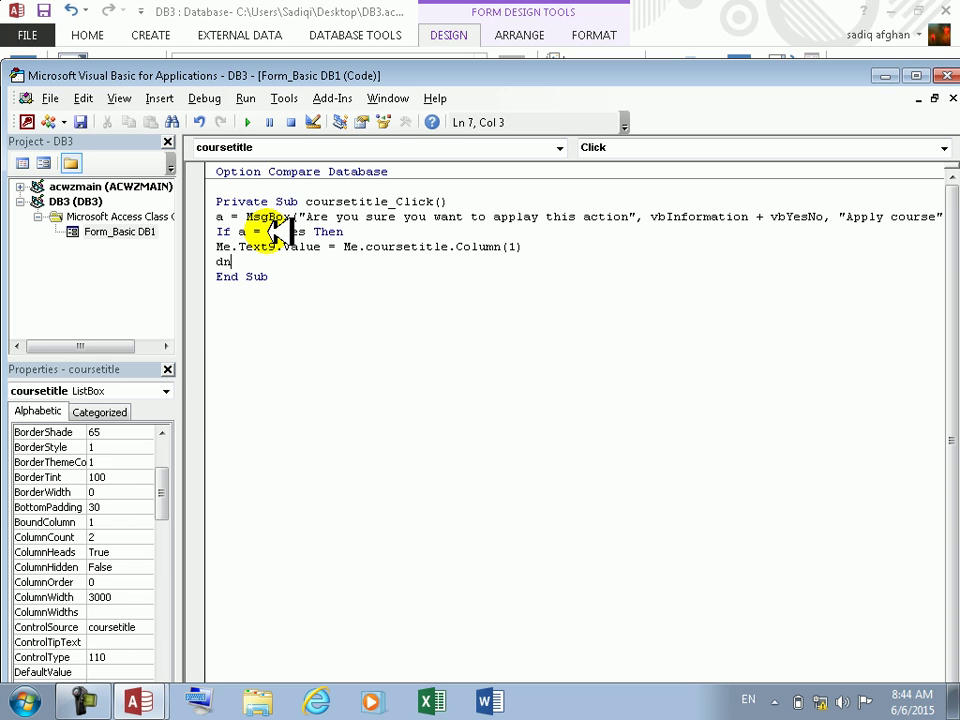